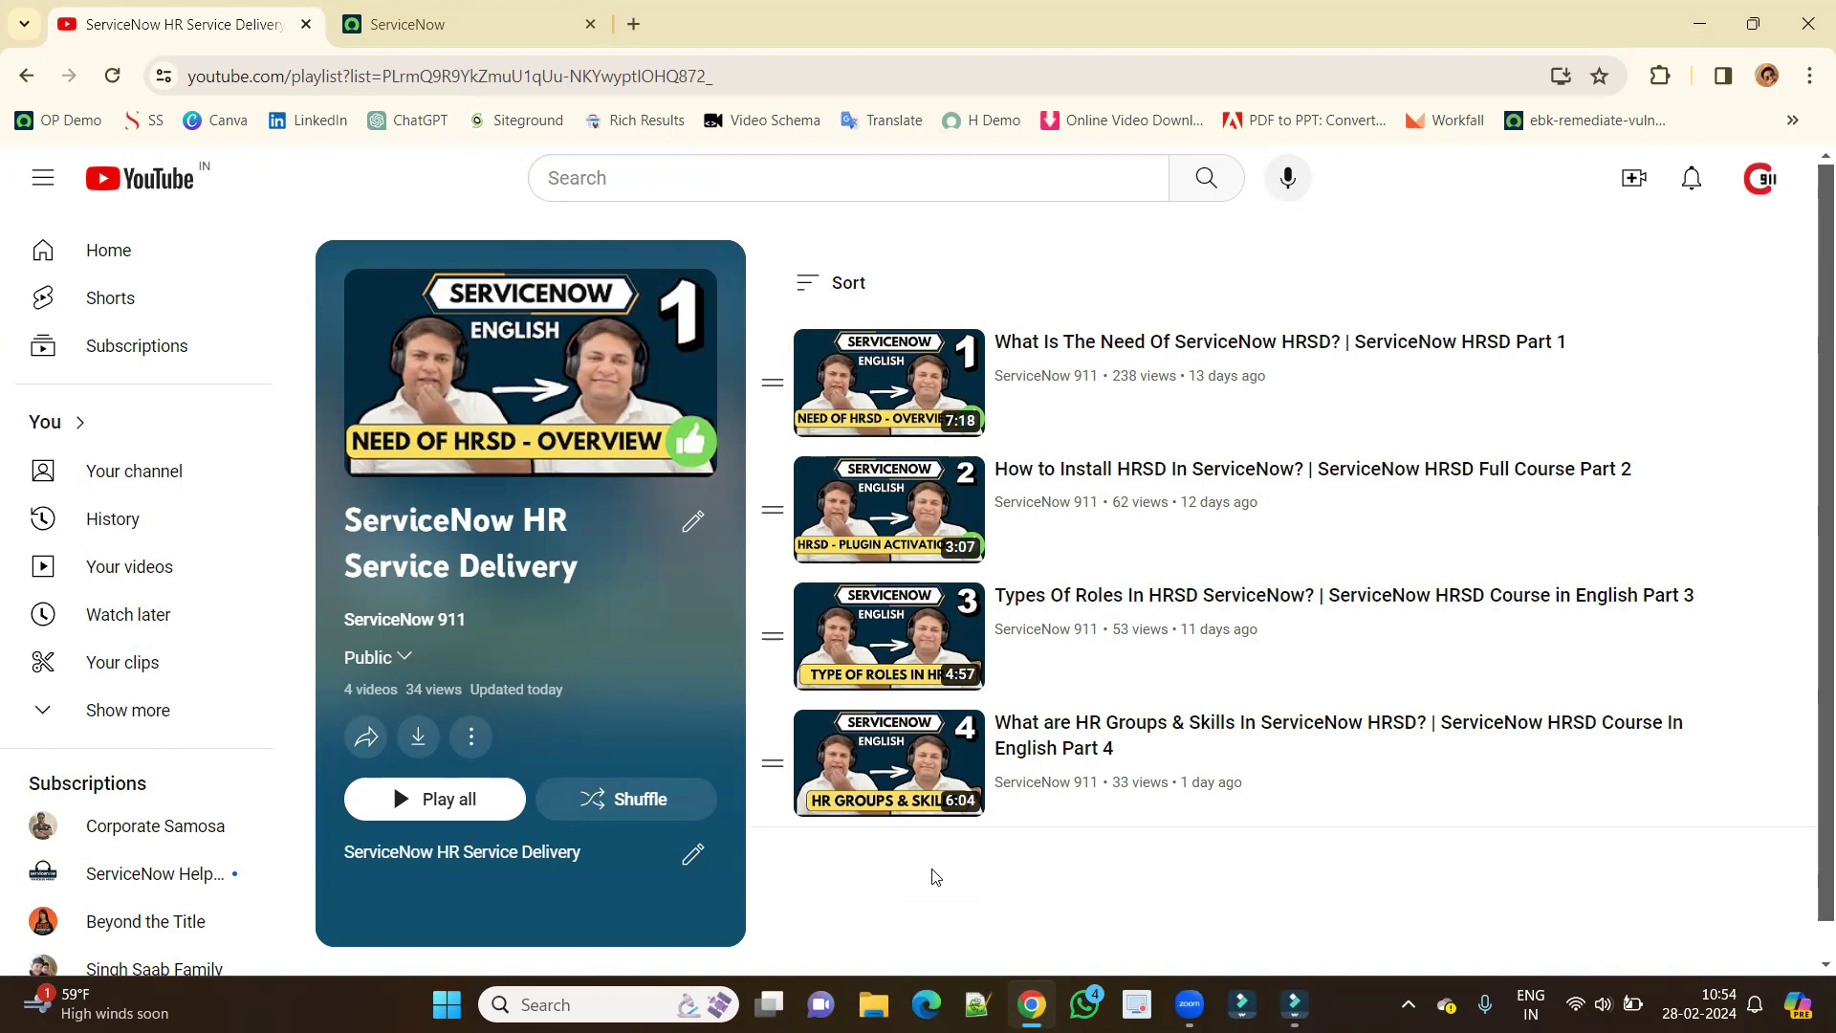
Scroll the All navigator and expand HR Administration to show Unions, Local Chapters and Union Contacts.
click(421, 14)
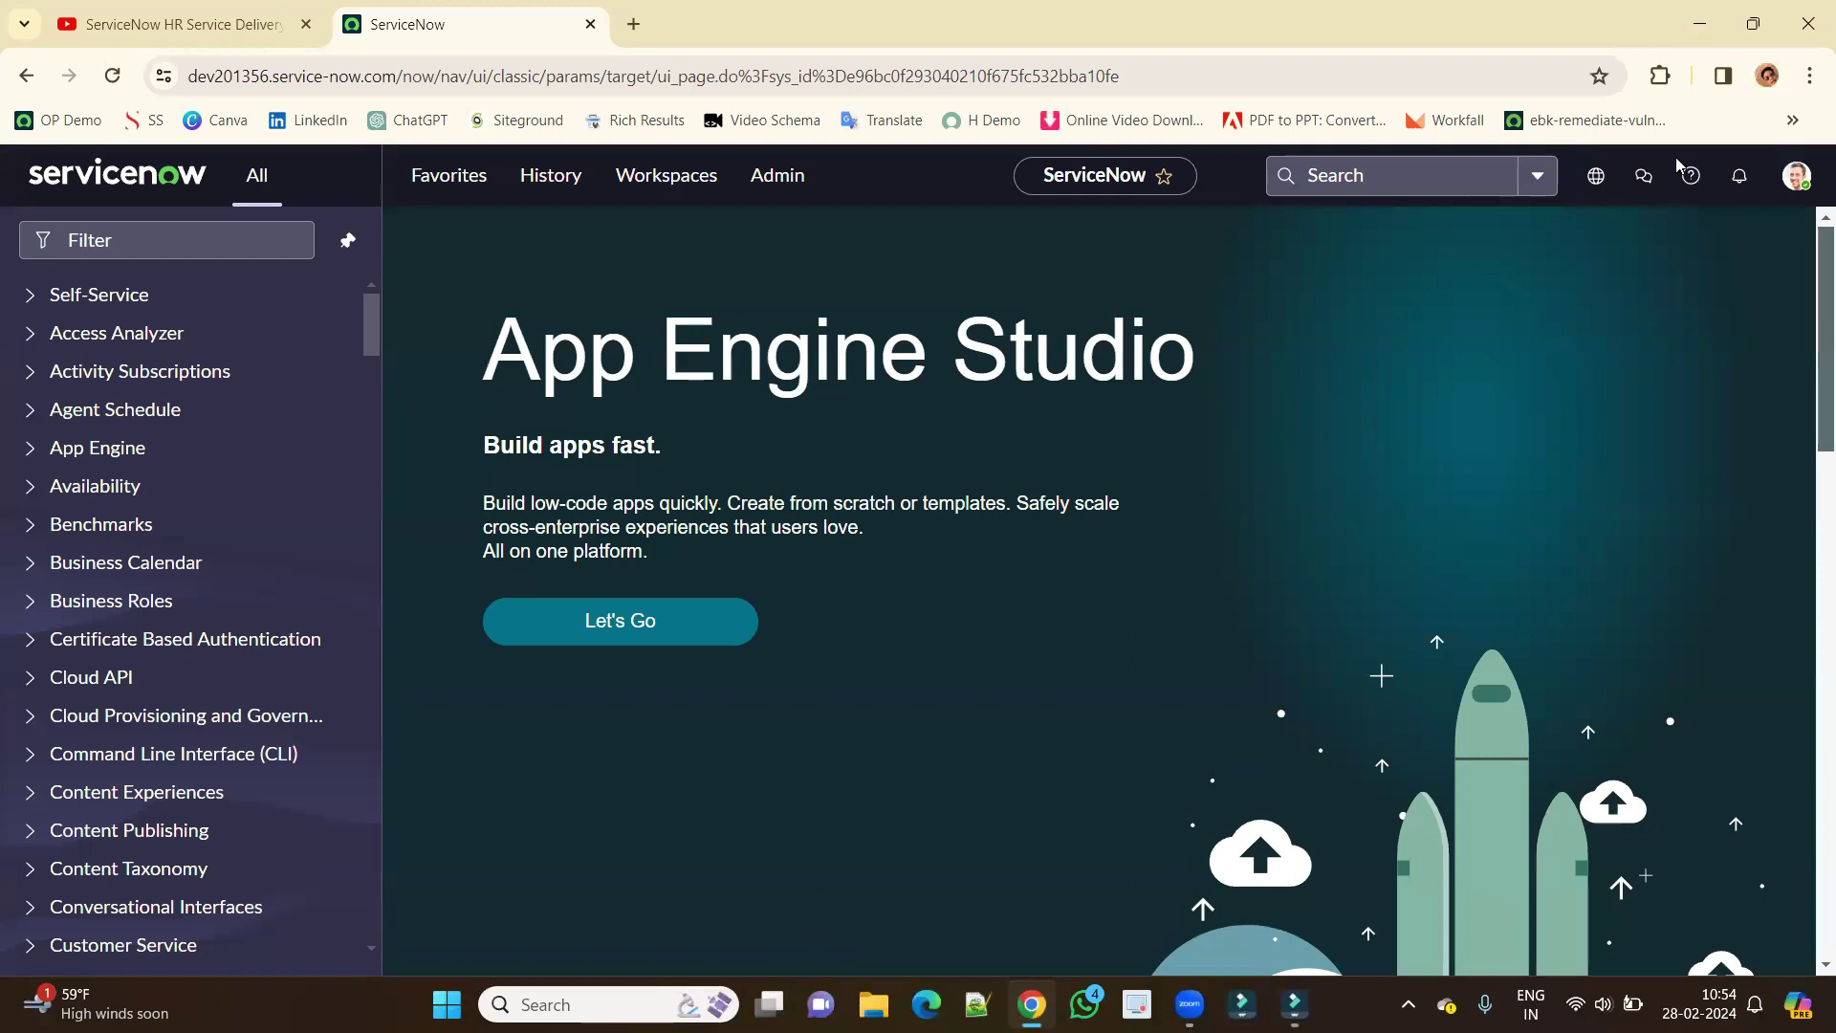
click(1796, 177)
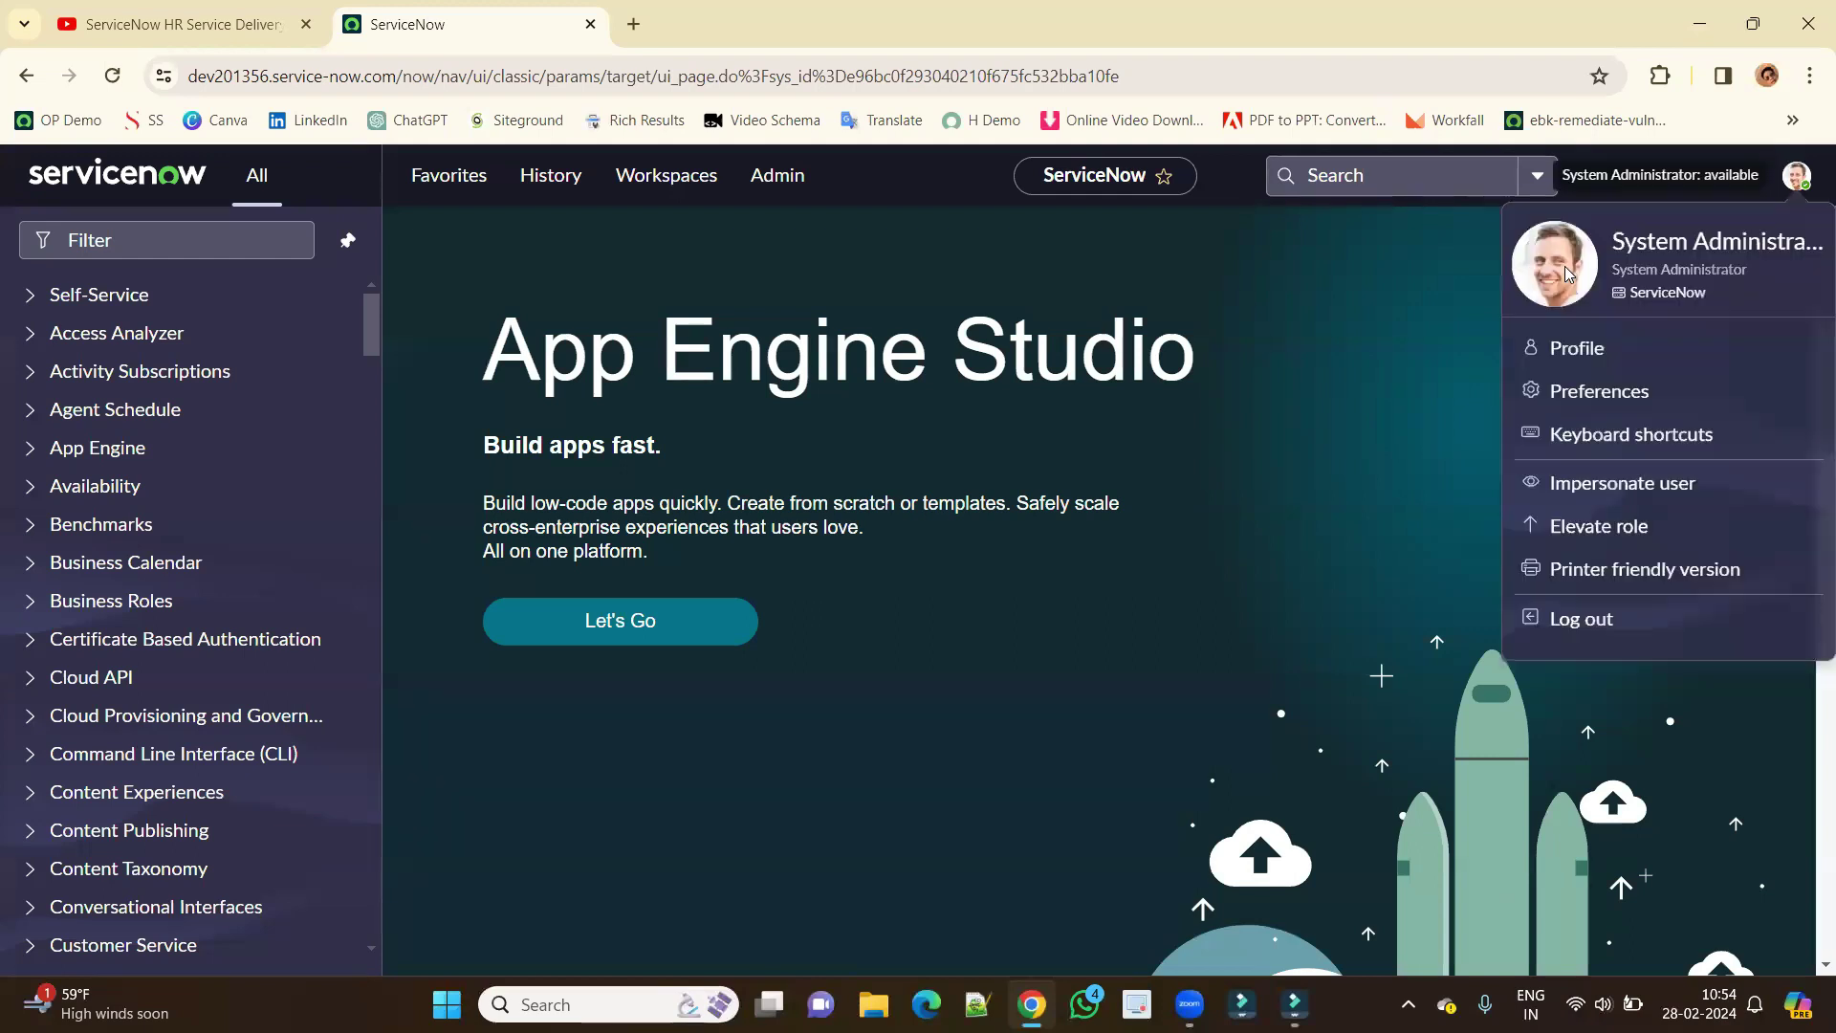
click(231, 247)
scroll(275, 599, down, 12)
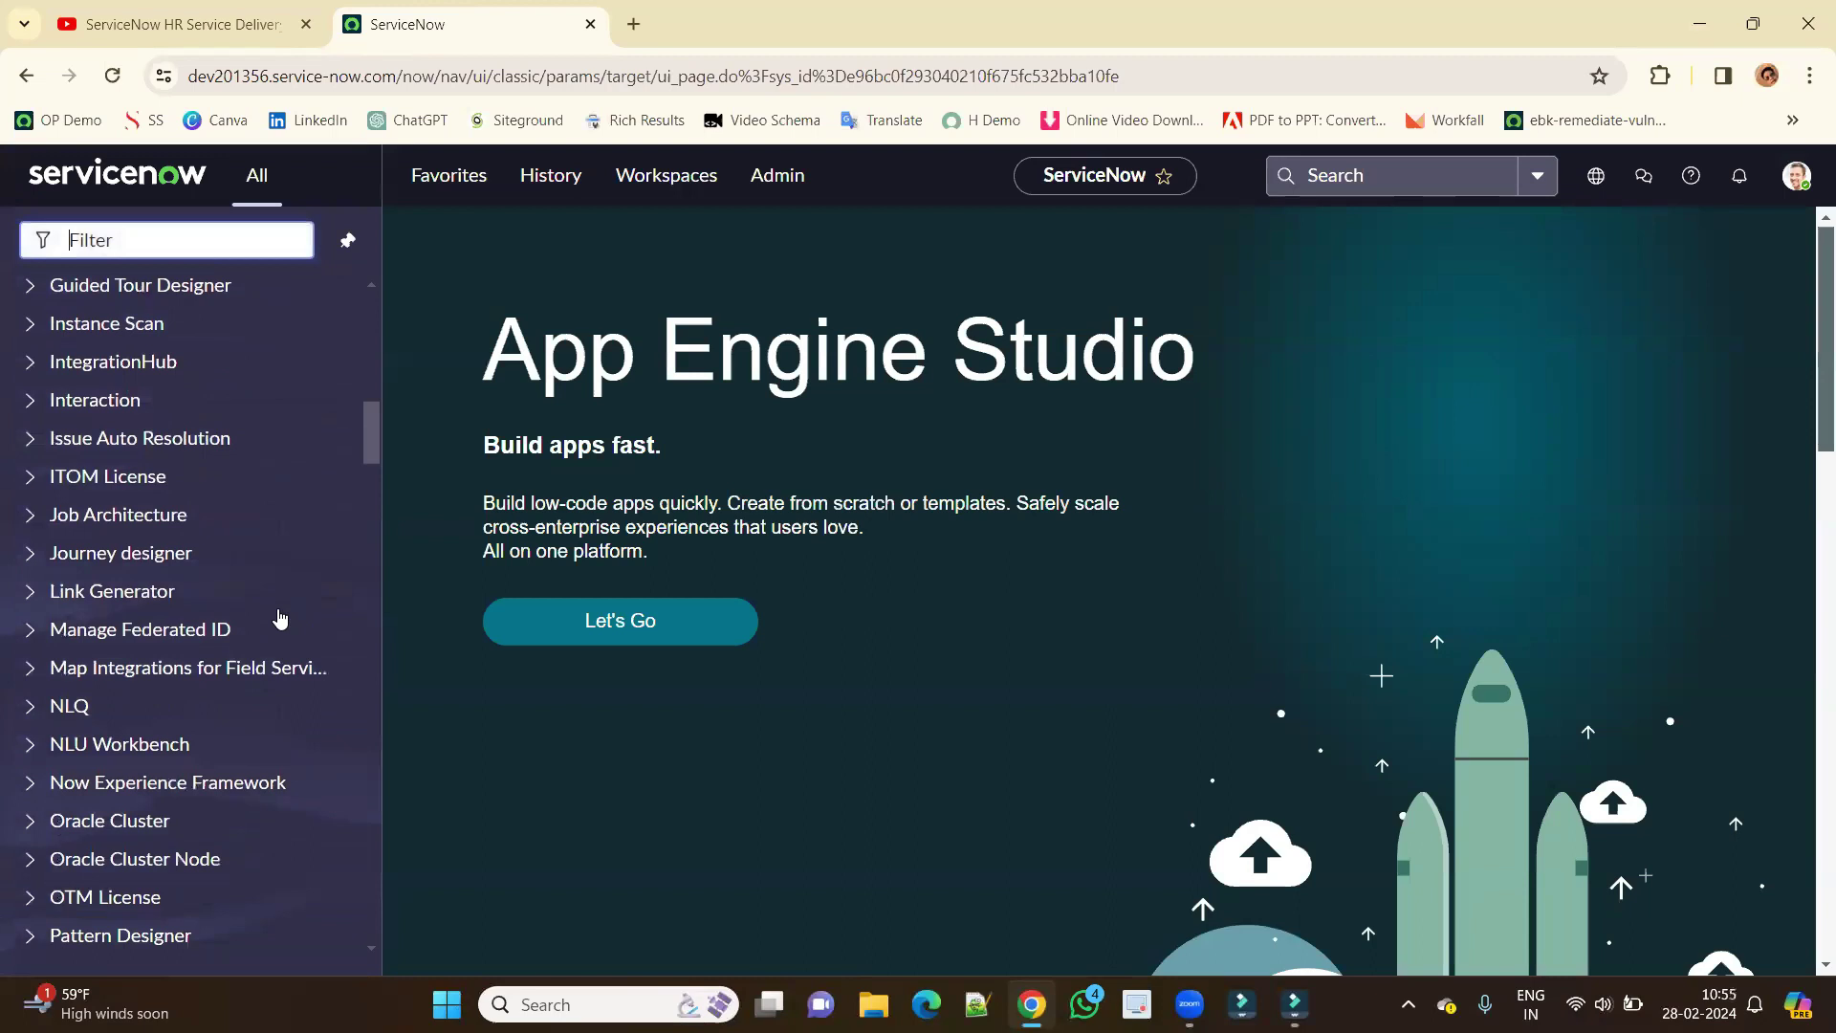
scroll(279, 618, down, 15)
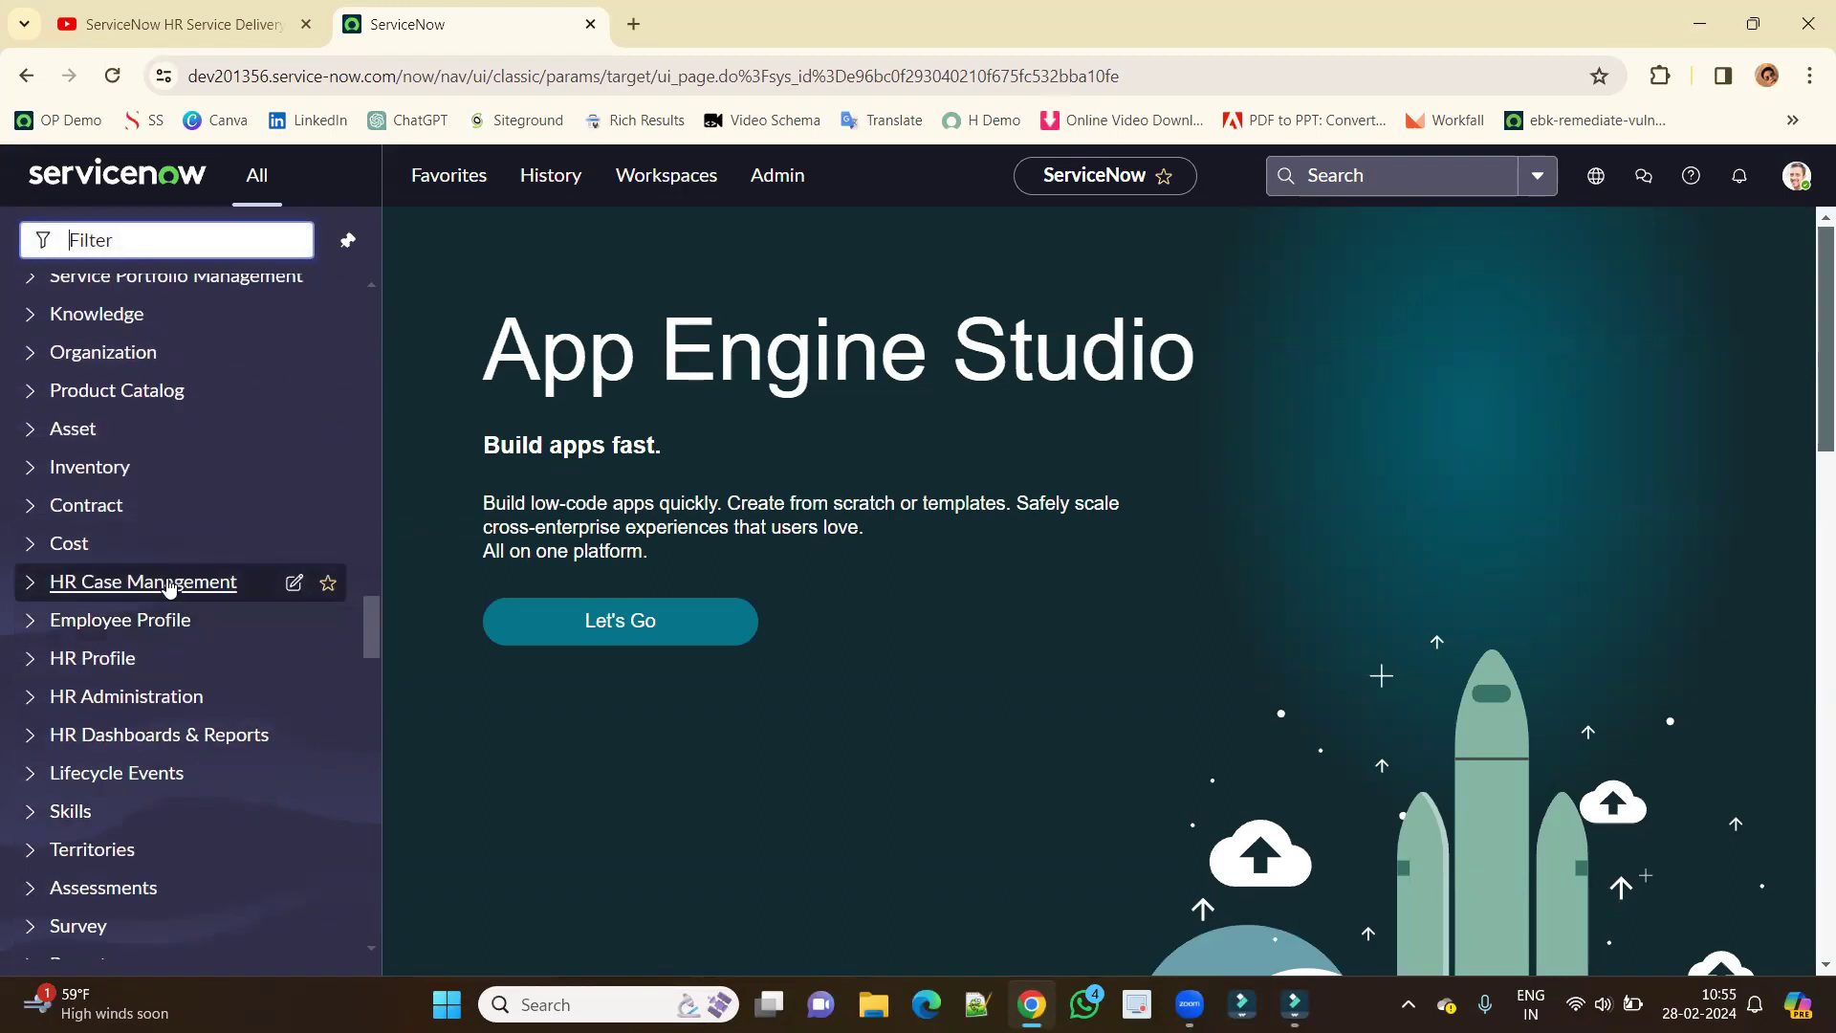
click(129, 698)
scroll(132, 650, down, 4)
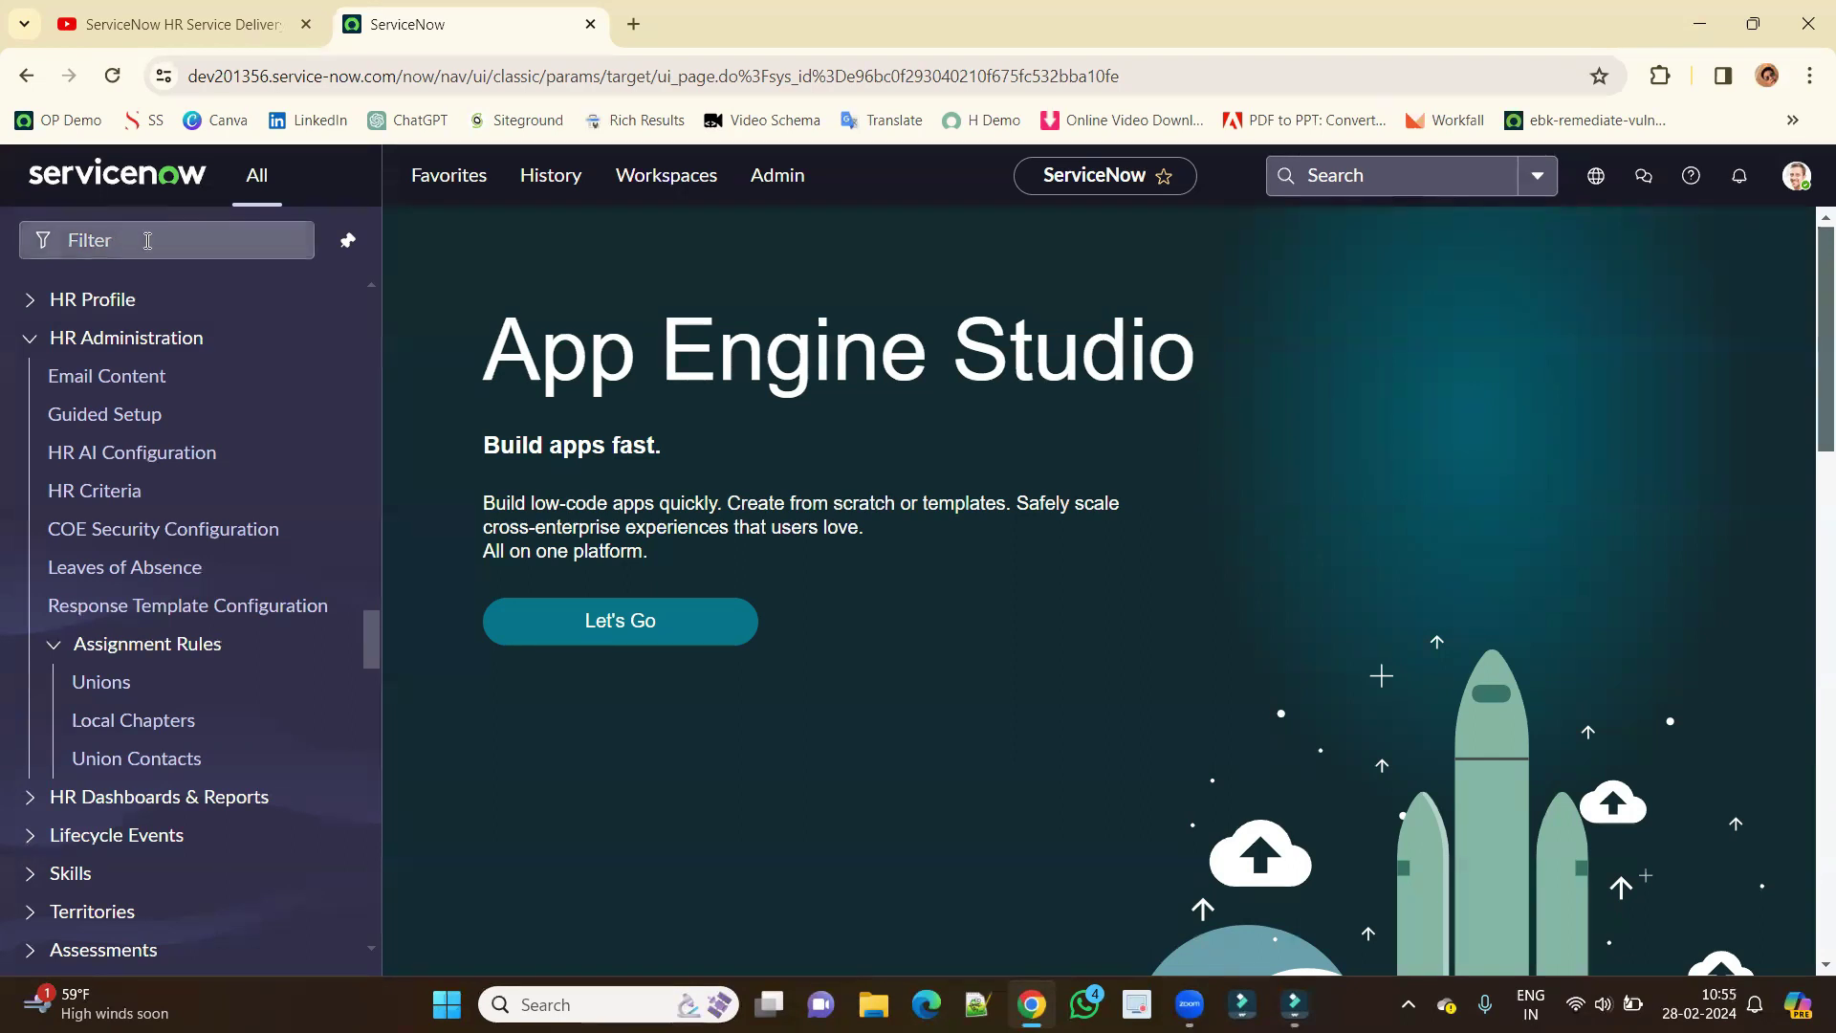
Filter the navigator for 'user' and open the test HR admin user's record in a new tab.
click(154, 246)
text(user)
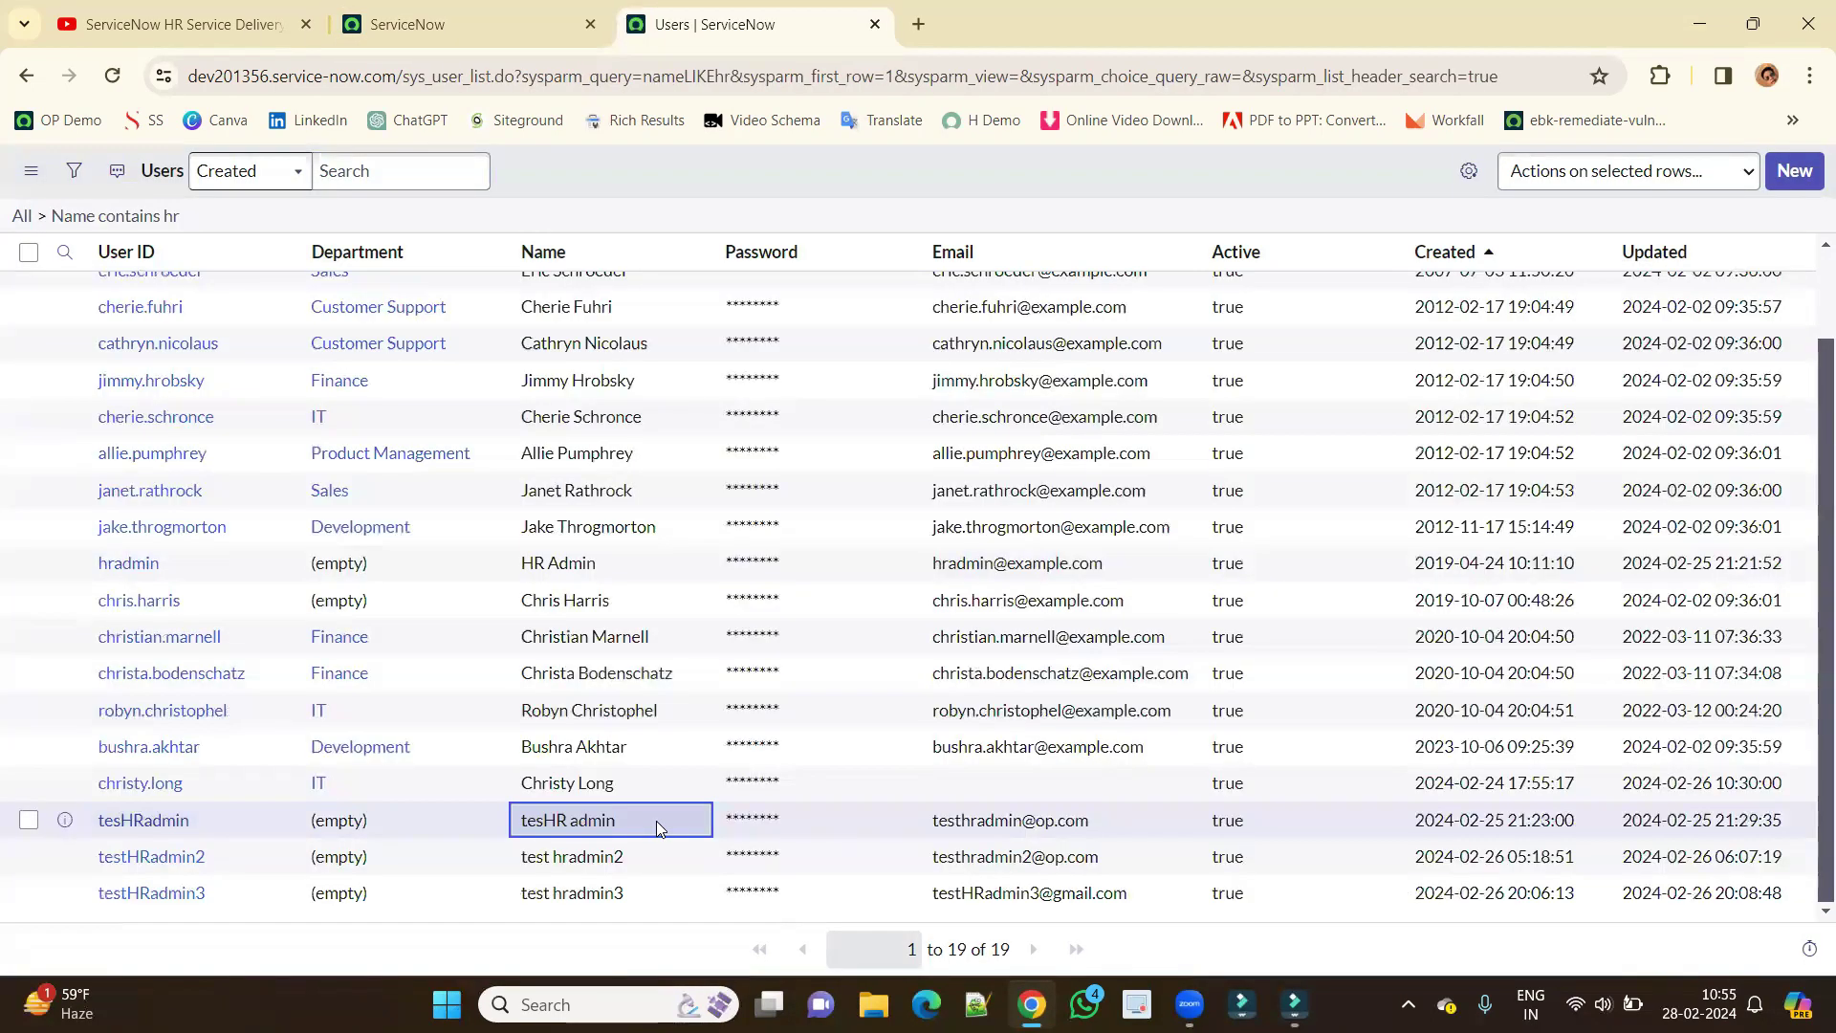
drag(658, 829, 521, 828)
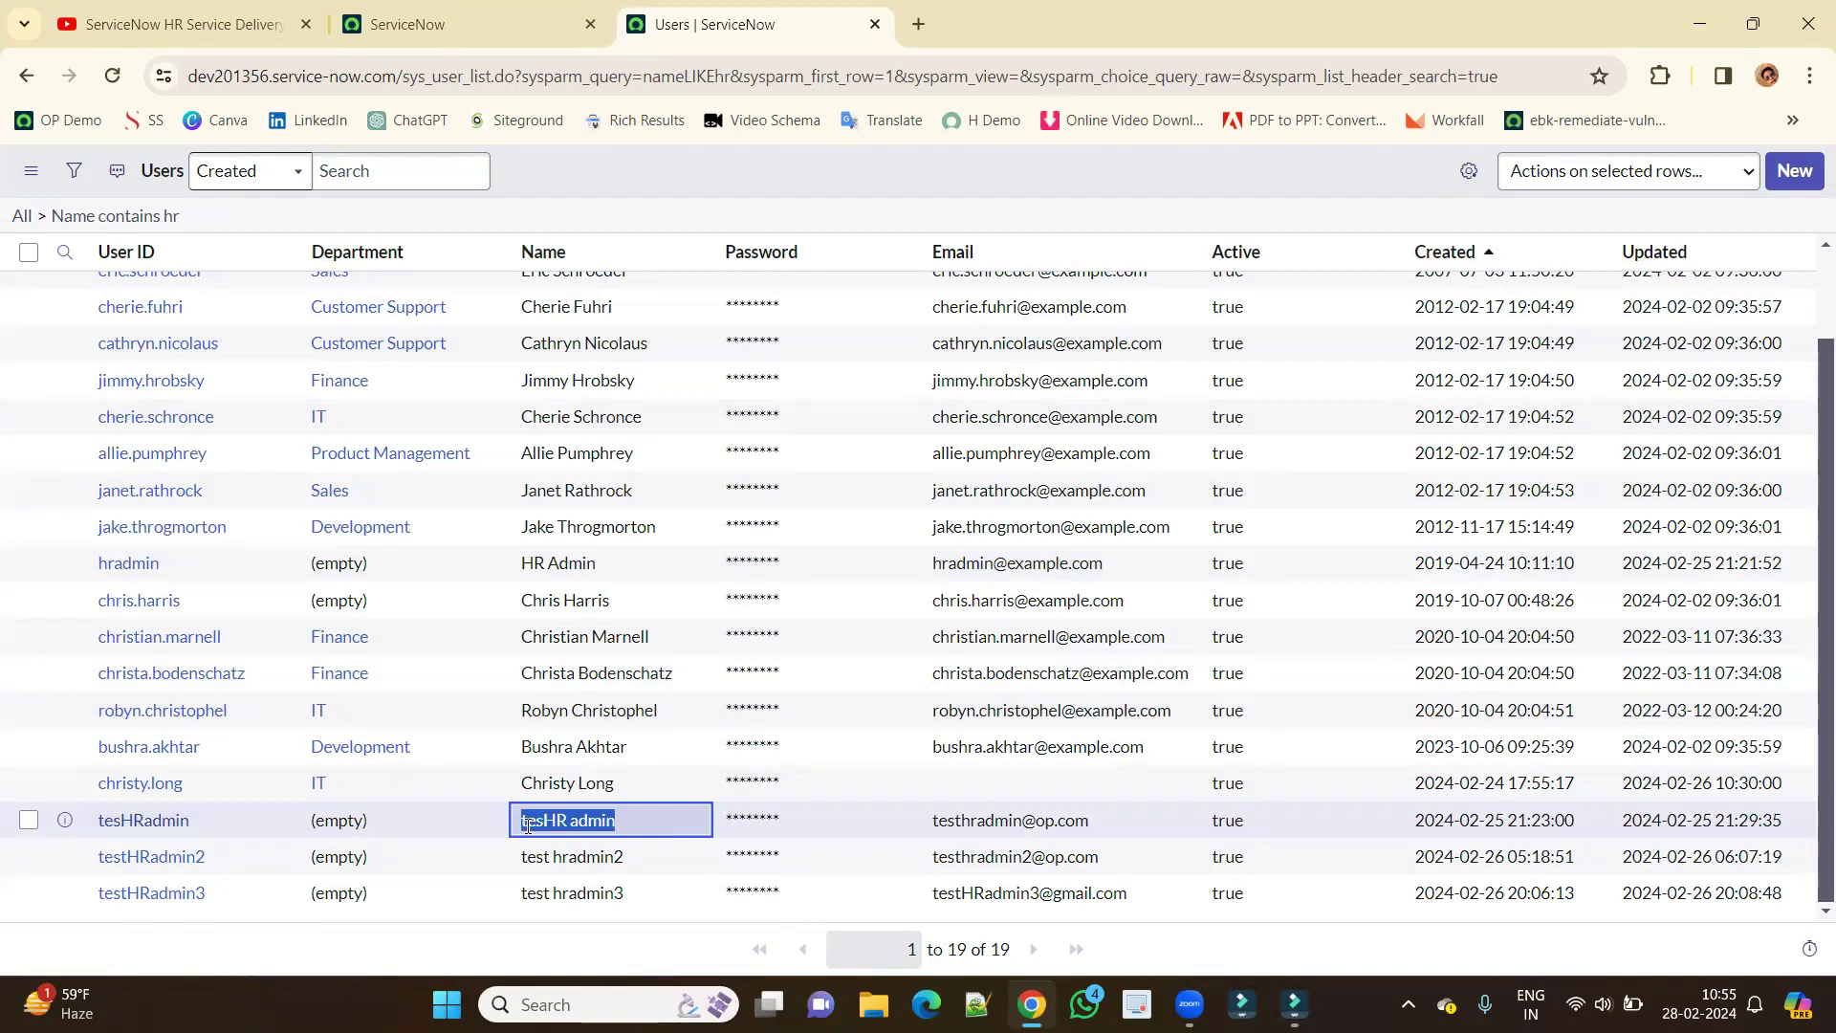
middle_click(144, 820)
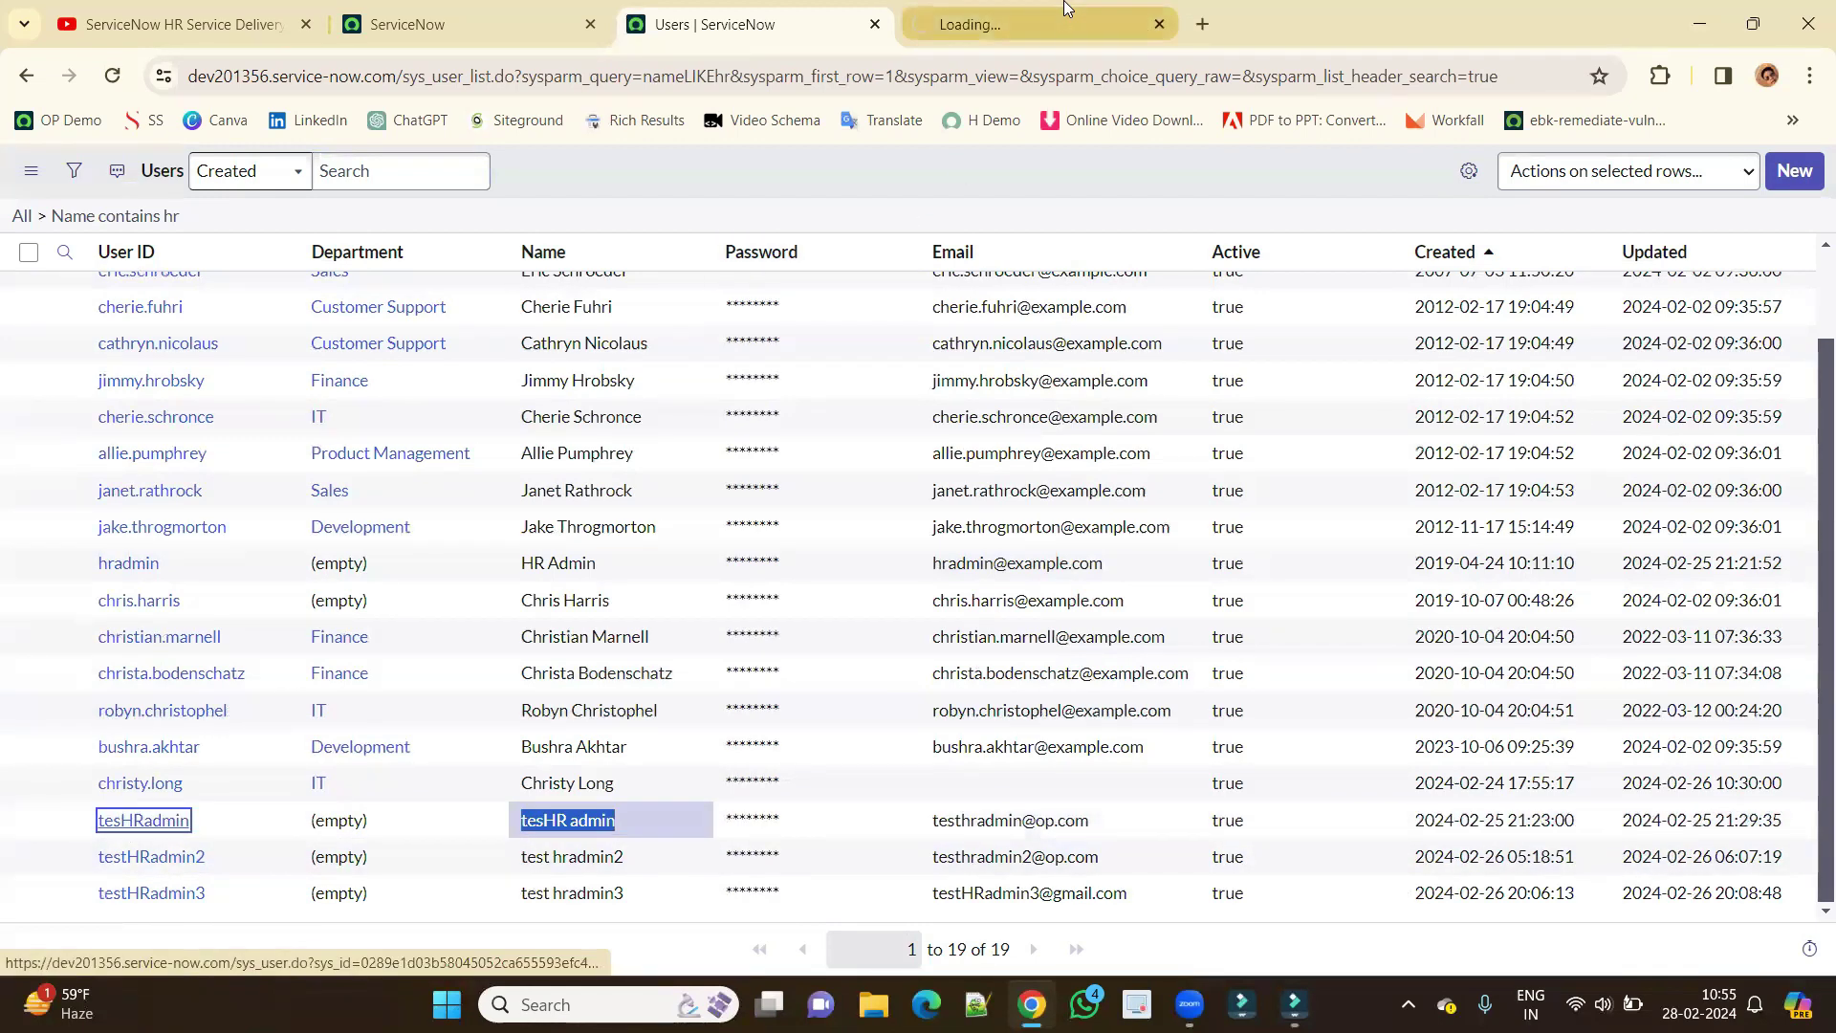
click(1012, 29)
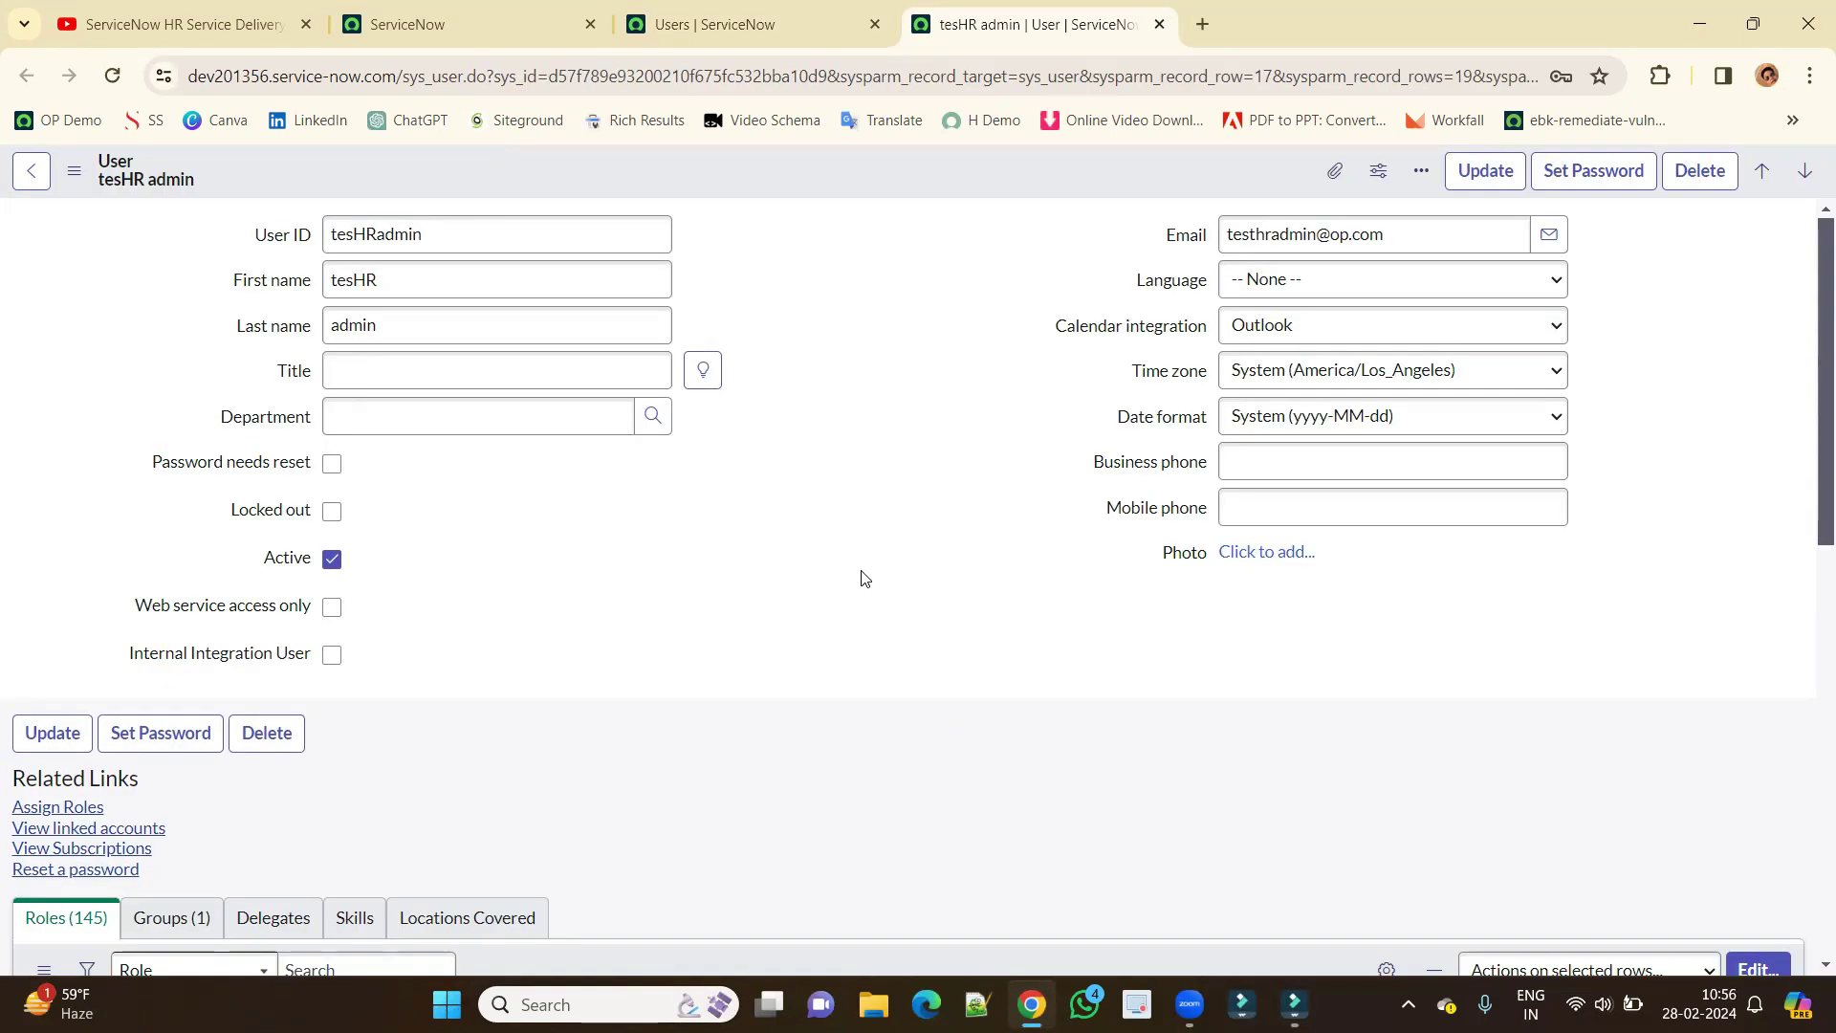
Check the user's HR Admin group membership, its sn_hr_core.admin role and four members.
scroll(863, 578, down, 5)
click(194, 436)
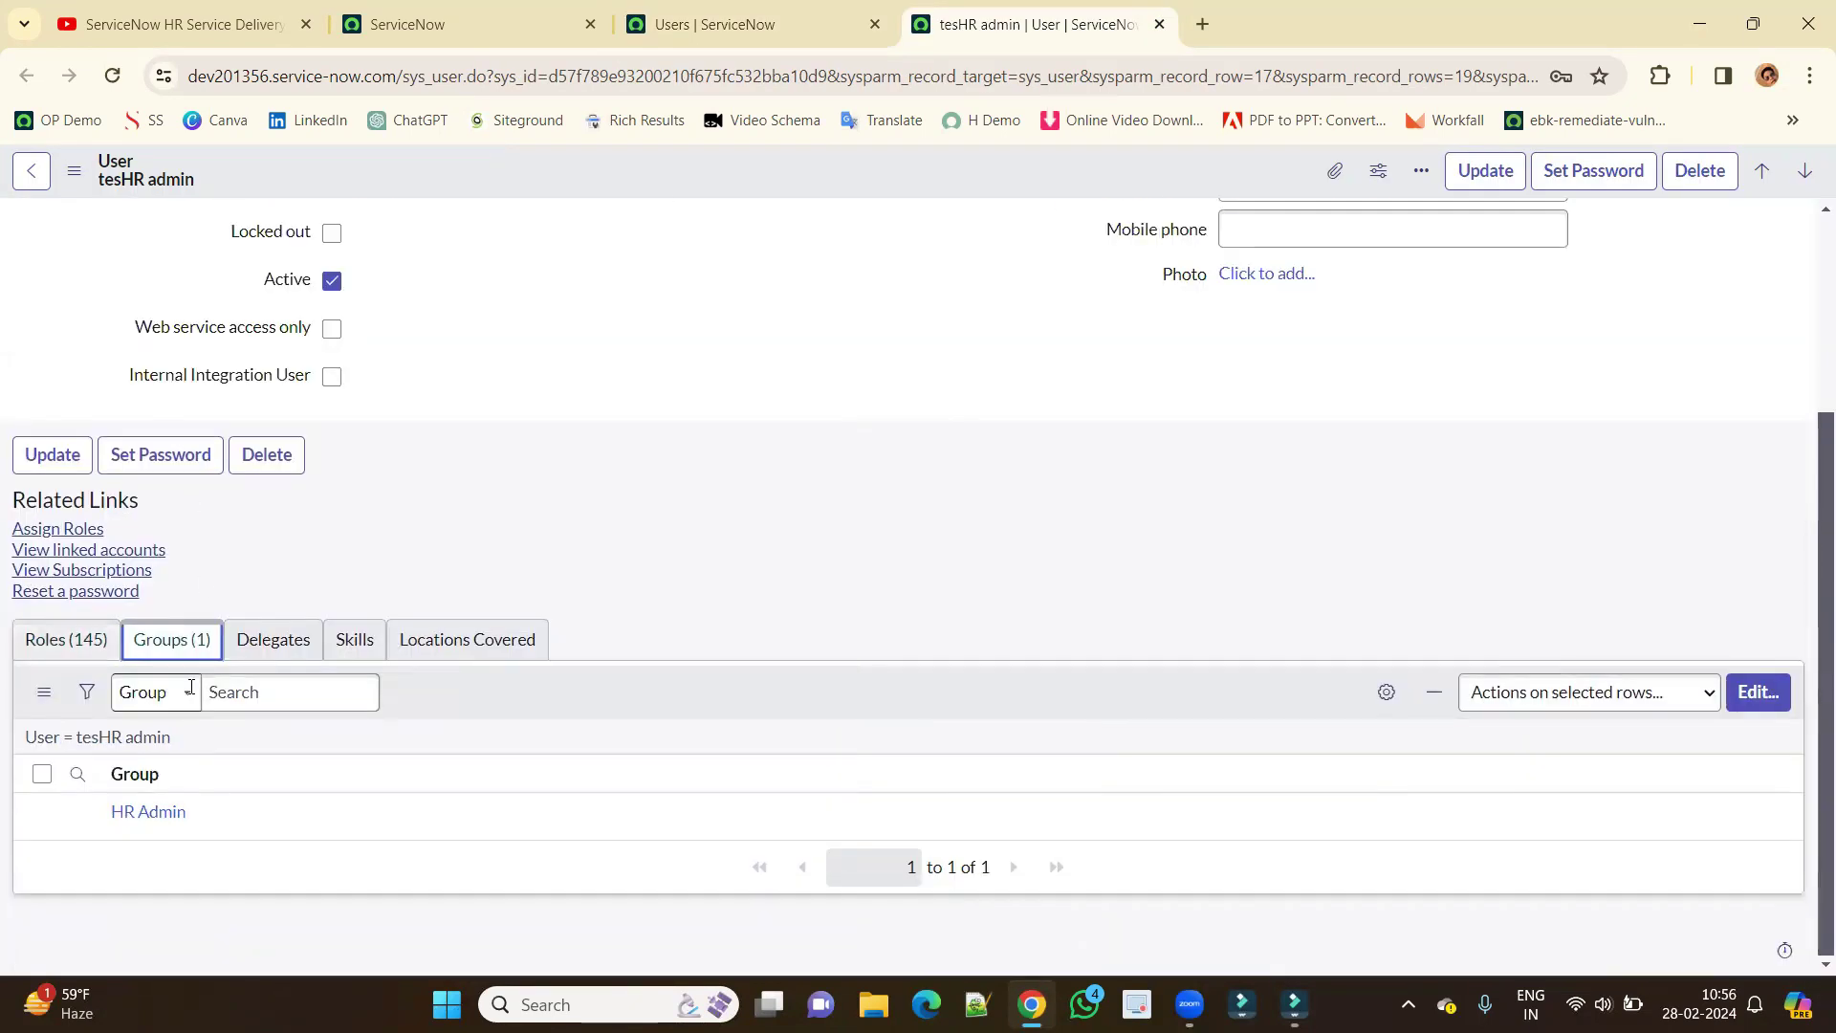
triple_click(199, 815)
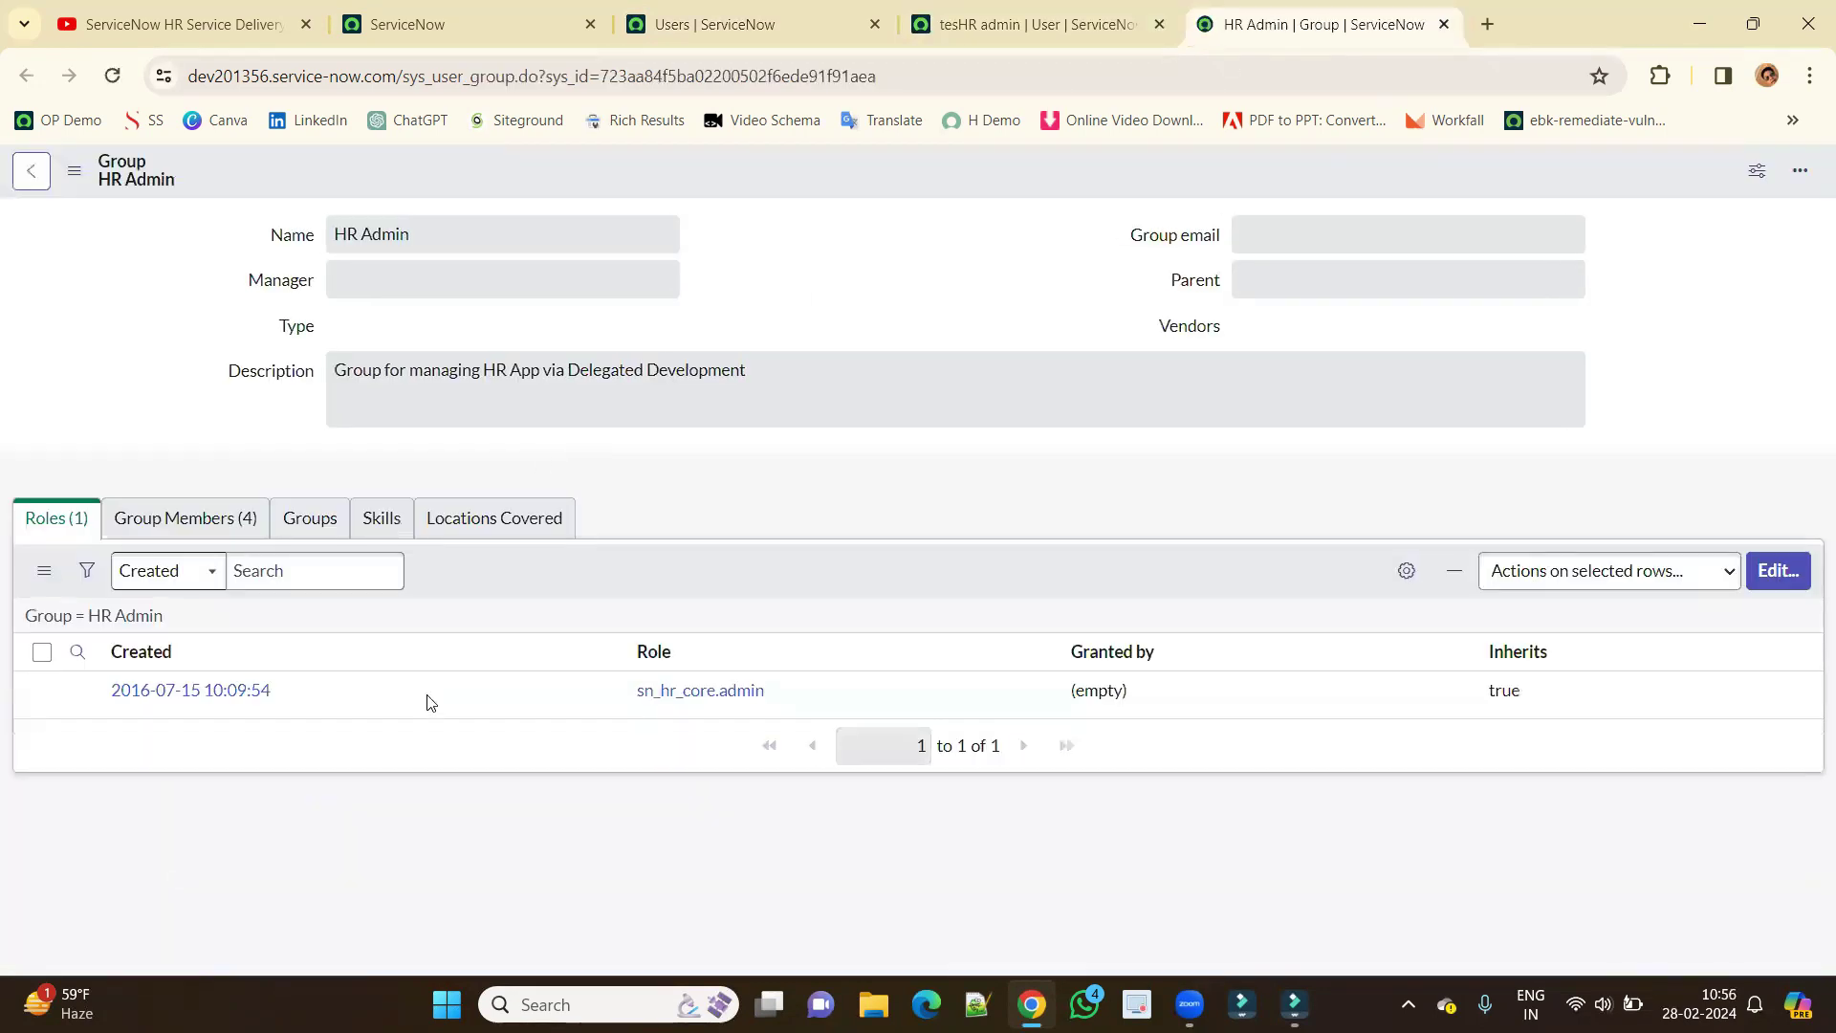
triple_click(812, 697)
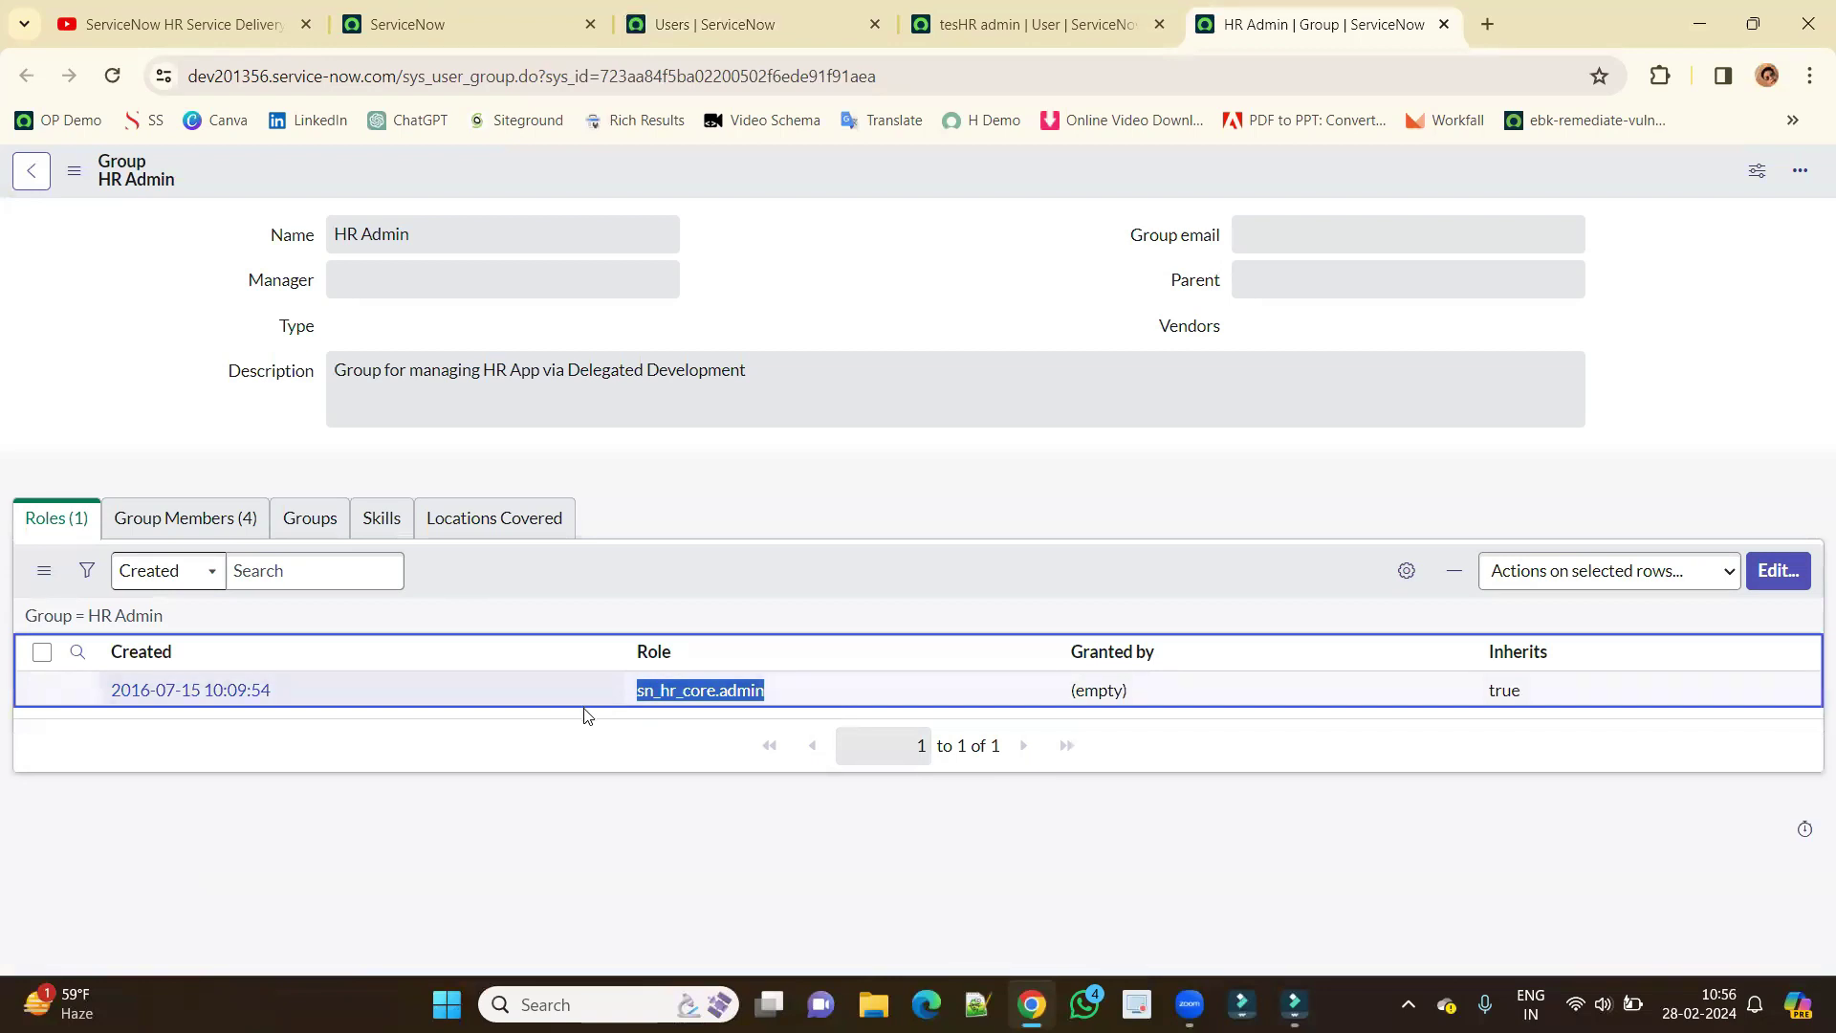
click(158, 529)
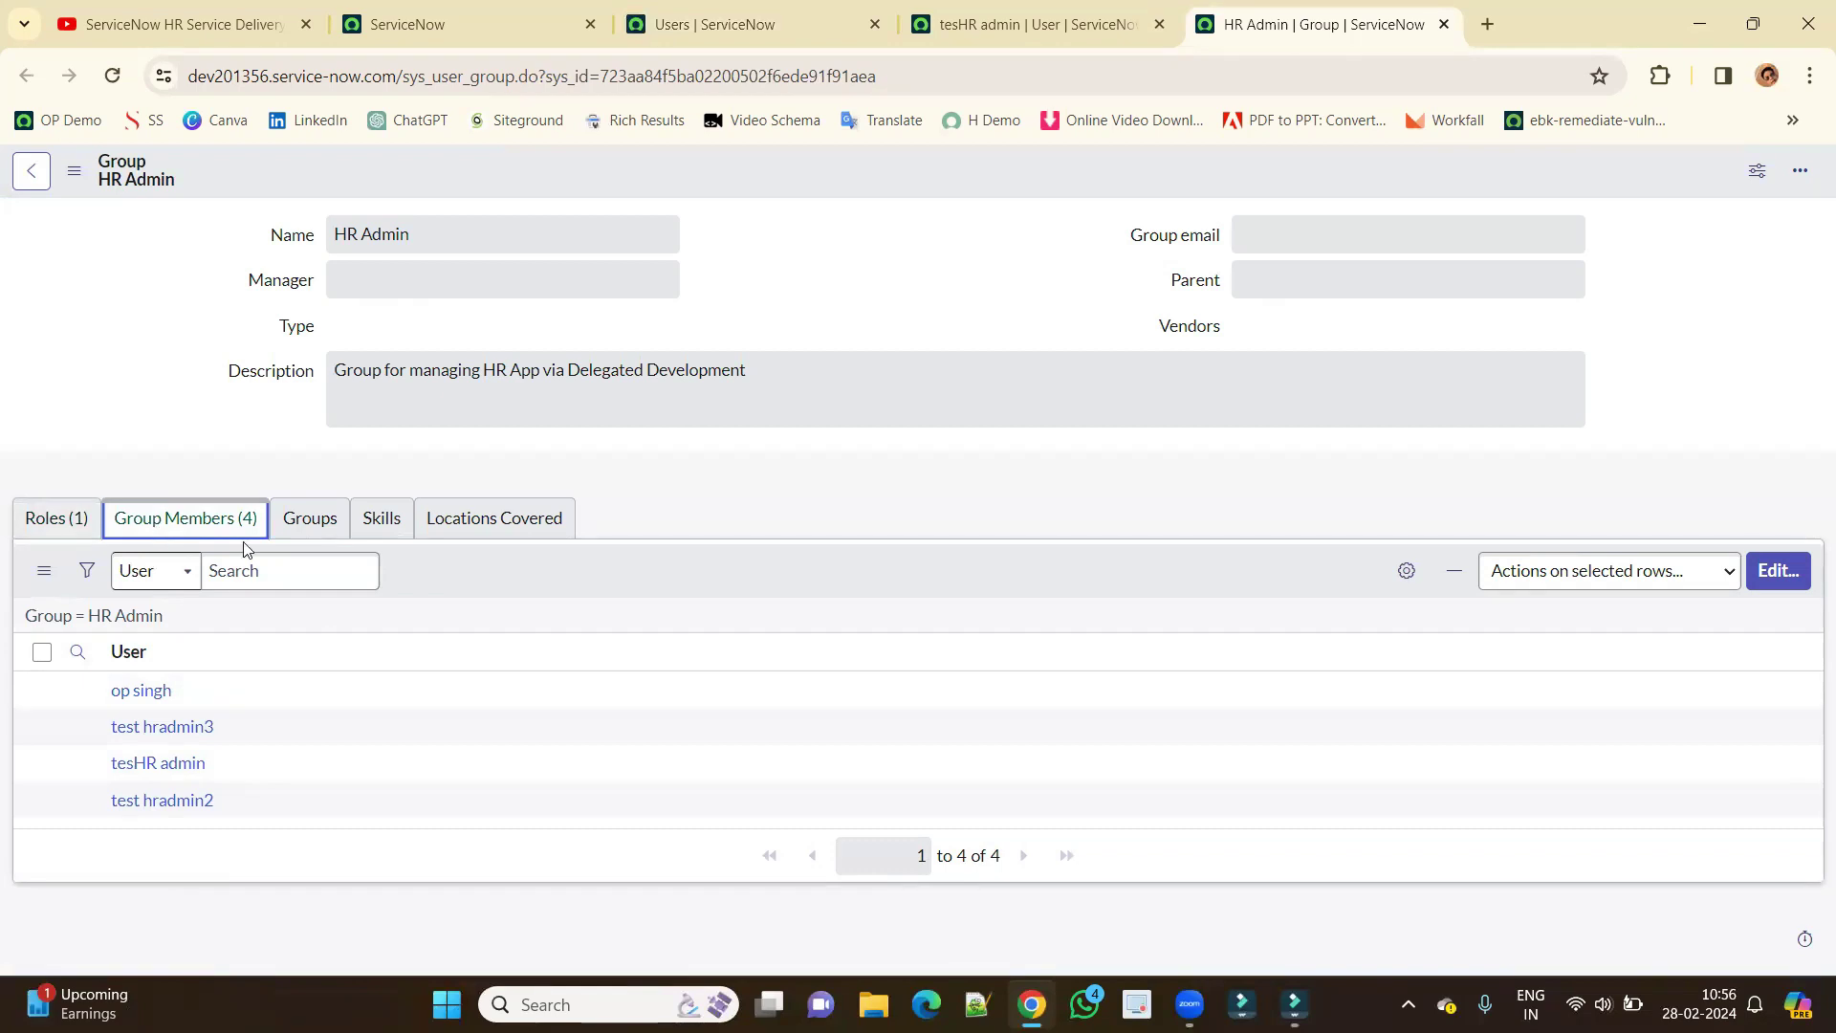
Copy the test user's User ID and open a Chrome Incognito window.
click(1016, 23)
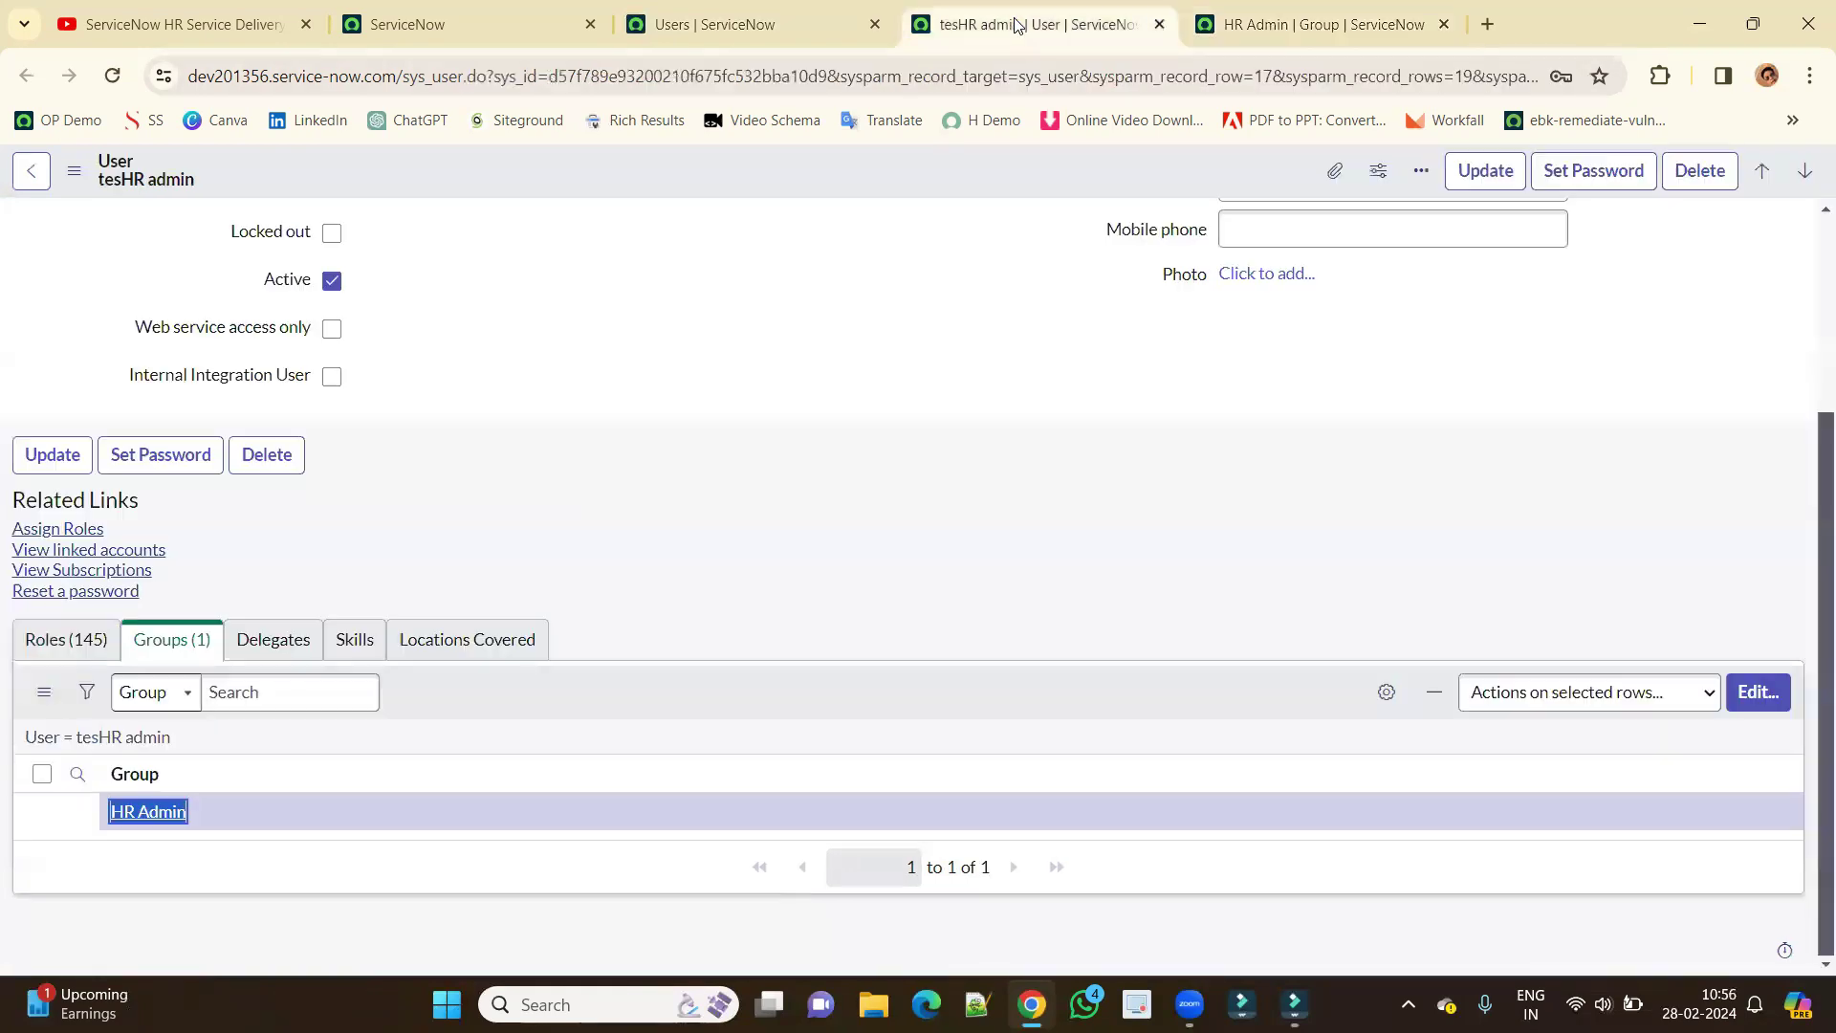
scroll(548, 376, up, 3)
double_click(468, 230)
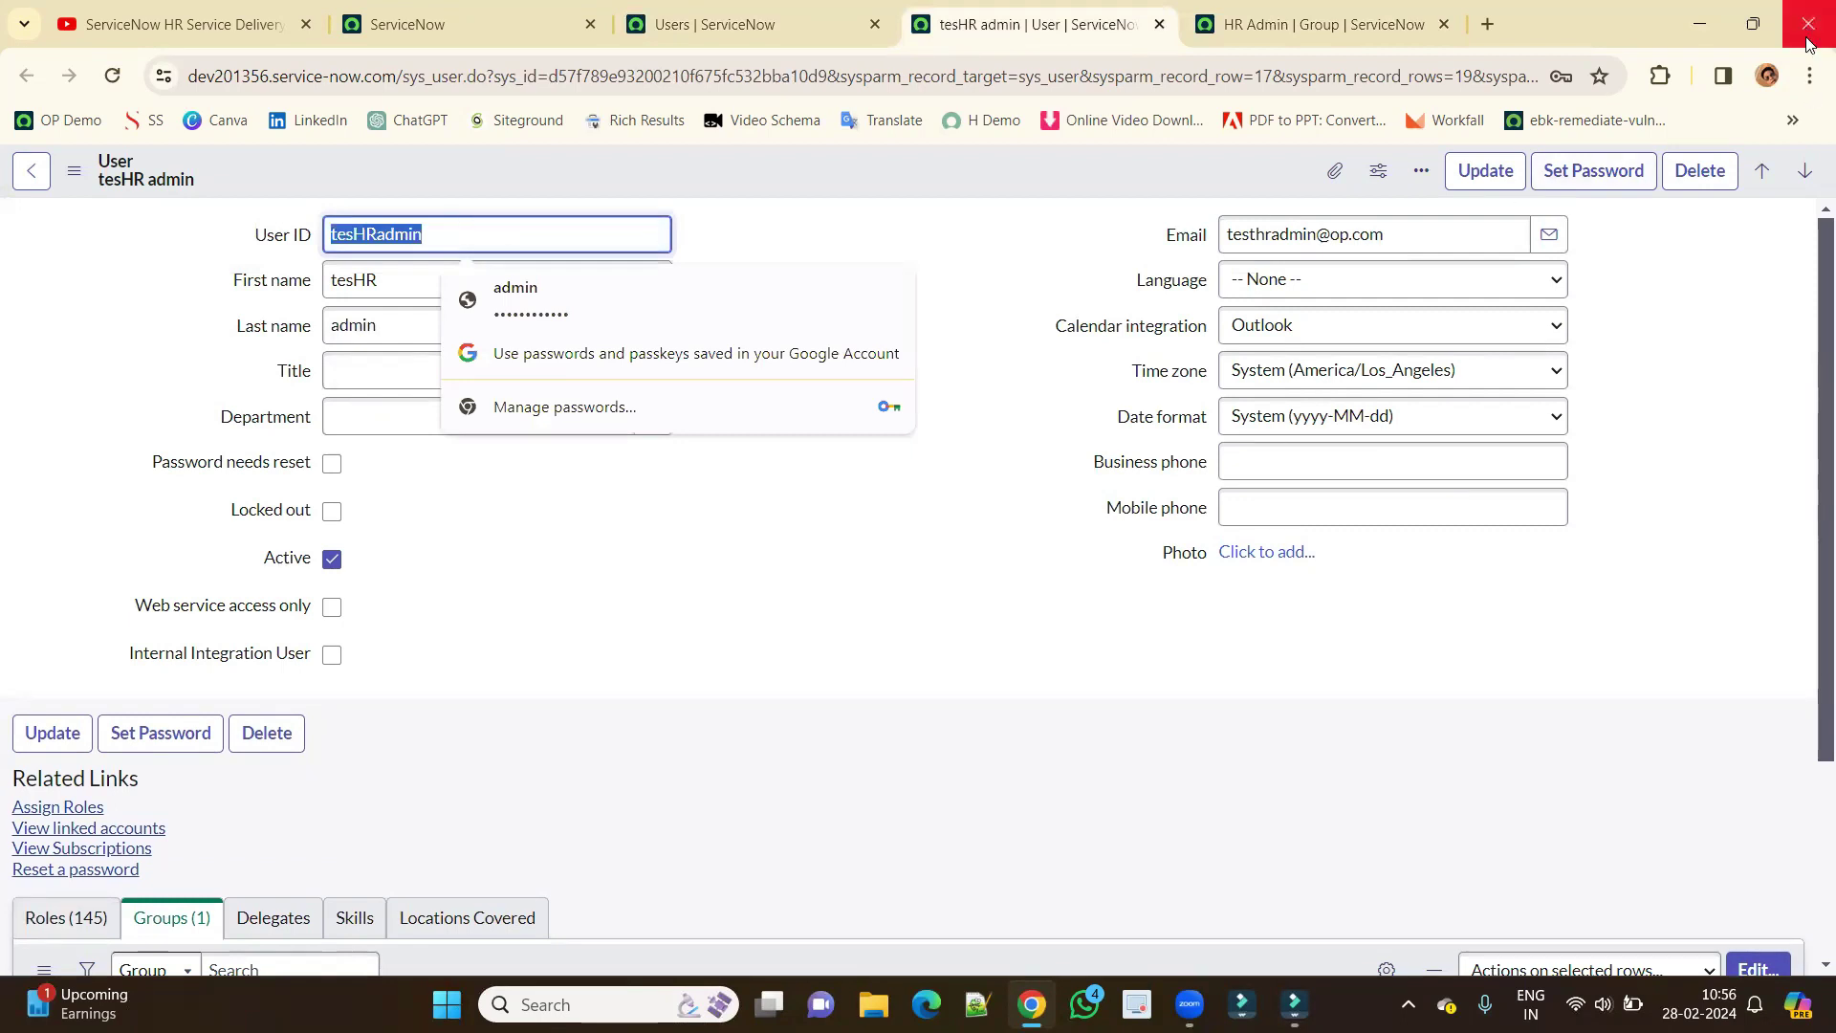
click(1811, 75)
click(1561, 197)
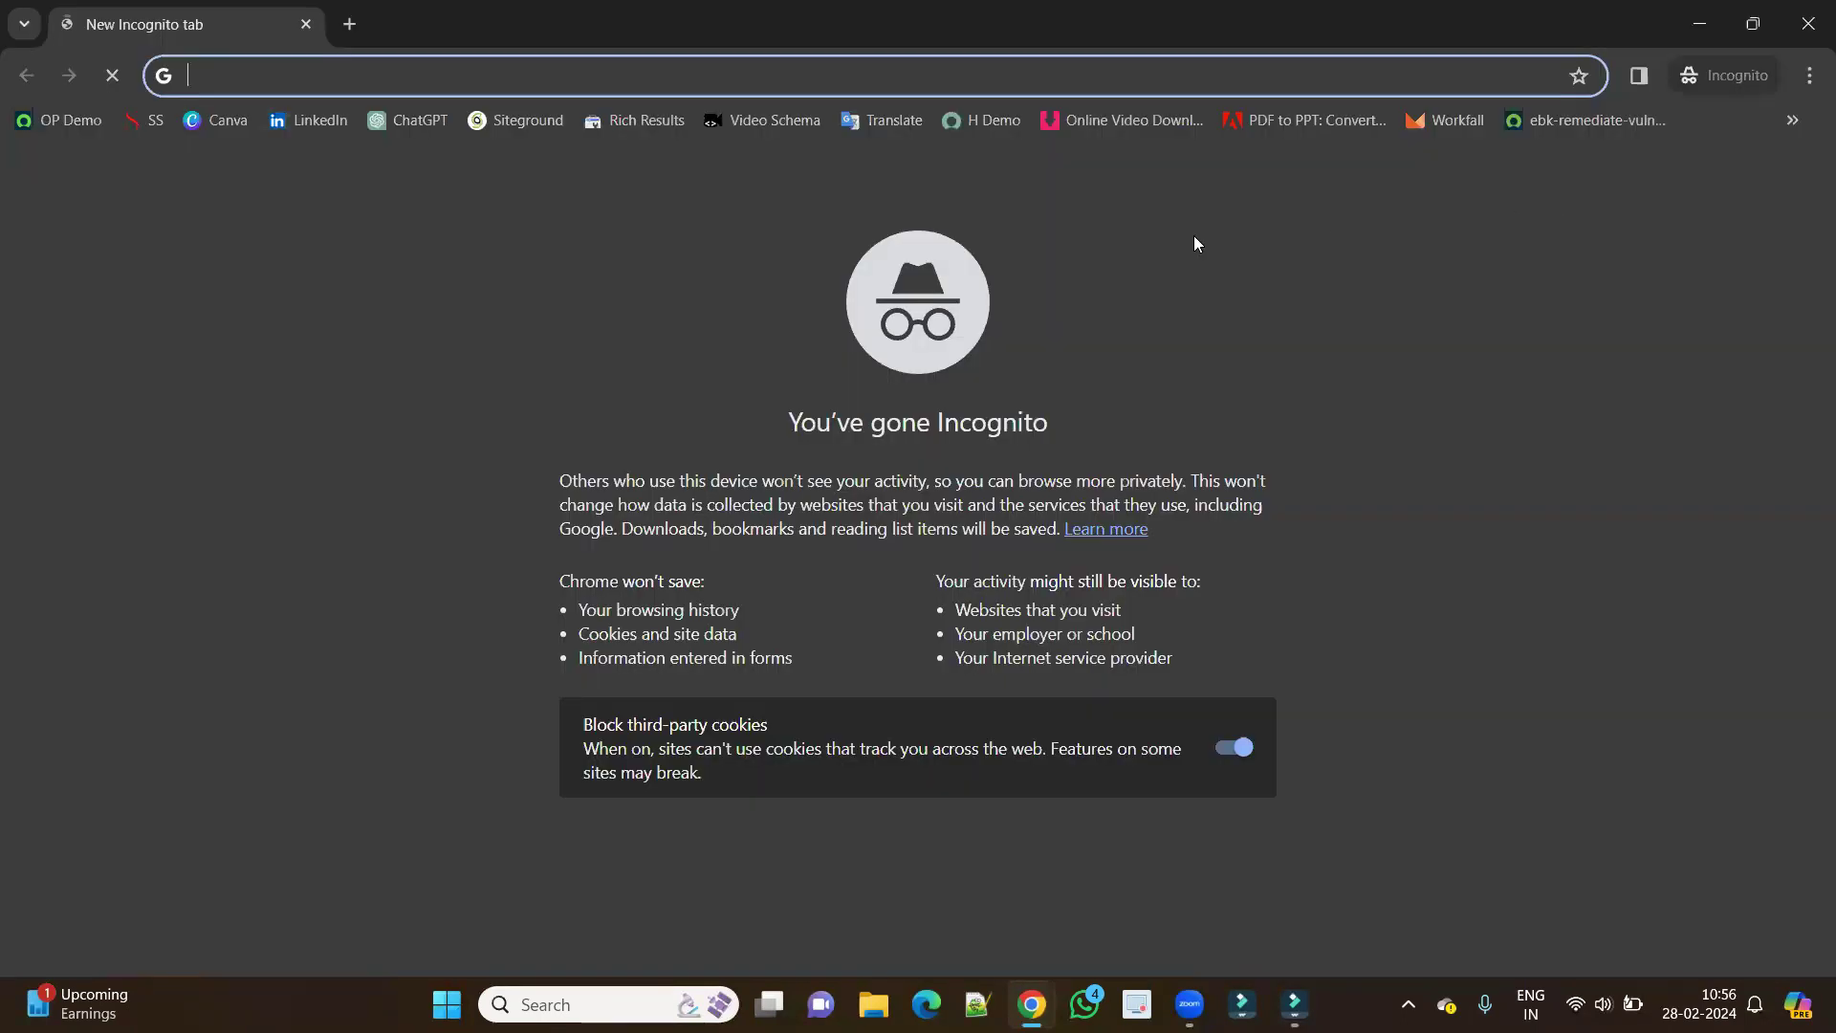
Log in to the instance as tesHRadmin with the account password.
click(69, 122)
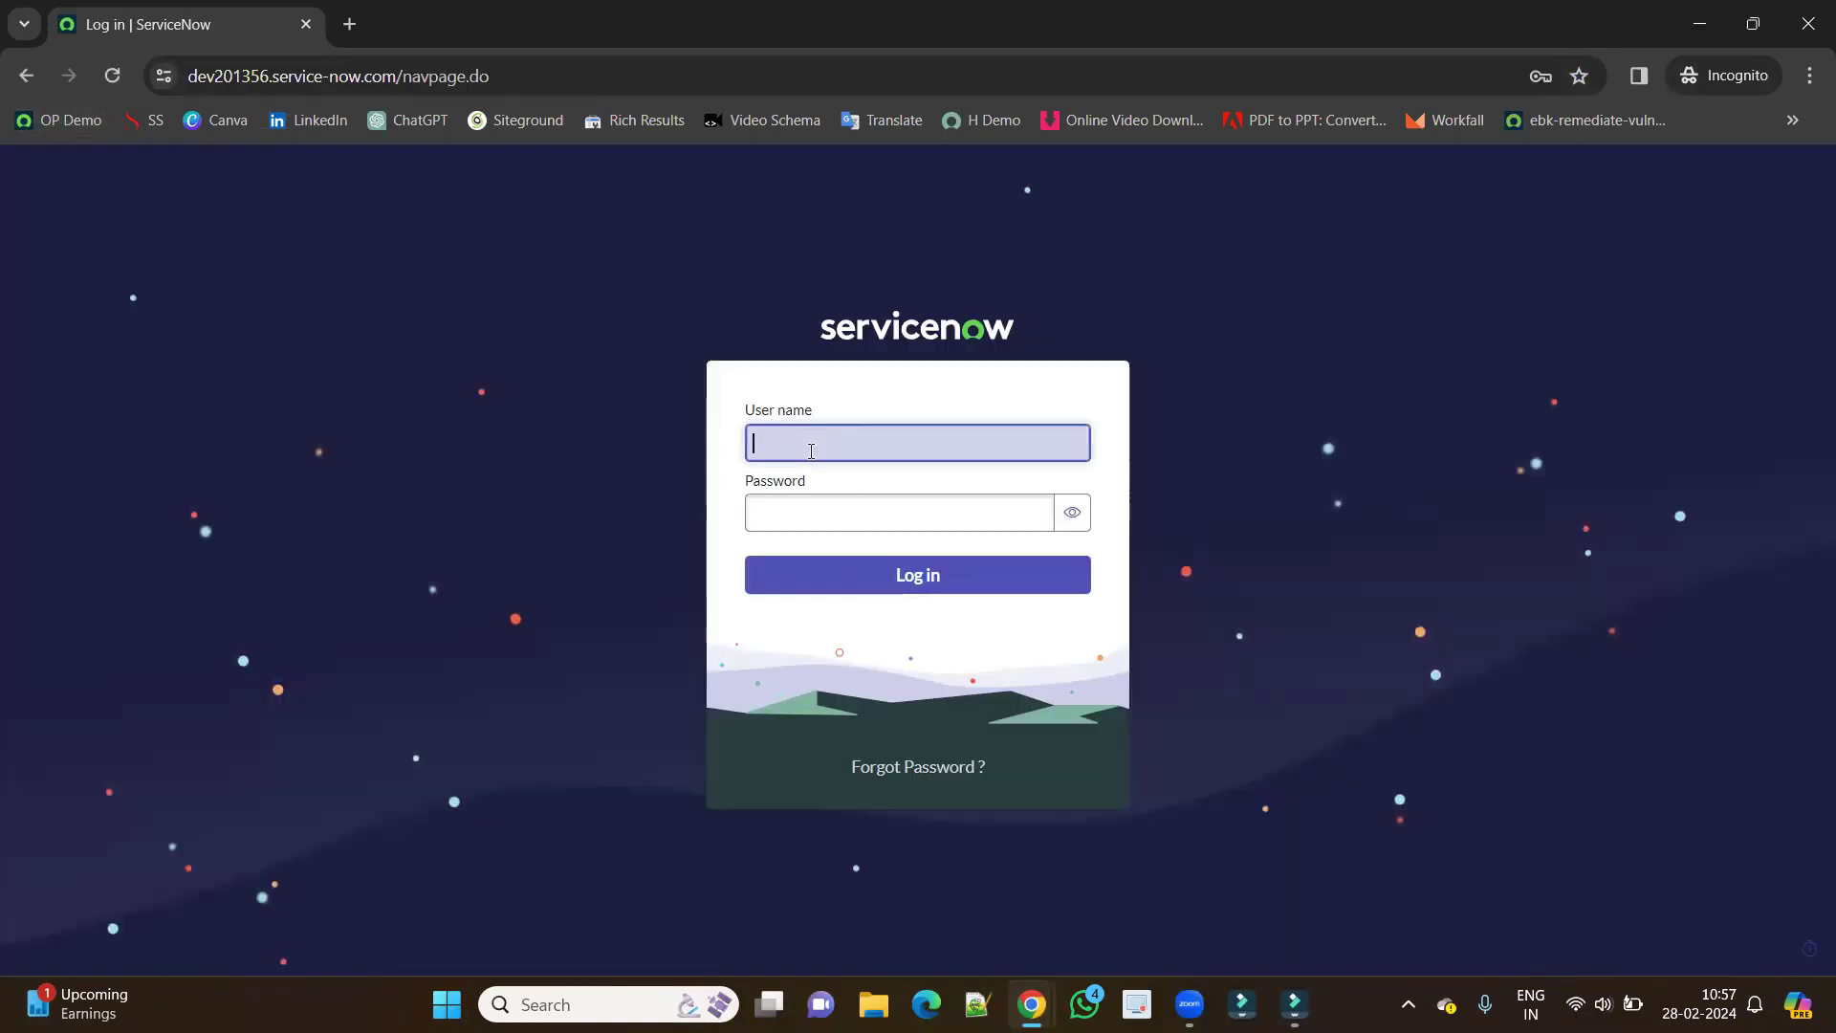
text(tesHRadmin)
click(777, 522)
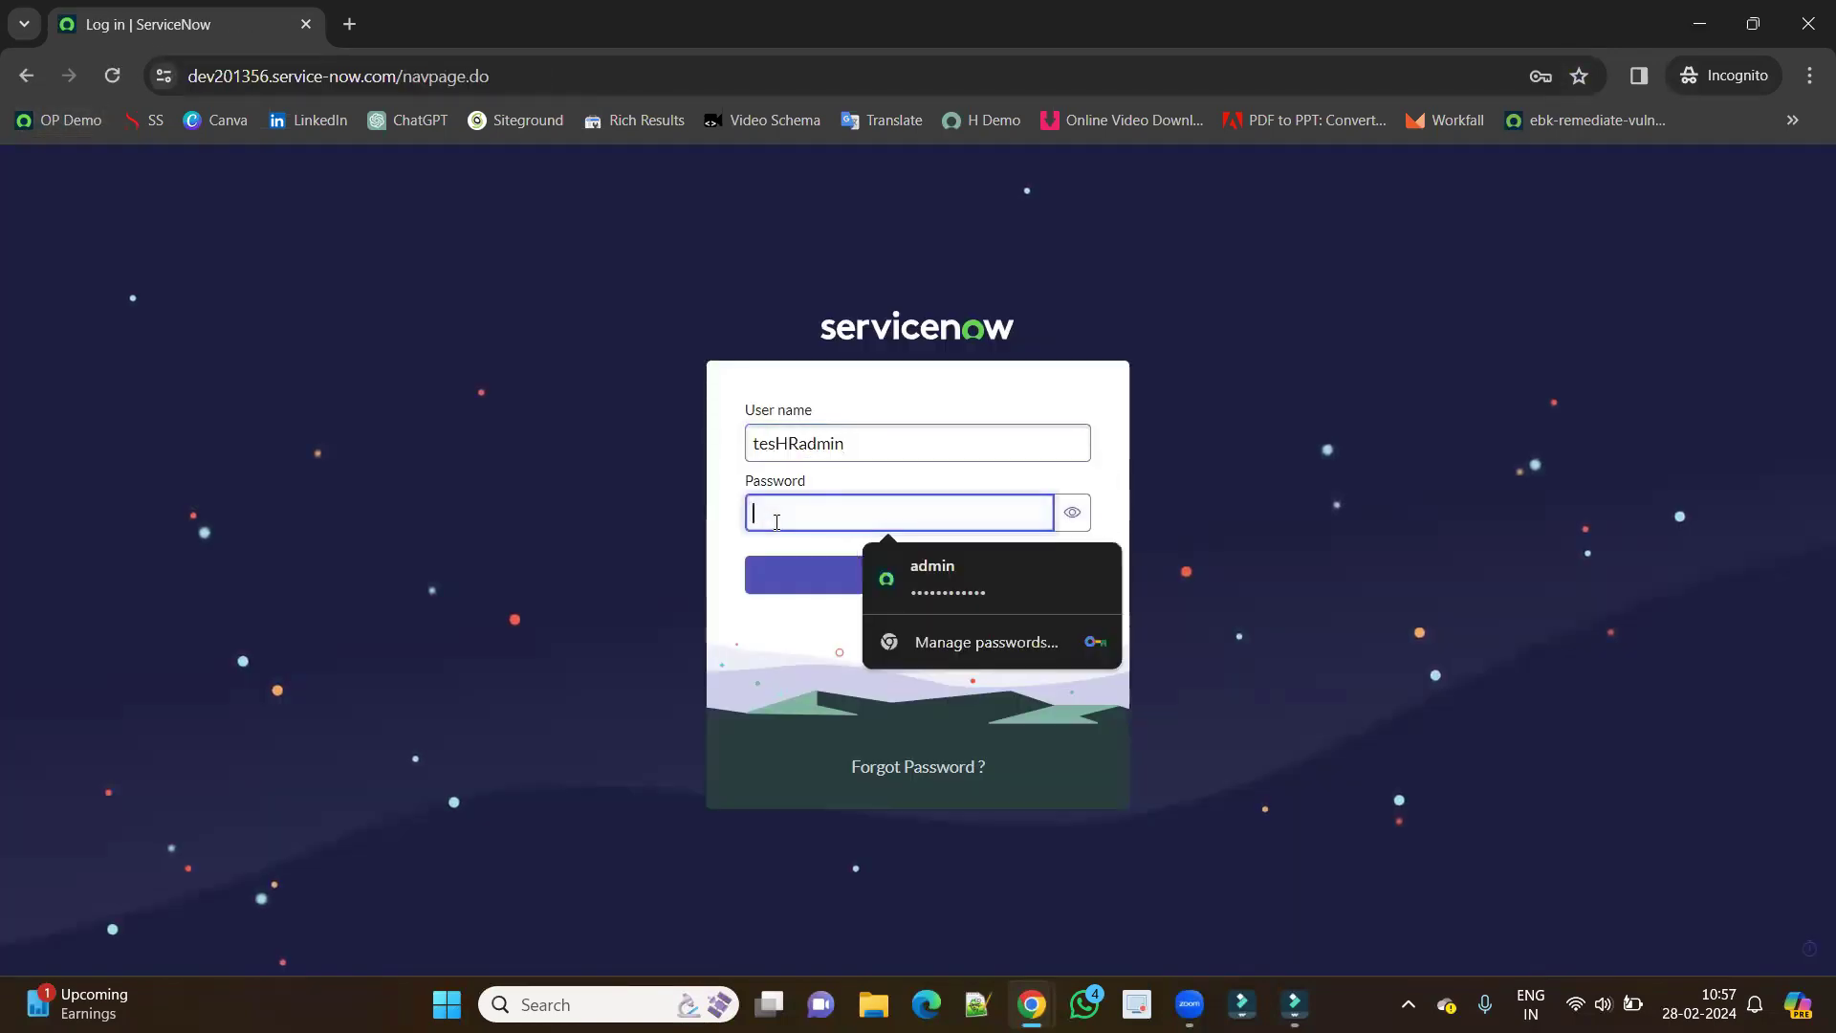
key(ctrl+v)
key(Return)
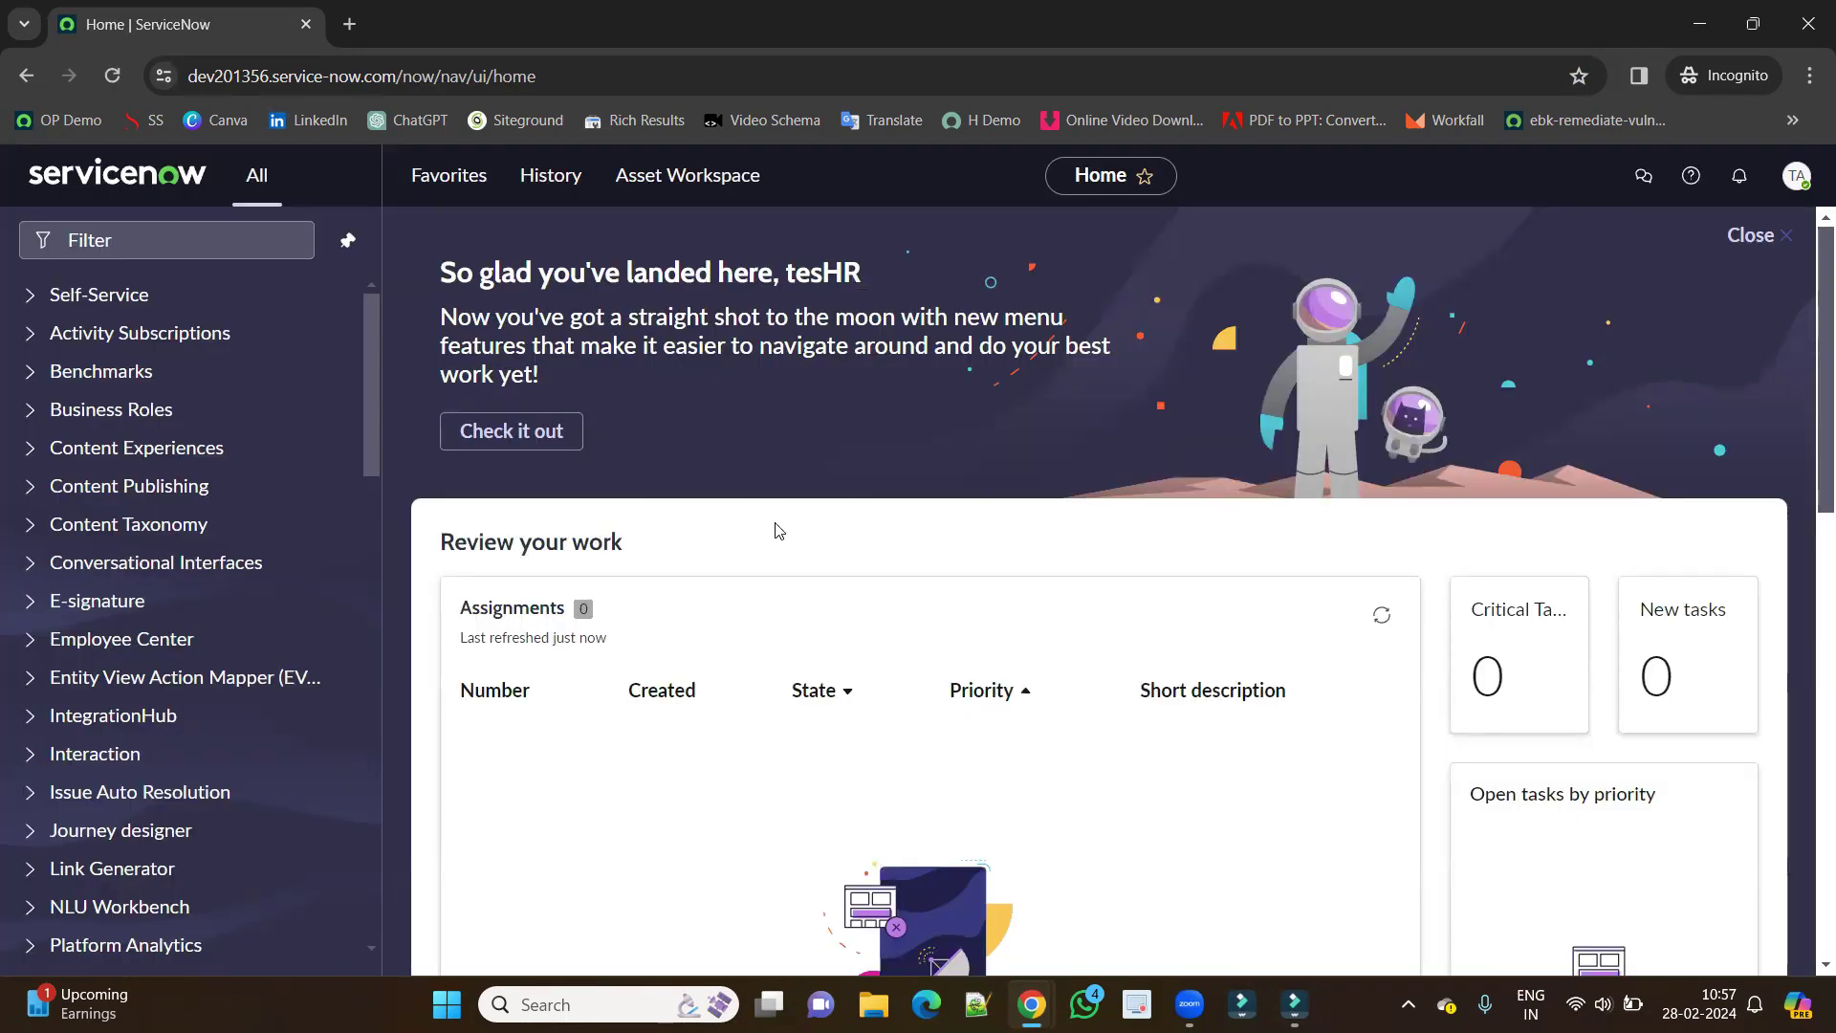
click(1797, 176)
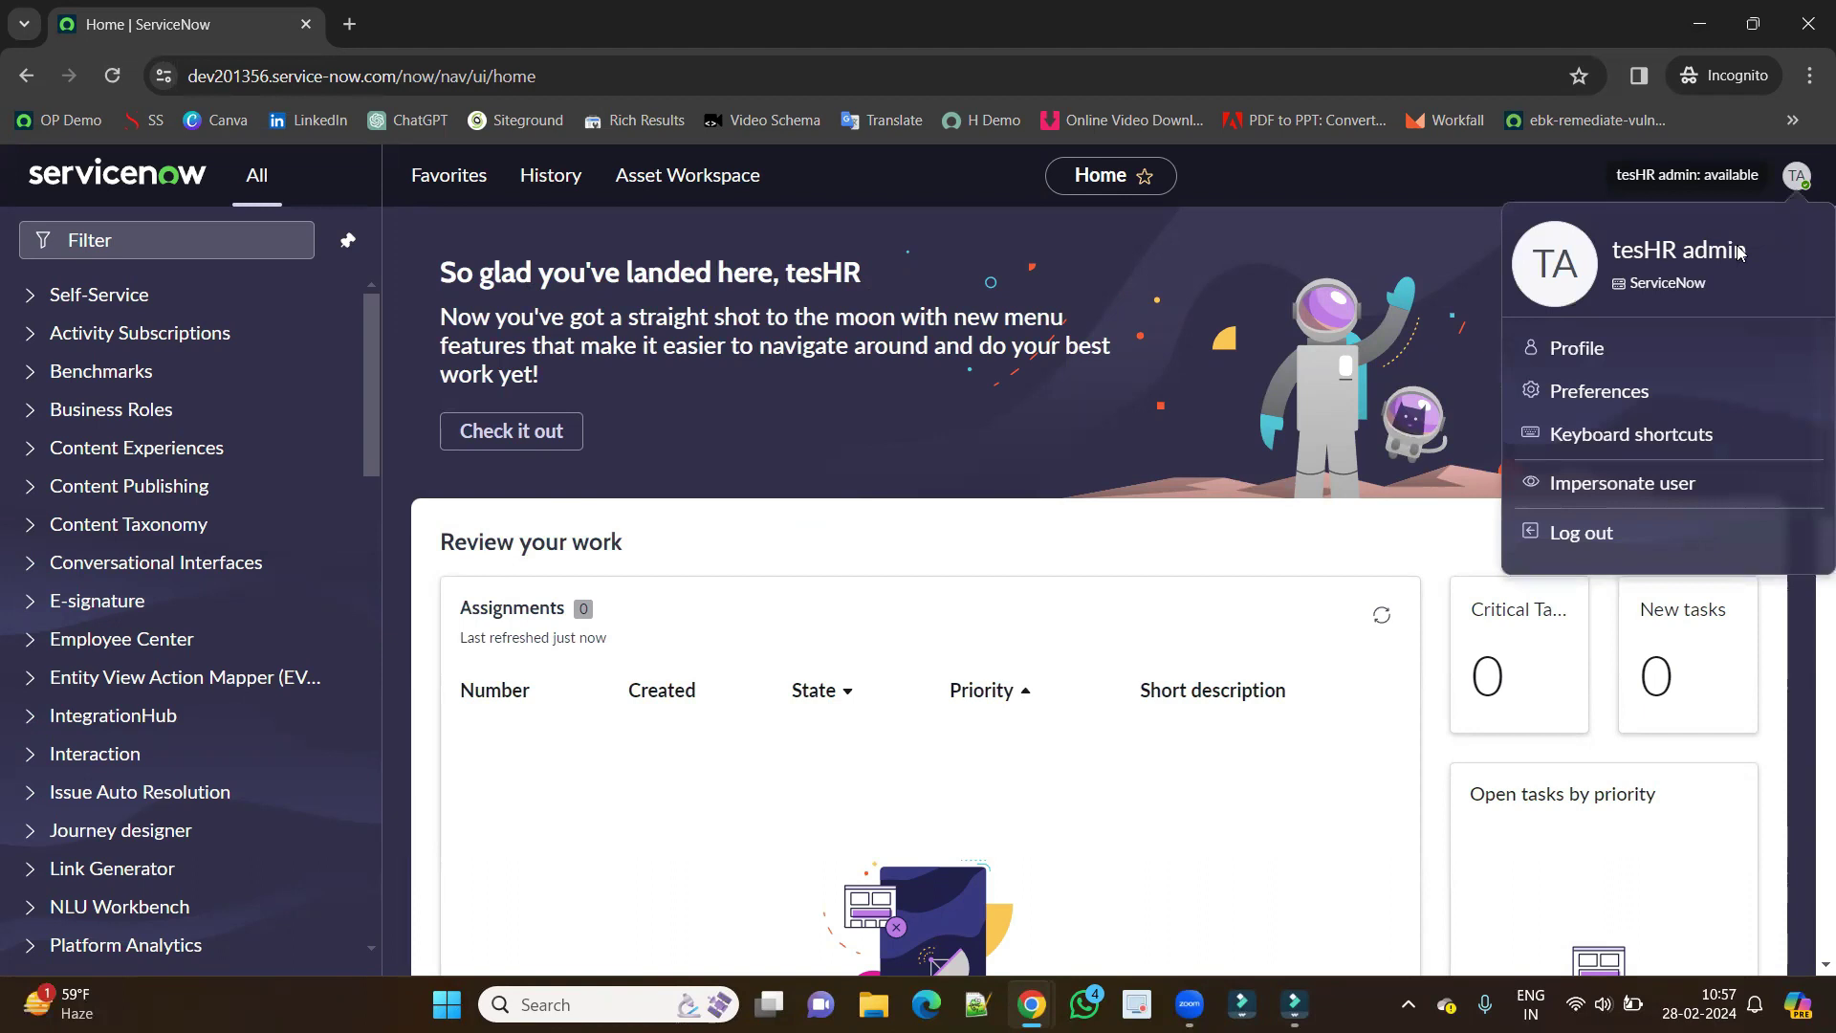
click(493, 331)
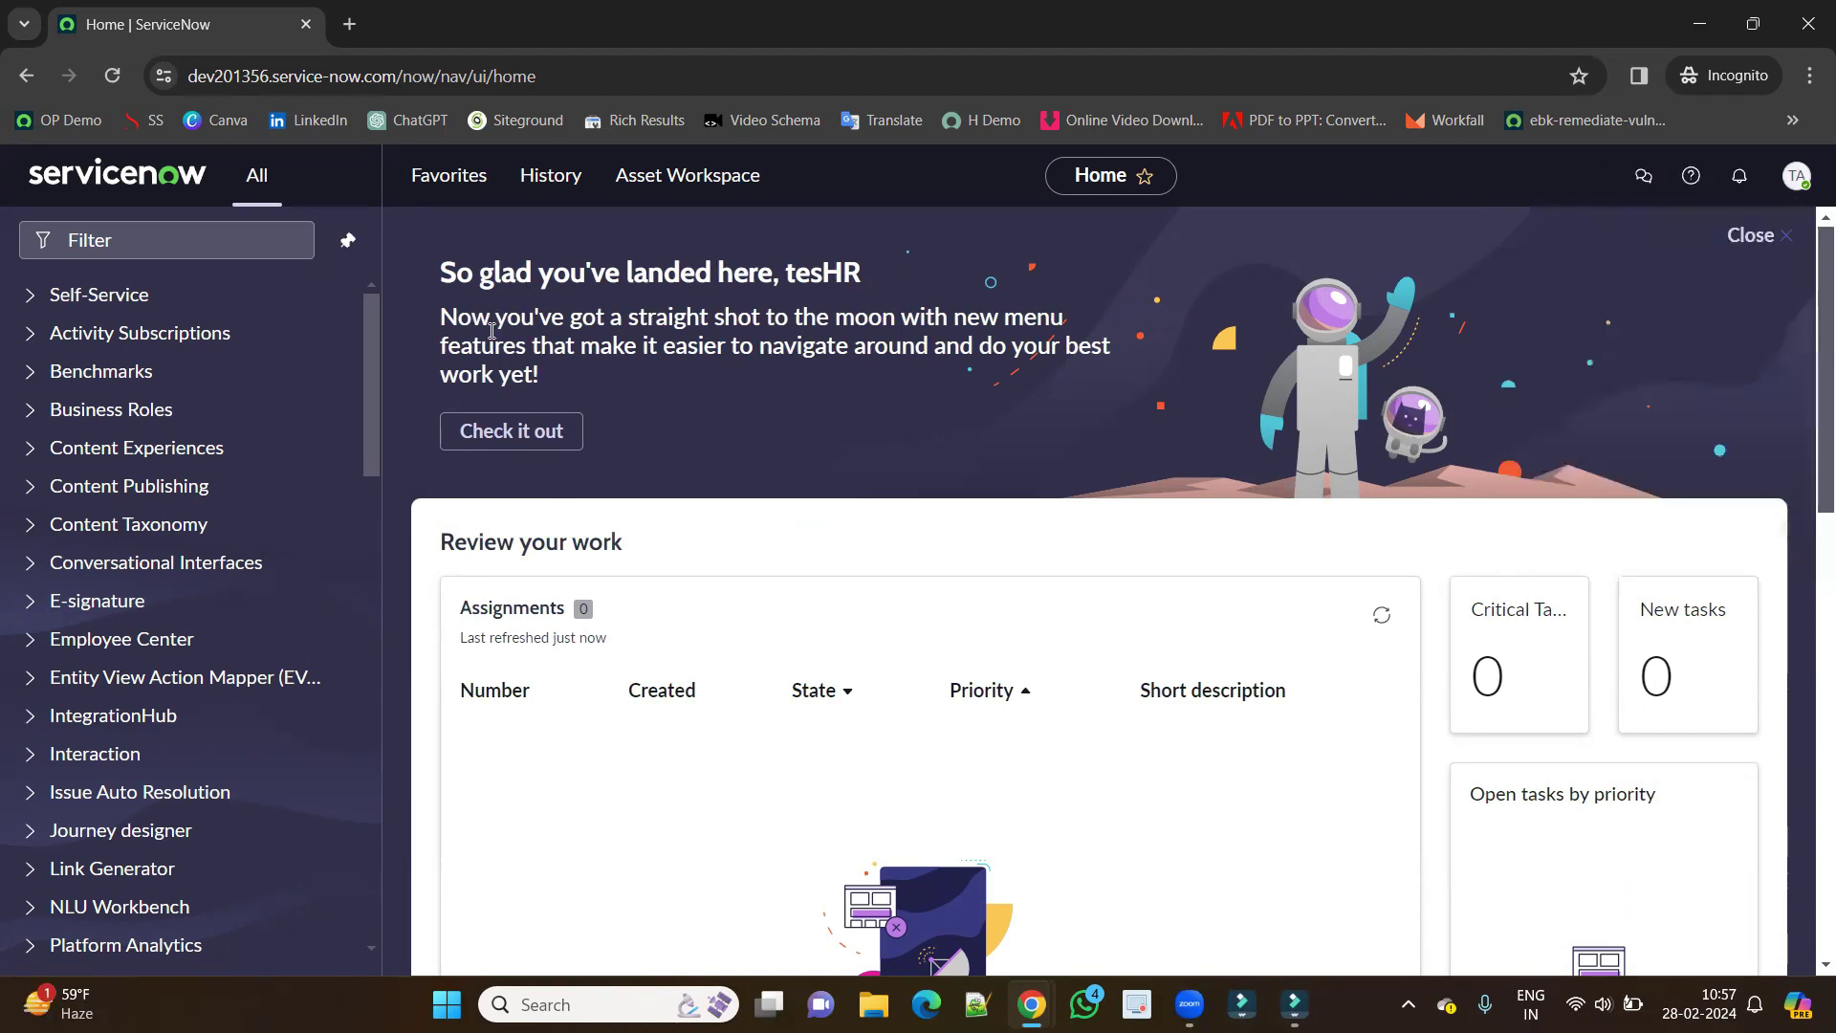
scroll(273, 595, down, 12)
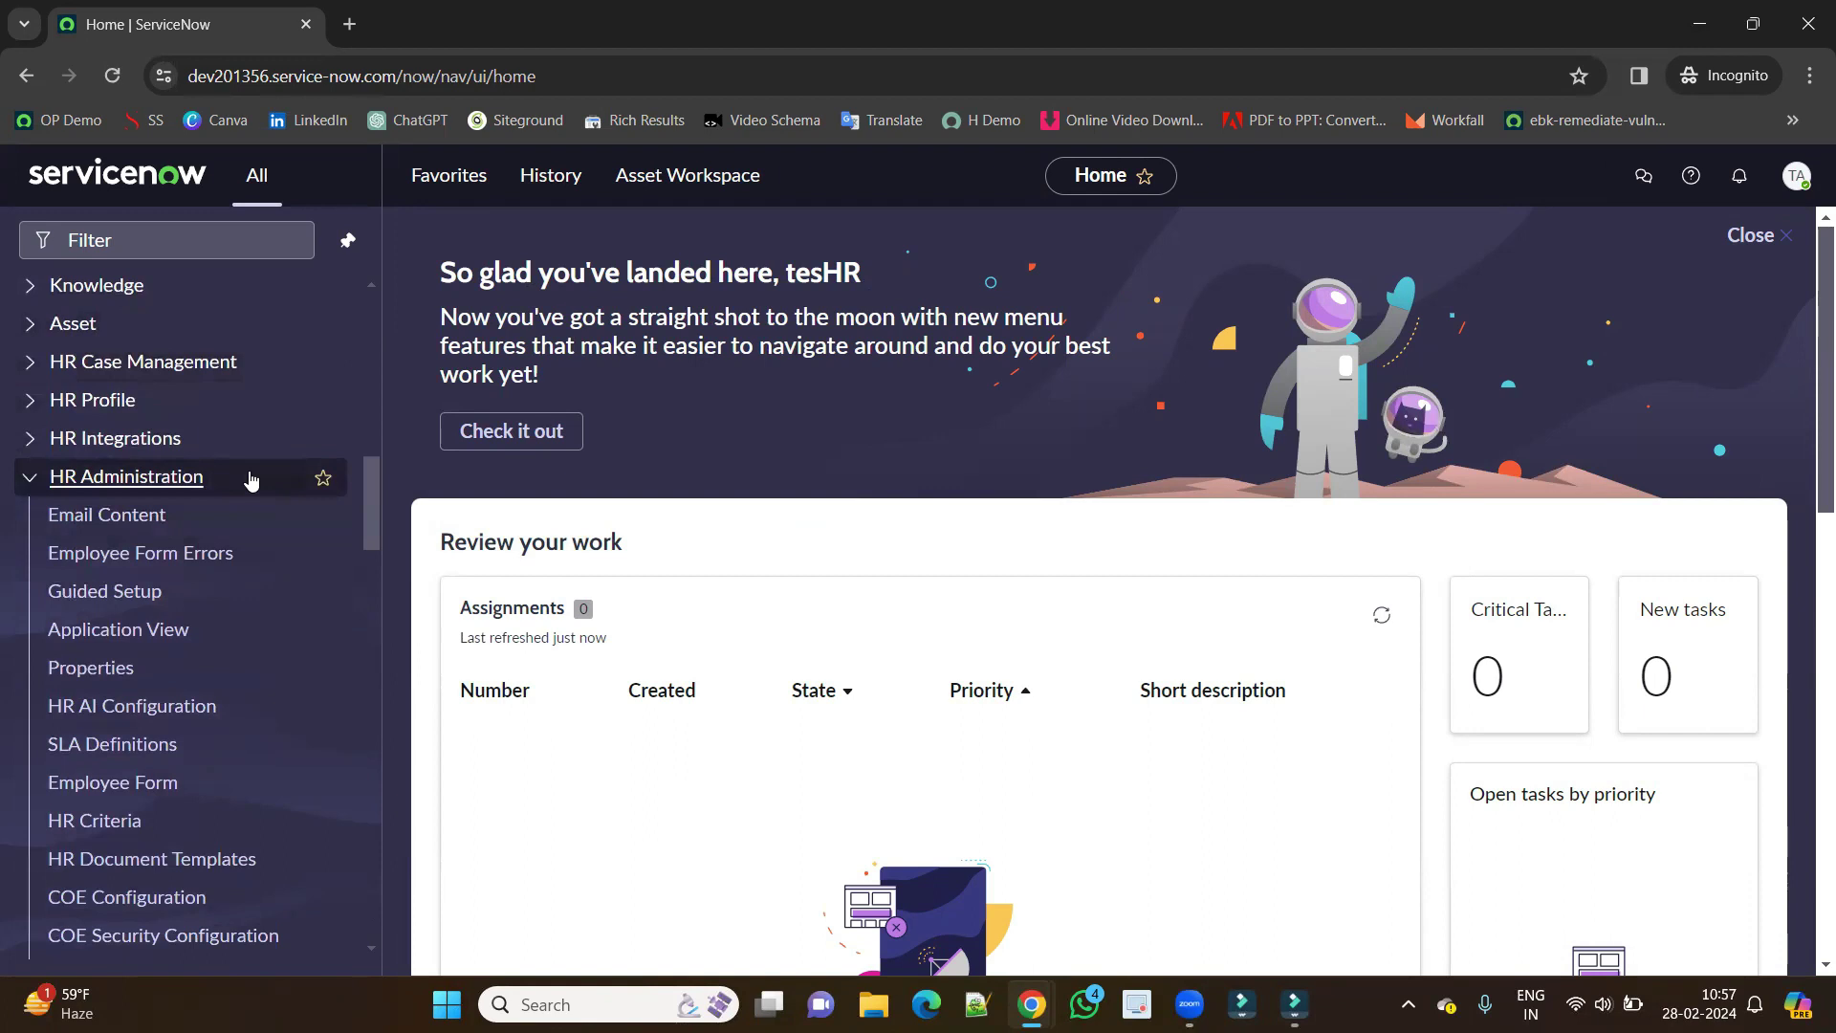
scroll(255, 541, down, 1)
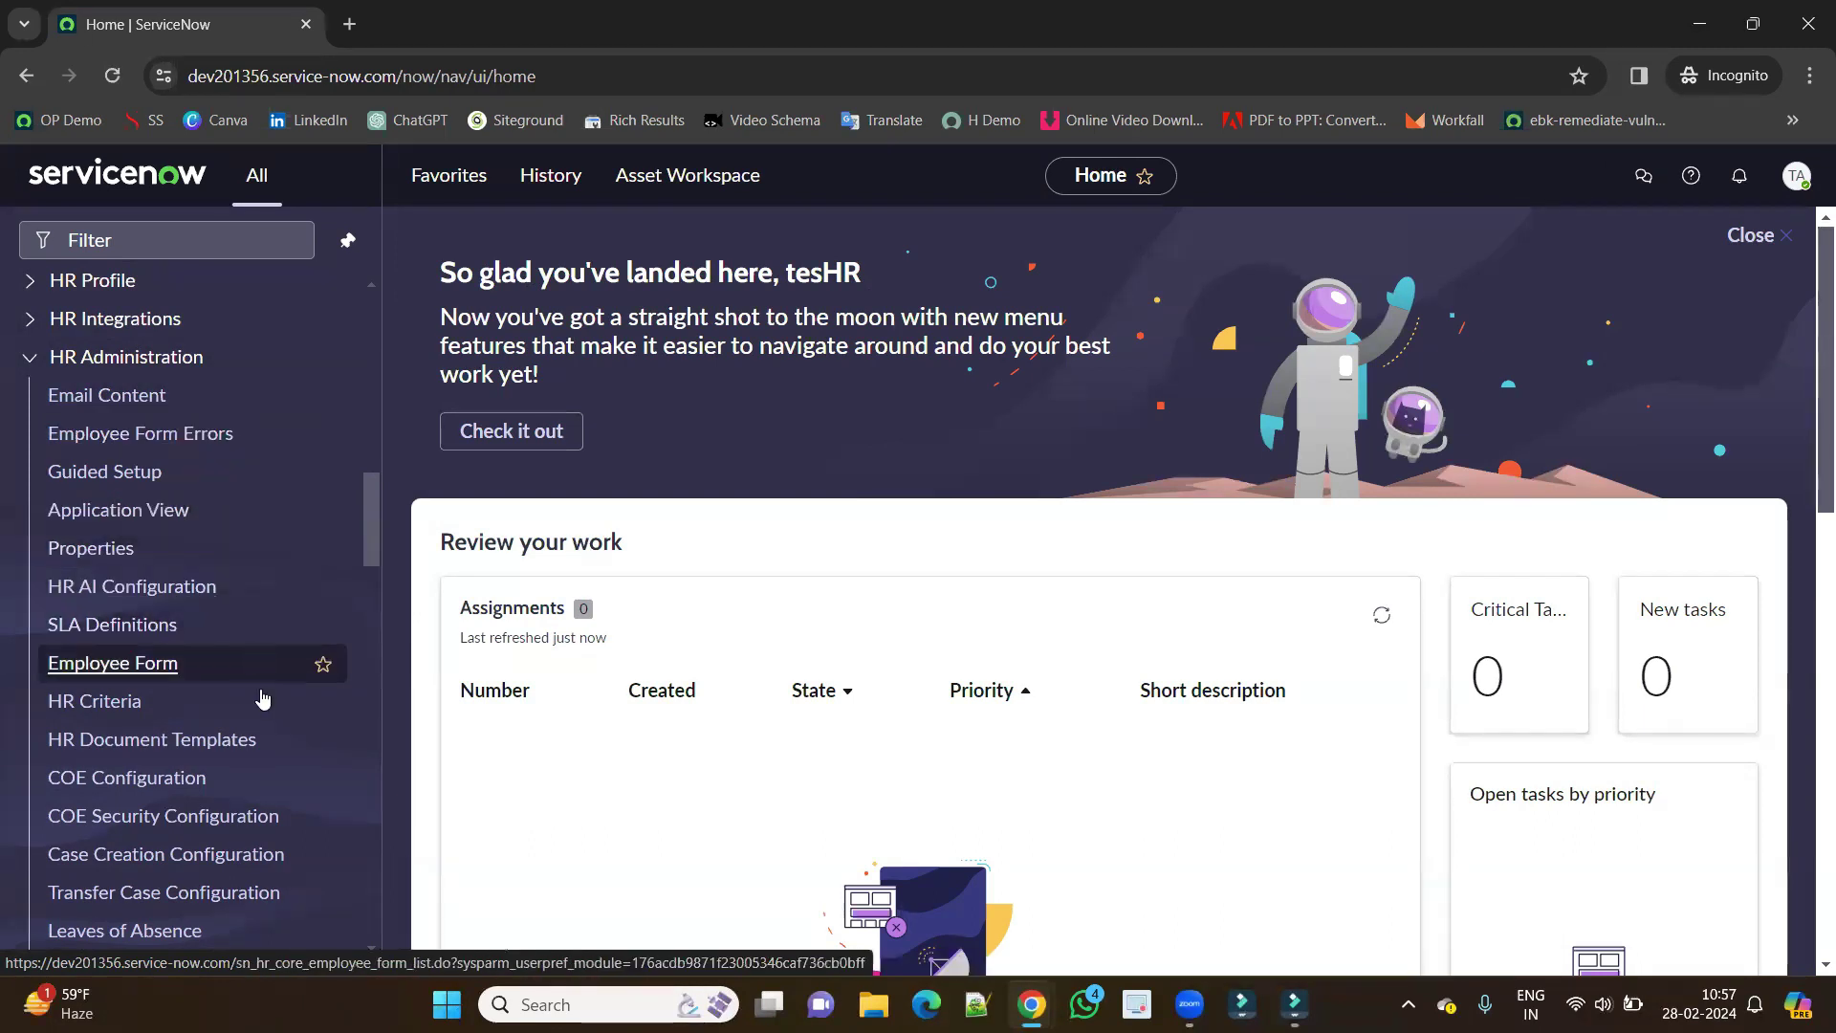
scroll(294, 821, down, 1)
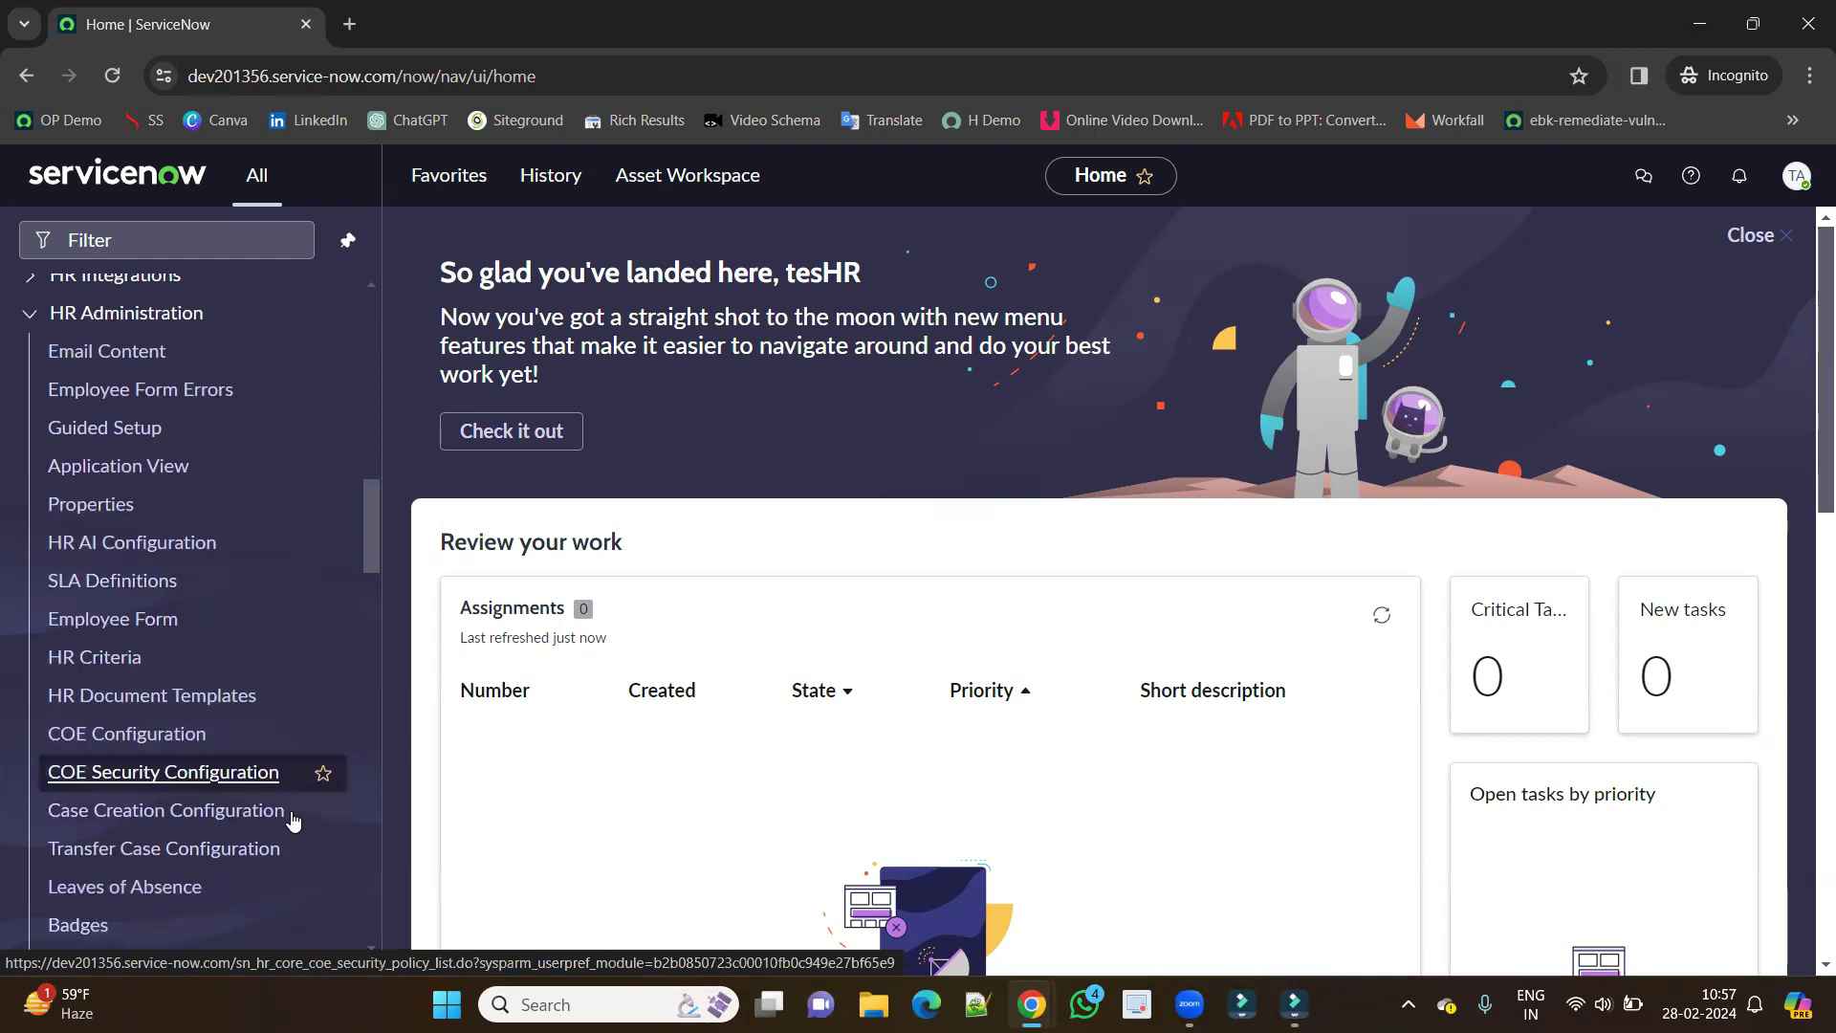
scroll(294, 821, down, 2)
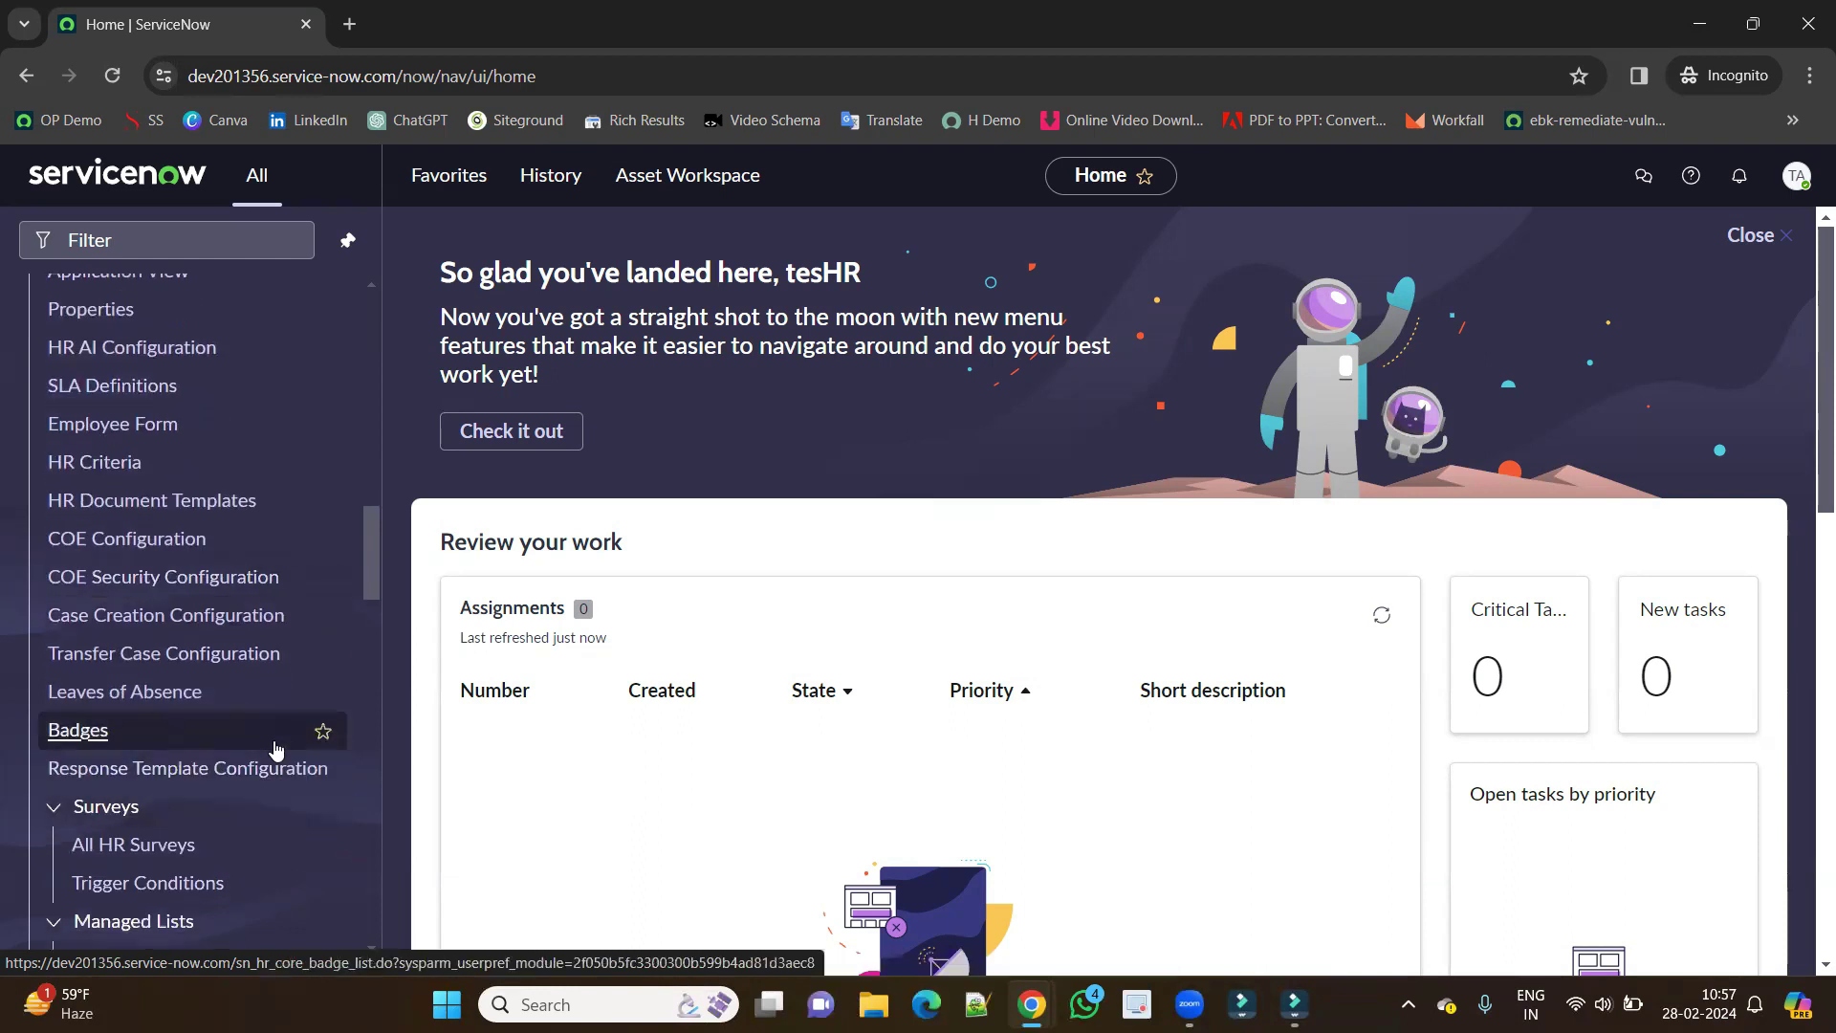
scroll(192, 654, down, 1)
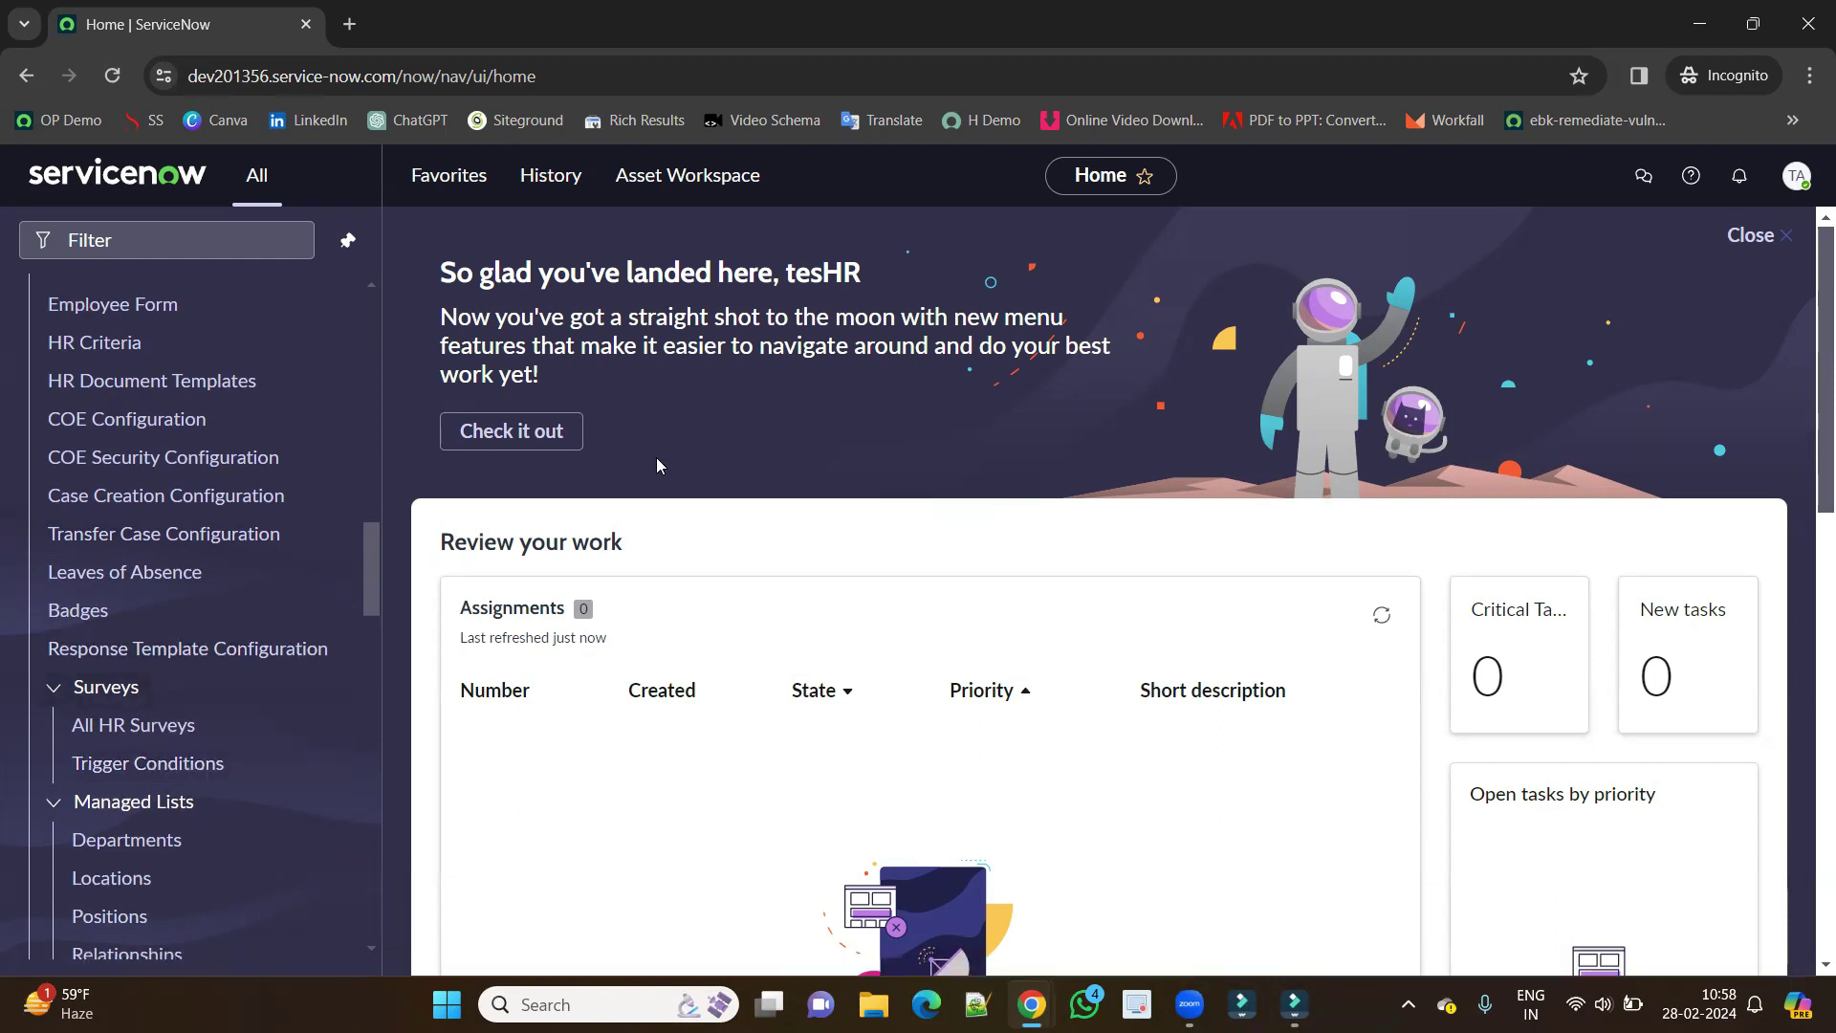
Impersonate the tesHR admin user and scroll the navigator down to HR Administration.
key(alt+Tab)
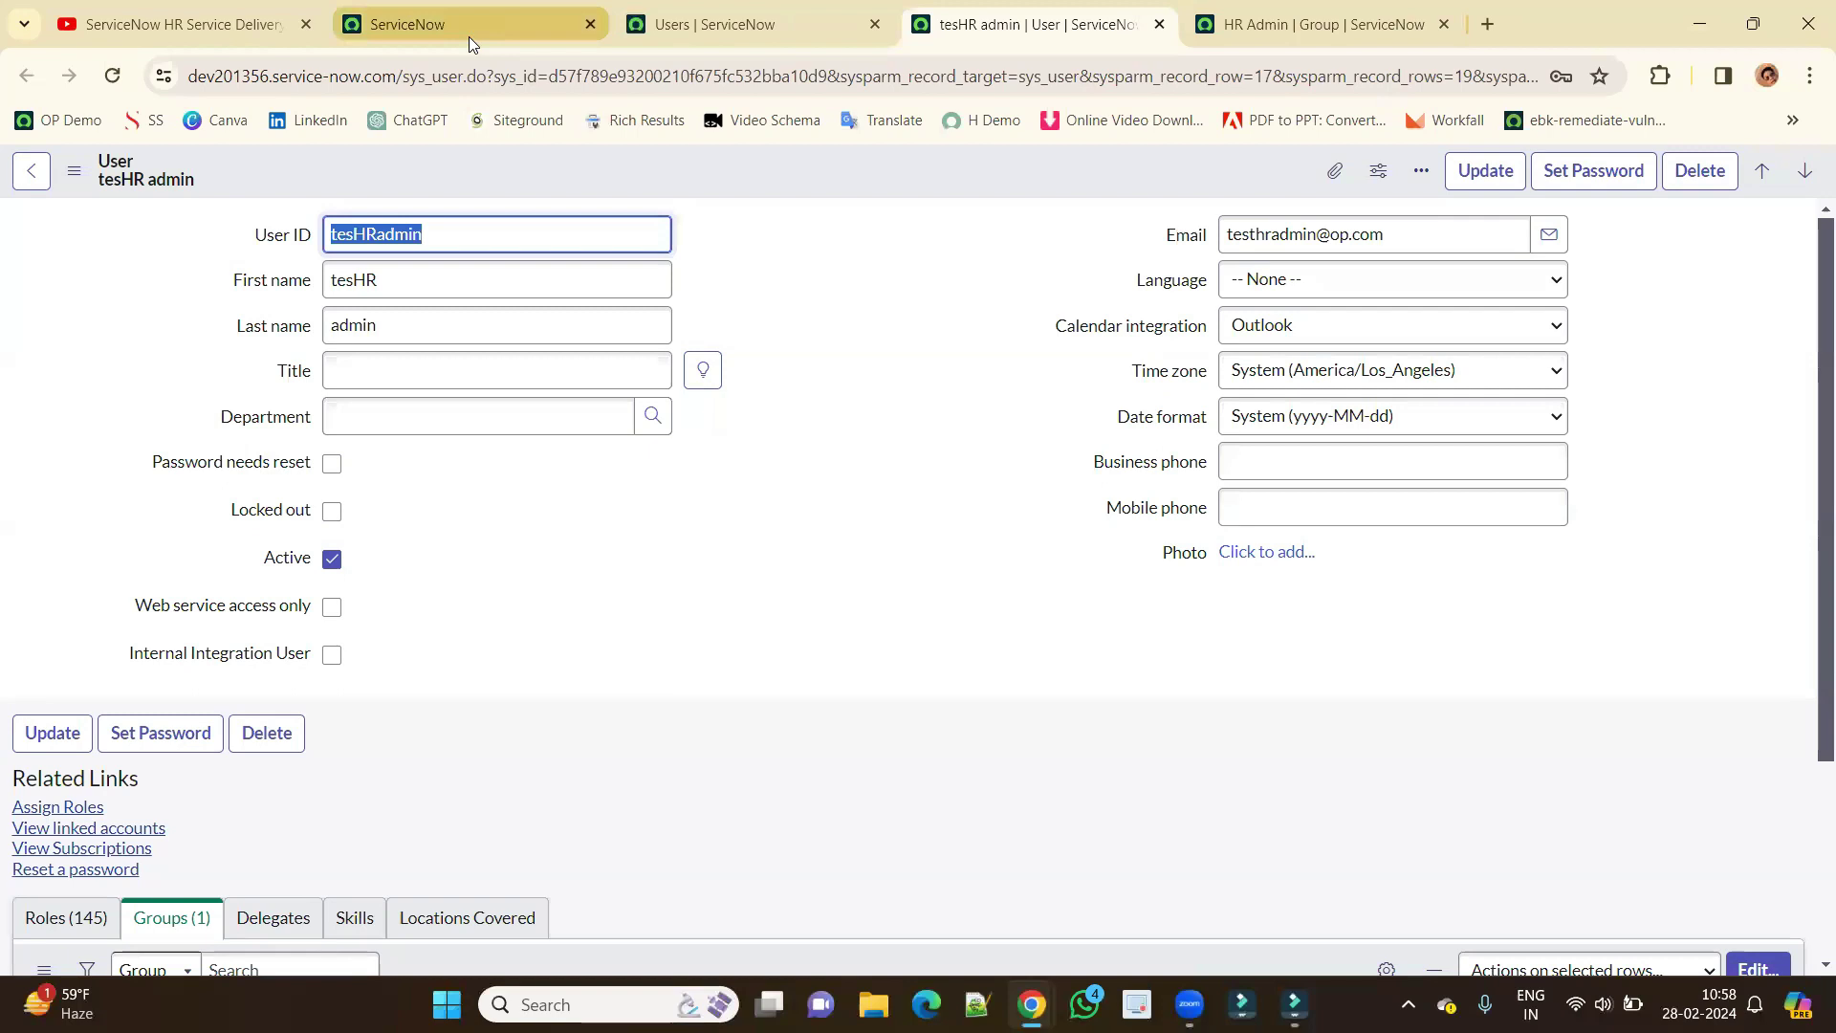
click(469, 36)
click(1798, 175)
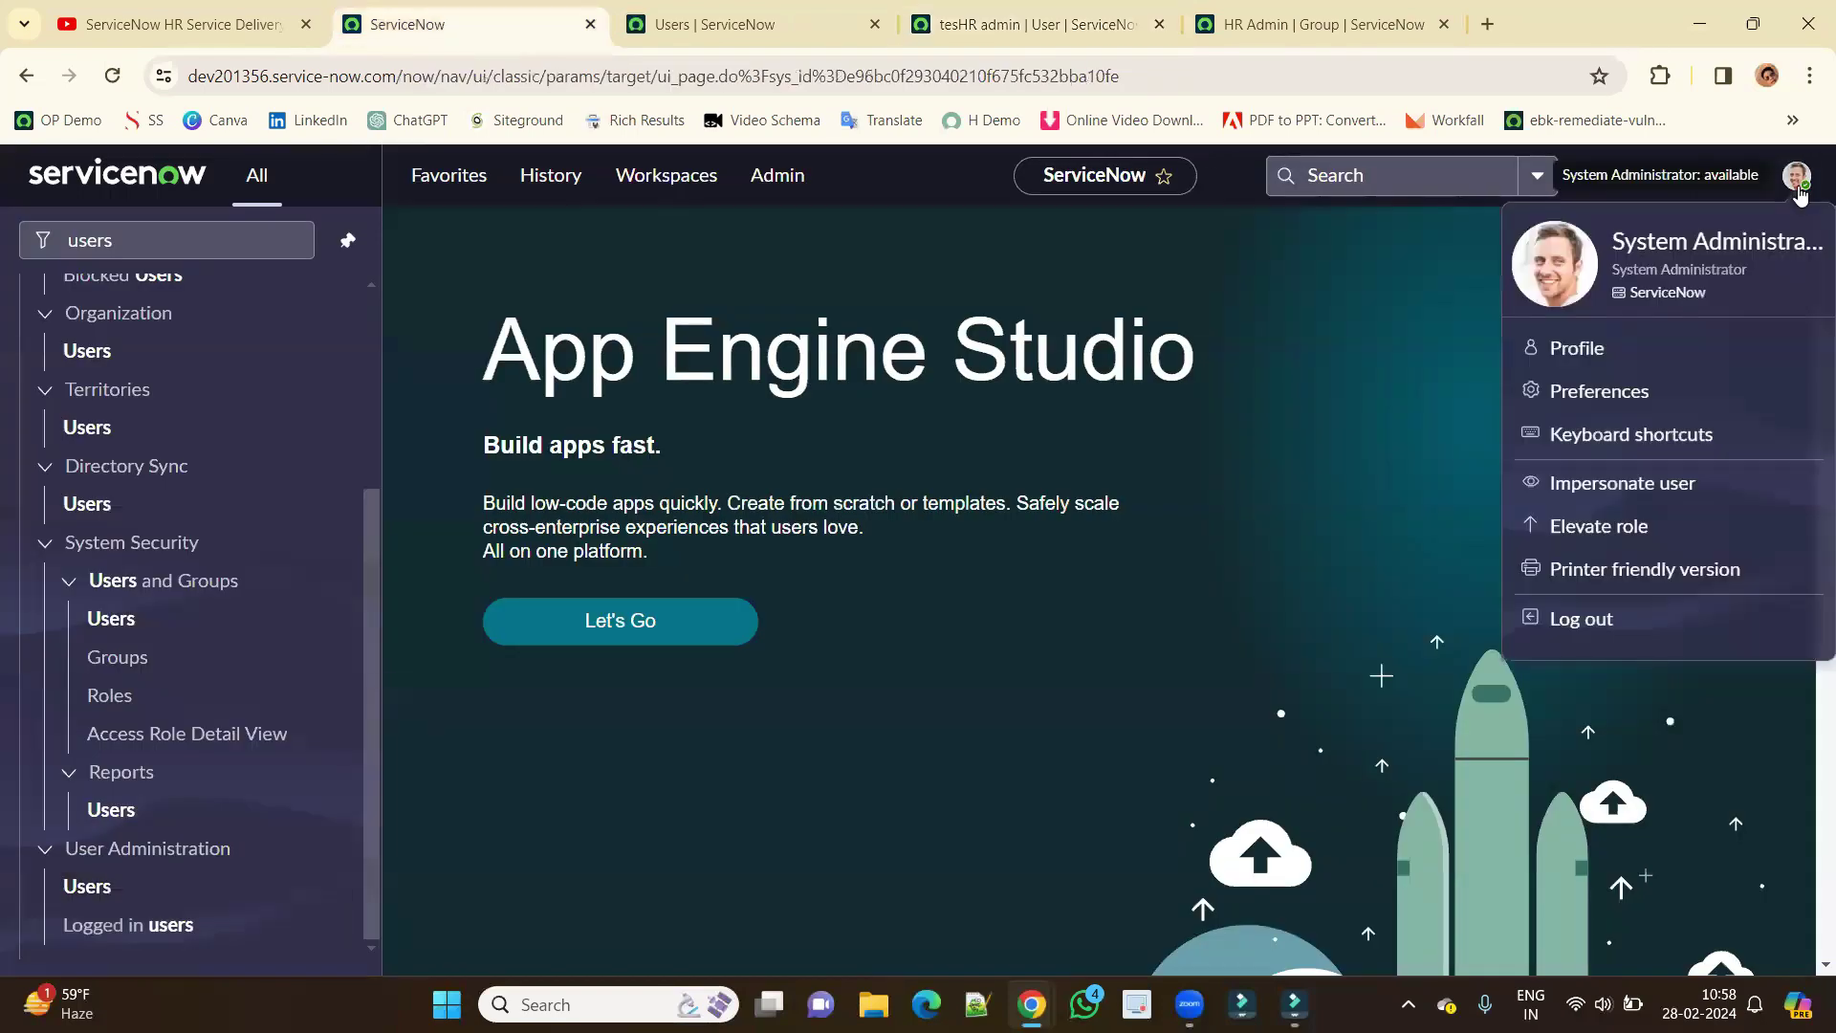
click(1615, 485)
click(738, 689)
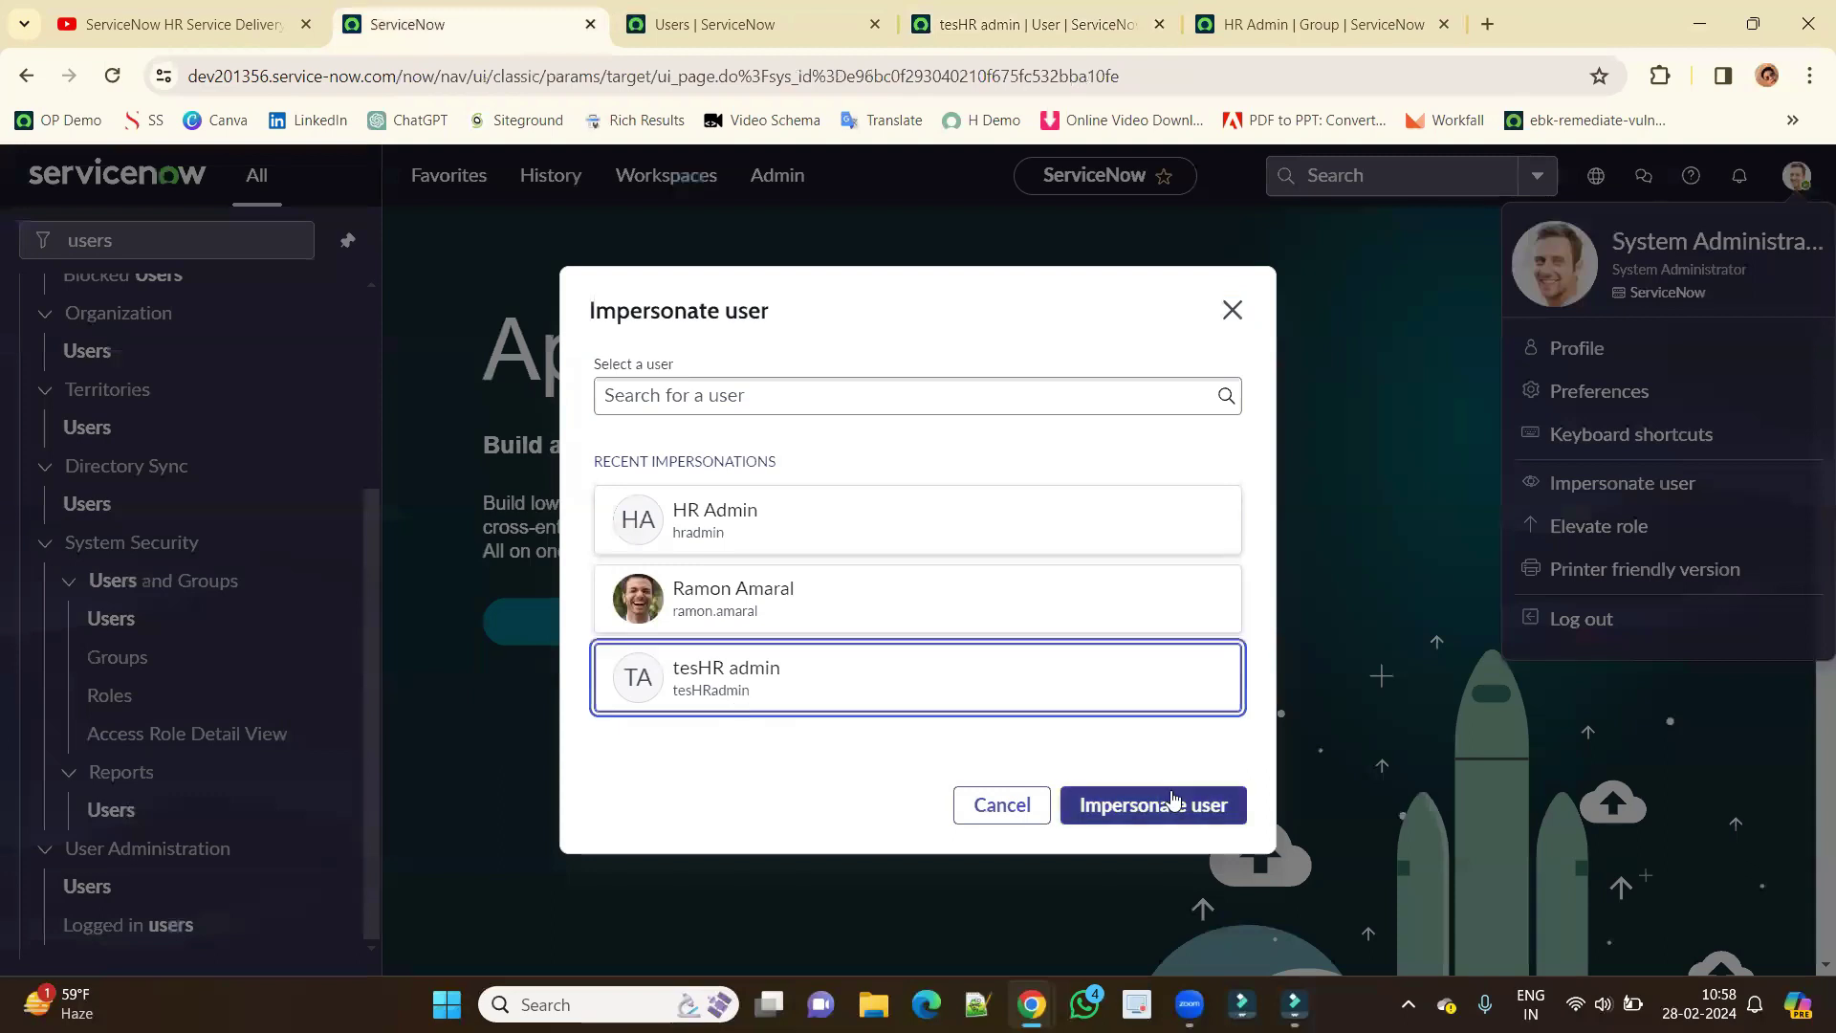
click(1175, 804)
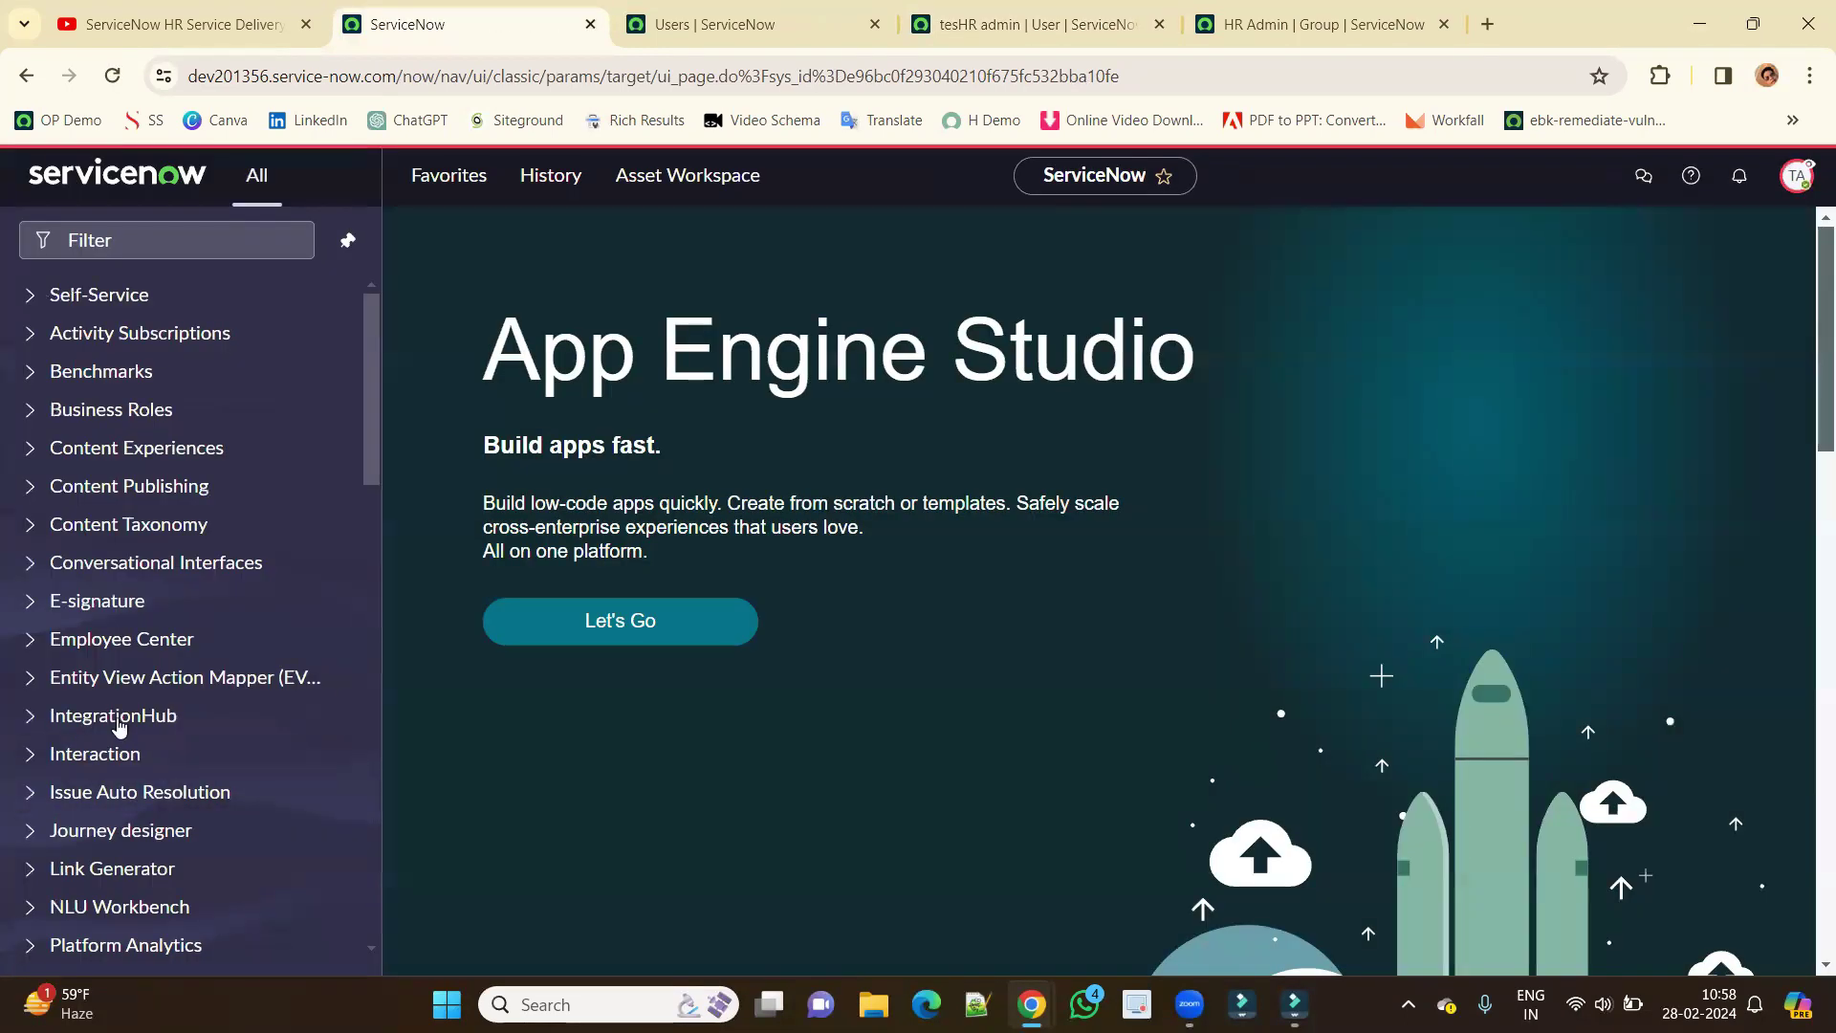
scroll(143, 727, down, 12)
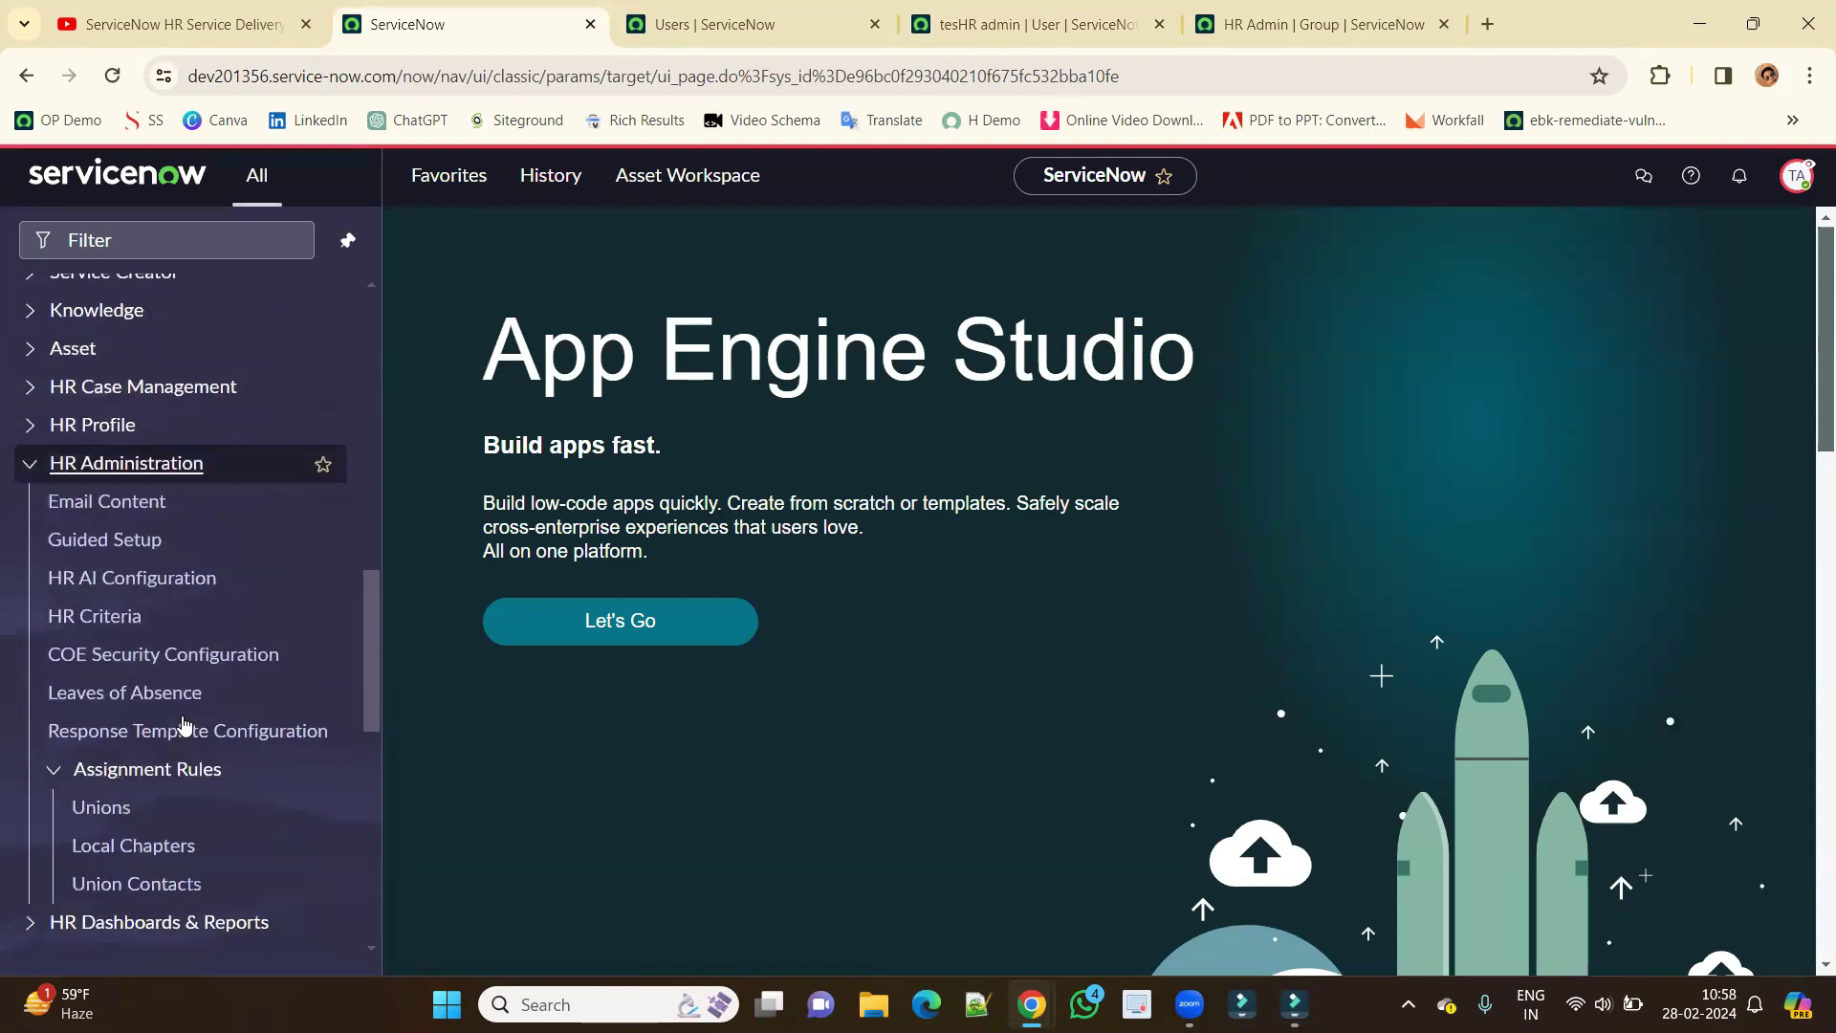
scroll(184, 724, down, 2)
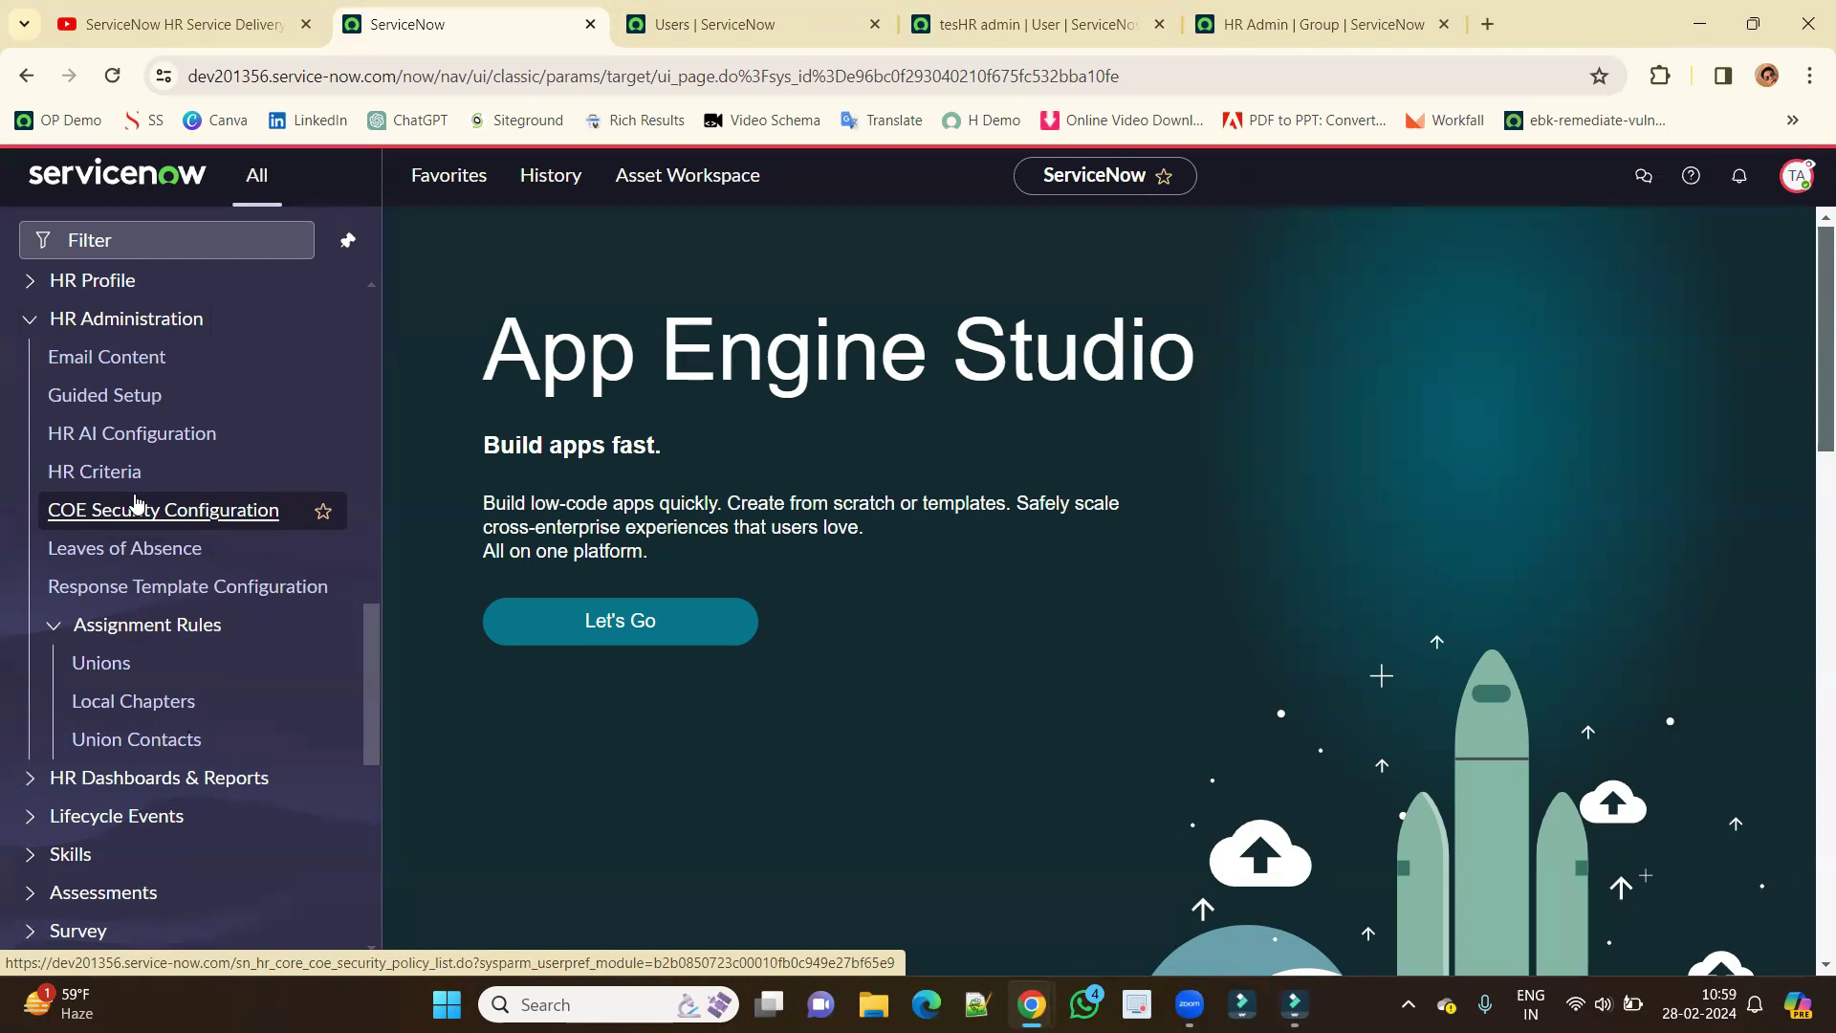
End the impersonation and return to the Users list.
click(1797, 176)
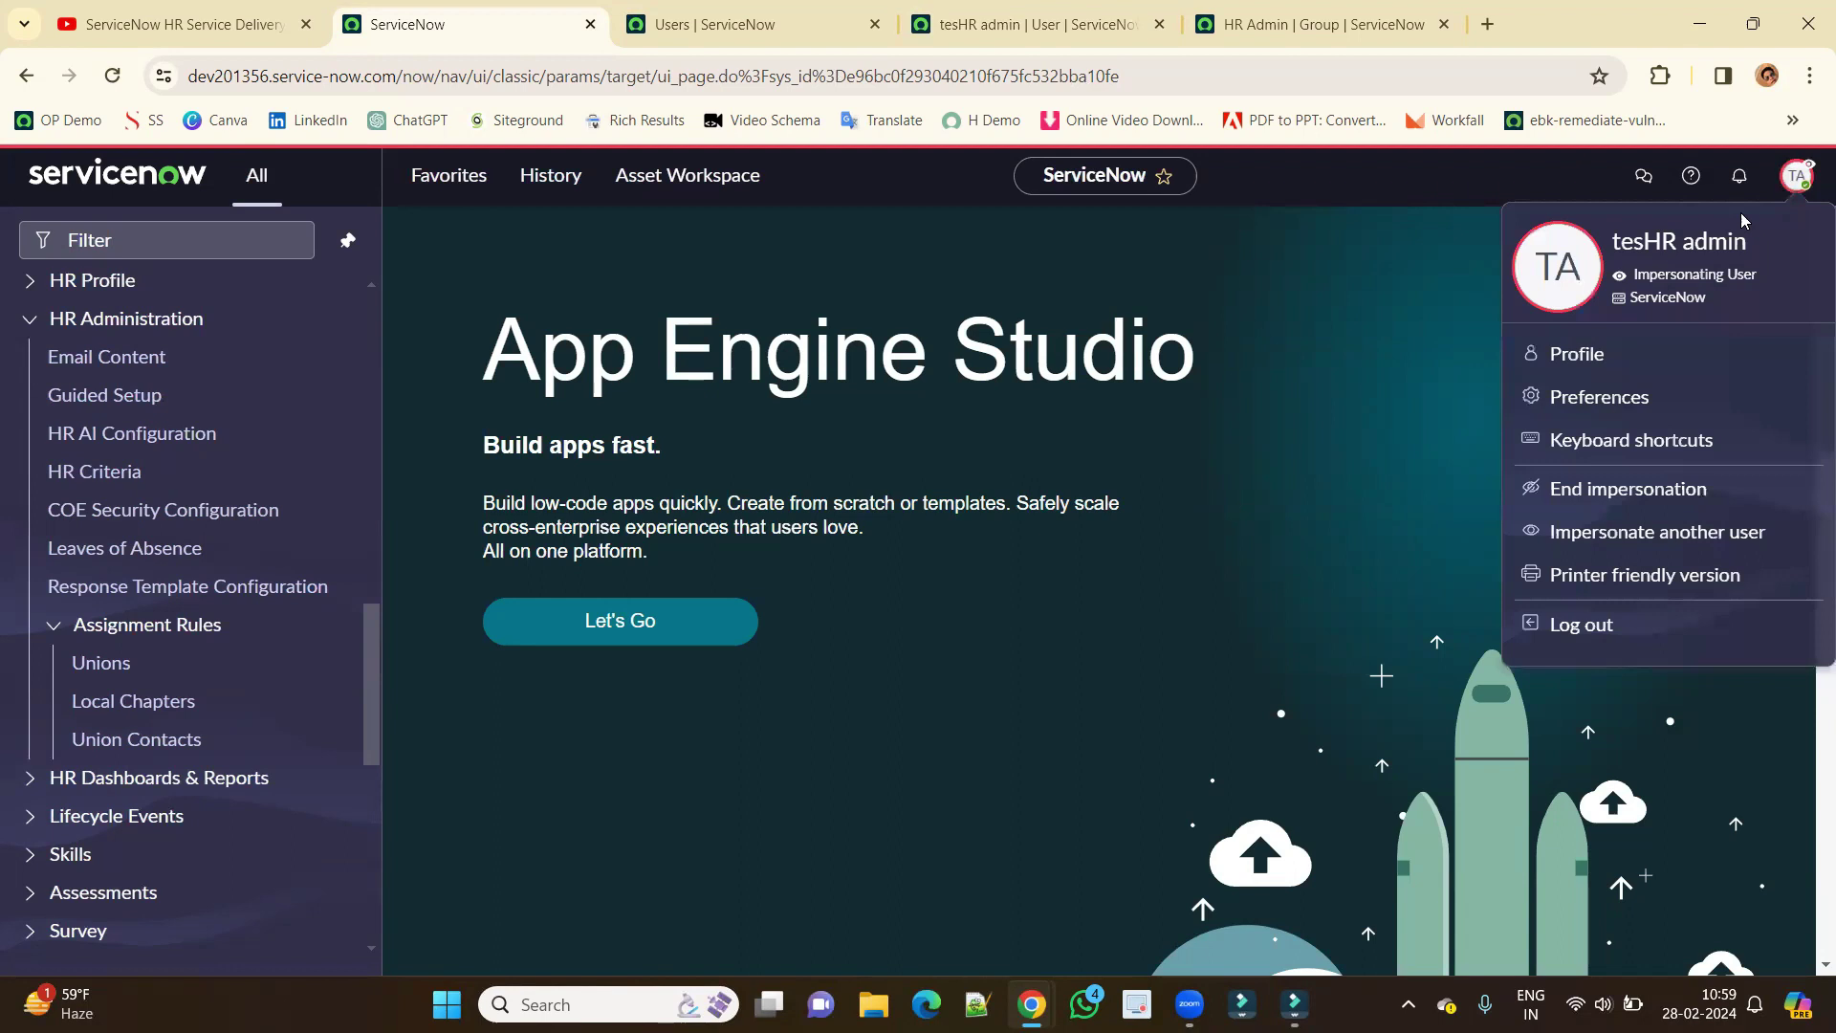
click(1589, 490)
key(ctrl+Tab)
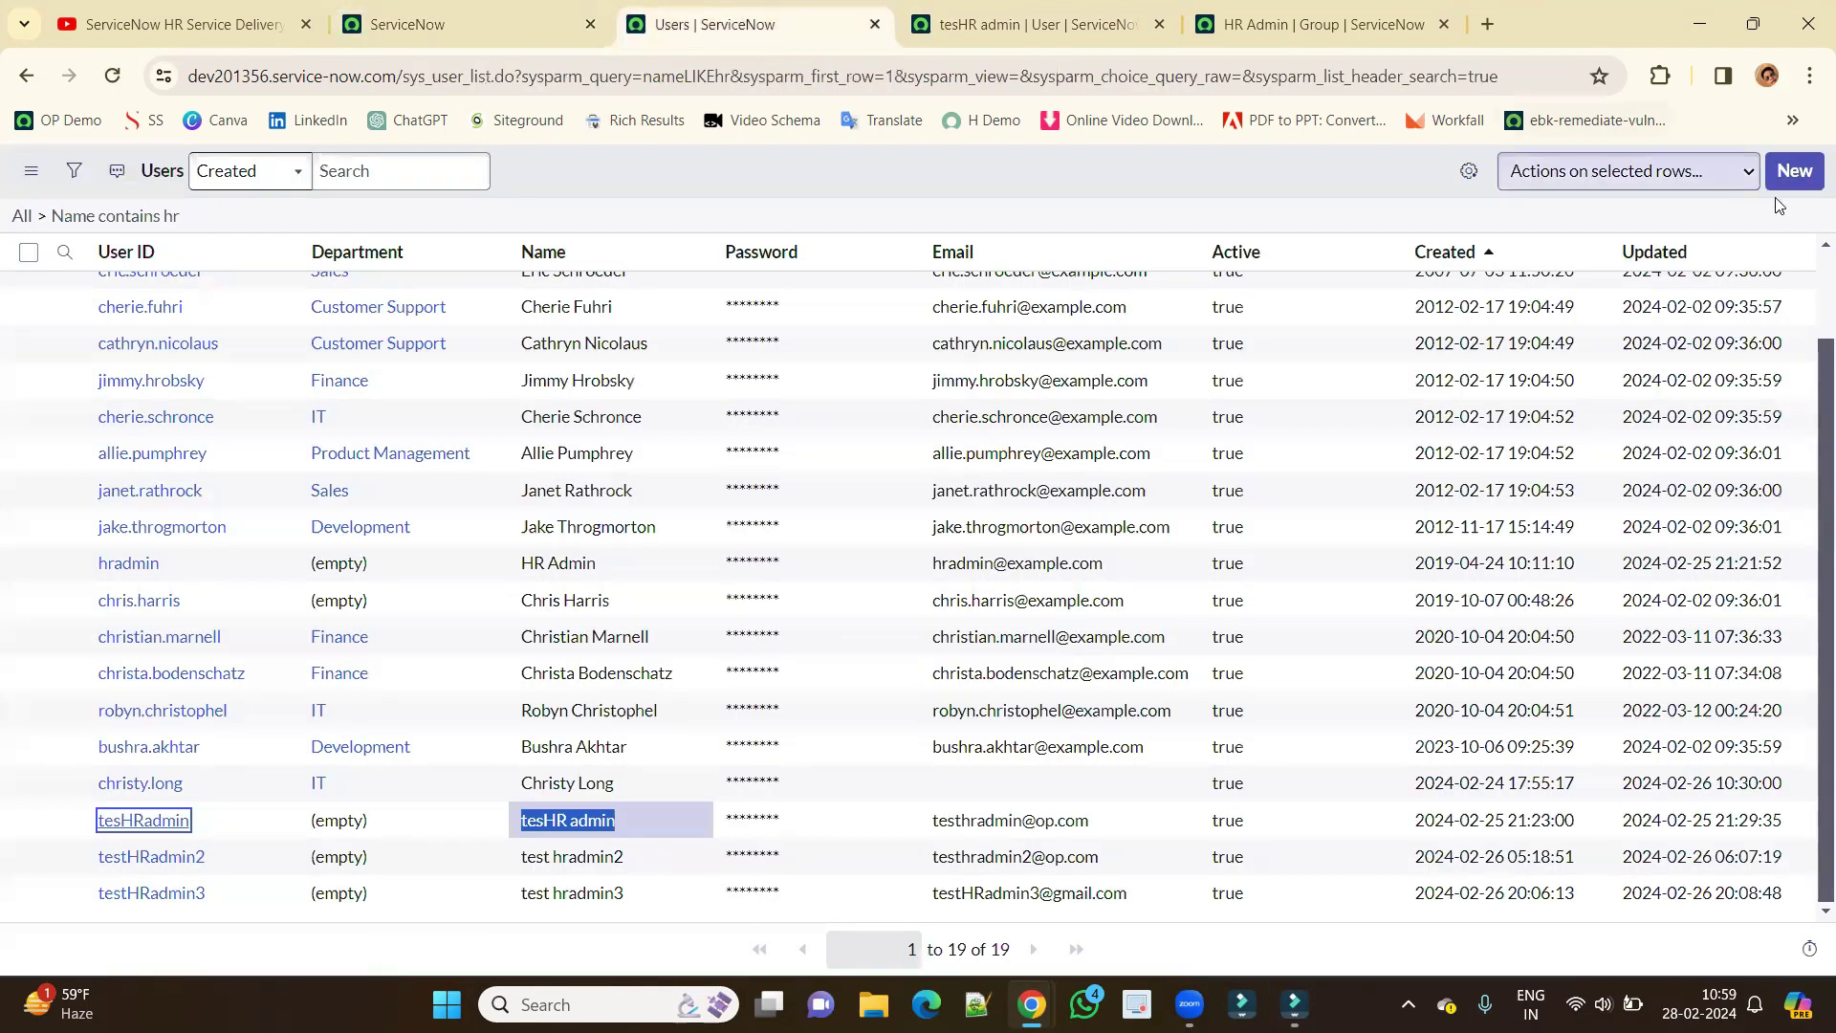
Create user testHRadmin4, reuse the ID in the Email field, and save the record.
click(1794, 172)
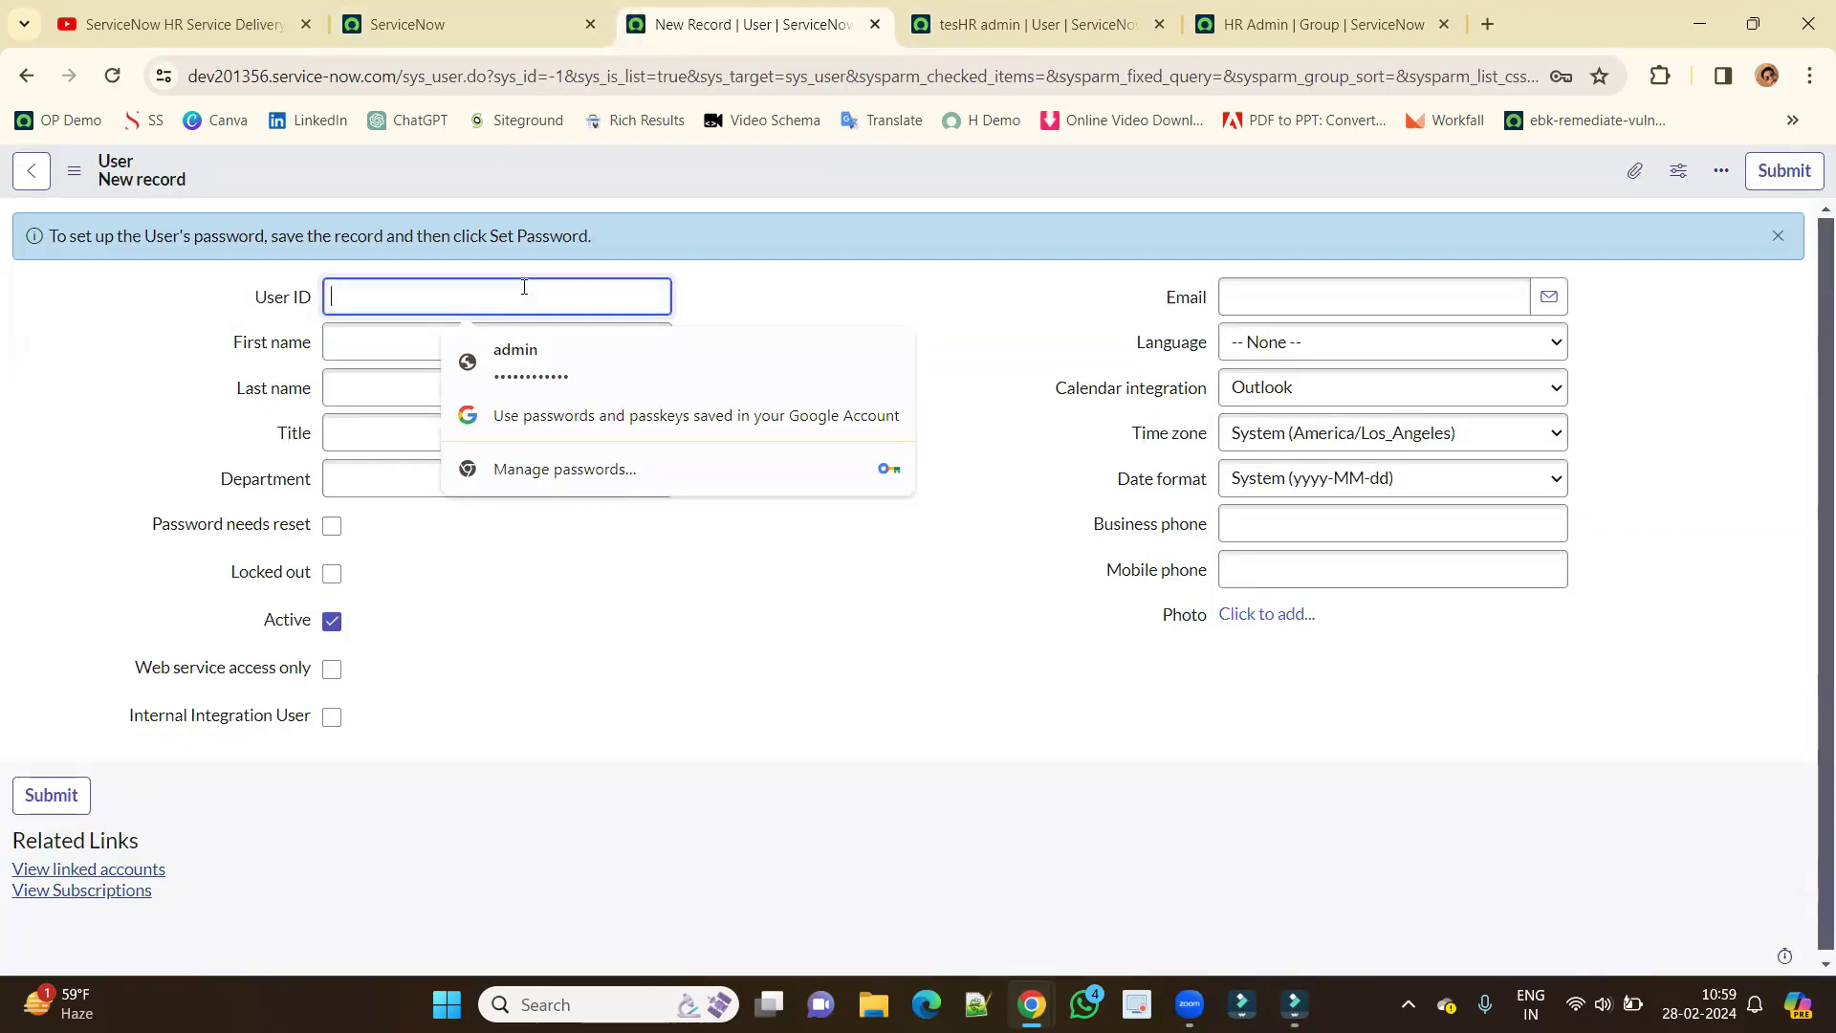
text(testHRadmin4)
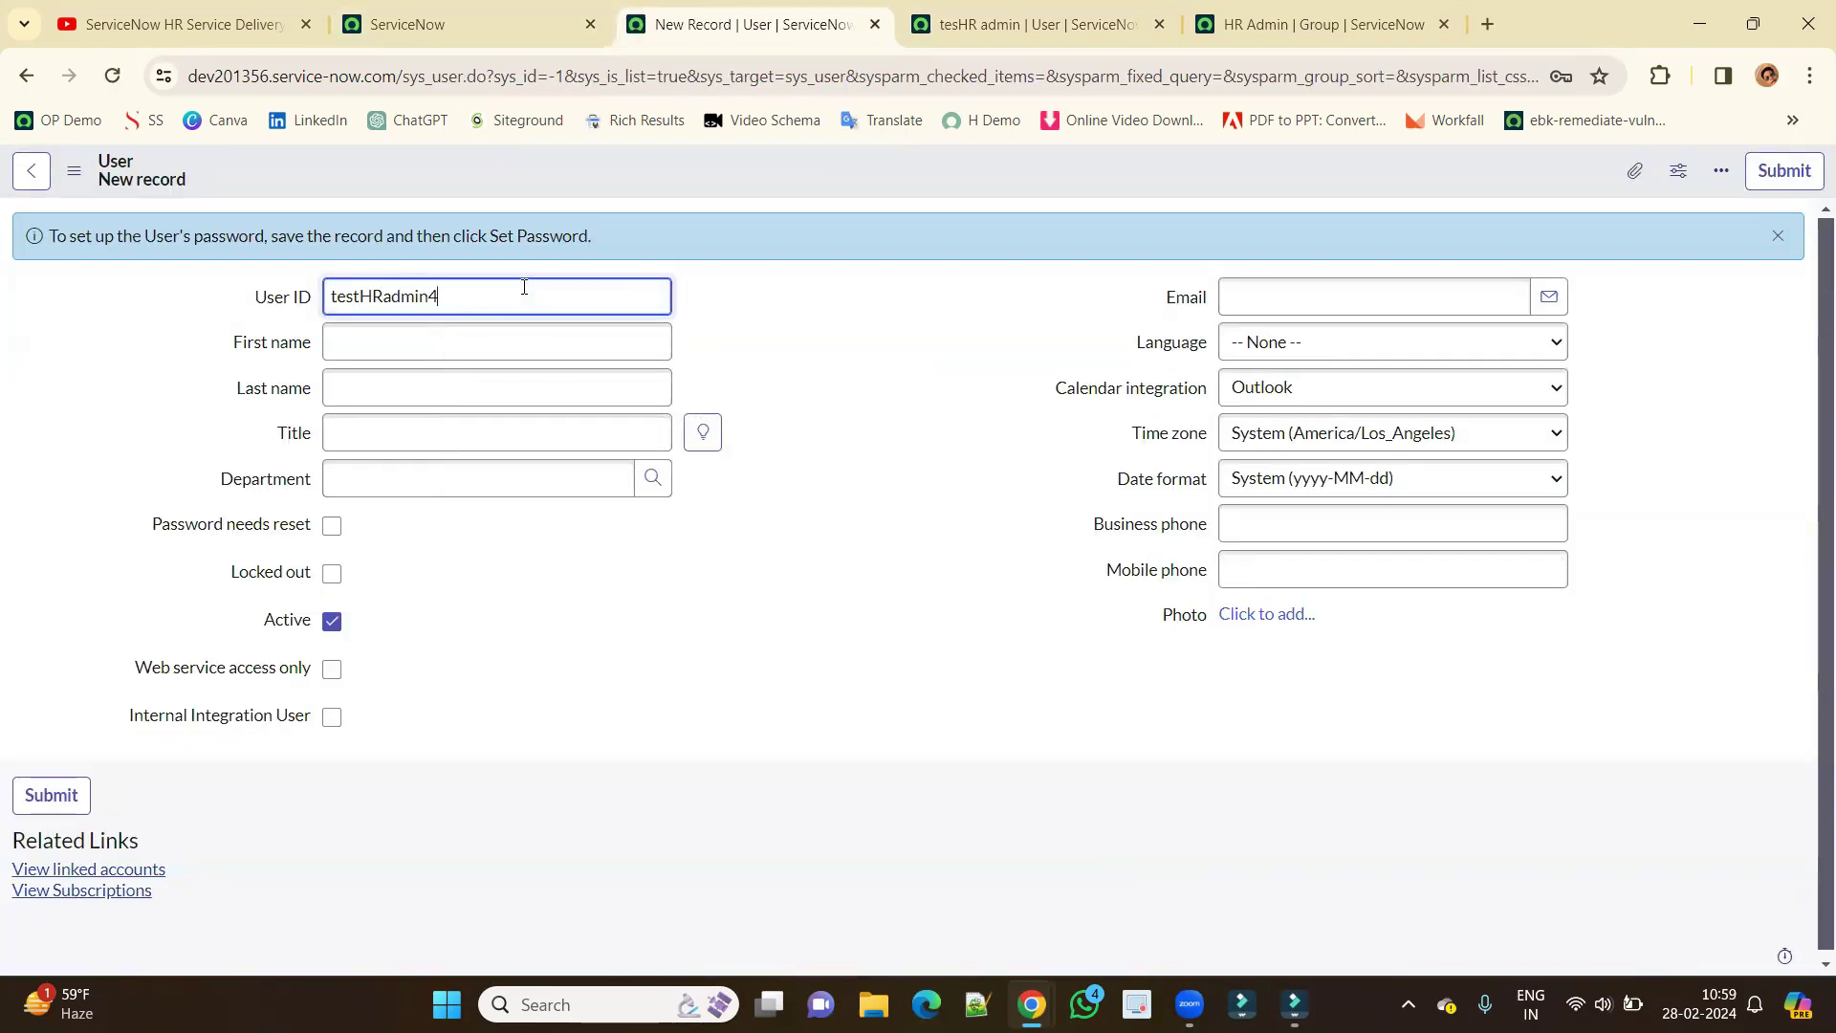
key(ctrl+a)
key(ctrl+c)
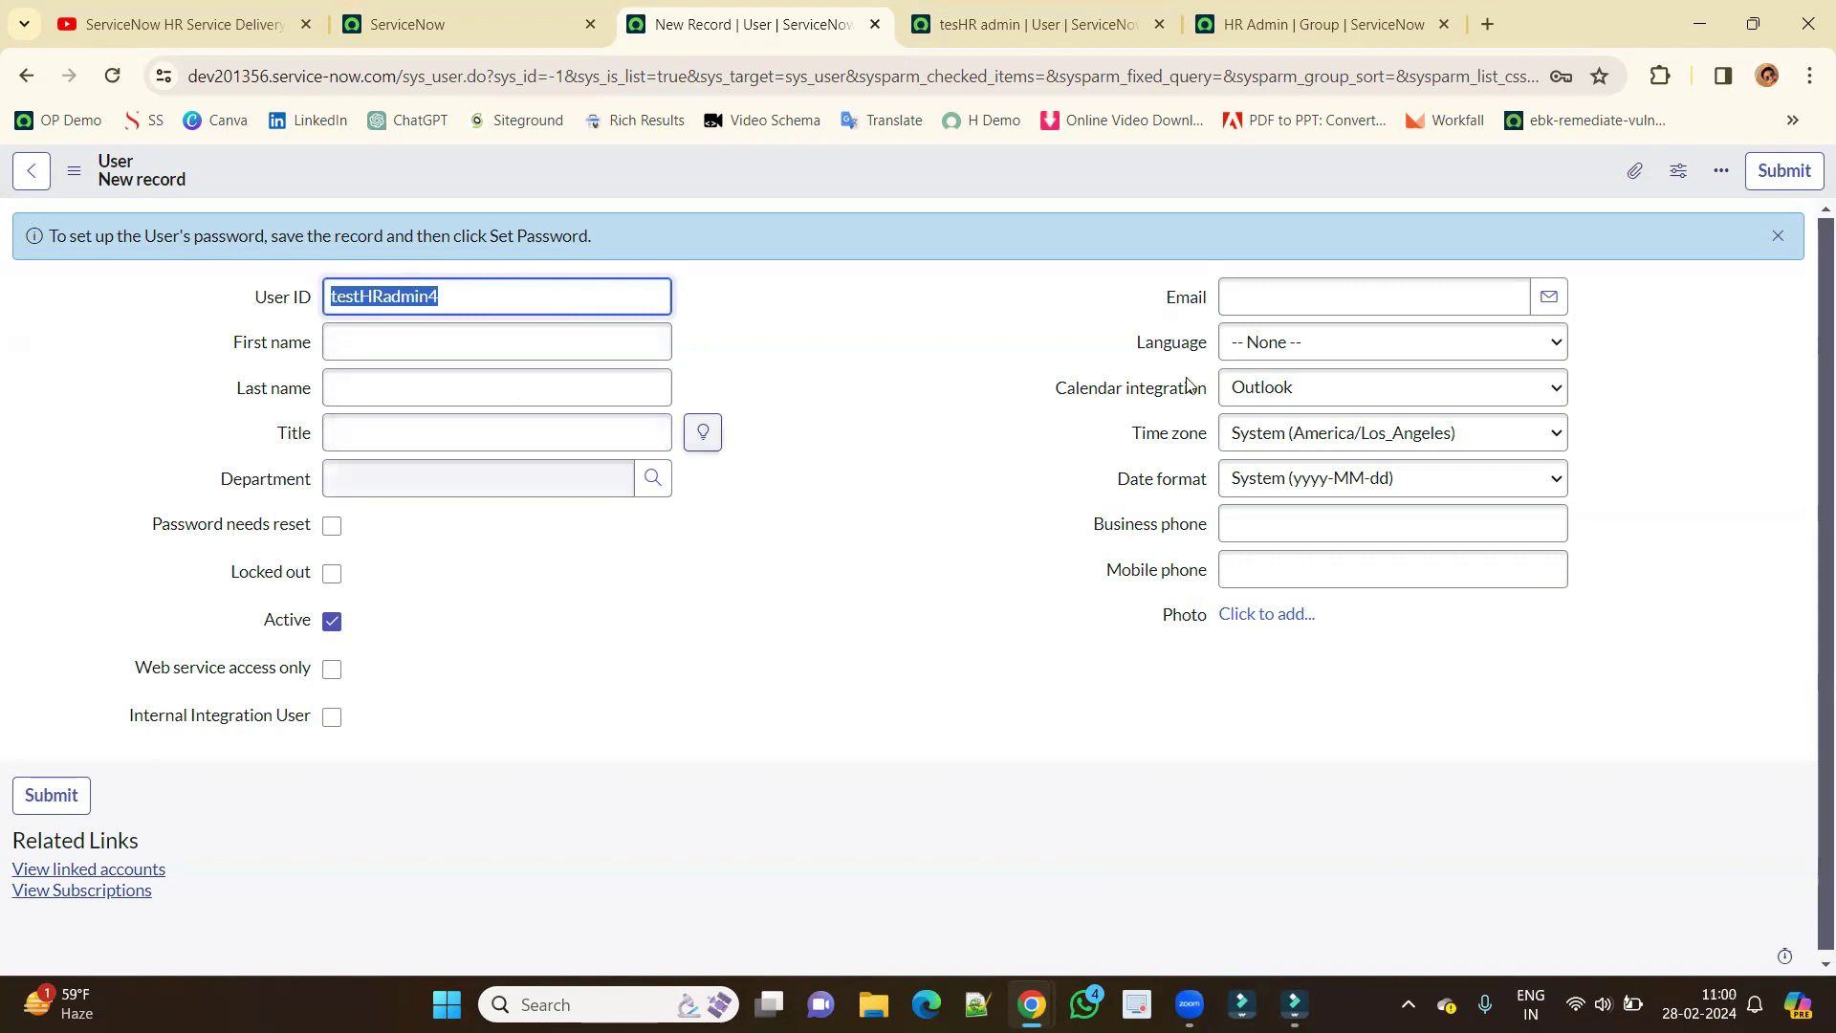
click(1289, 297)
key(ctrl+v)
text(@)
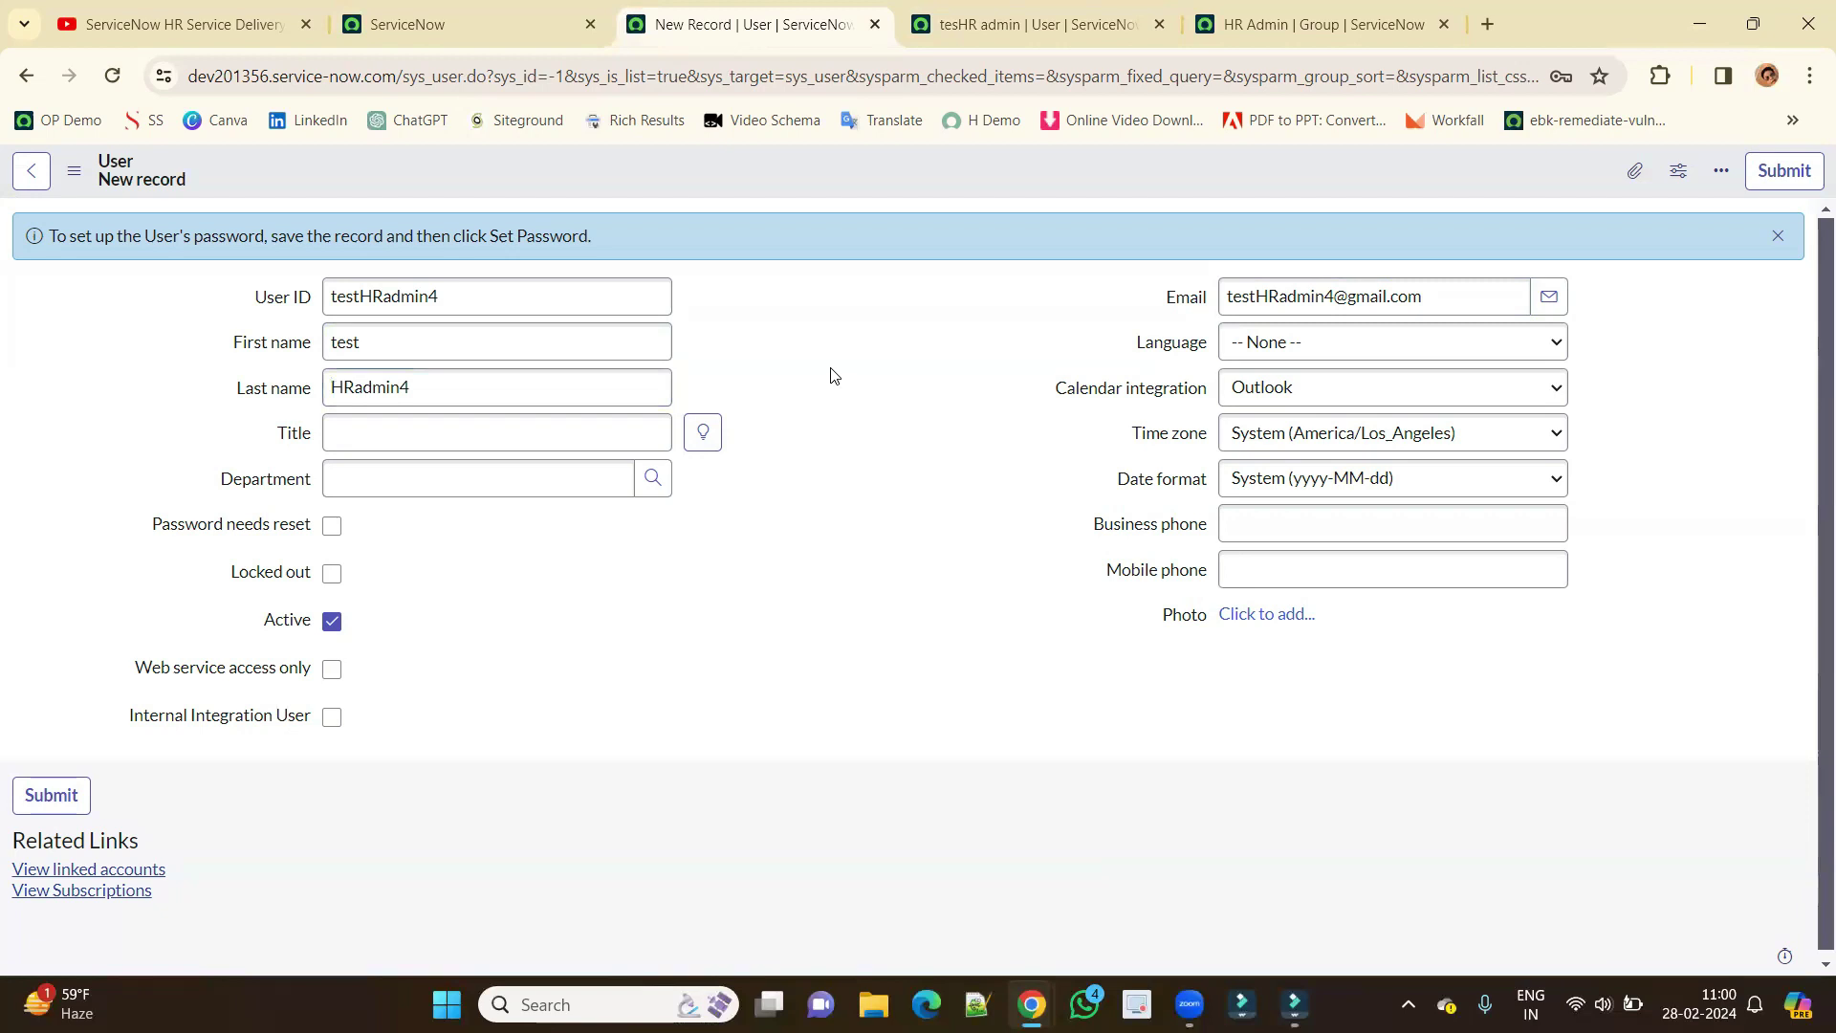
right_click(936, 173)
click(958, 187)
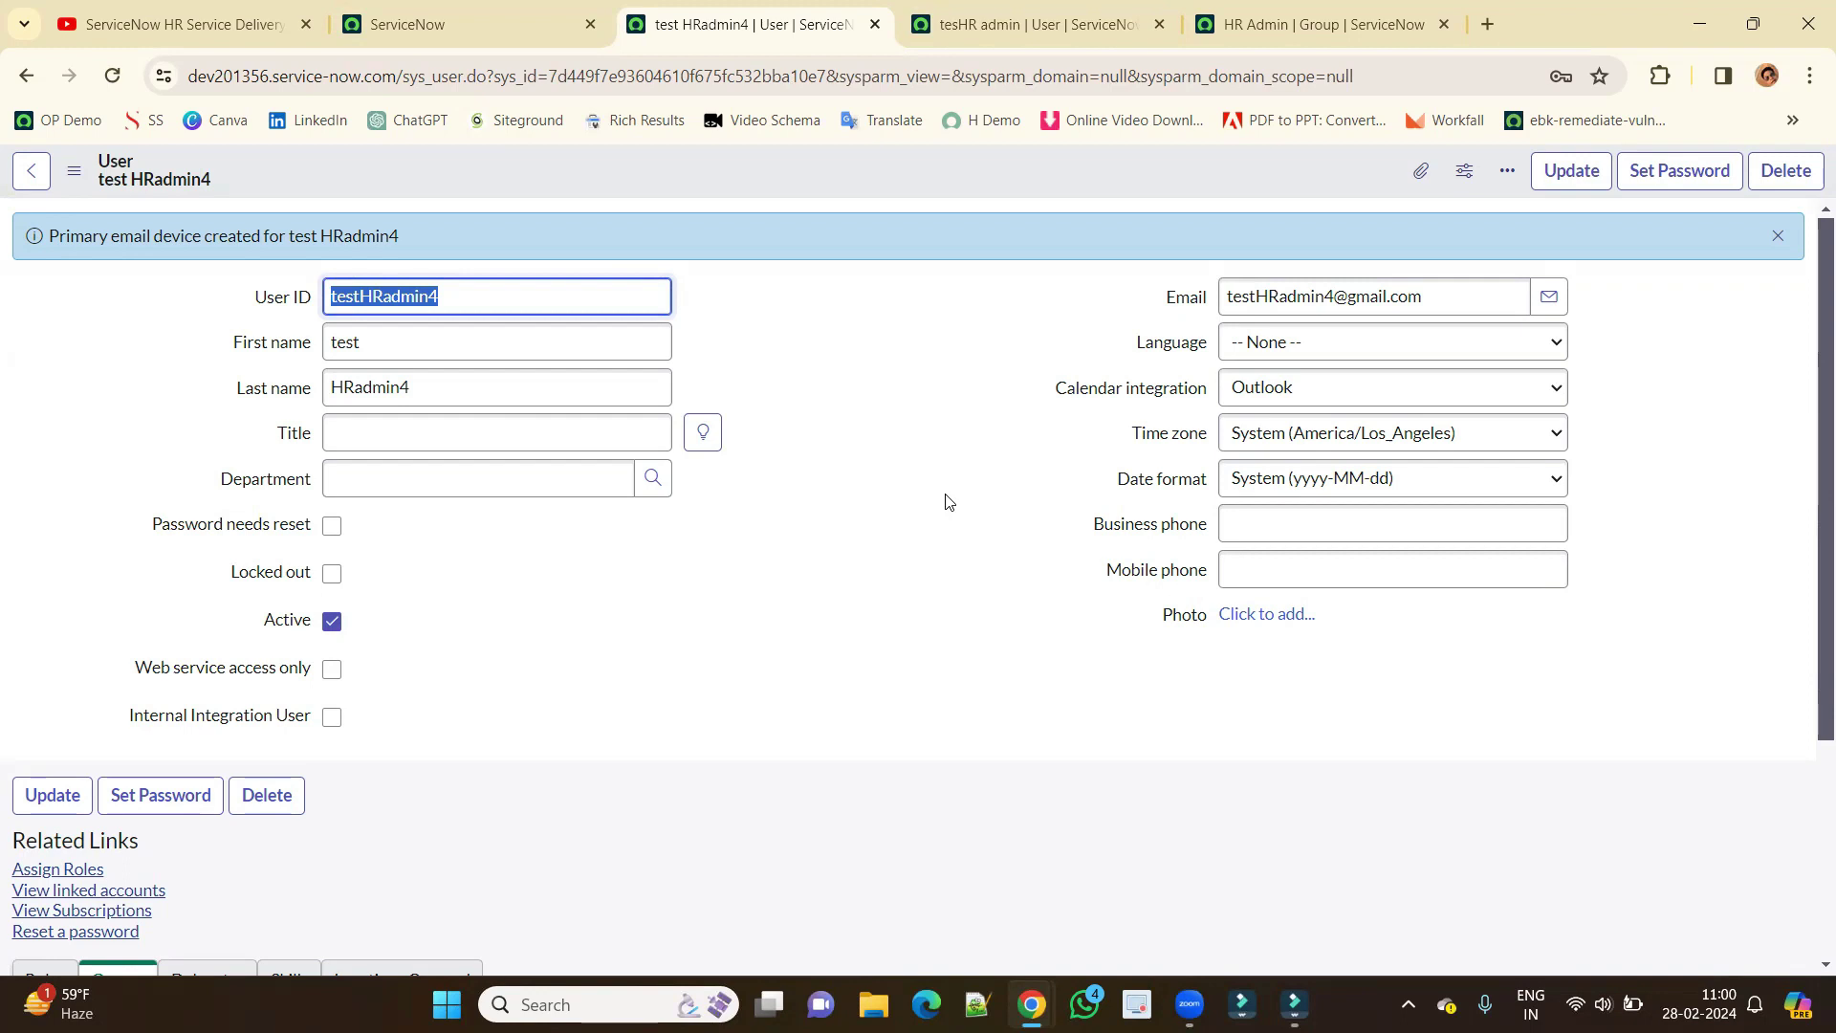
Add HR Admin to the new user's Groups list, save it, and reload the record.
click(976, 427)
scroll(956, 431, down, 3)
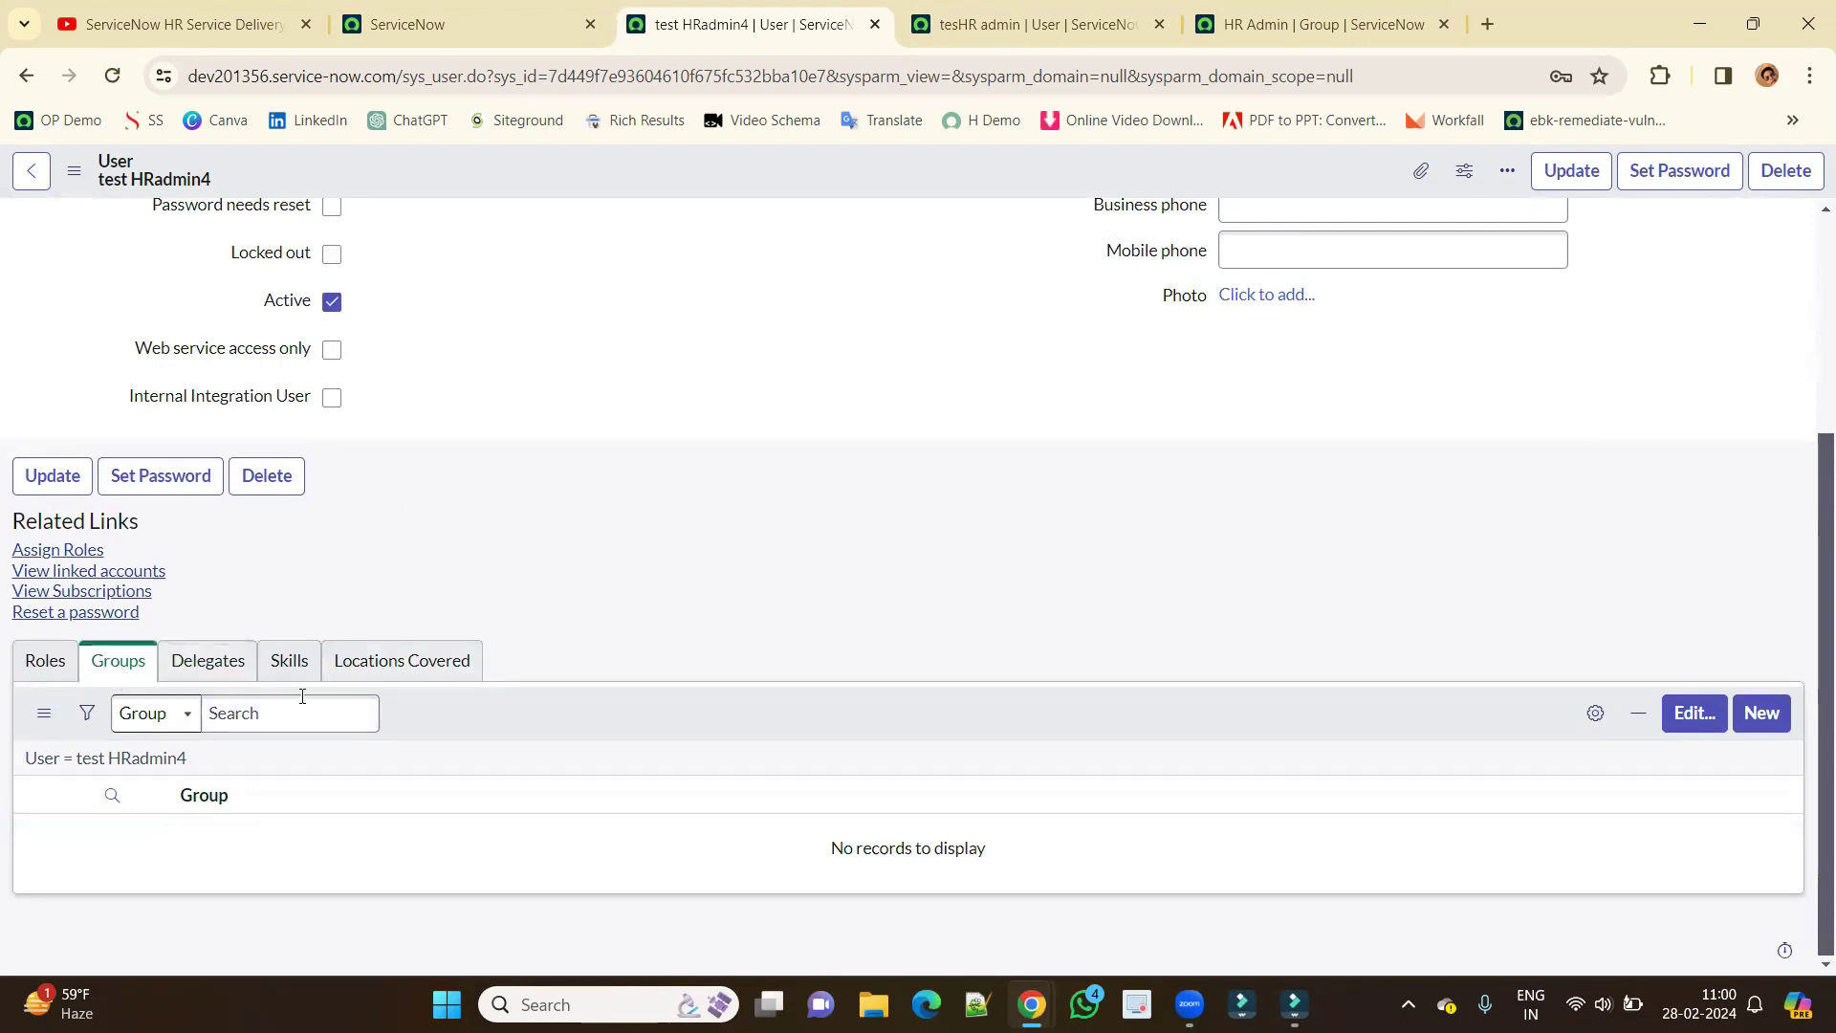
click(1695, 714)
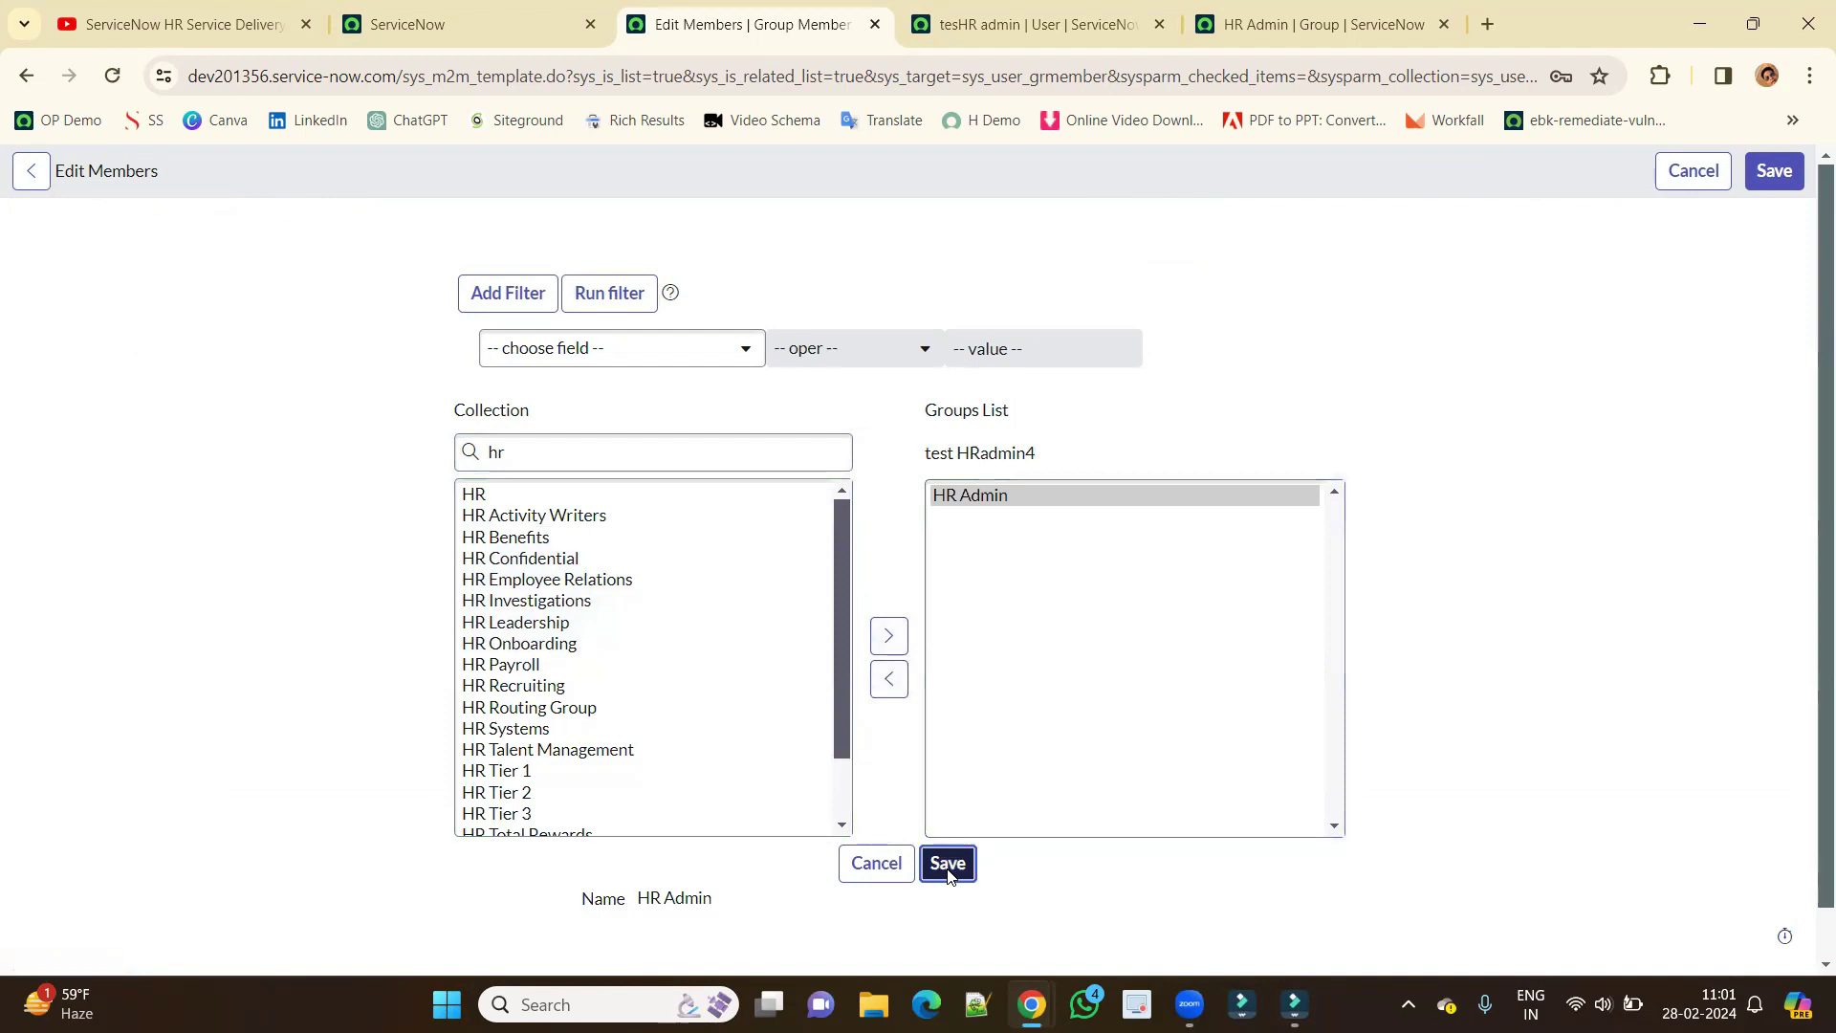
click(946, 863)
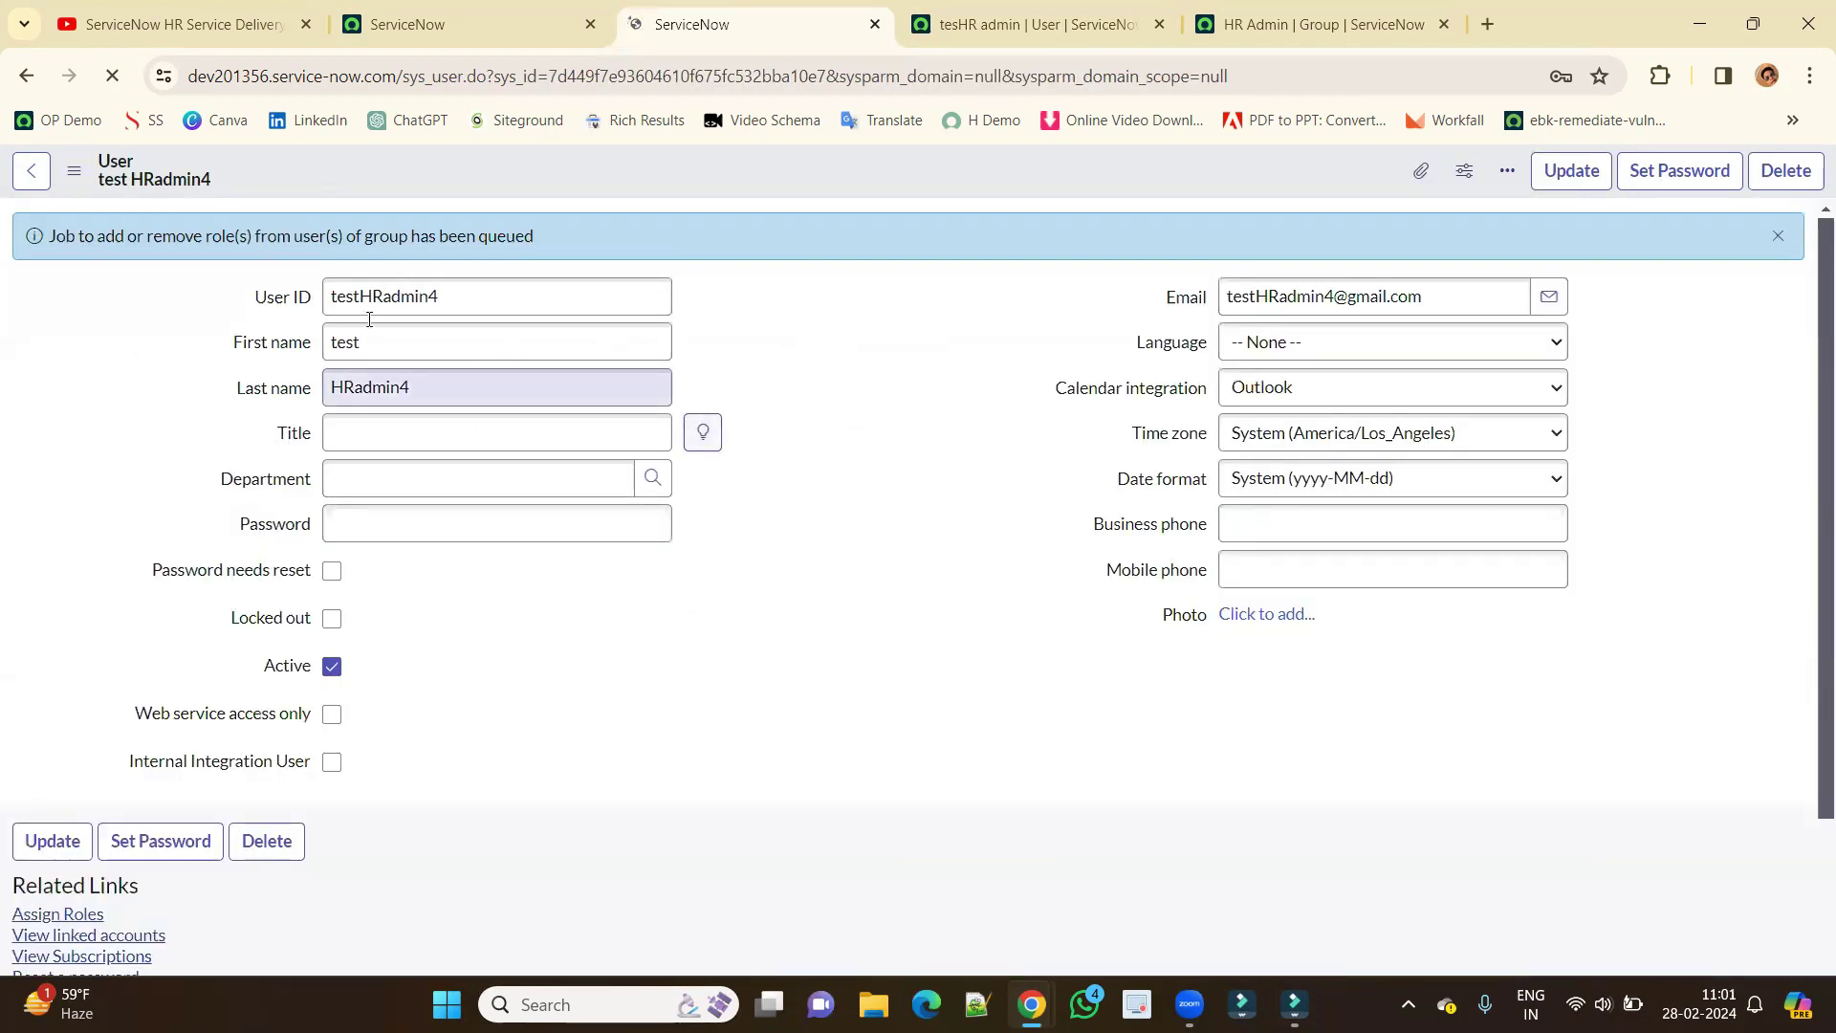
triple_click(160, 242)
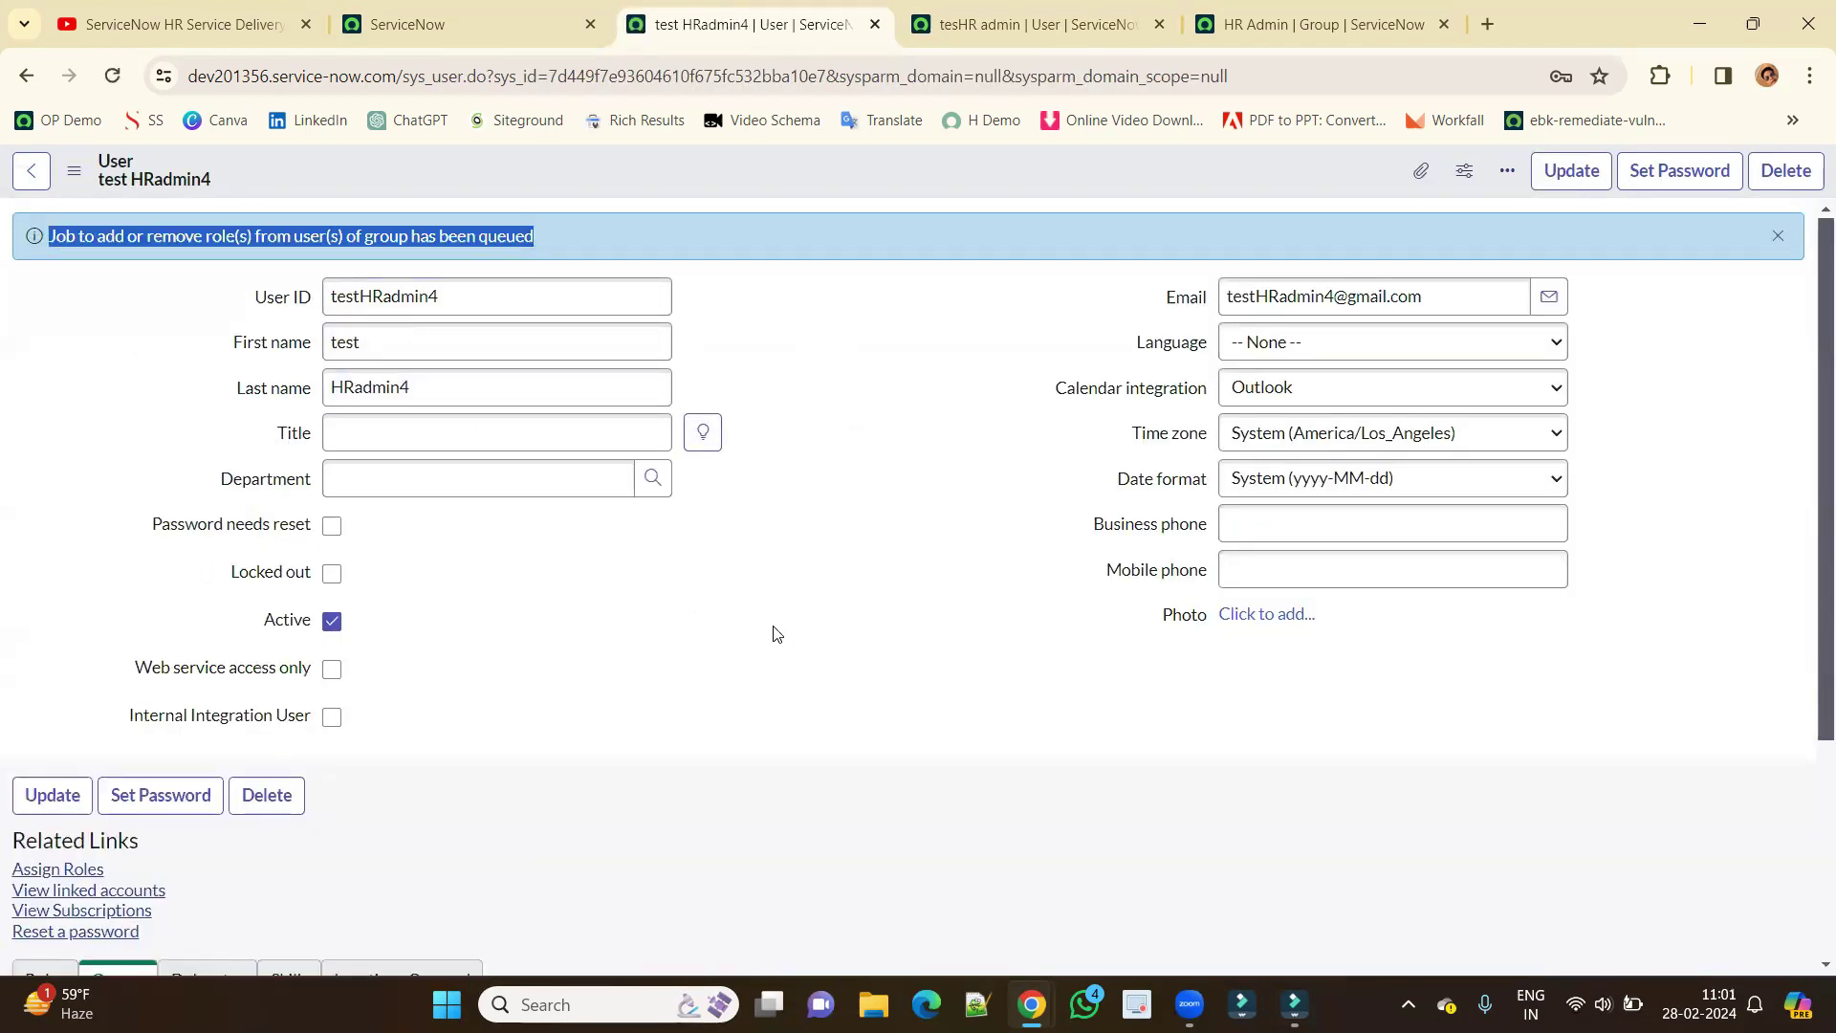
scroll(771, 632, down, 3)
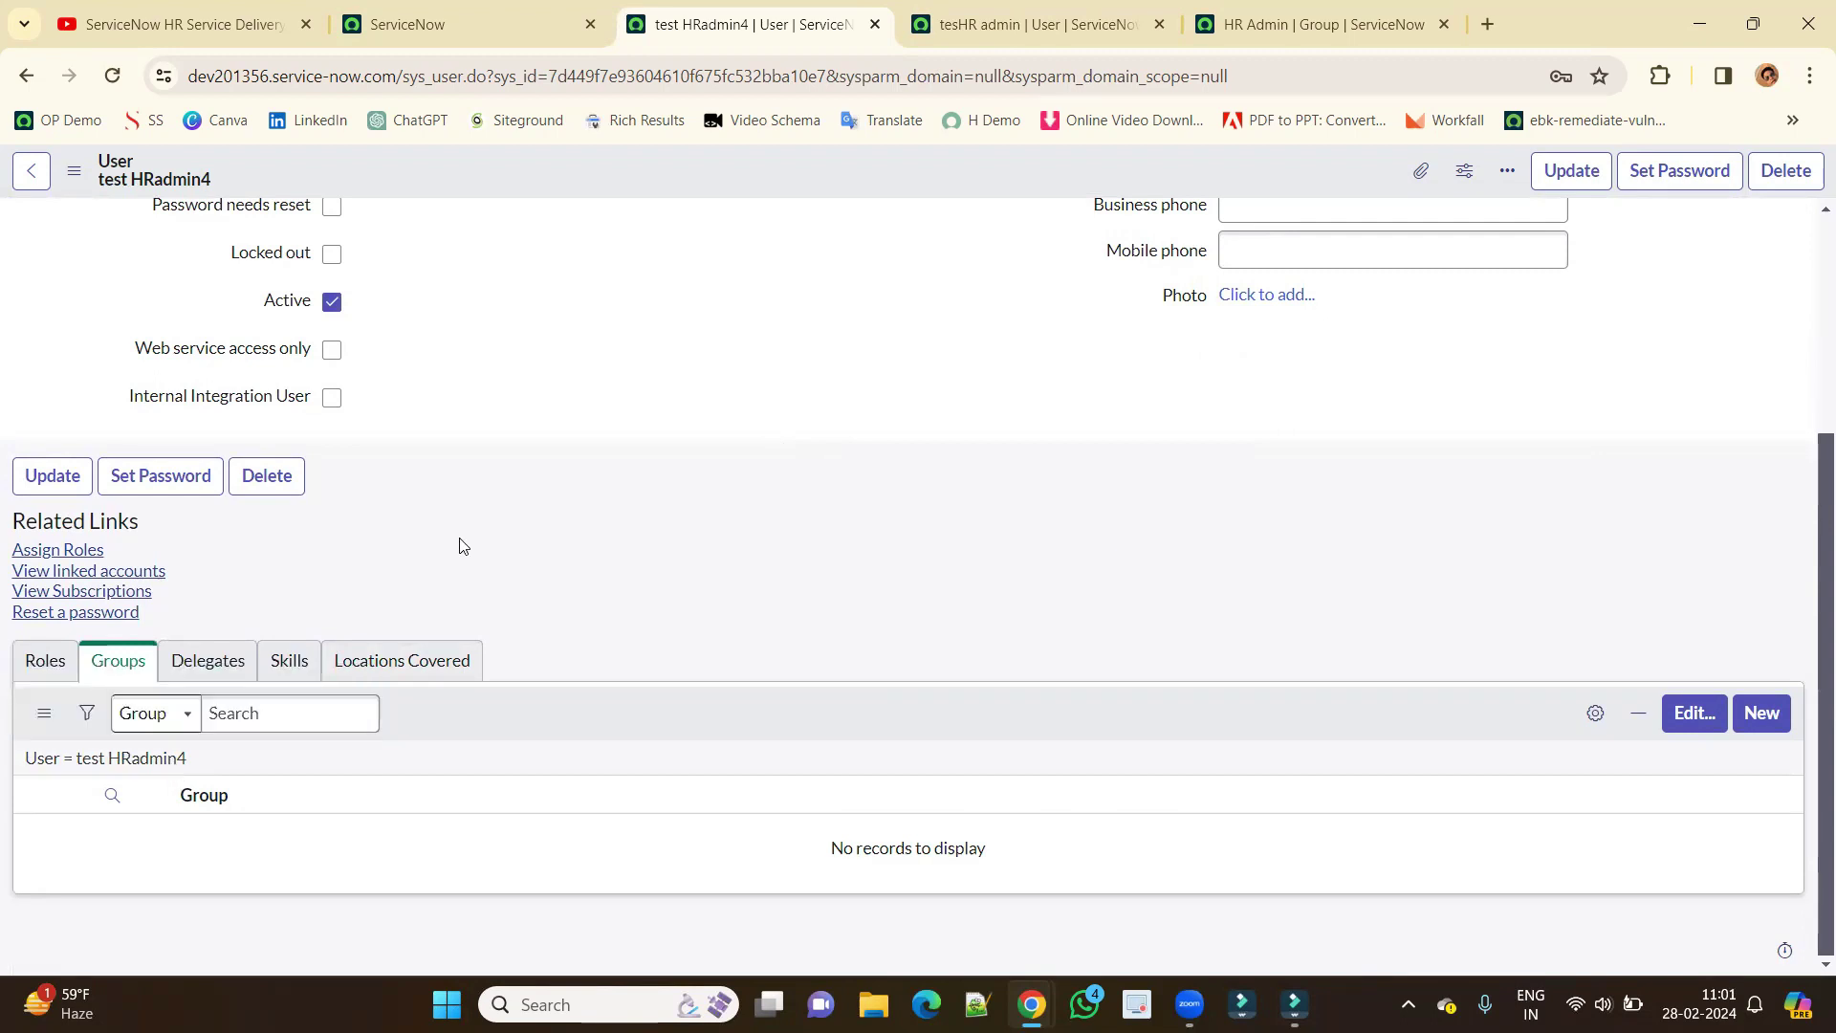
click(110, 78)
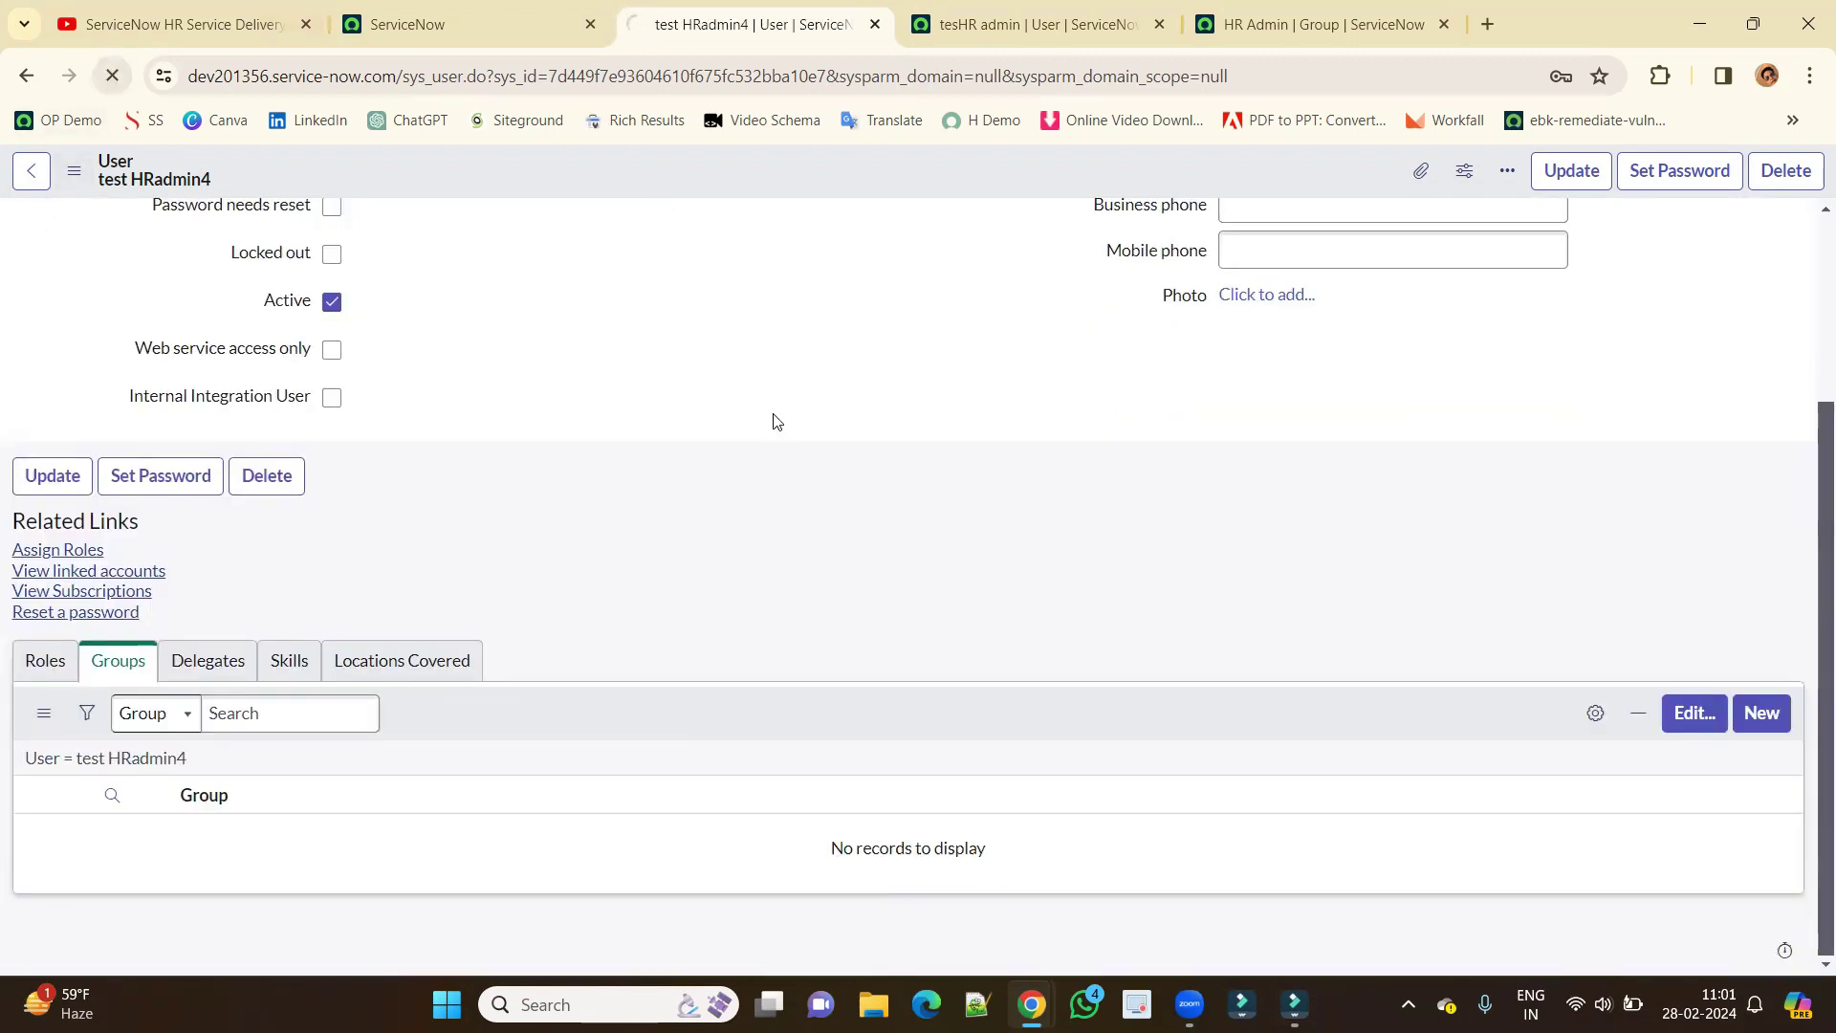
scroll(641, 647, down, 1)
scroll(641, 648, down, 2)
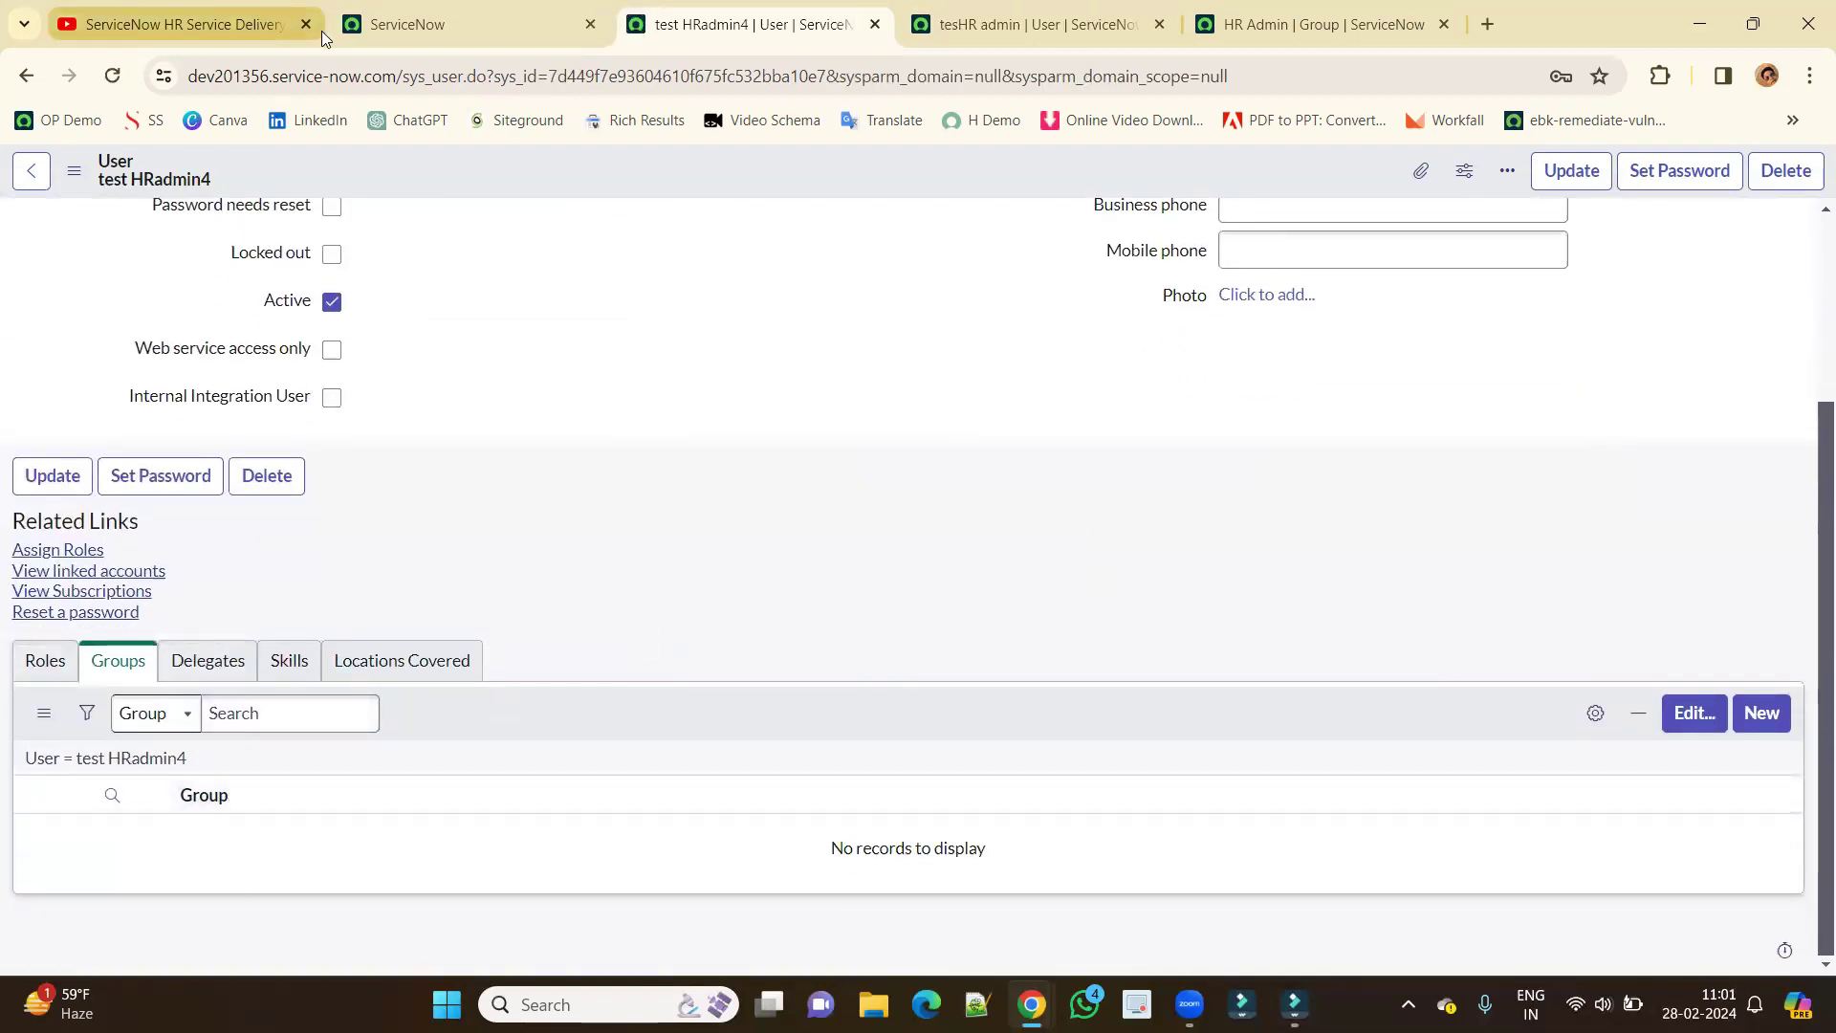
click(411, 25)
click(1797, 182)
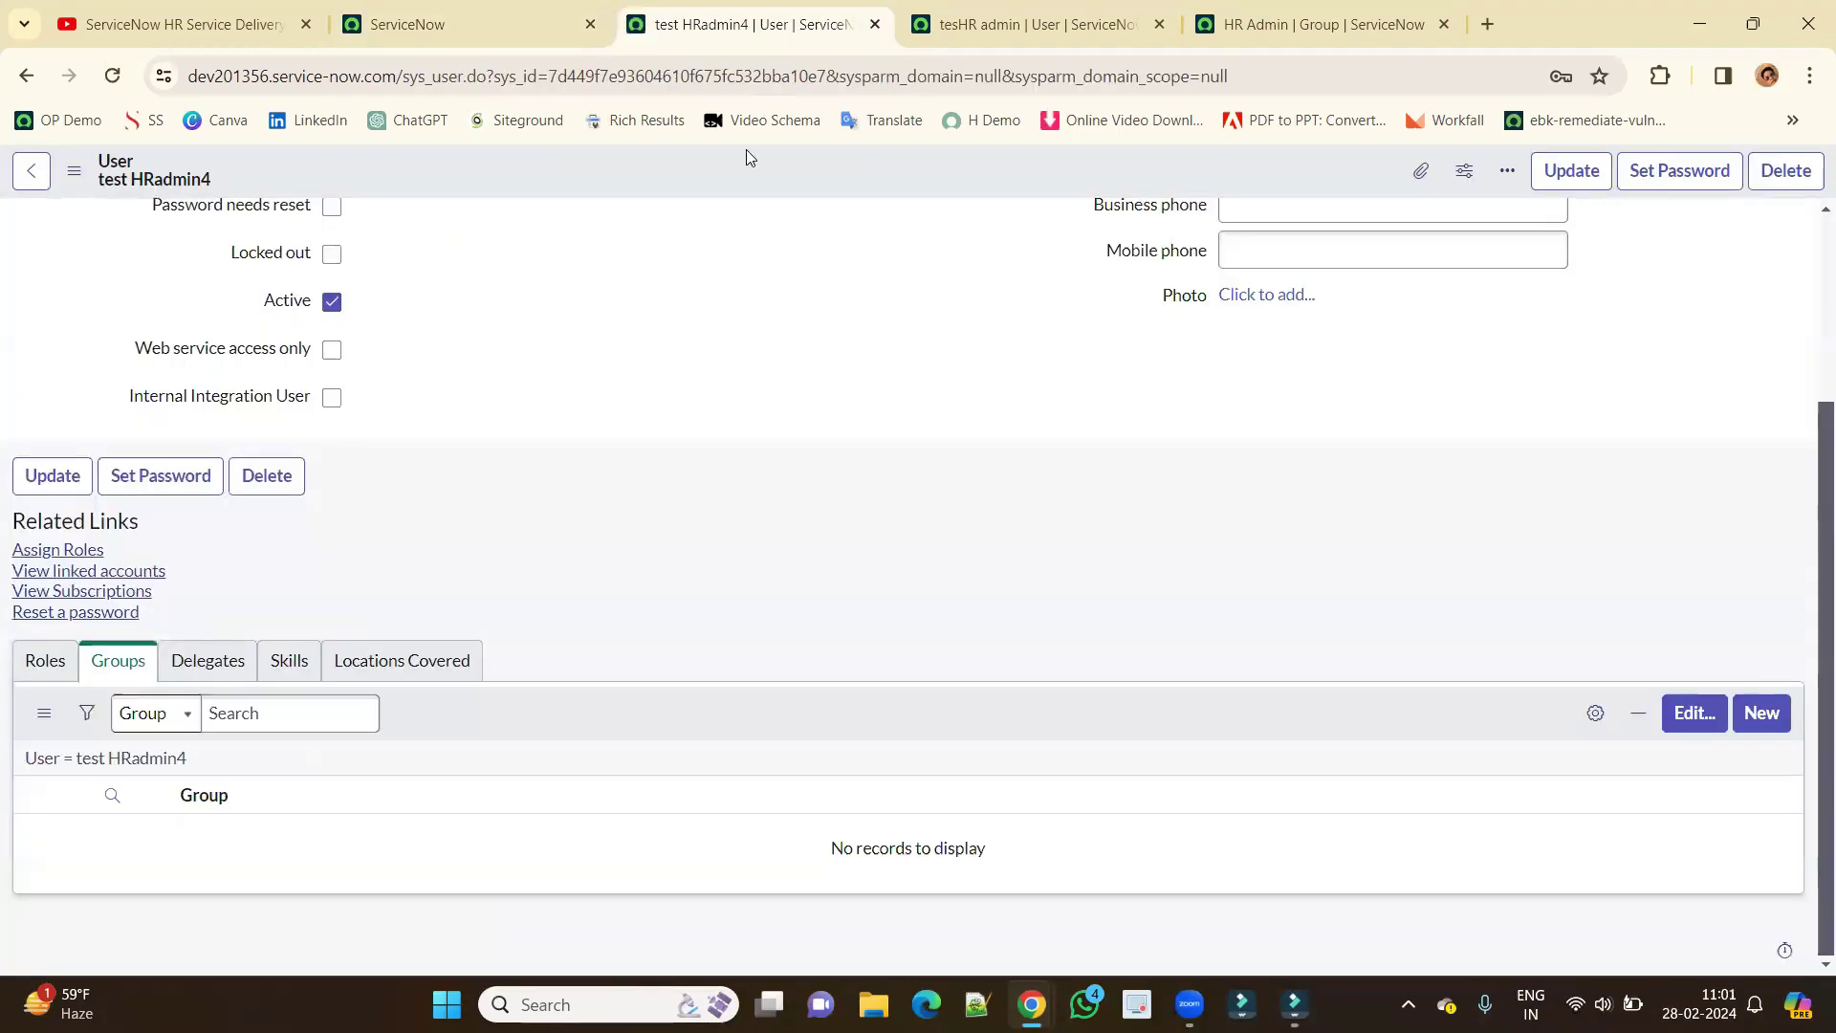
click(798, 27)
scroll(709, 330, up, 3)
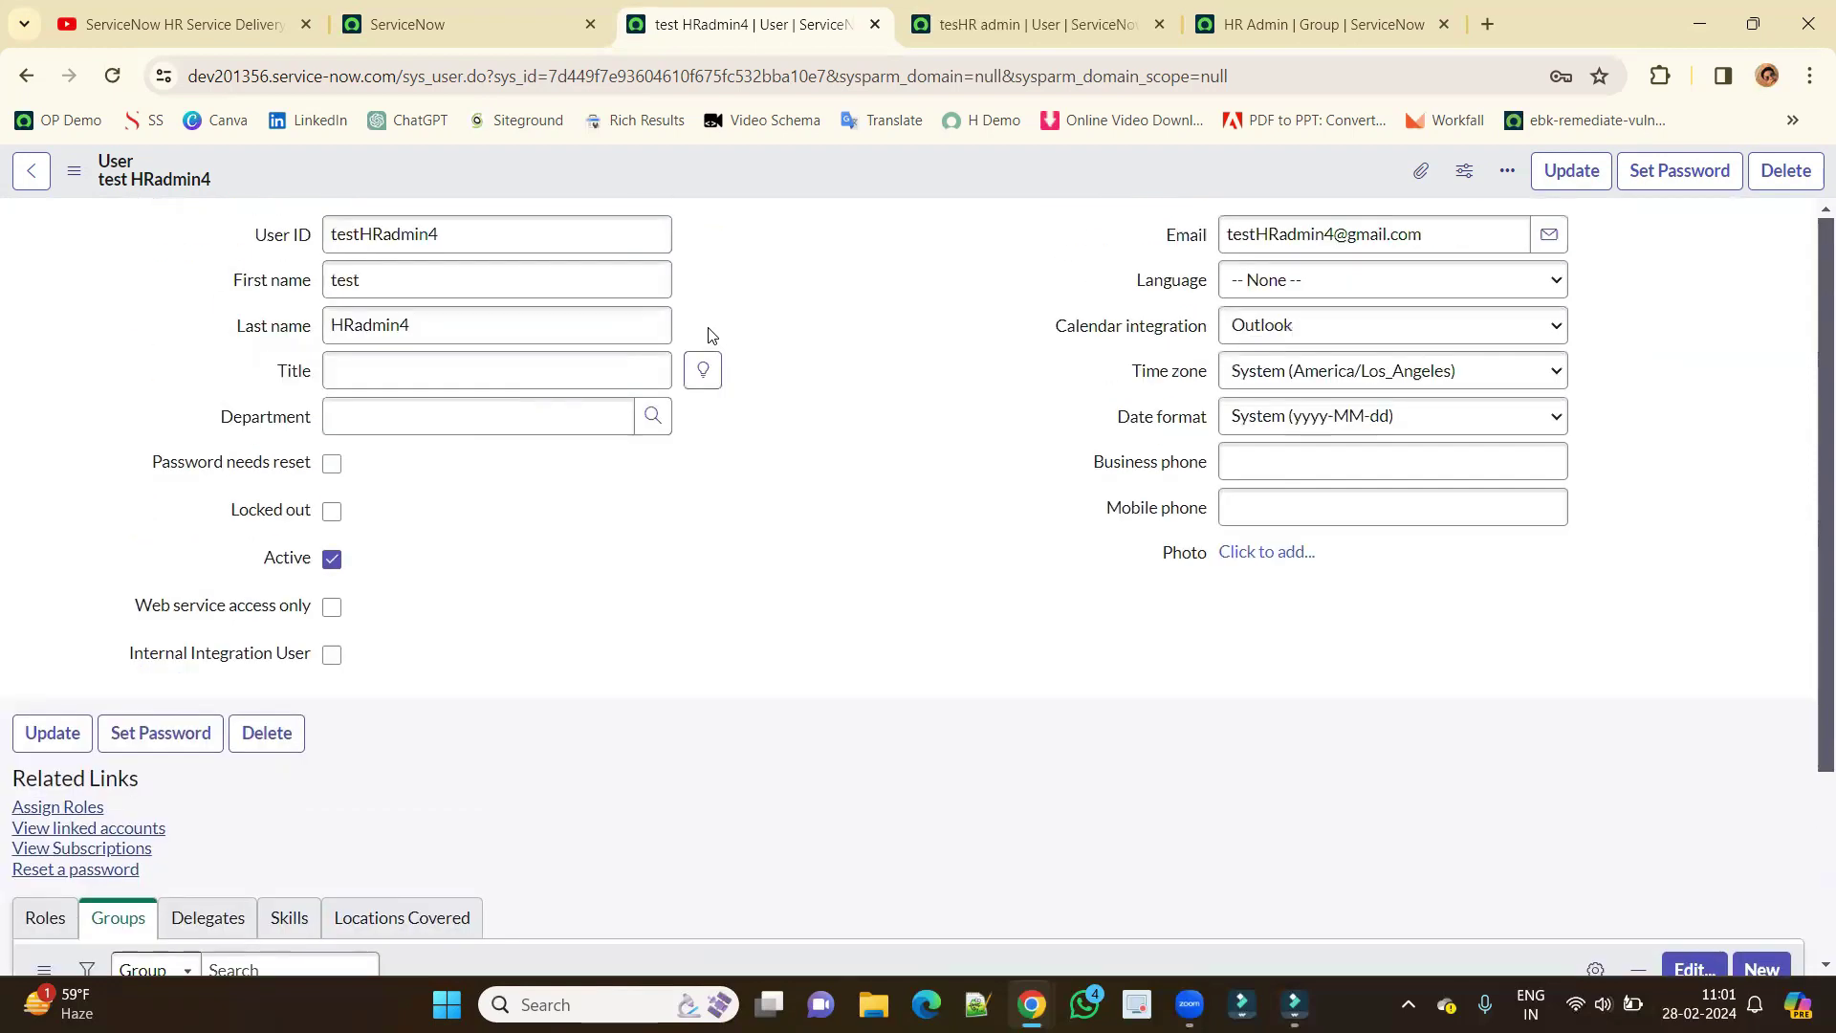
Filter the user list and open the VP, Human Resources user record.
click(476, 17)
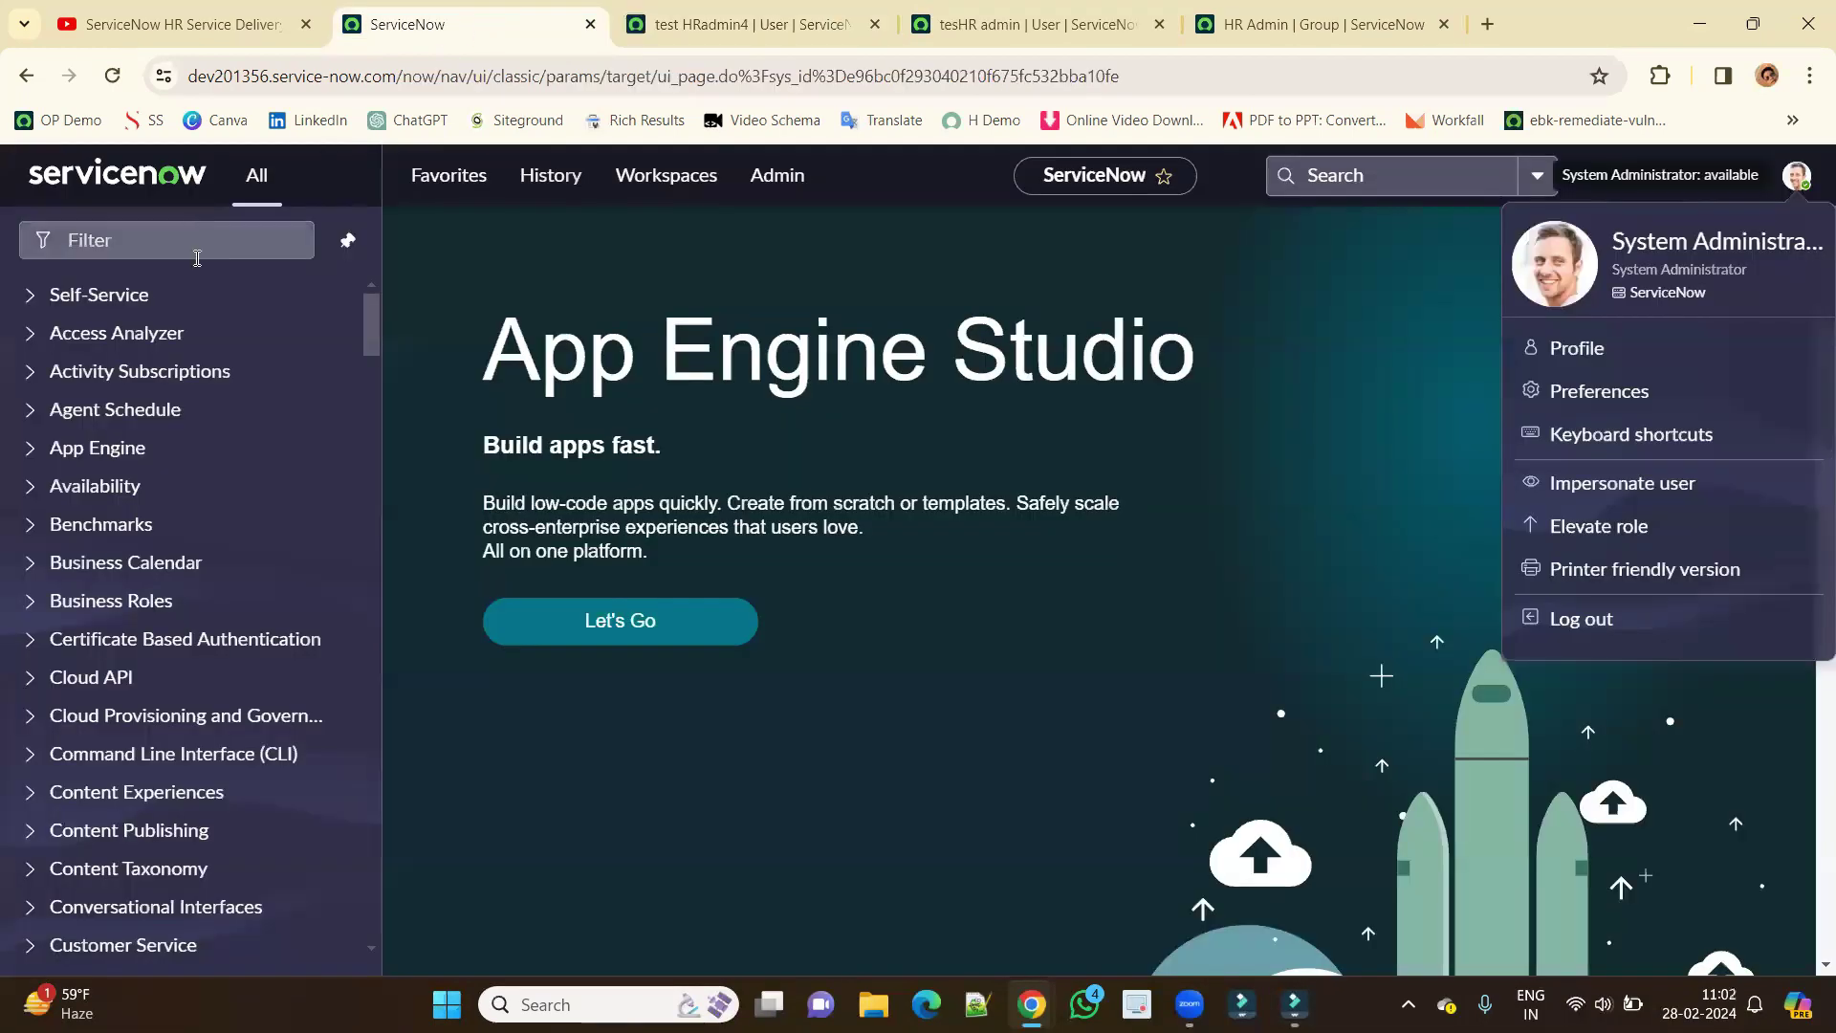
scroll(191, 669, down, 5)
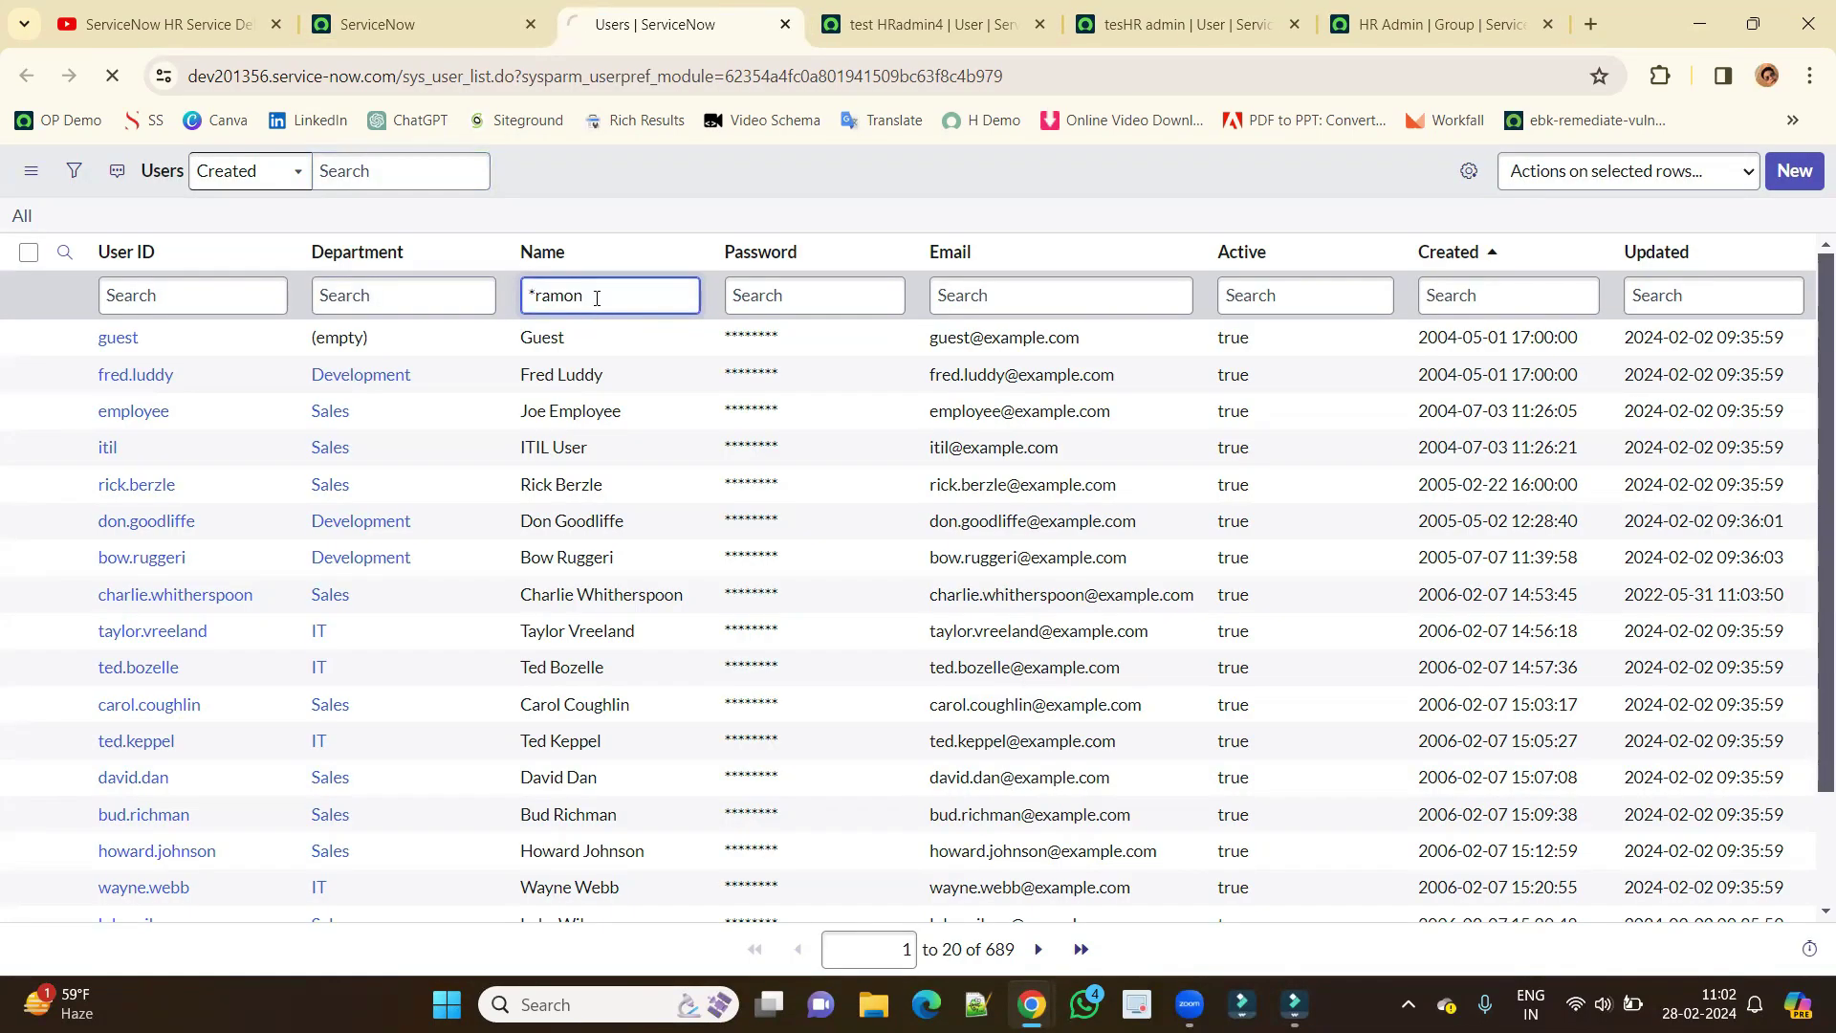
key(Return)
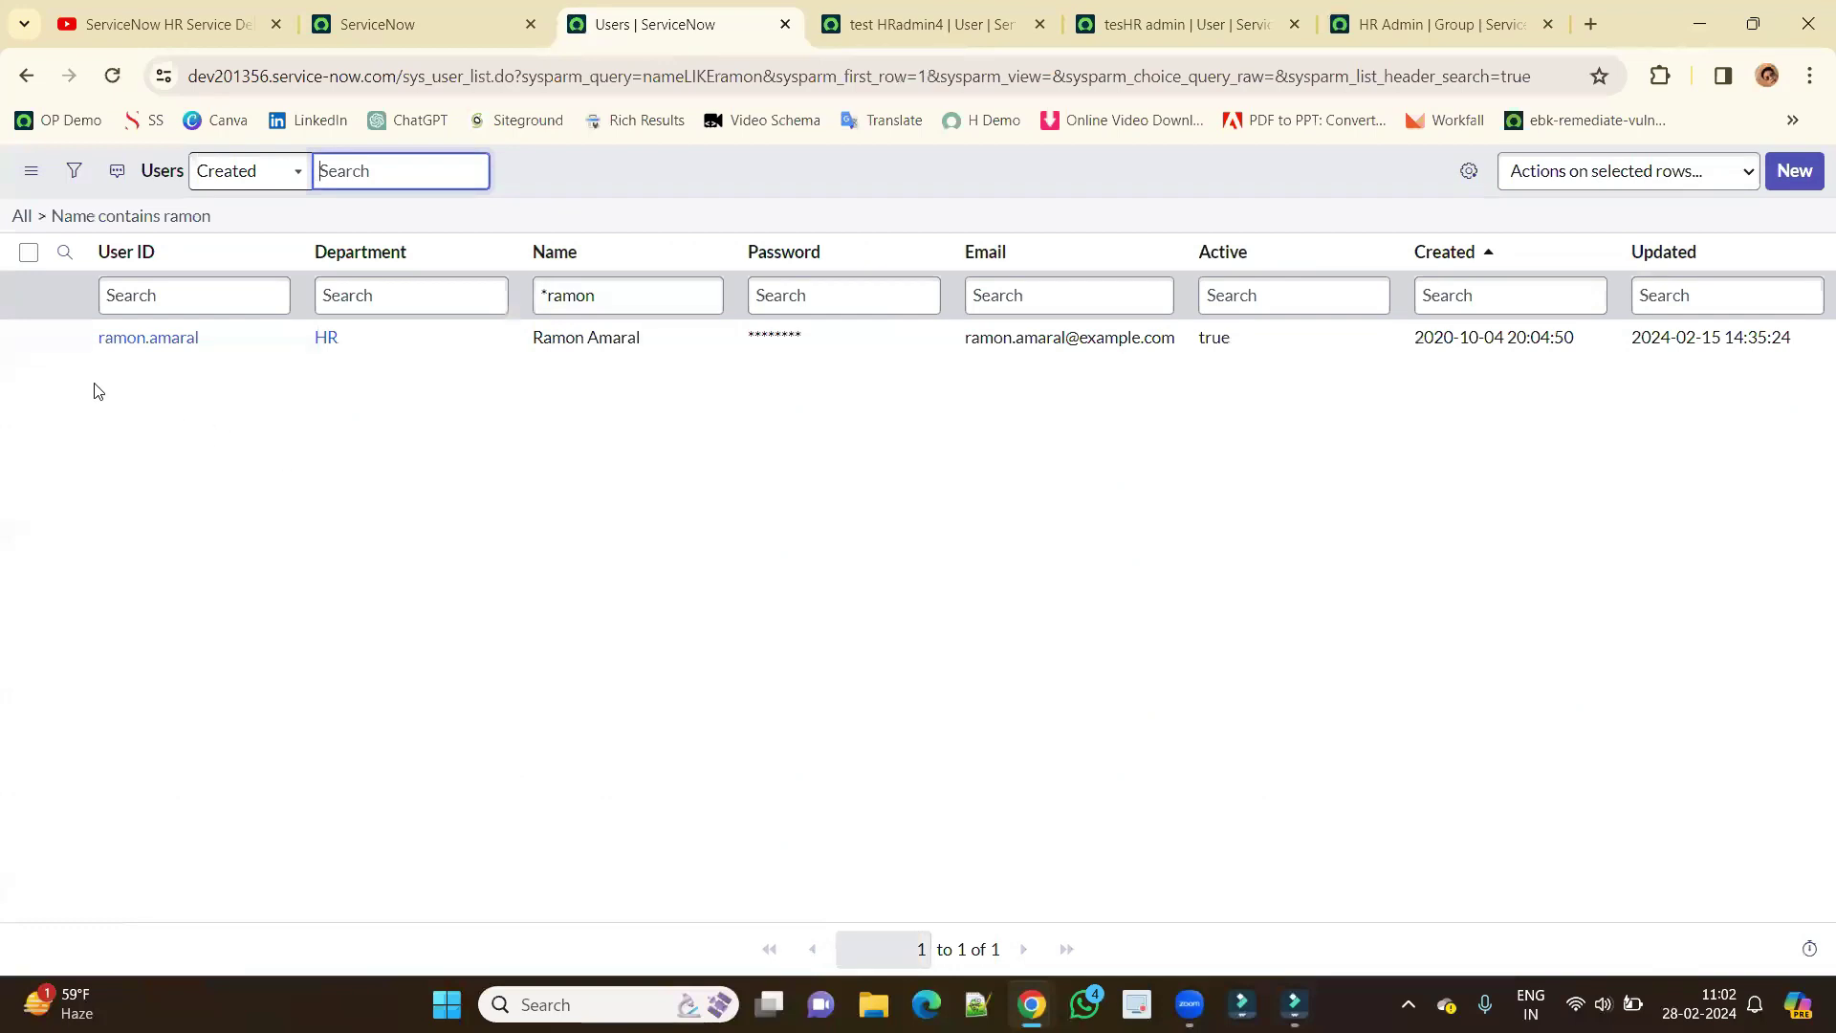
click(146, 336)
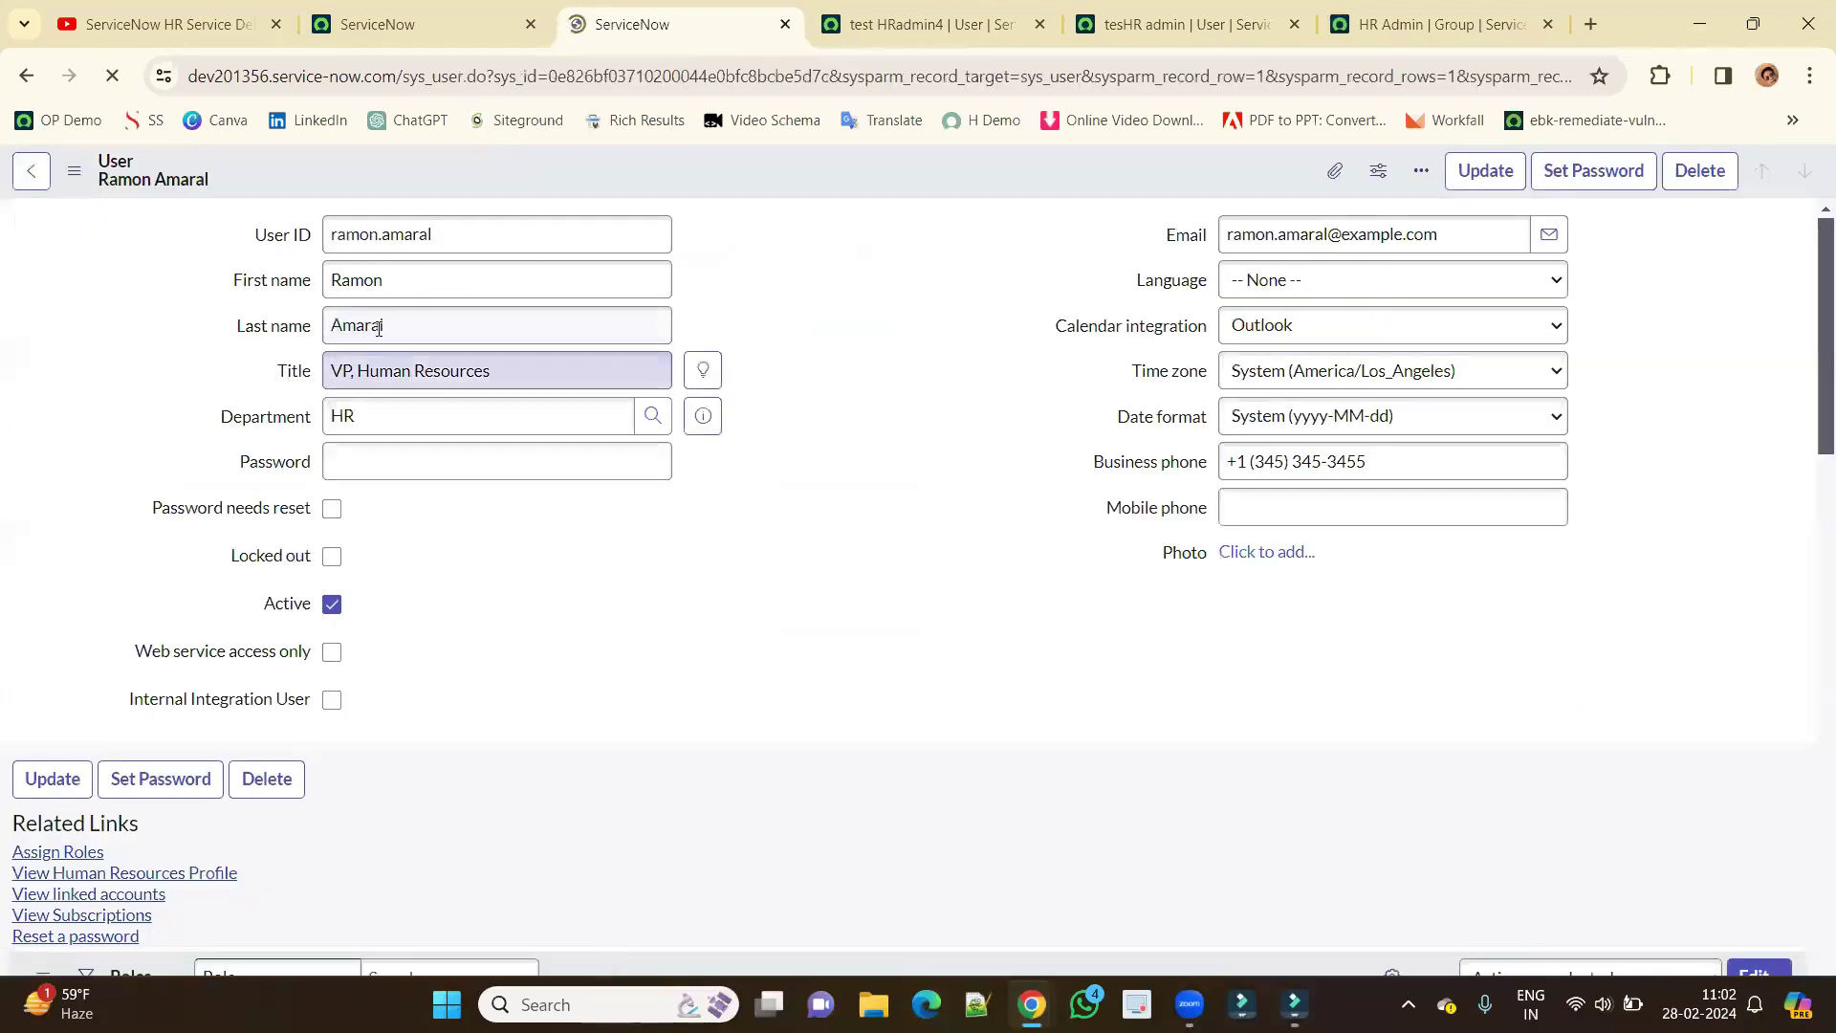
scroll(509, 576, down, 4)
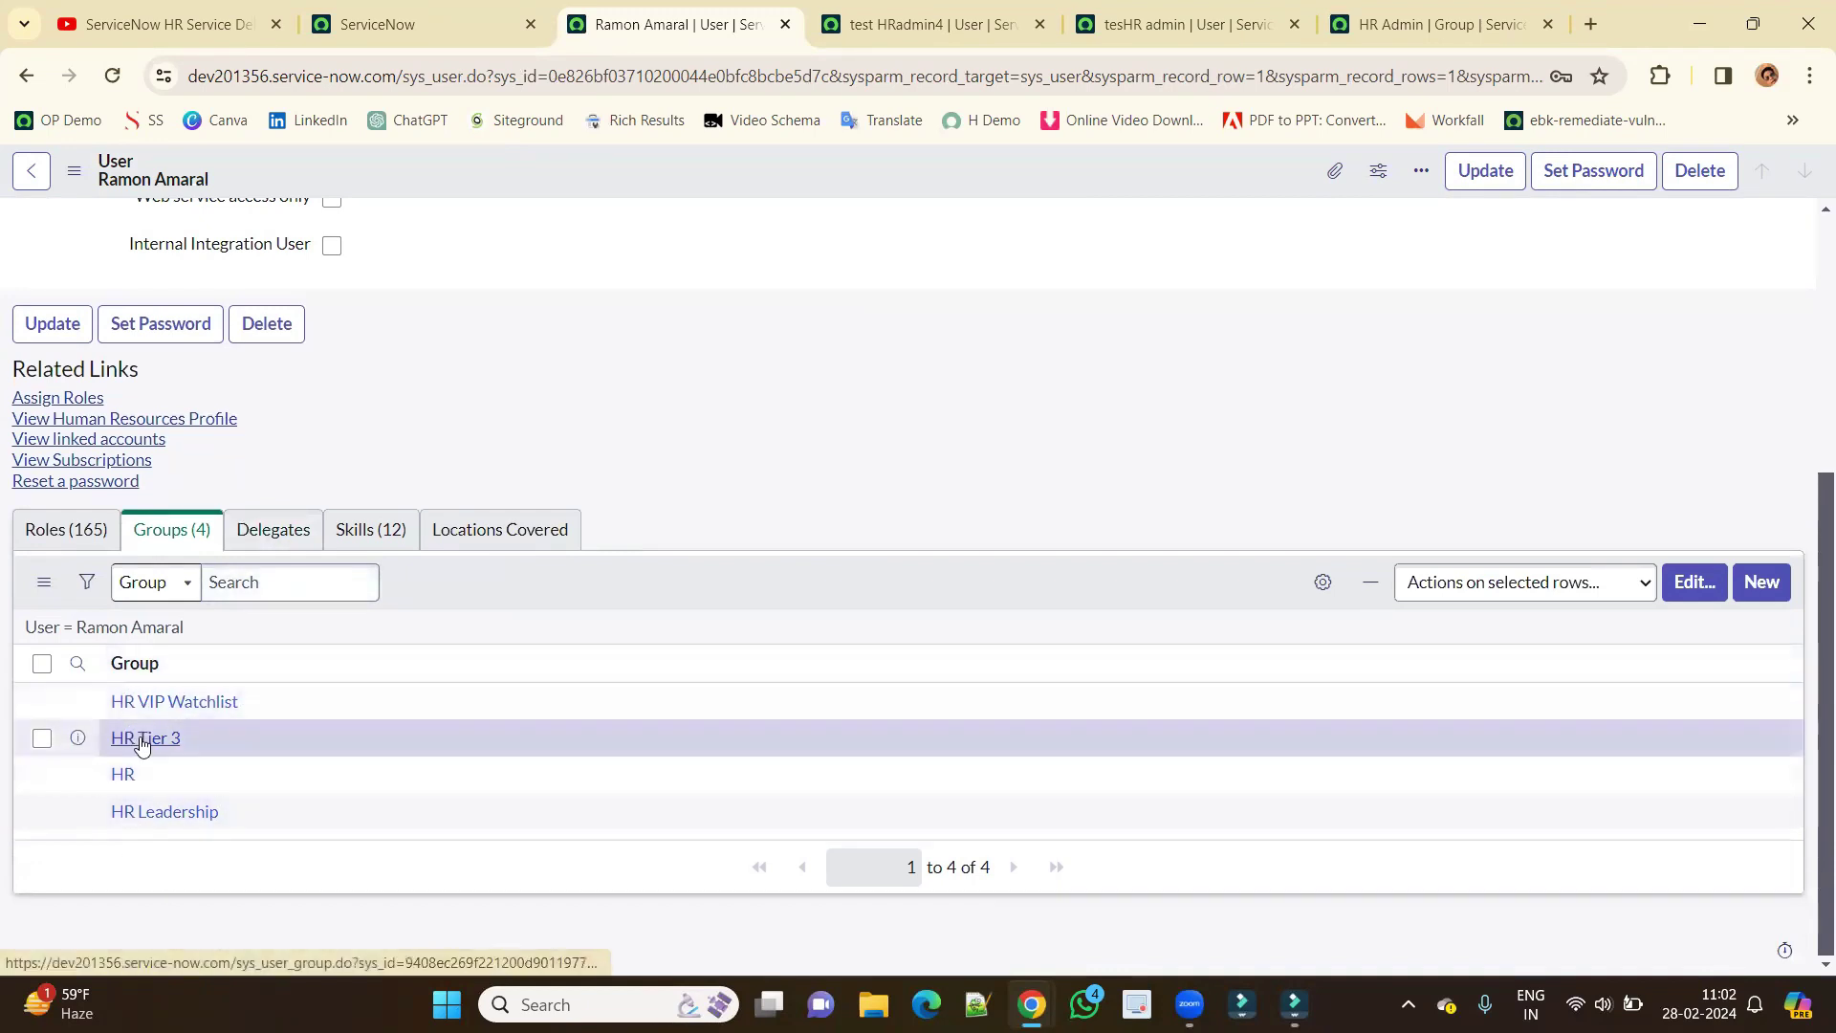
Open HR Tier 3 and HR Leadership groups and check their skills and sn_hr_core.manager role.
ctrl+click(144, 737)
ctrl+click(143, 812)
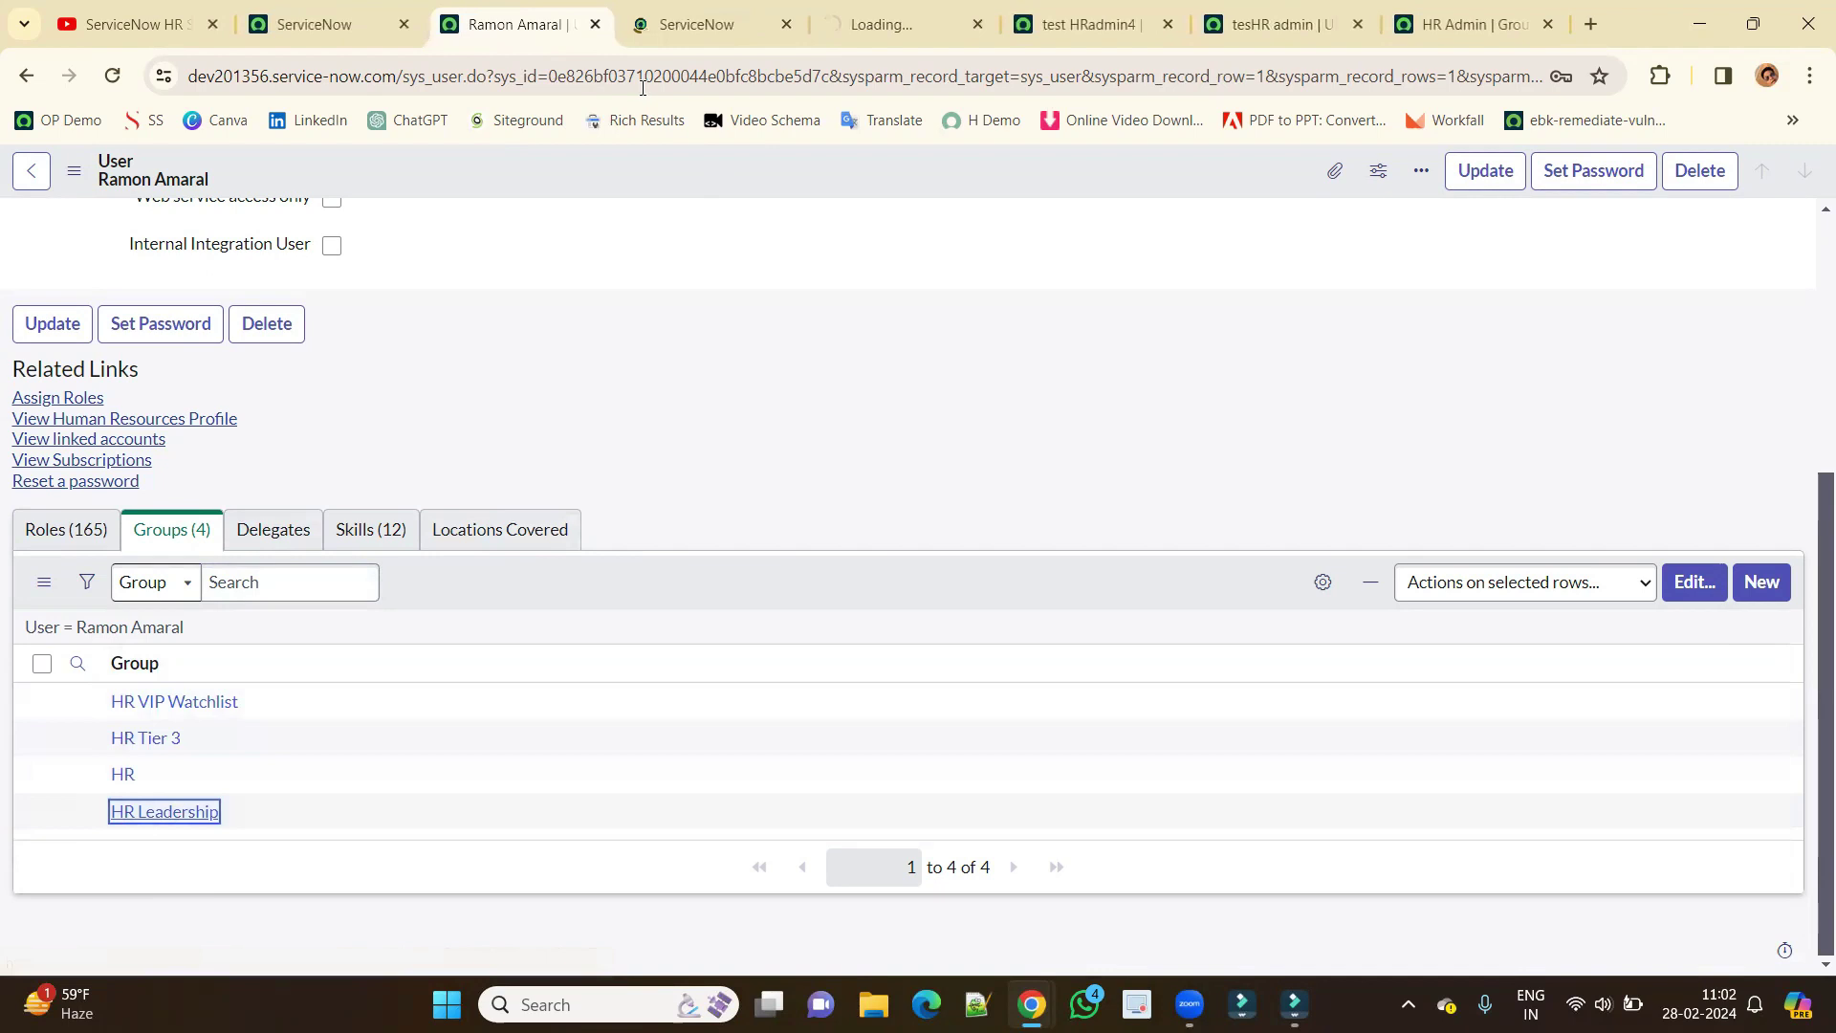
key(ctrl+Tab)
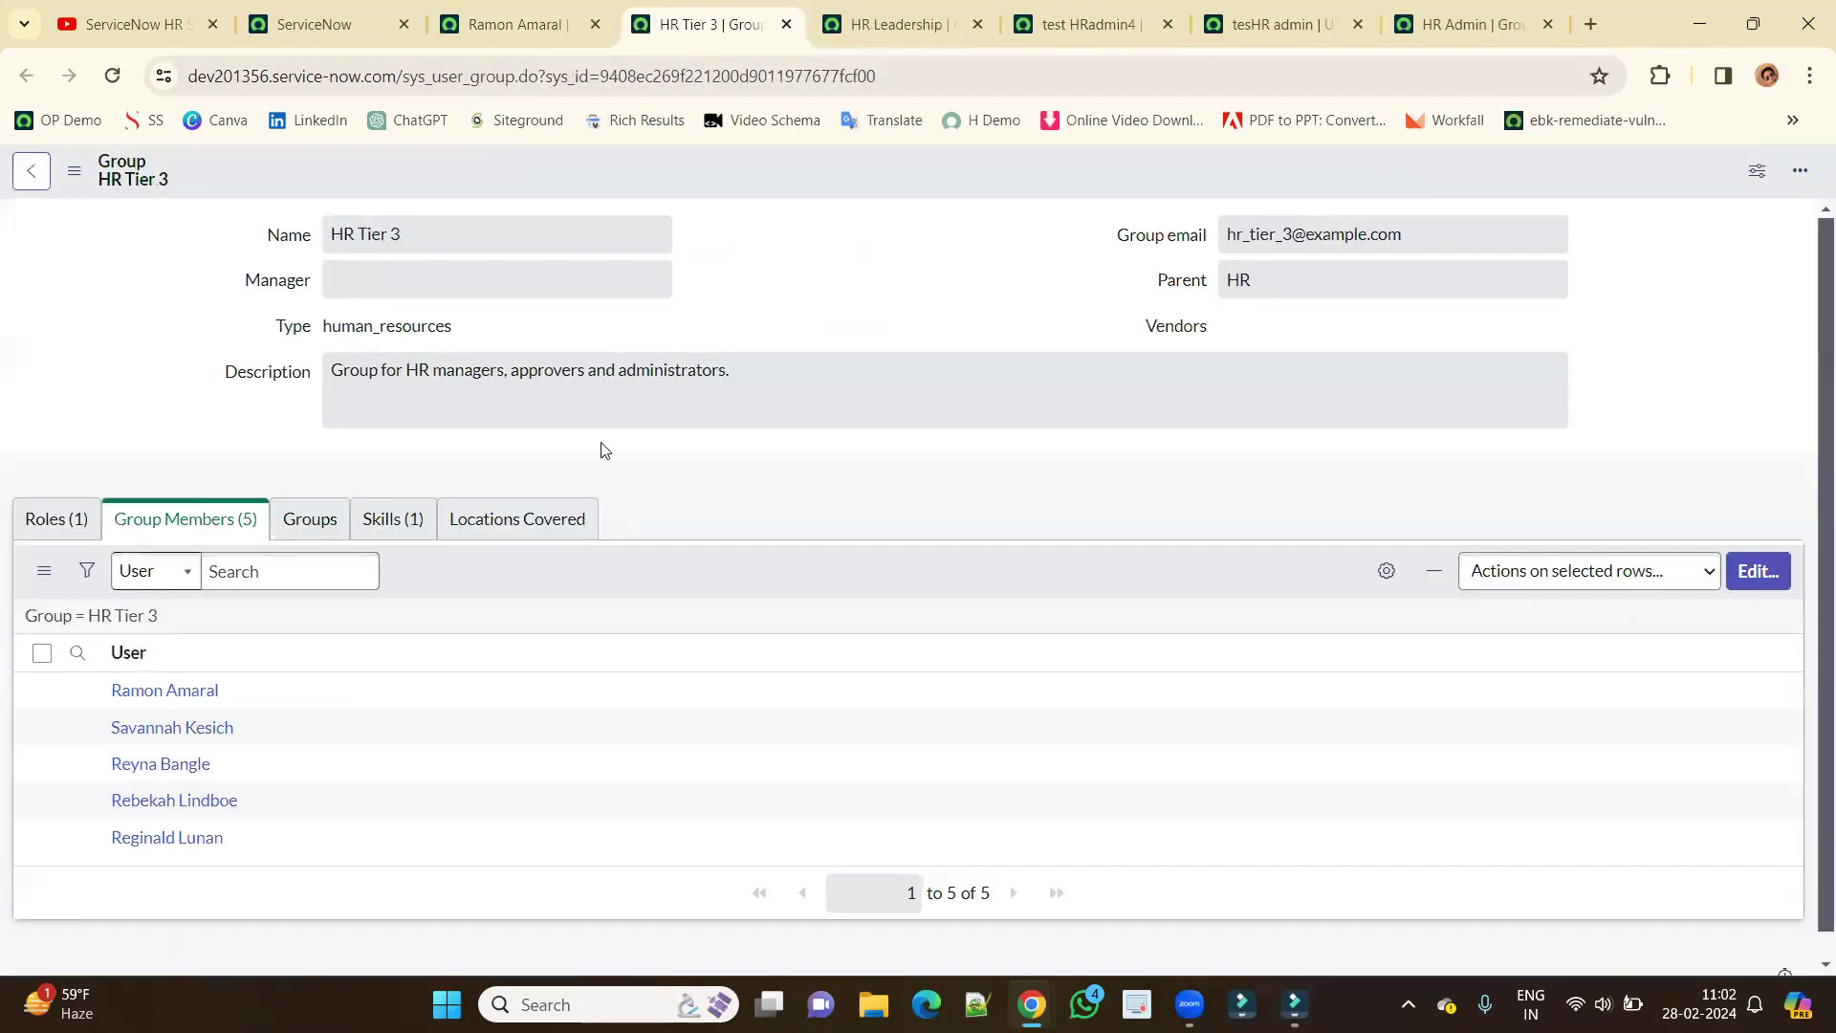
click(373, 525)
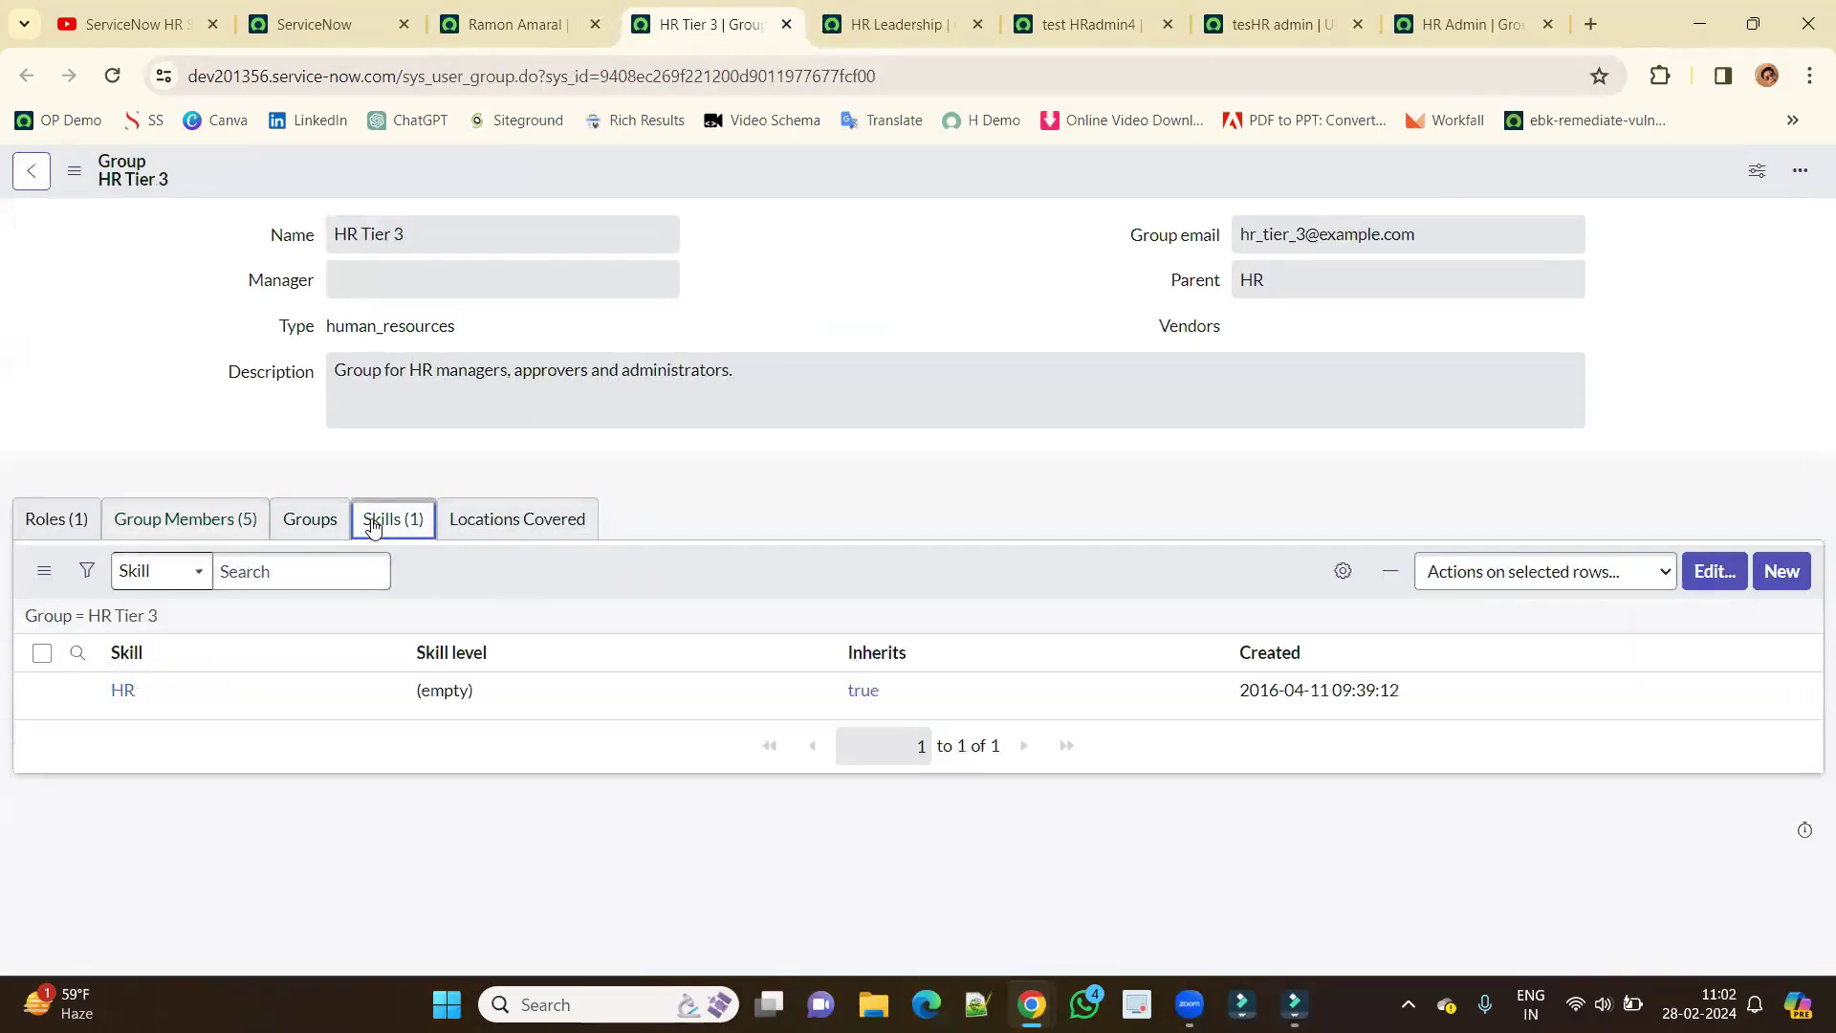
click(59, 519)
drag(806, 677, 616, 691)
click(900, 33)
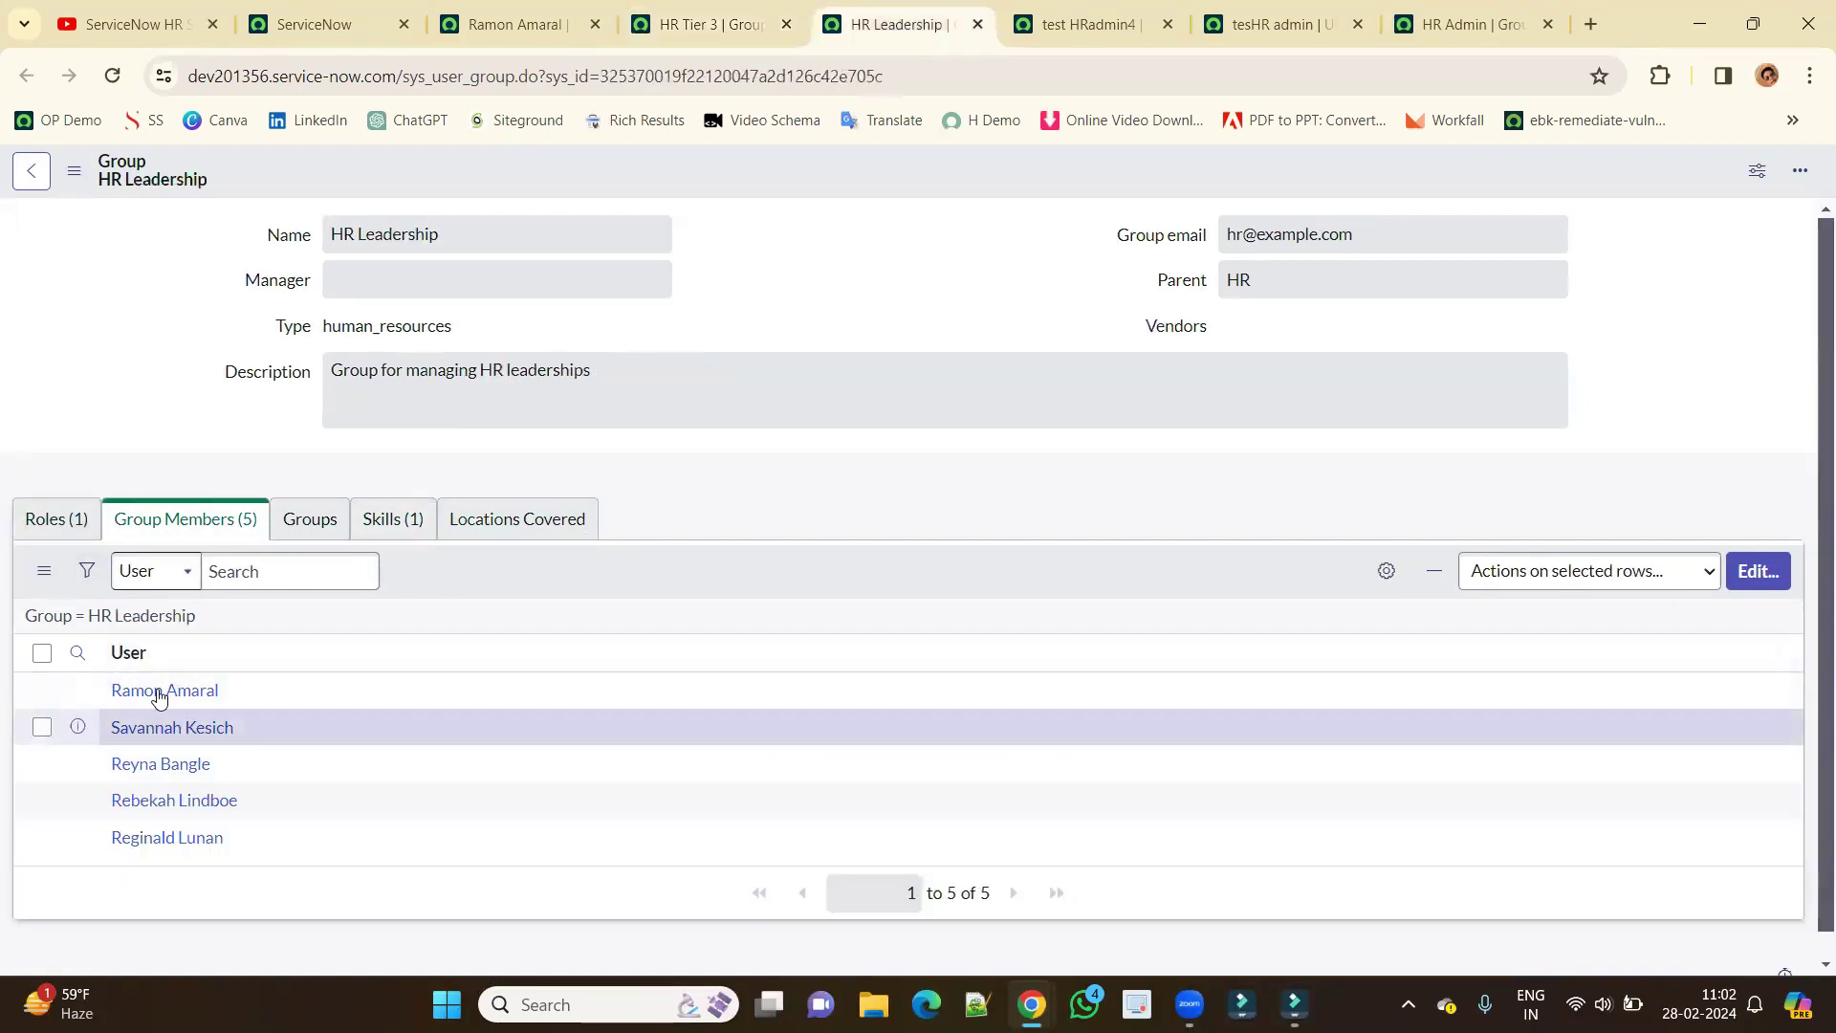
click(57, 518)
drag(768, 691, 617, 691)
Close both group tabs and scroll back up the user record.
middle_click(711, 36)
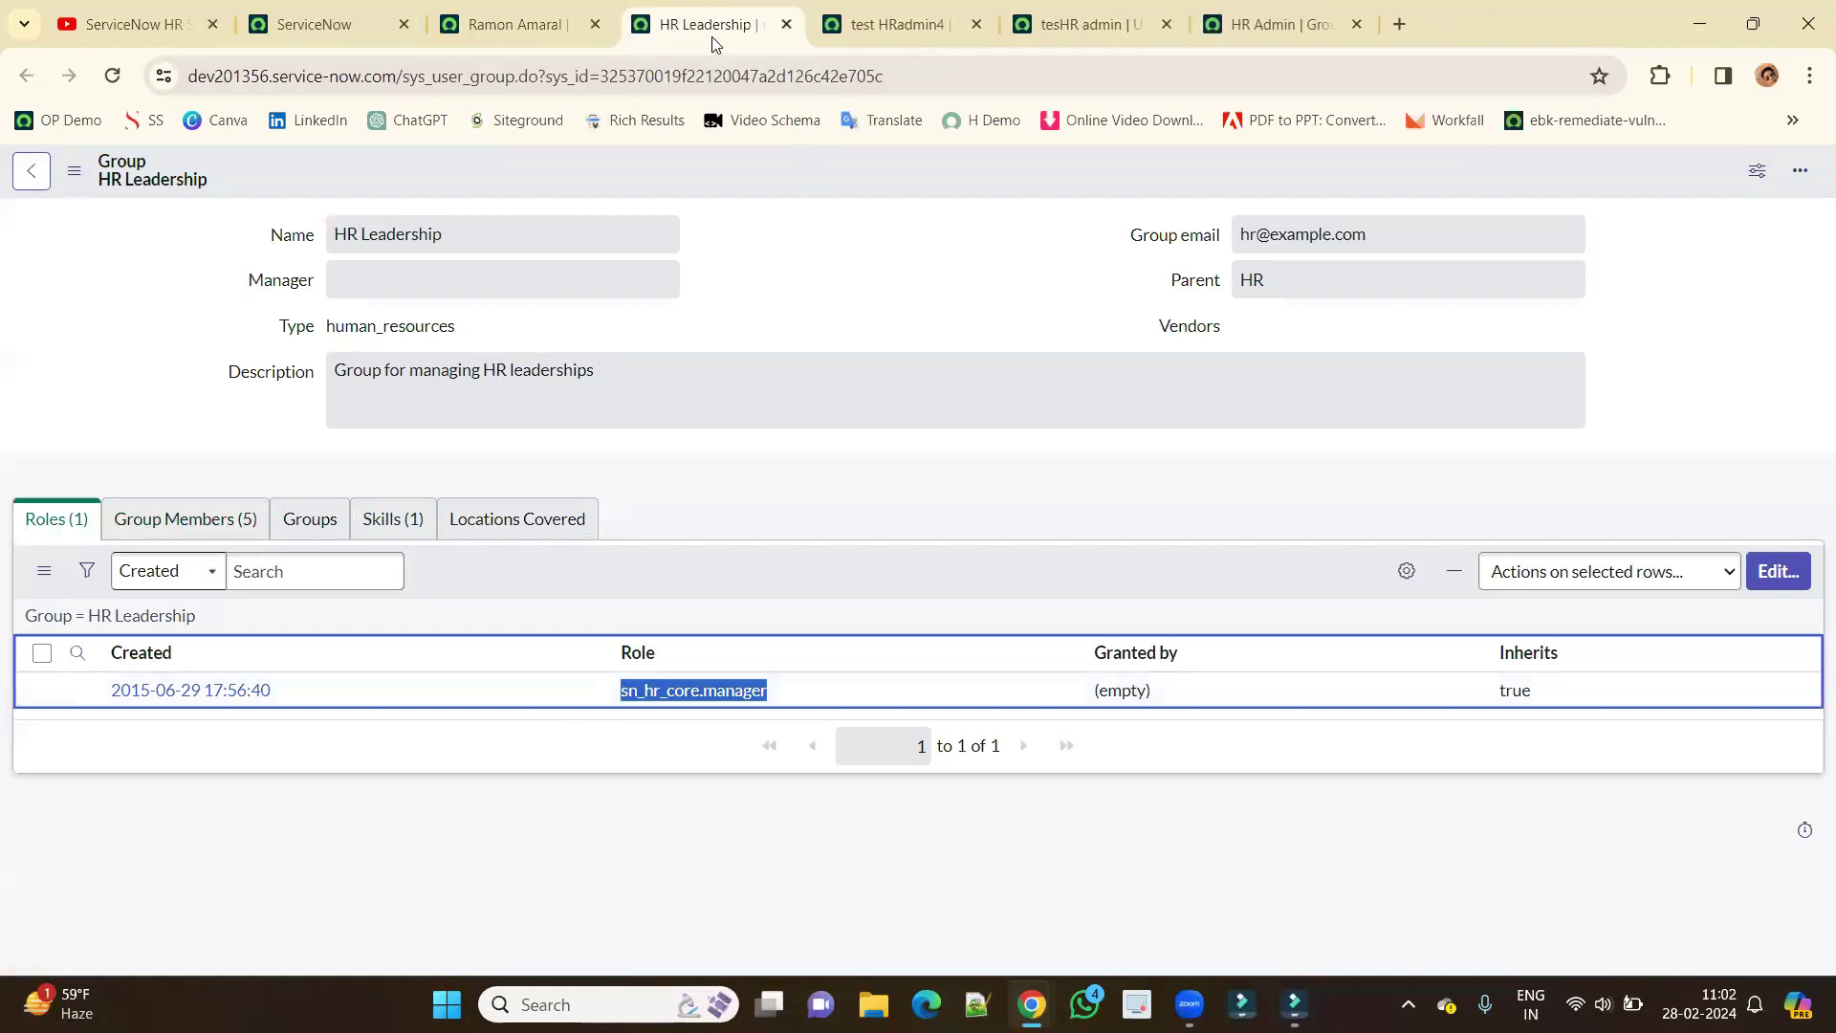
middle_click(711, 37)
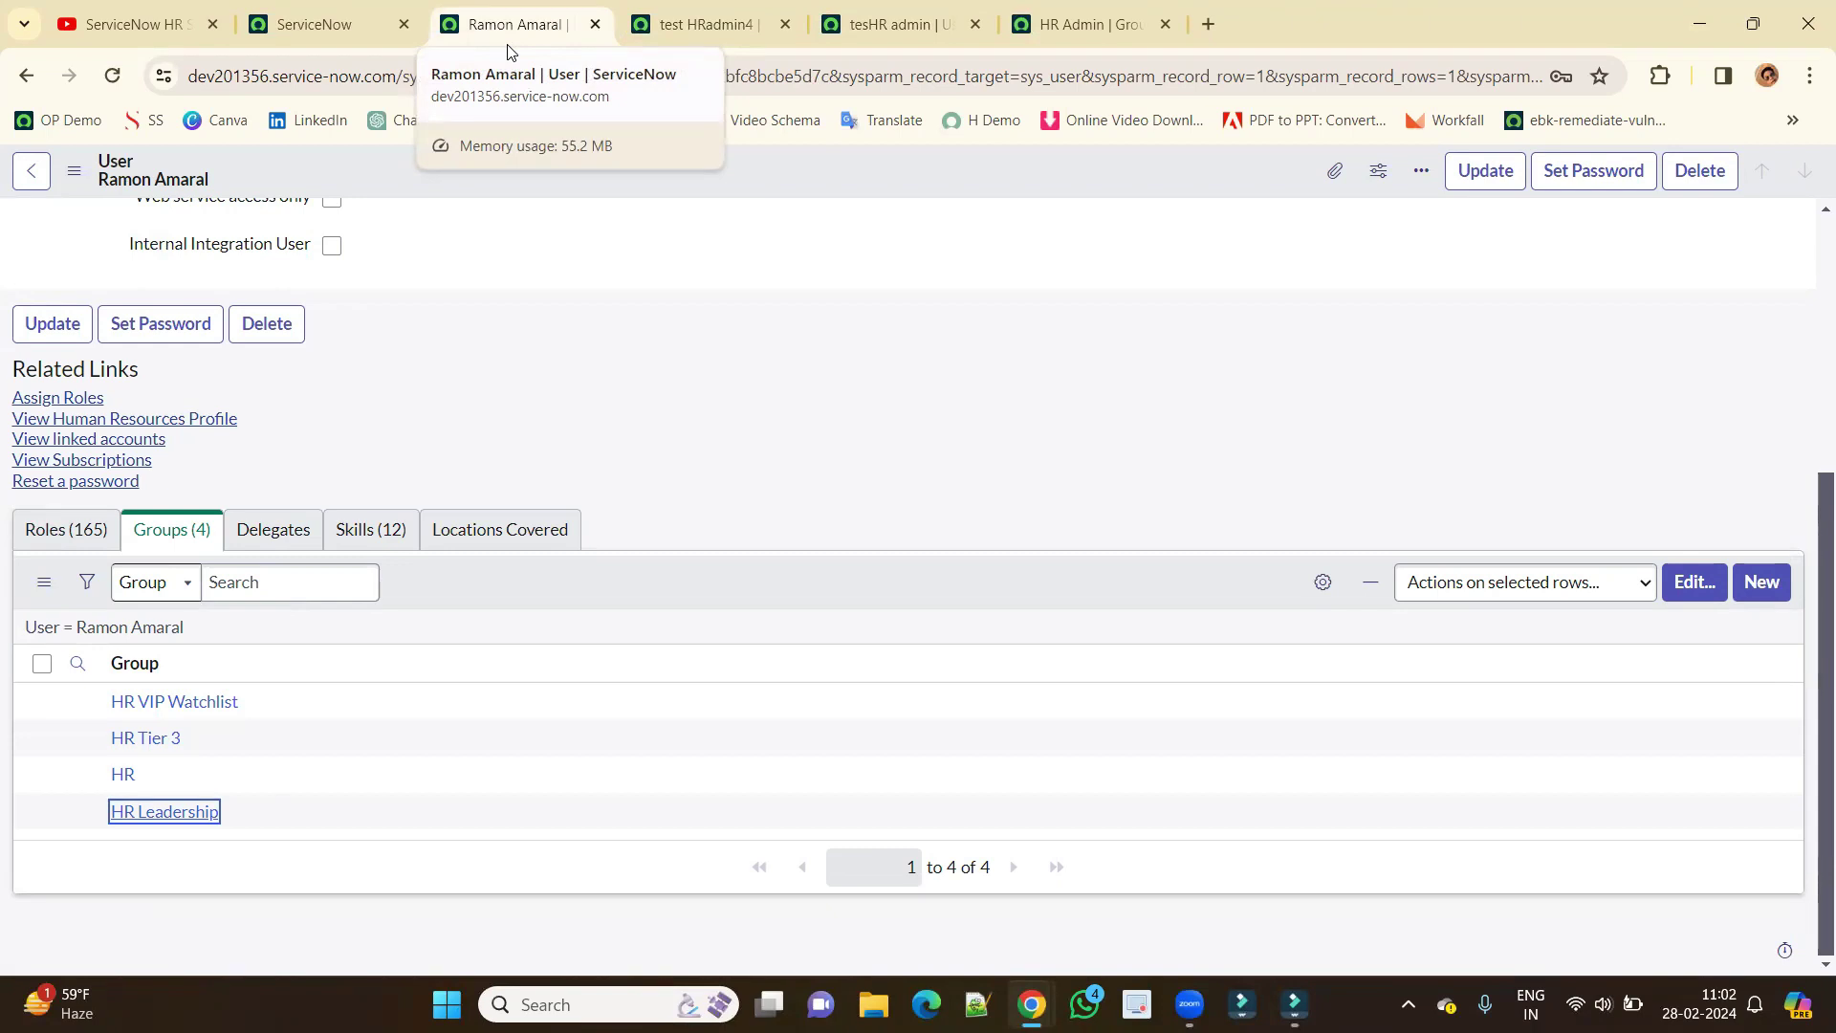
scroll(594, 370, up, 5)
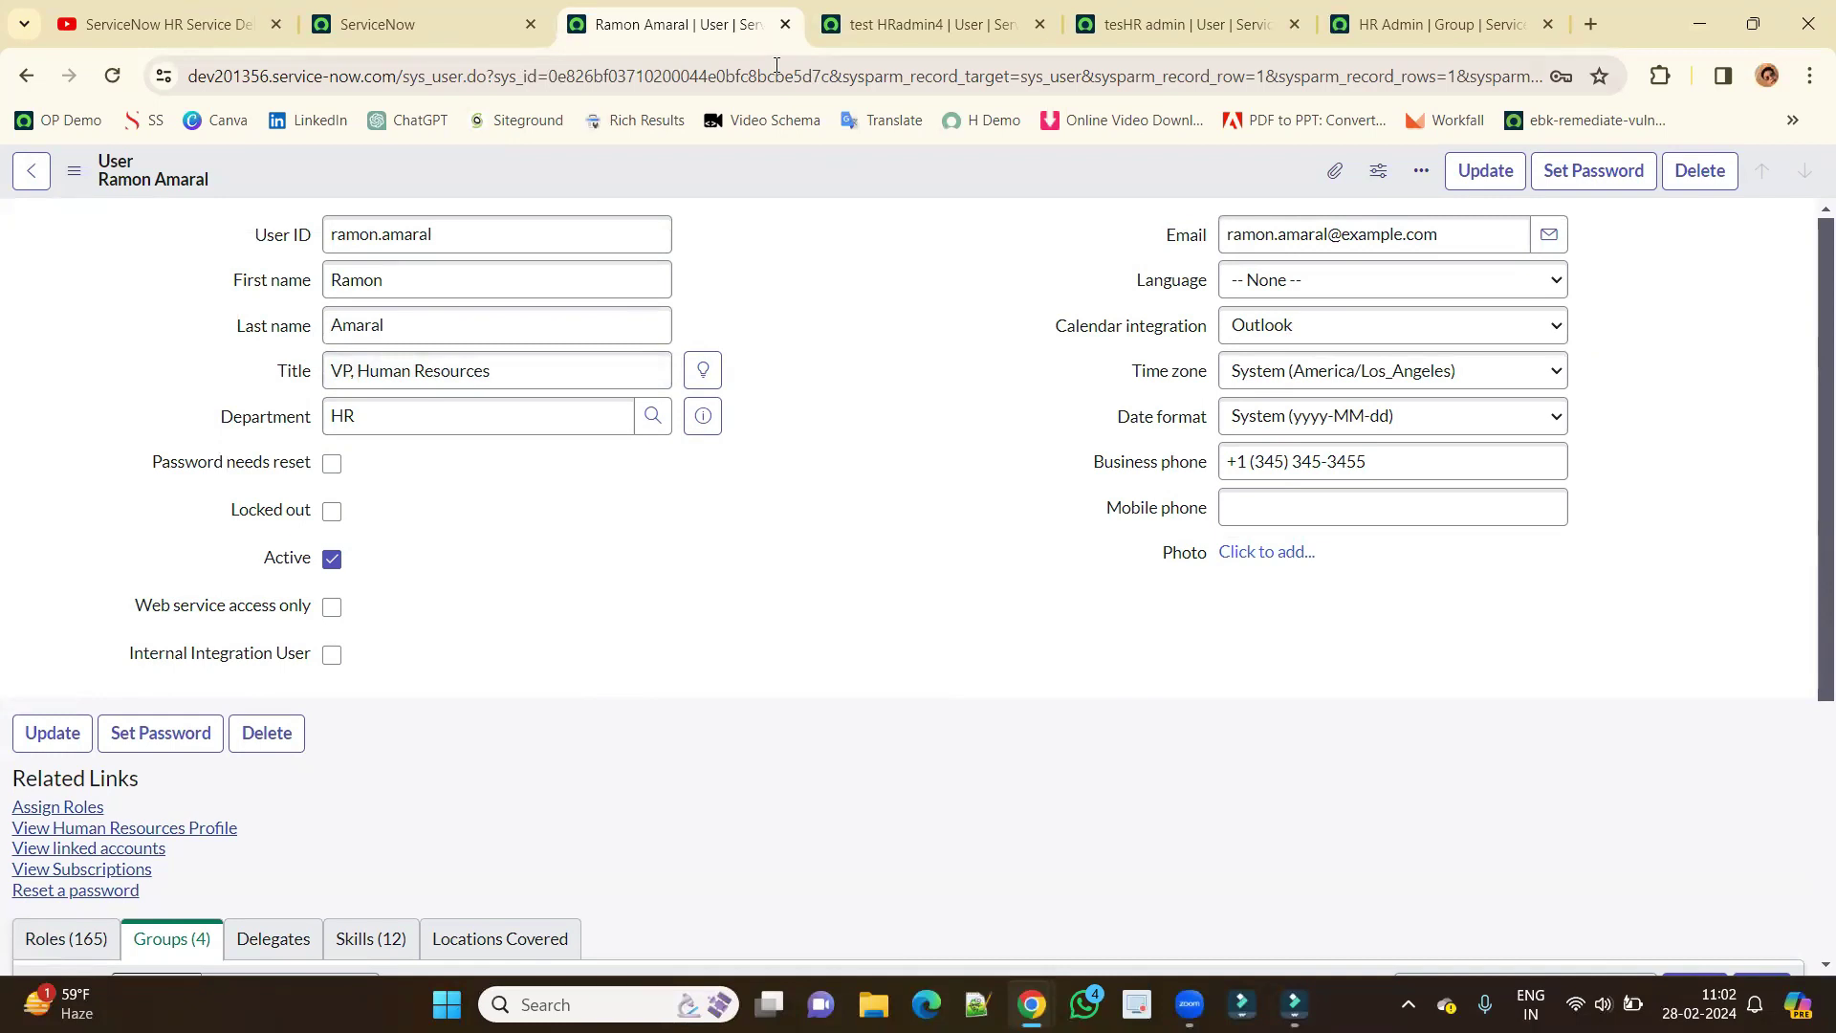
Generate, copy and save a new password for the test HR admin user, then close the dialog.
click(947, 23)
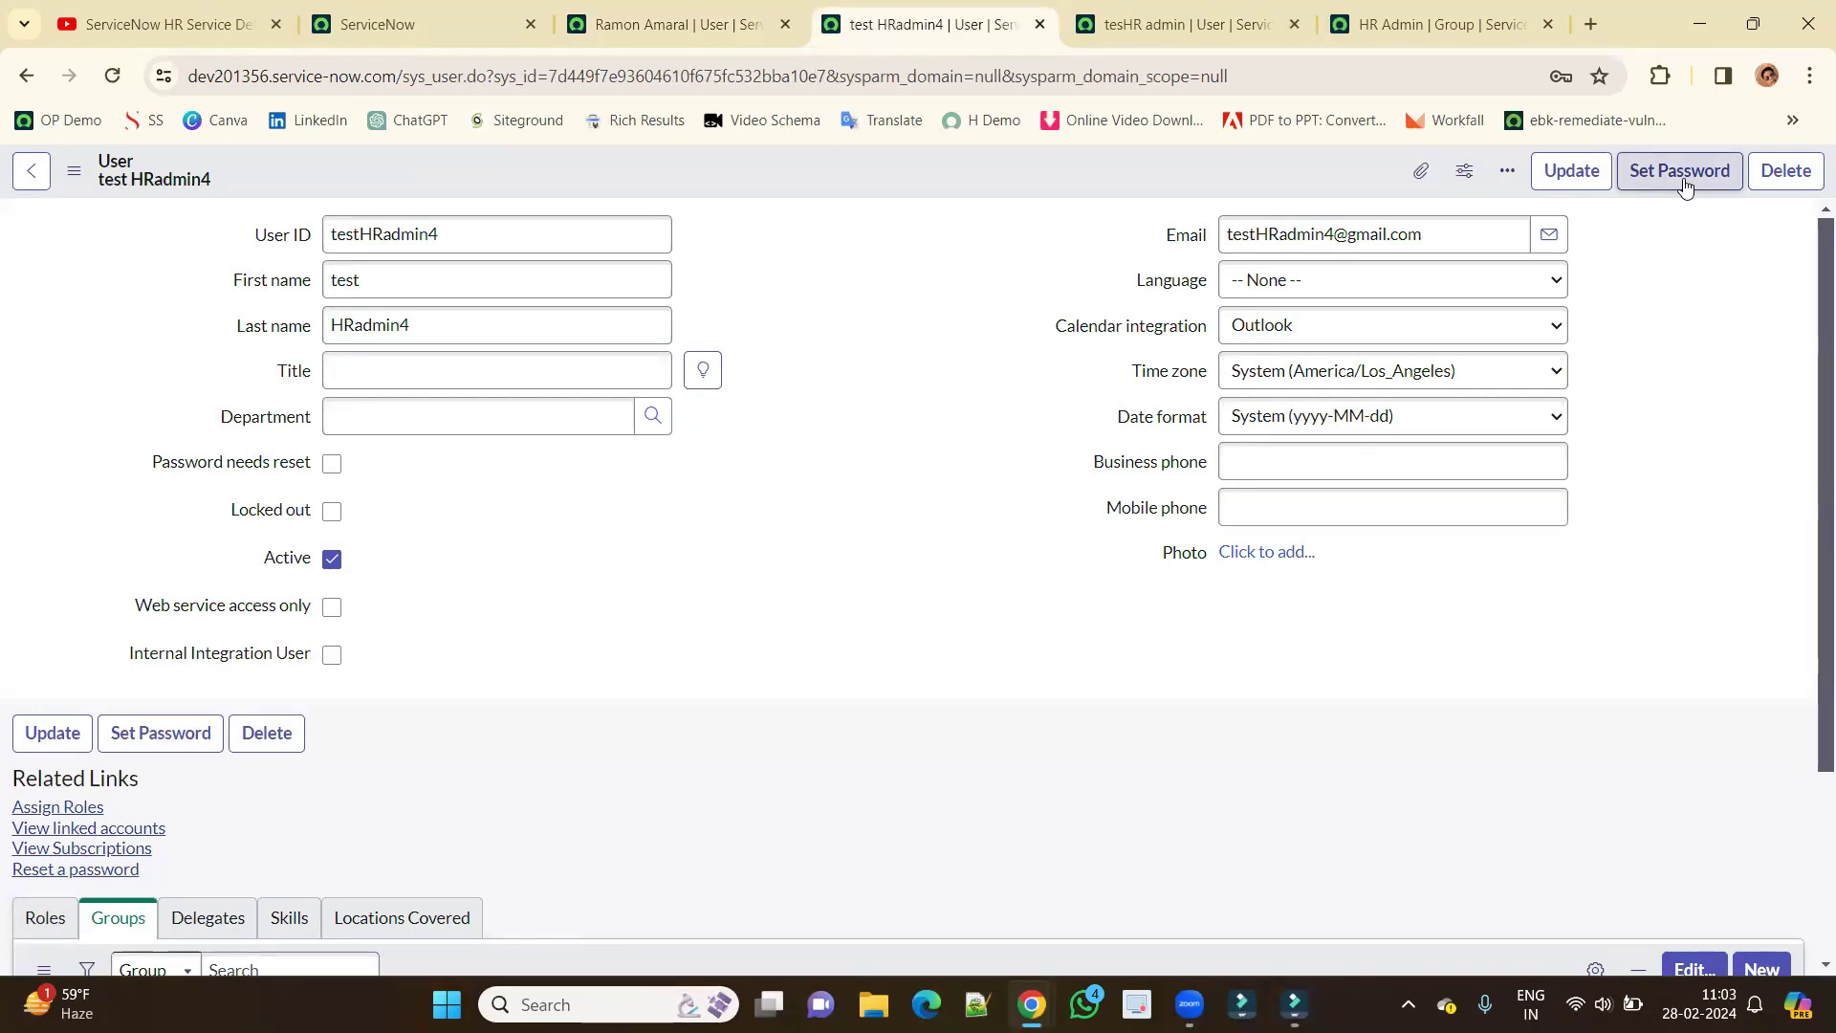
double_click(914, 281)
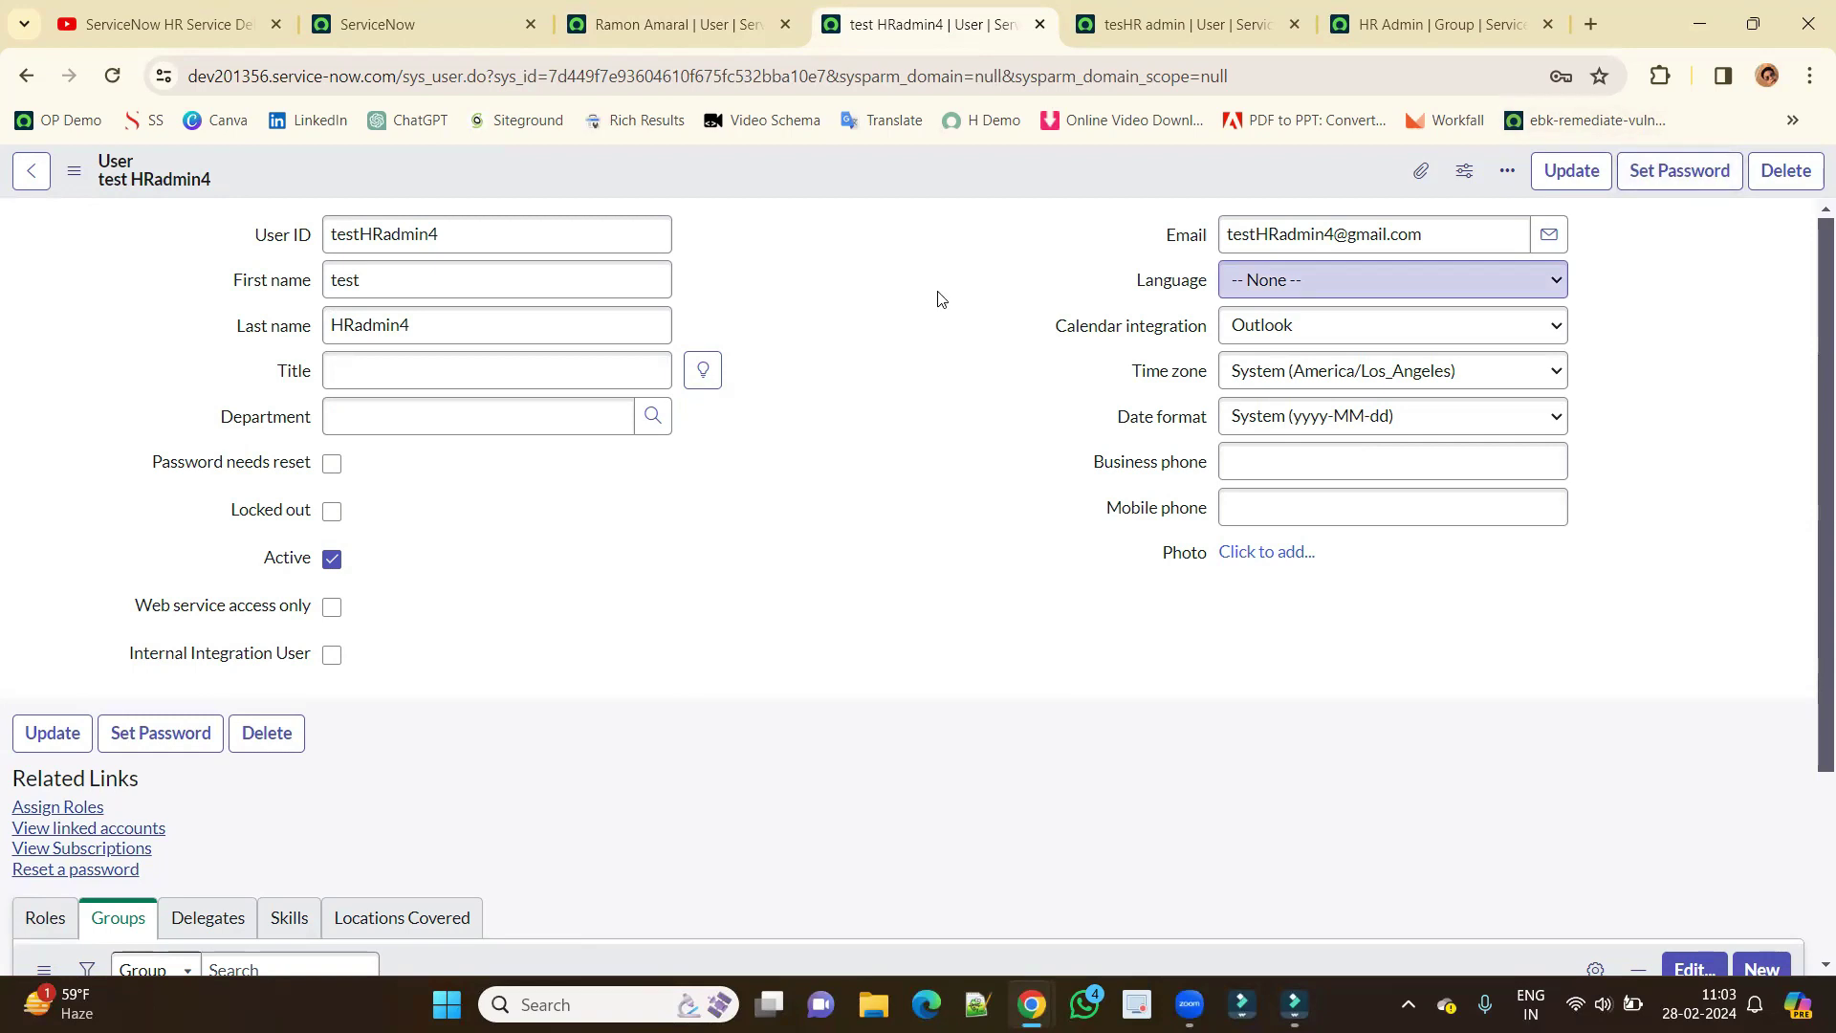
click(1693, 187)
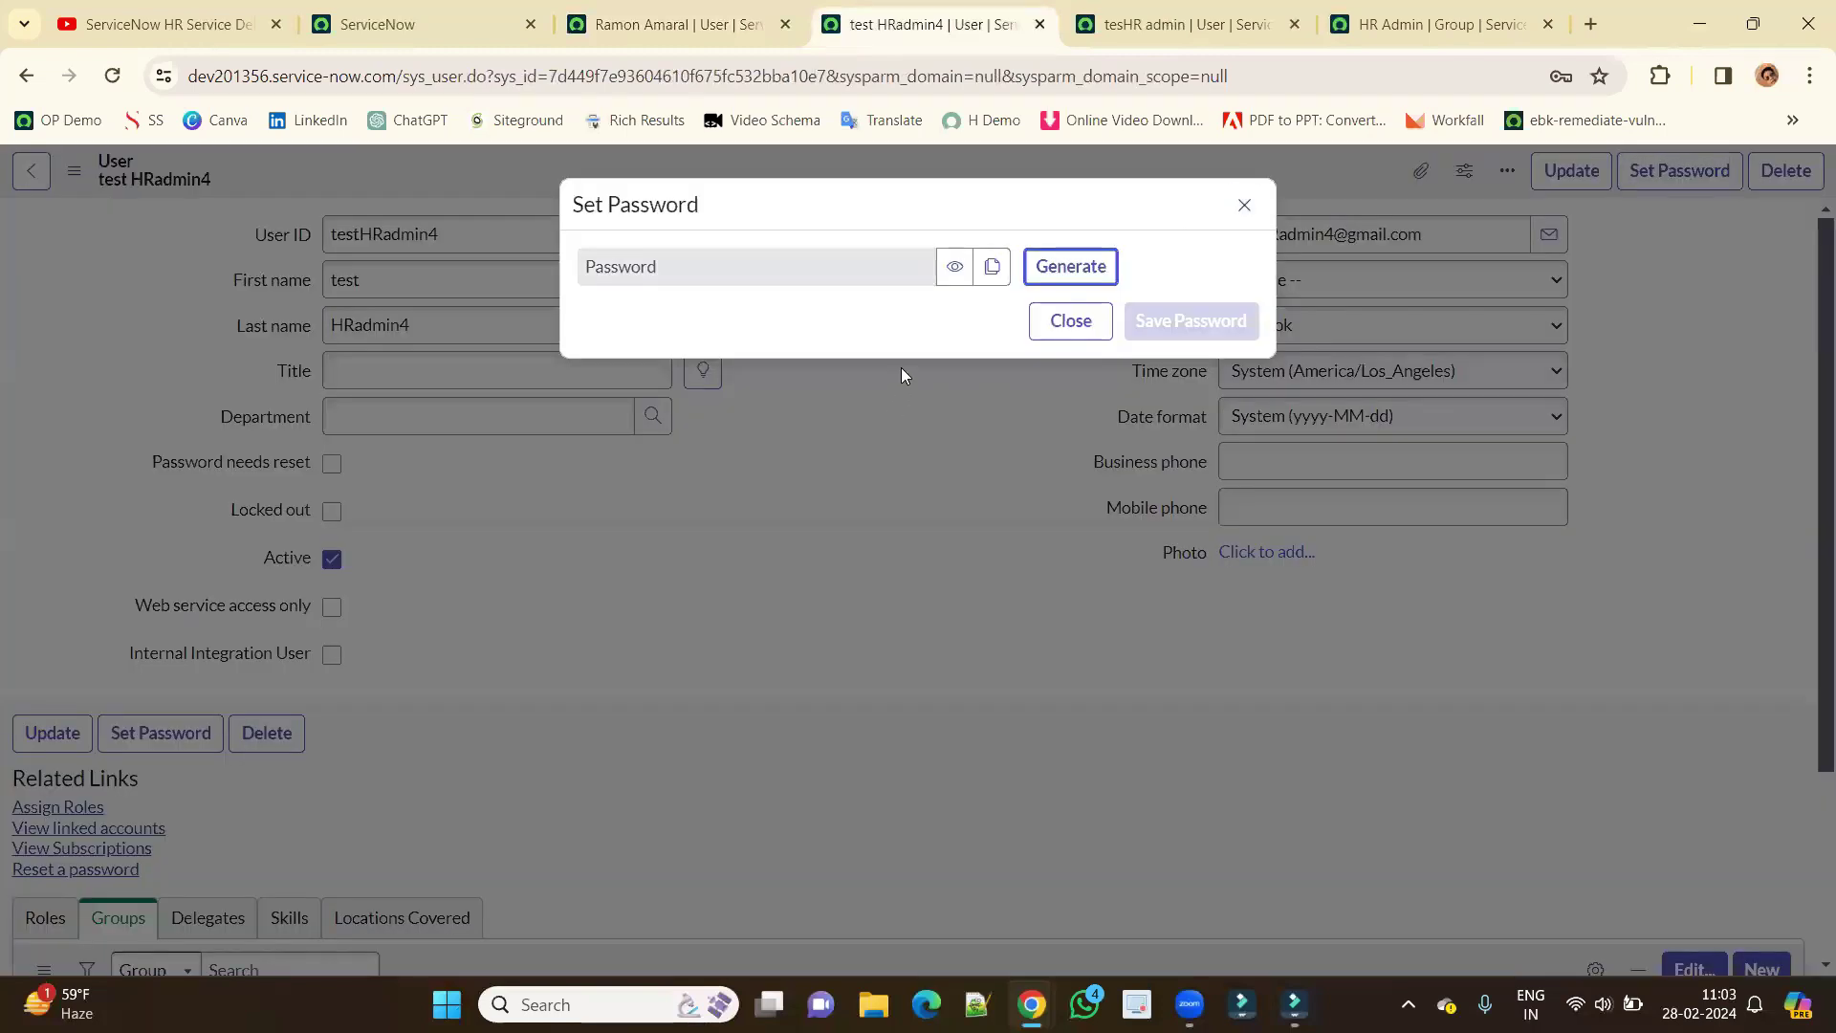
click(1045, 269)
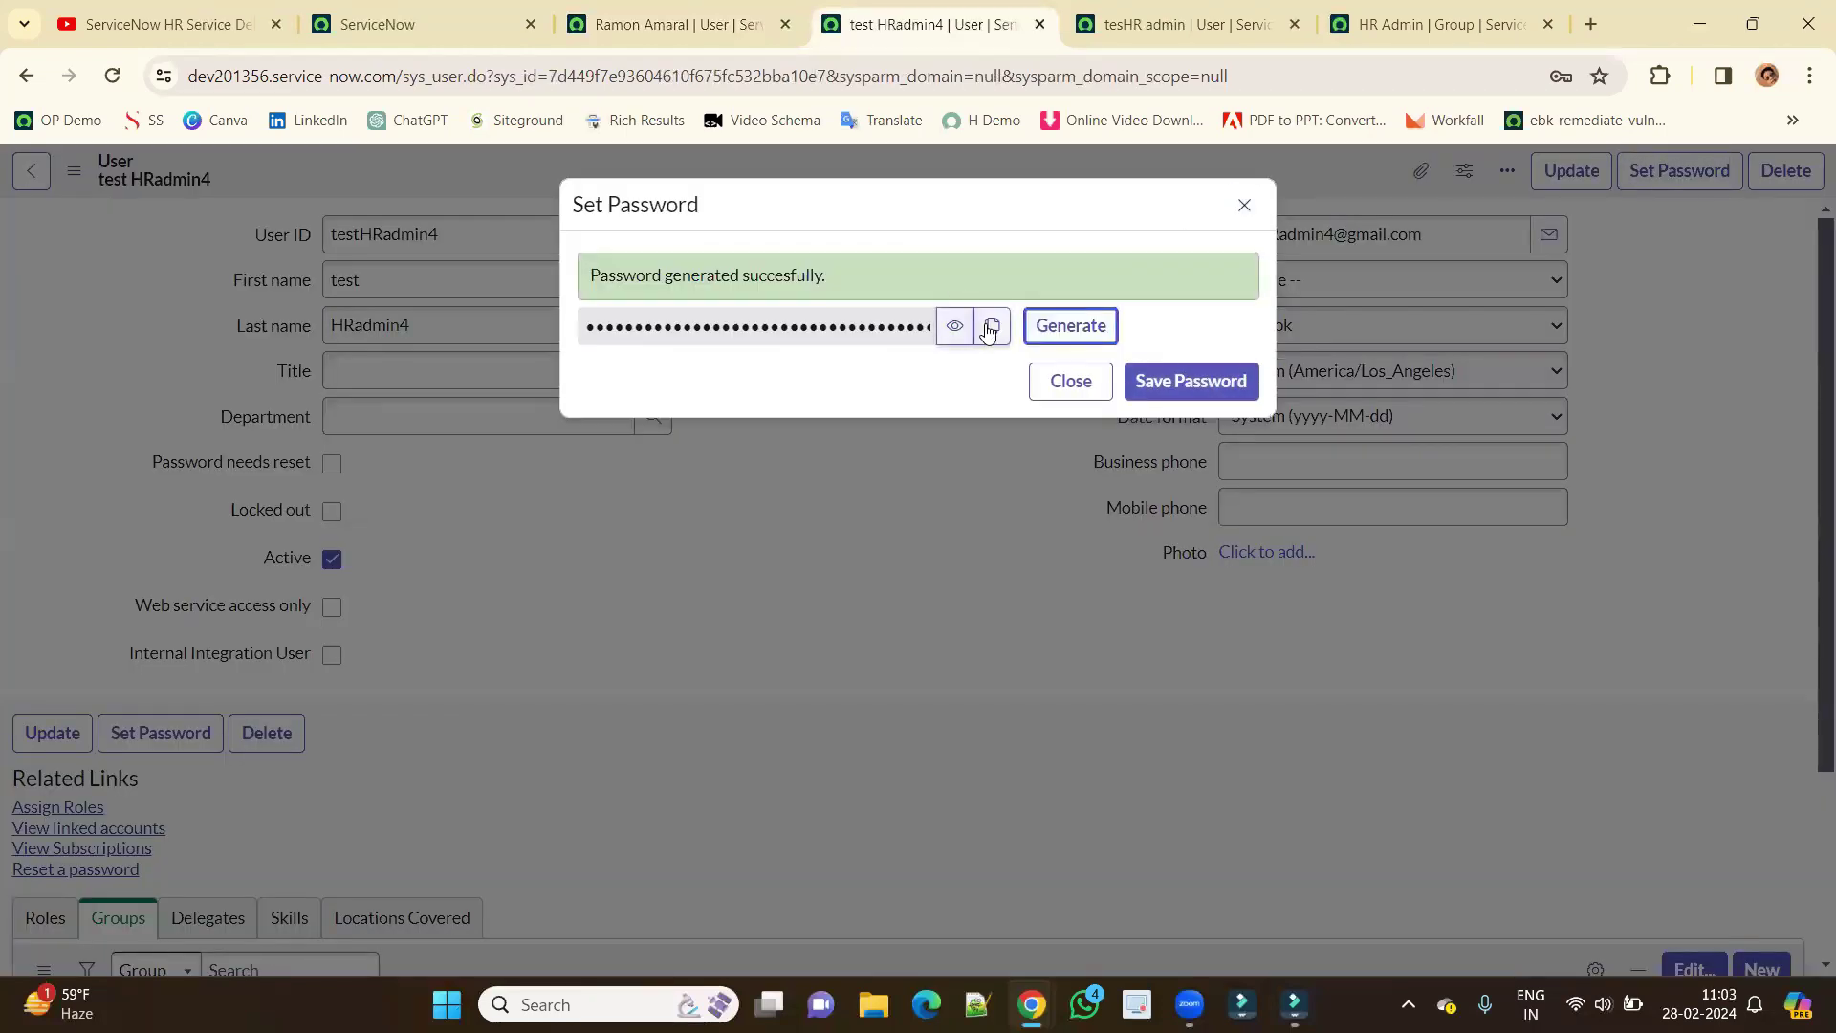
click(992, 326)
click(1190, 387)
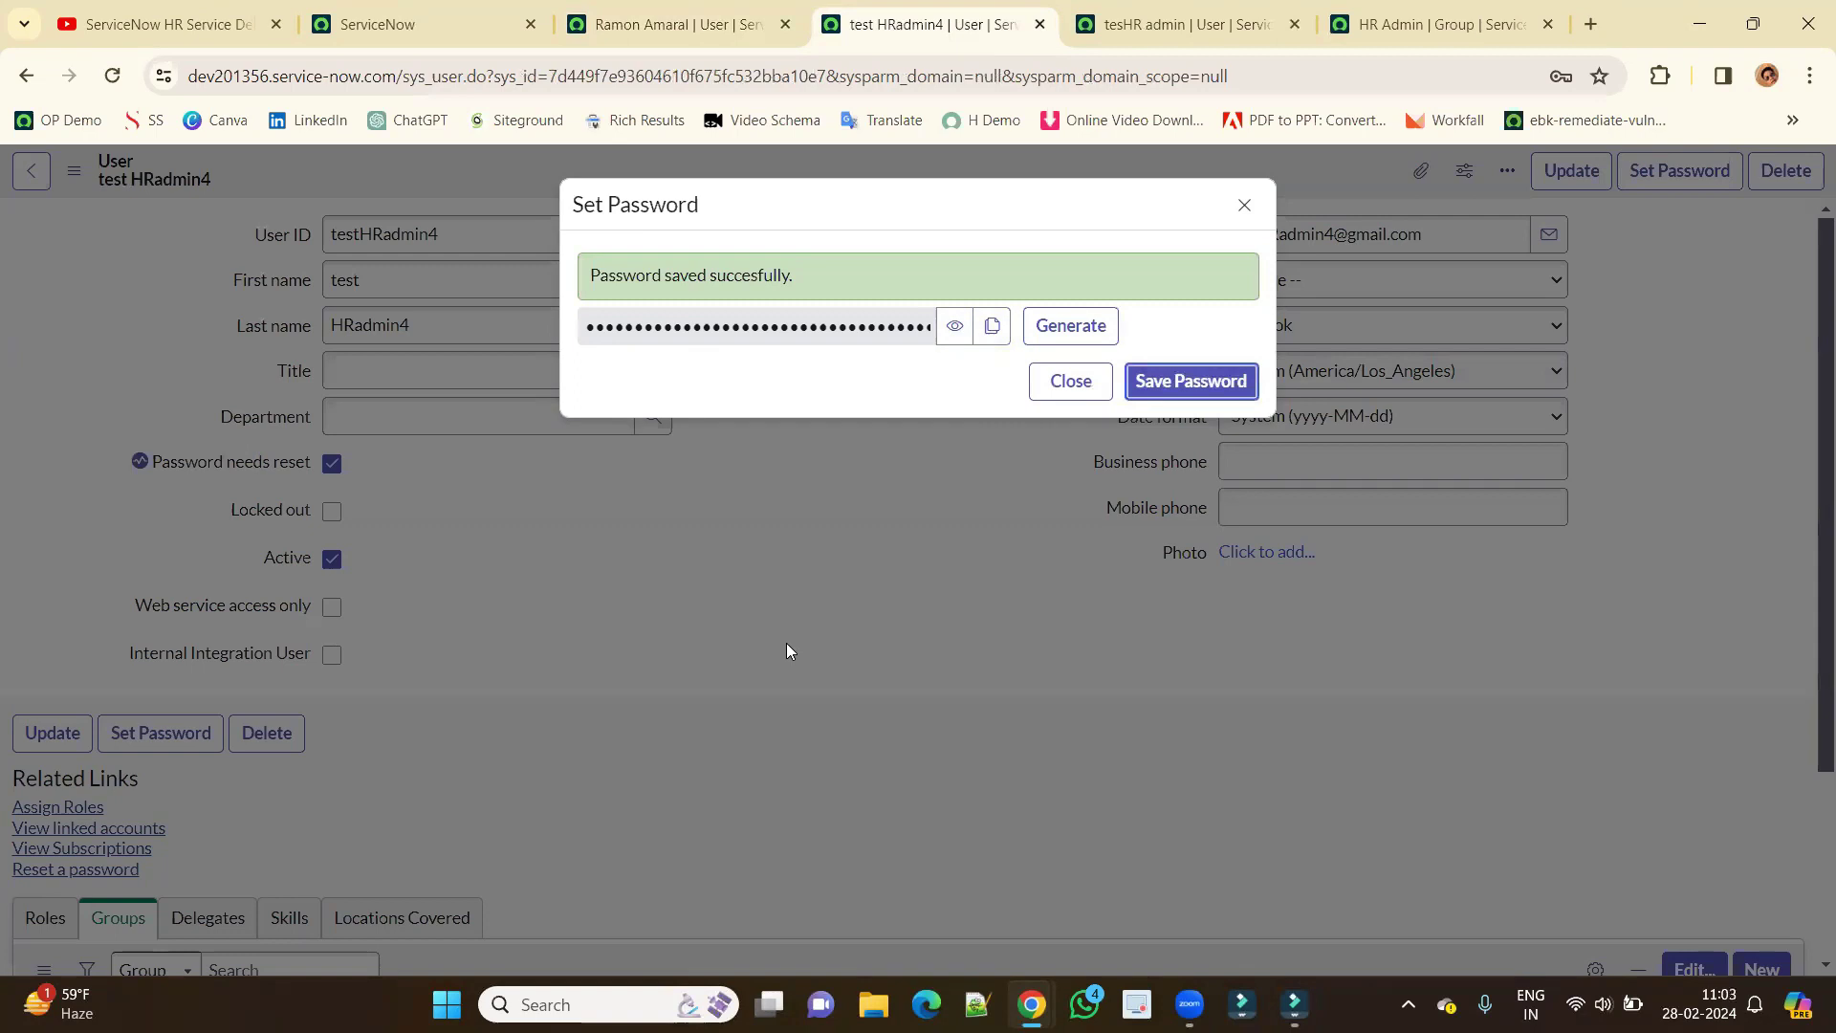
click(844, 467)
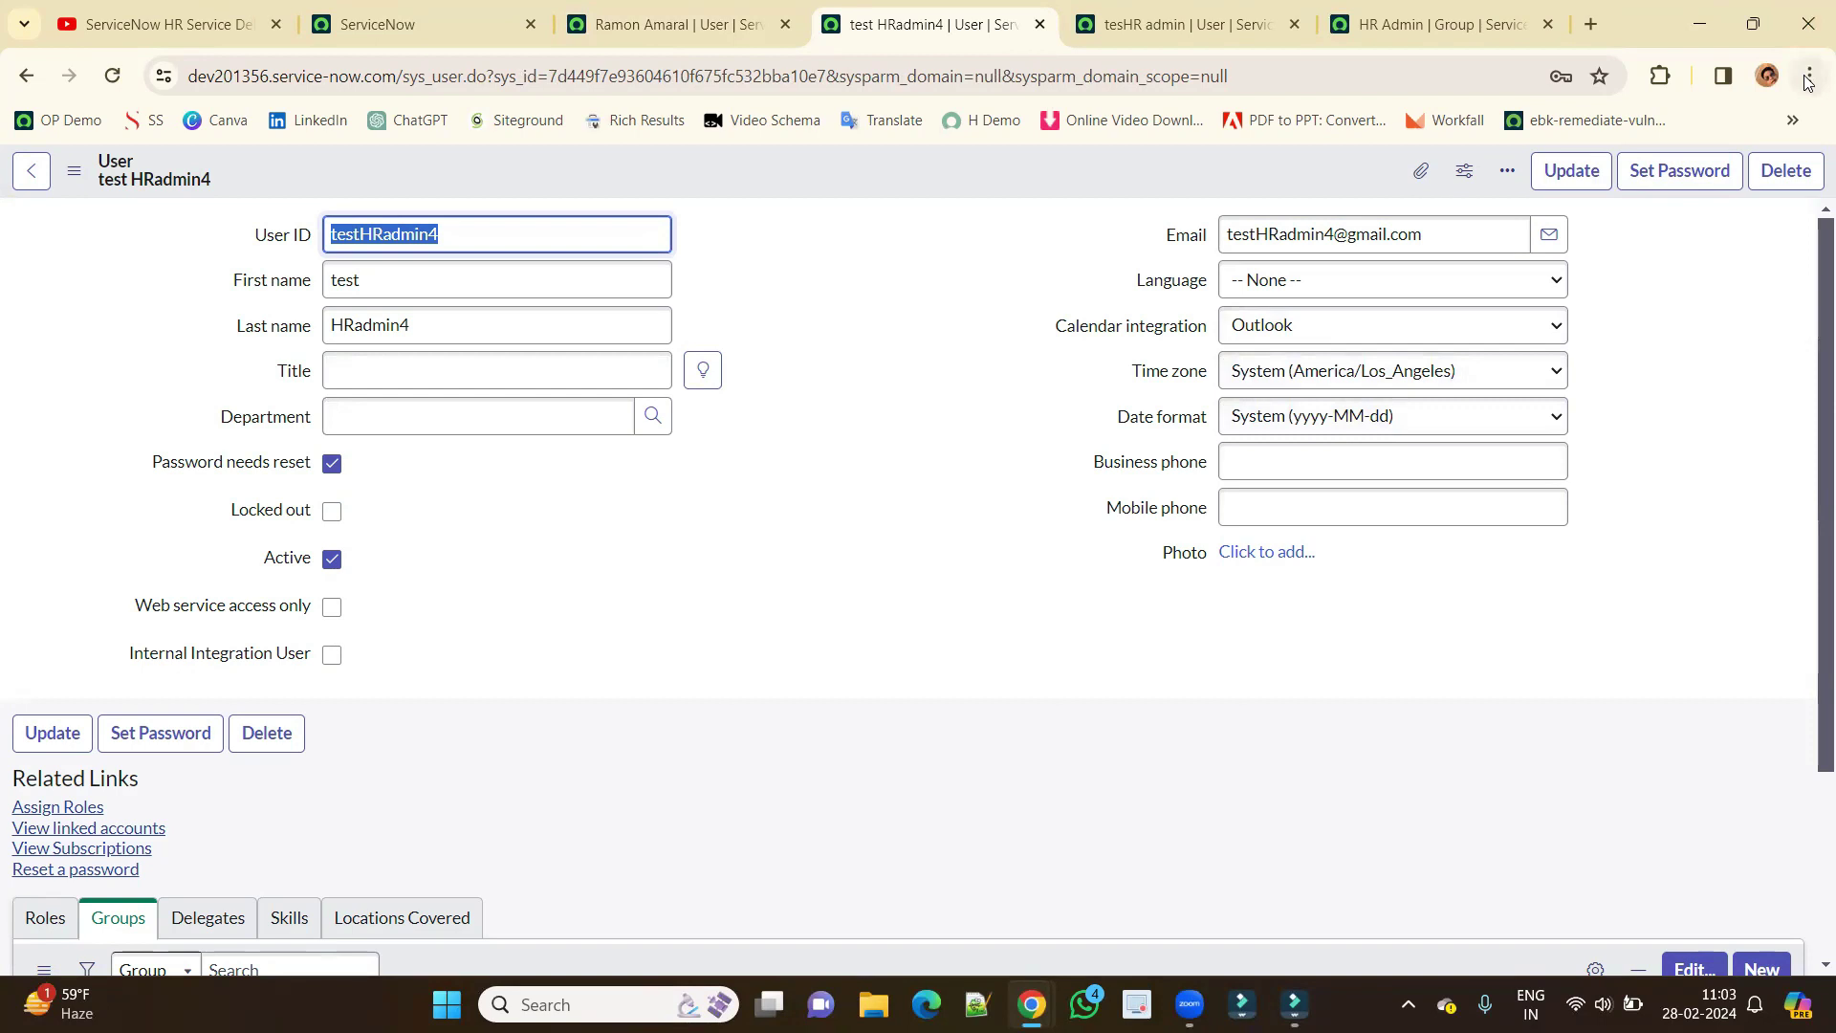
Open a private window, log out the current session and paste the generated password at login.
key(ctrl+shift+n)
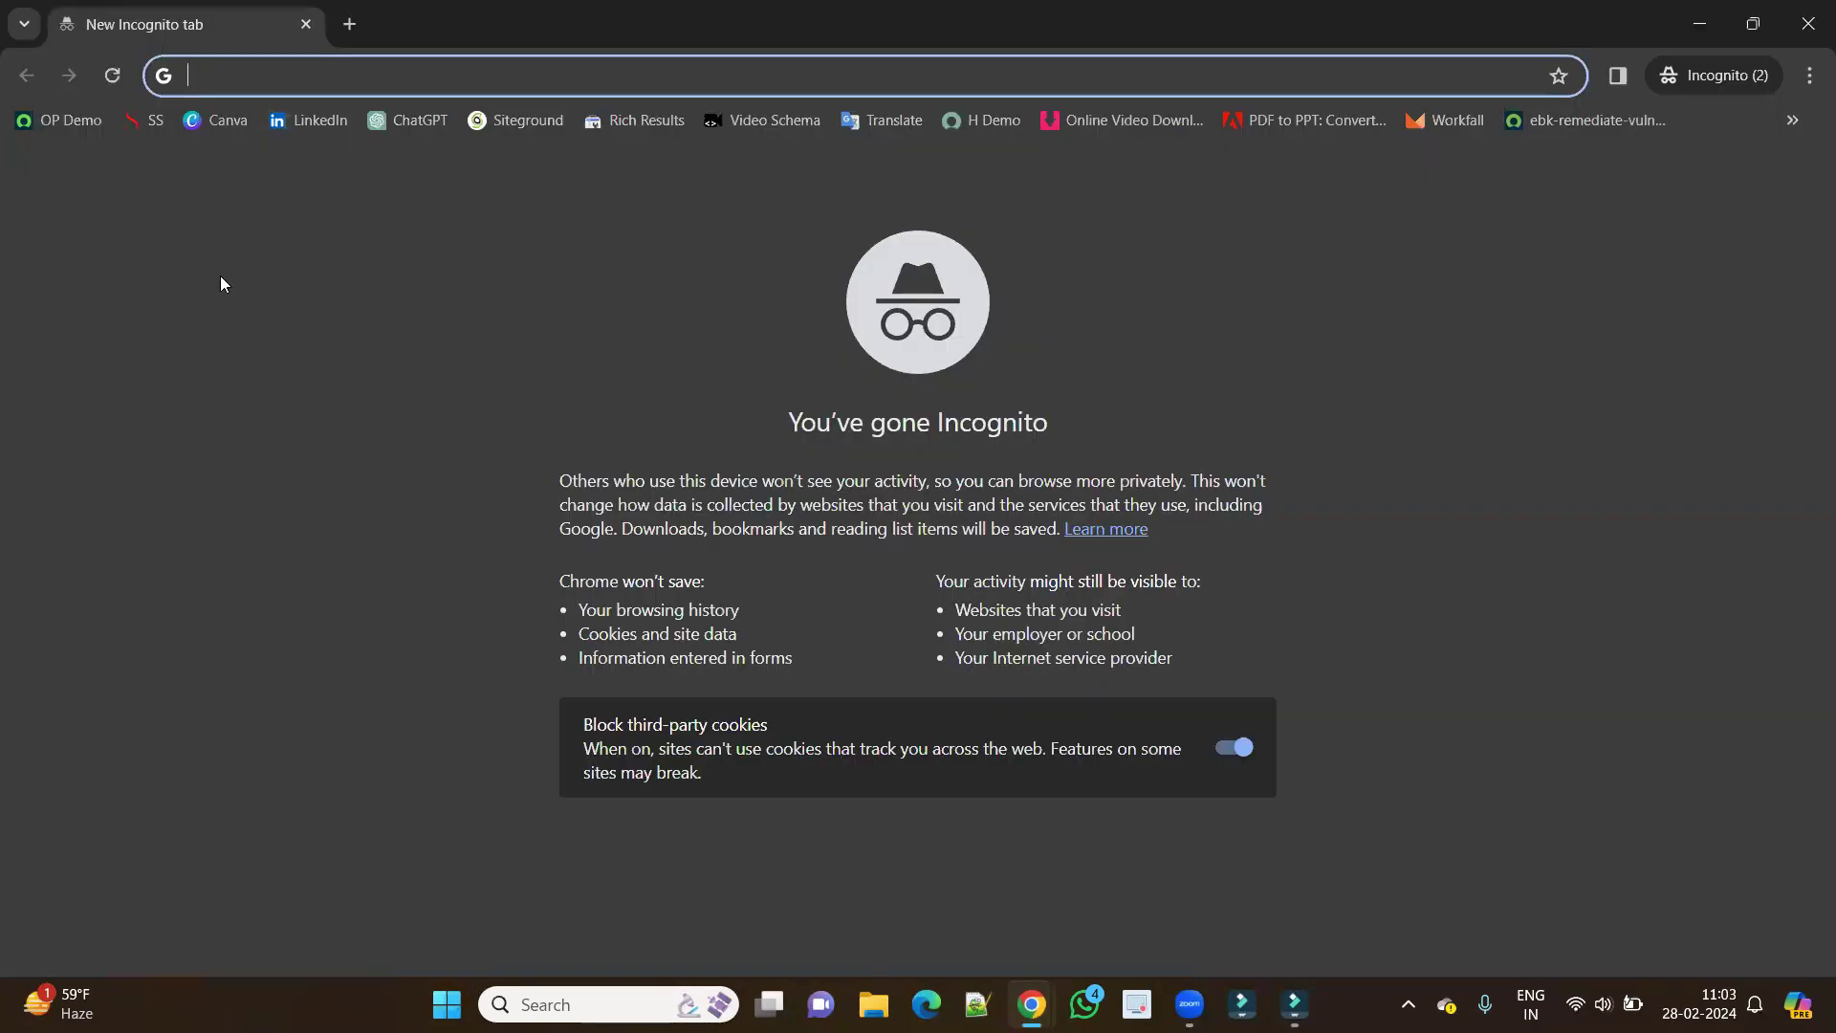
key(alt+Tab)
click(1798, 175)
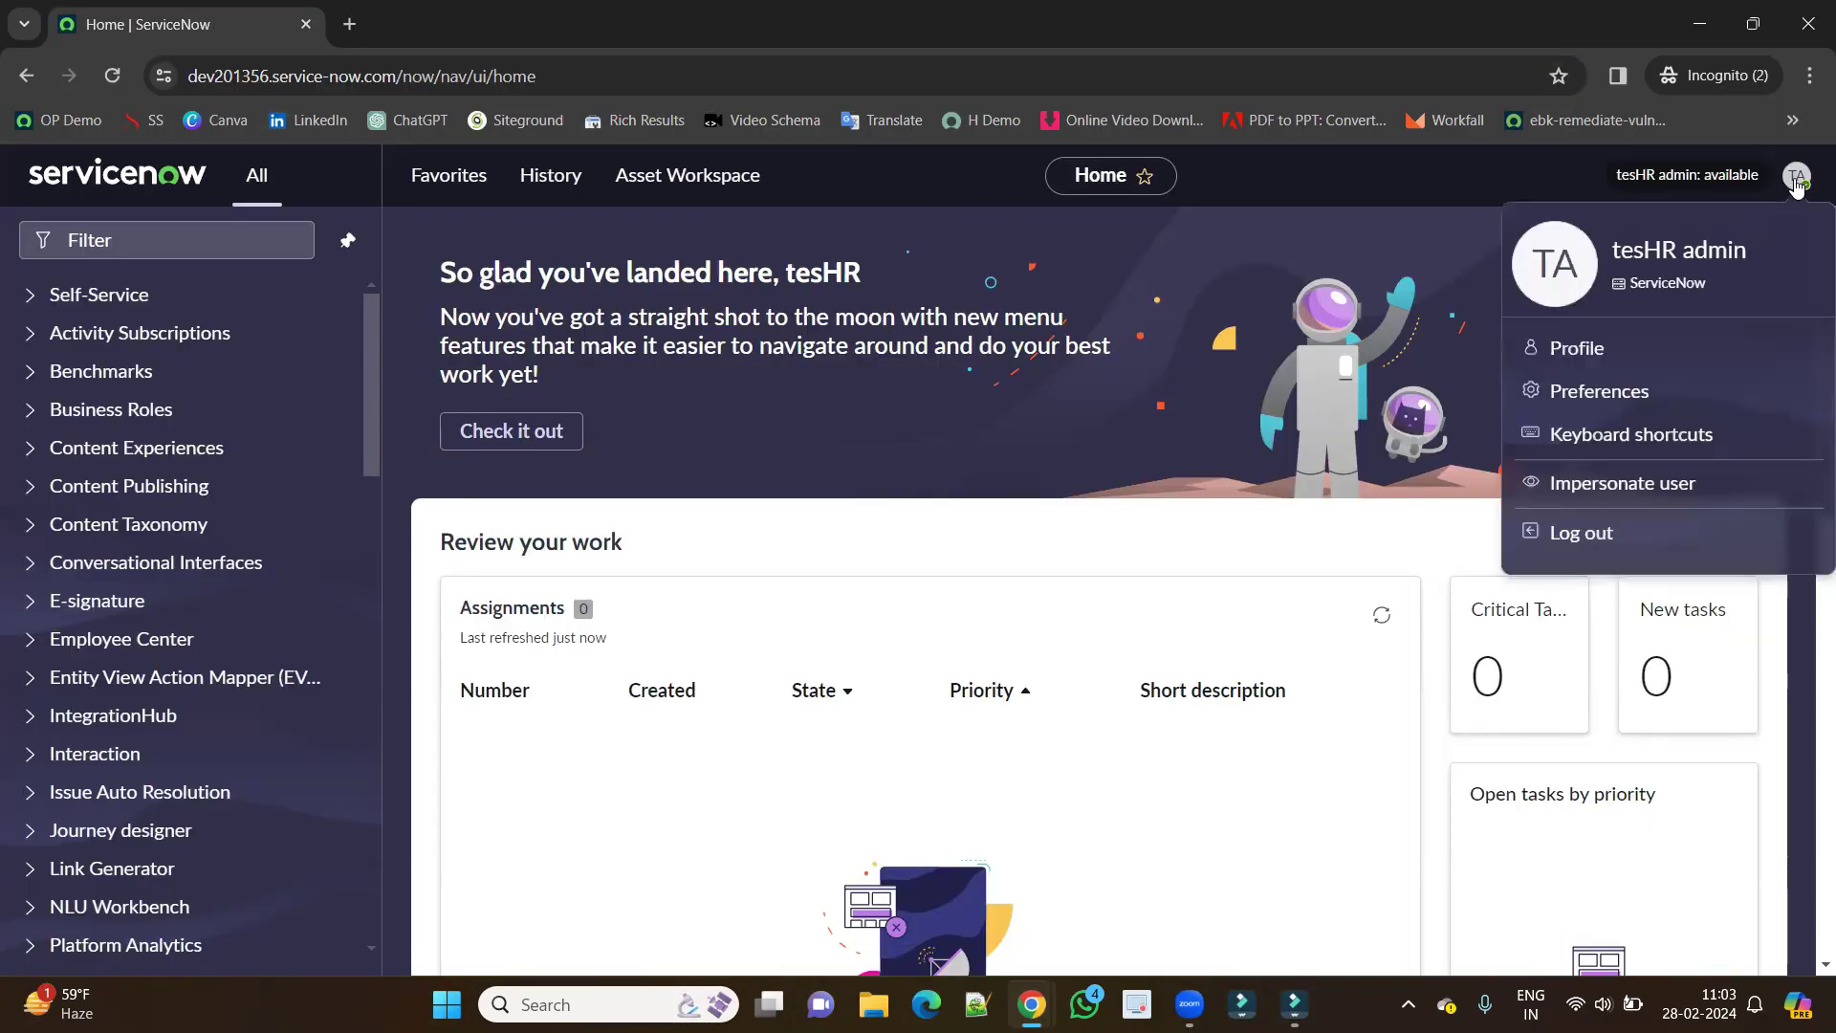
click(1602, 533)
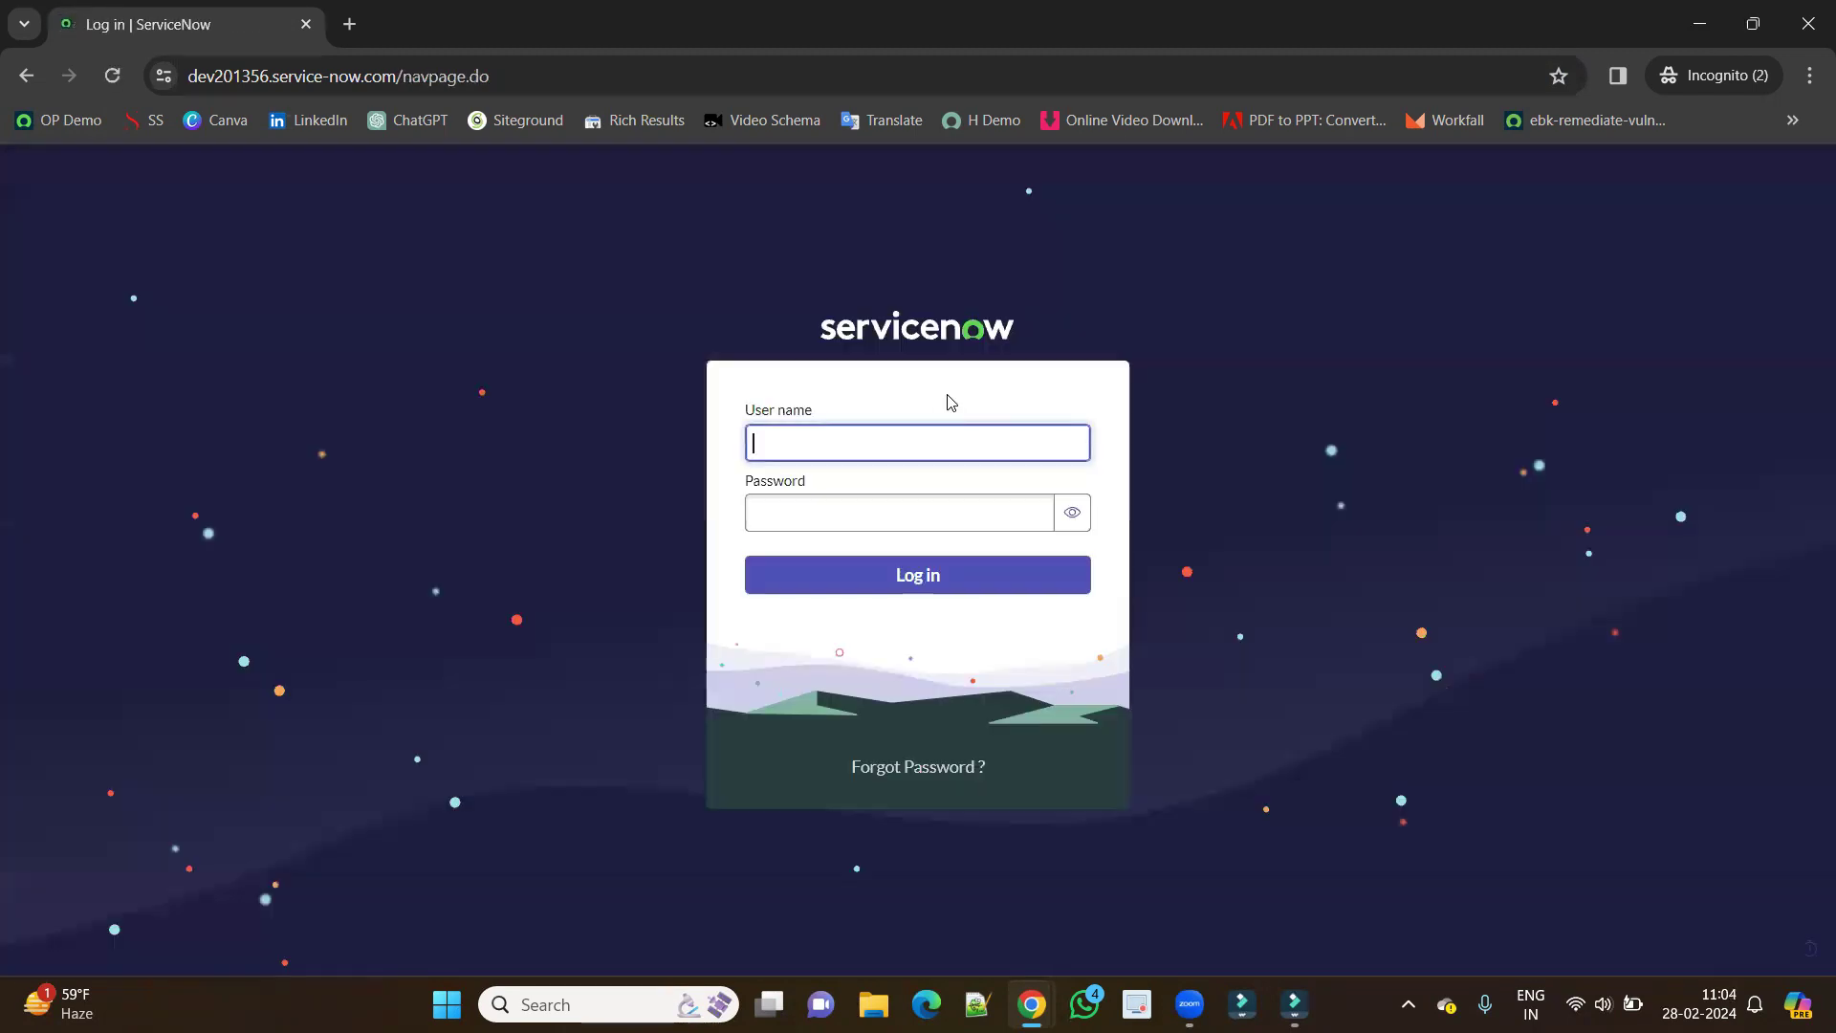
click(880, 505)
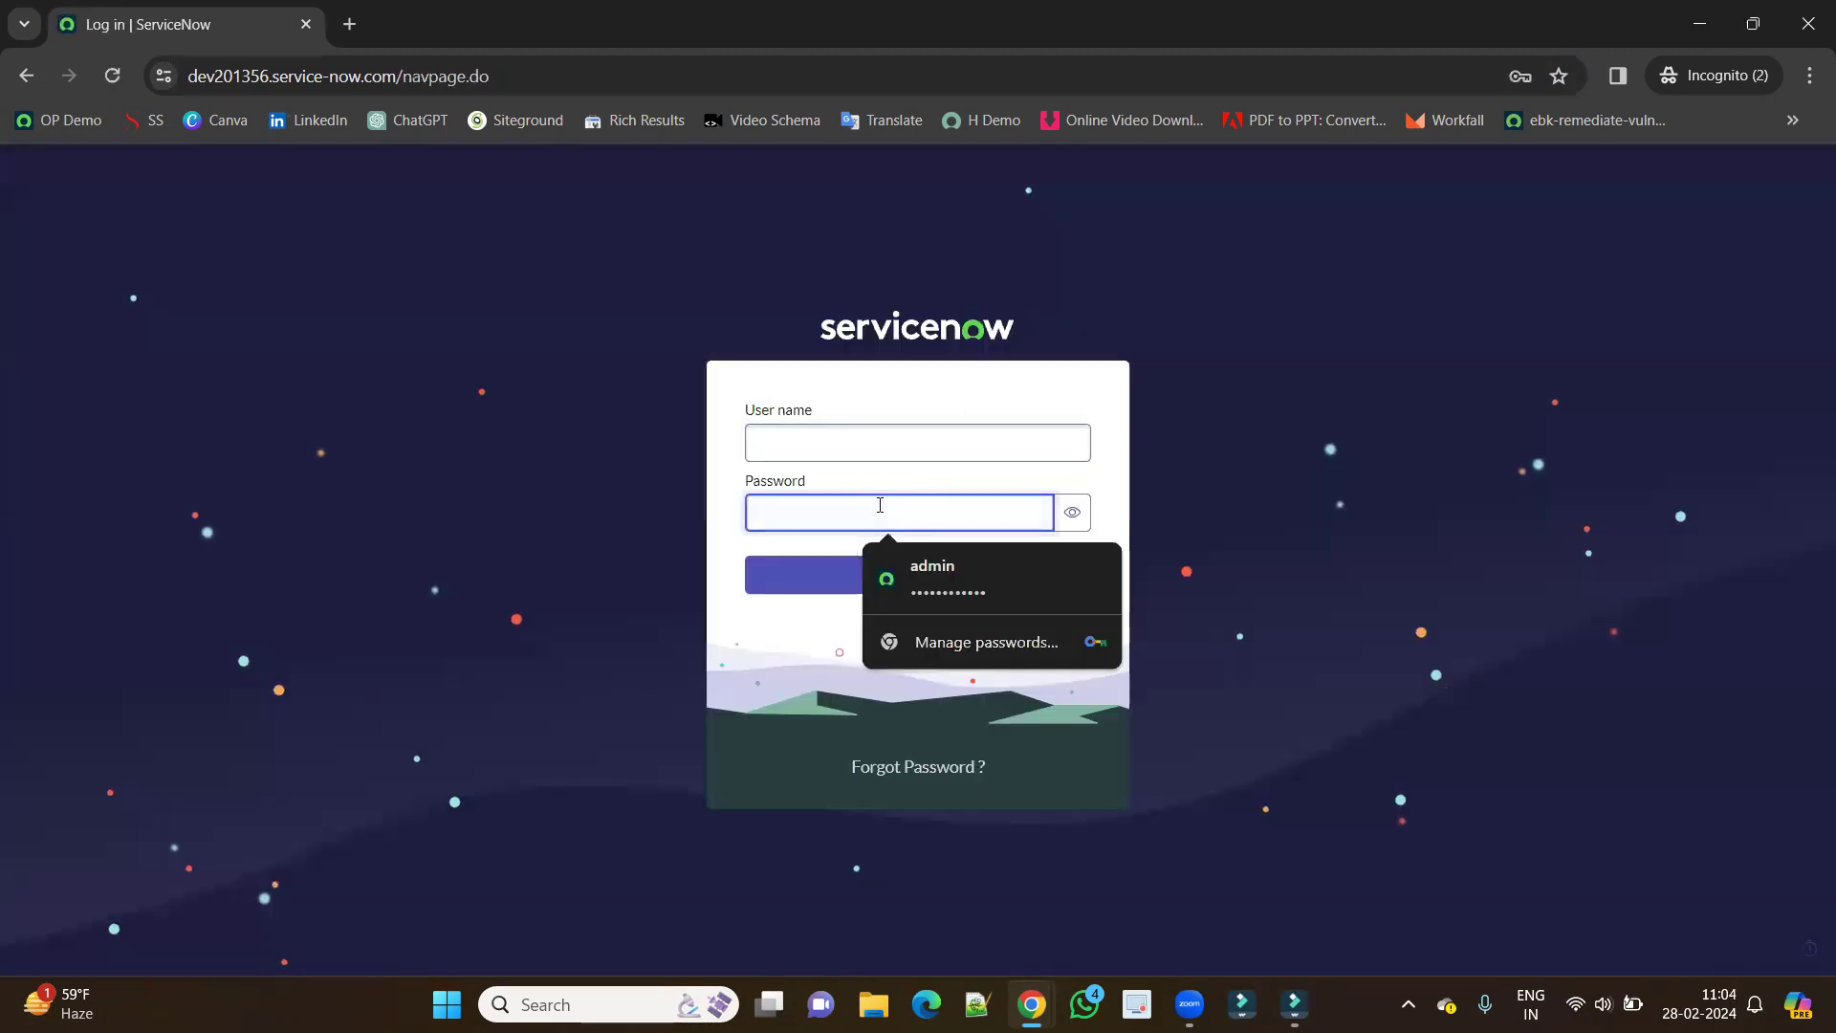
key(ctrl+v)
Enter the test user's ID as login name and the generated password as current password.
key(alt+Tab)
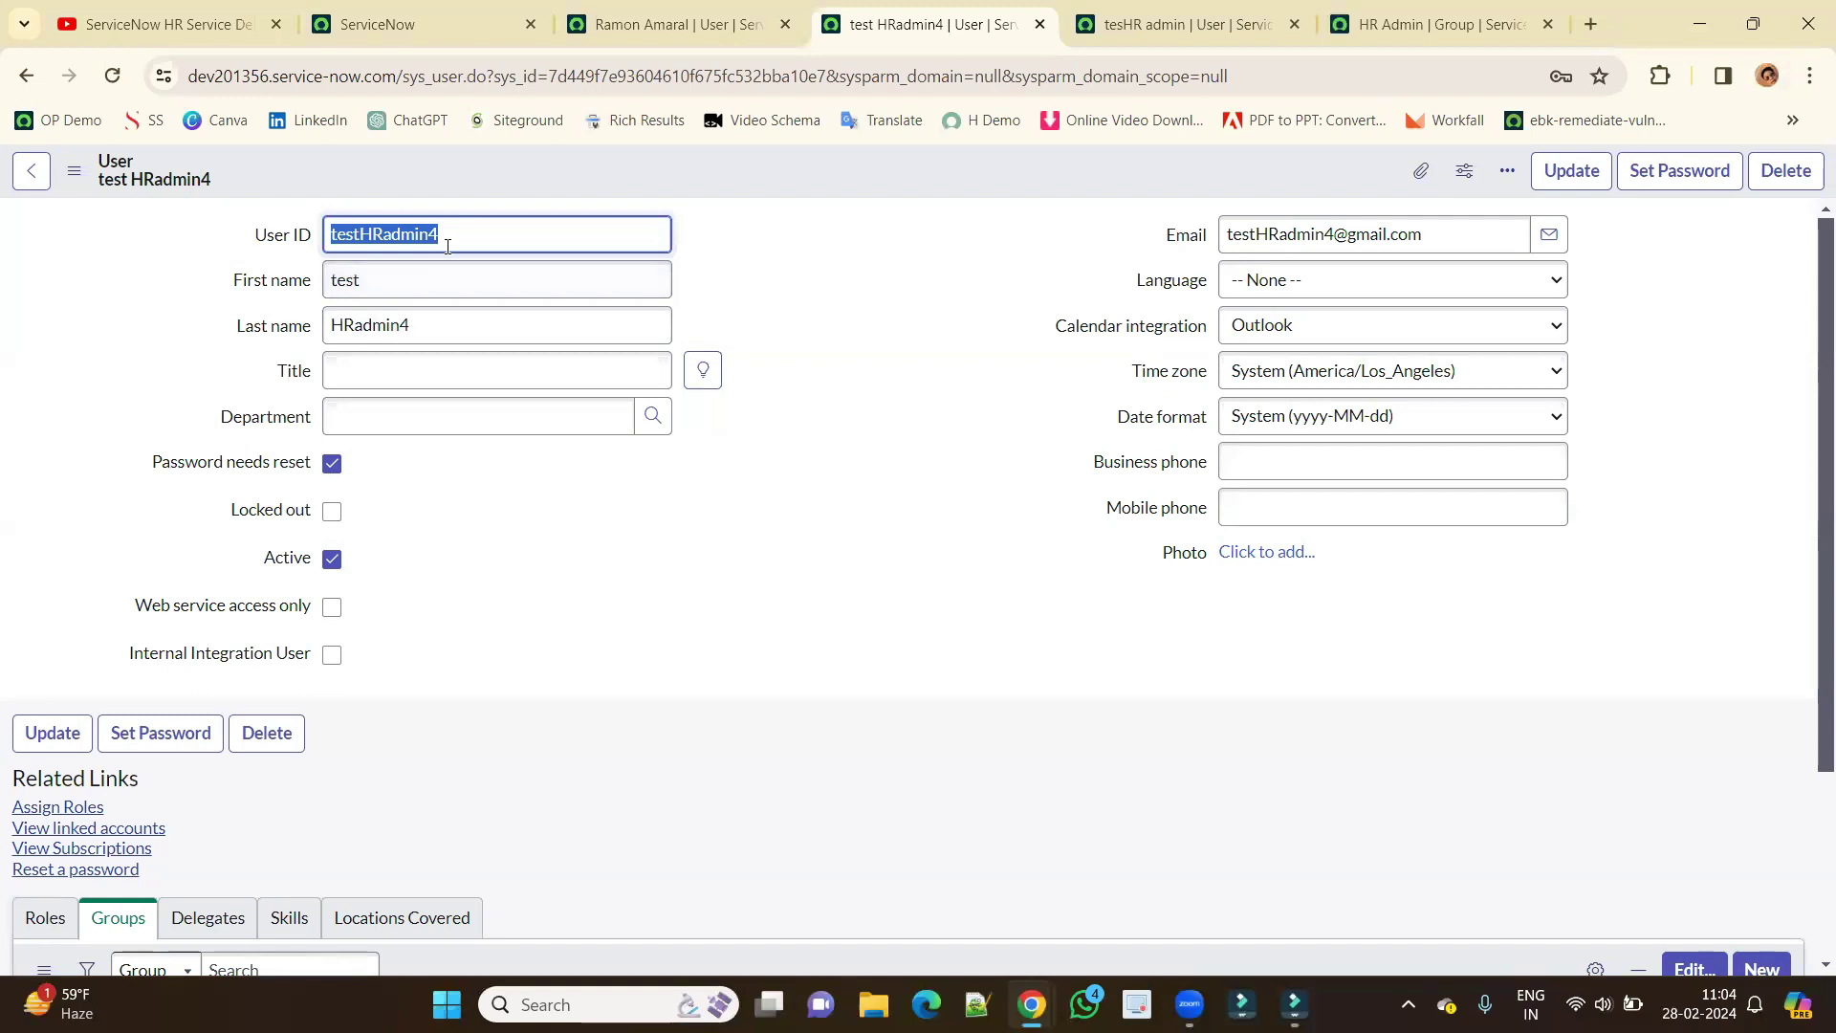
double_click(447, 243)
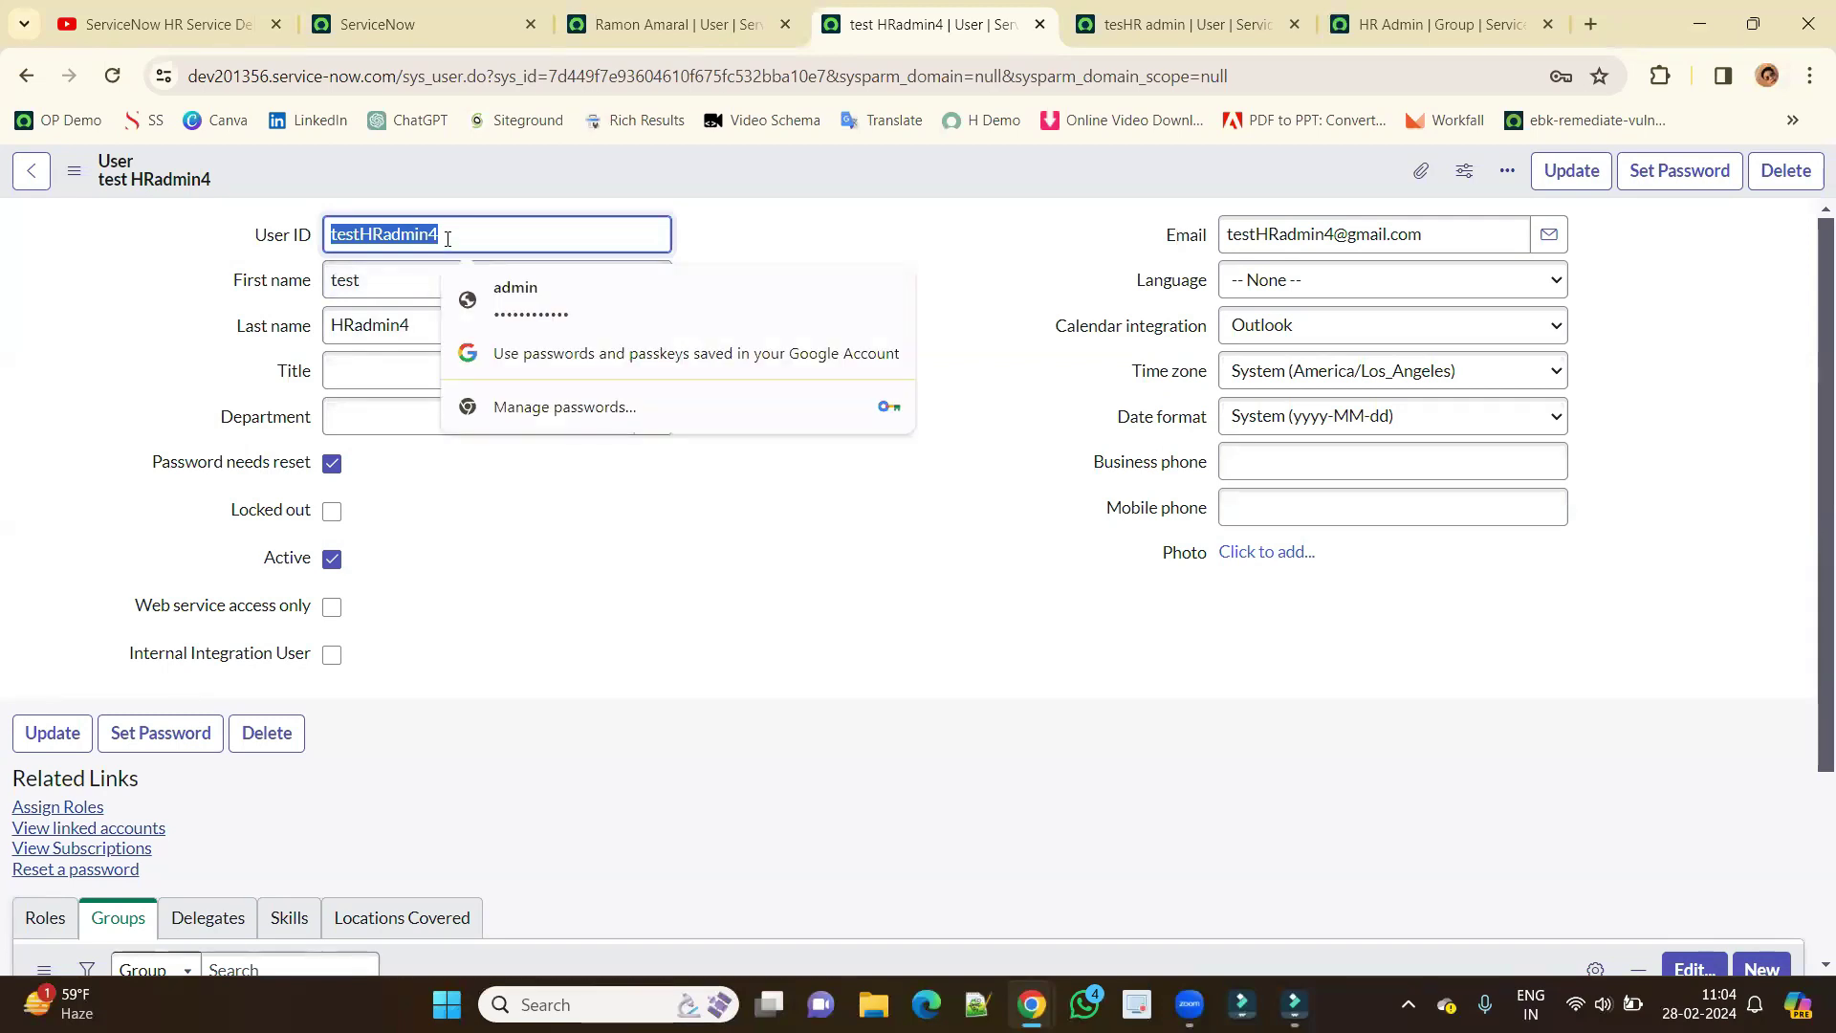
key(alt+Tab)
click(854, 439)
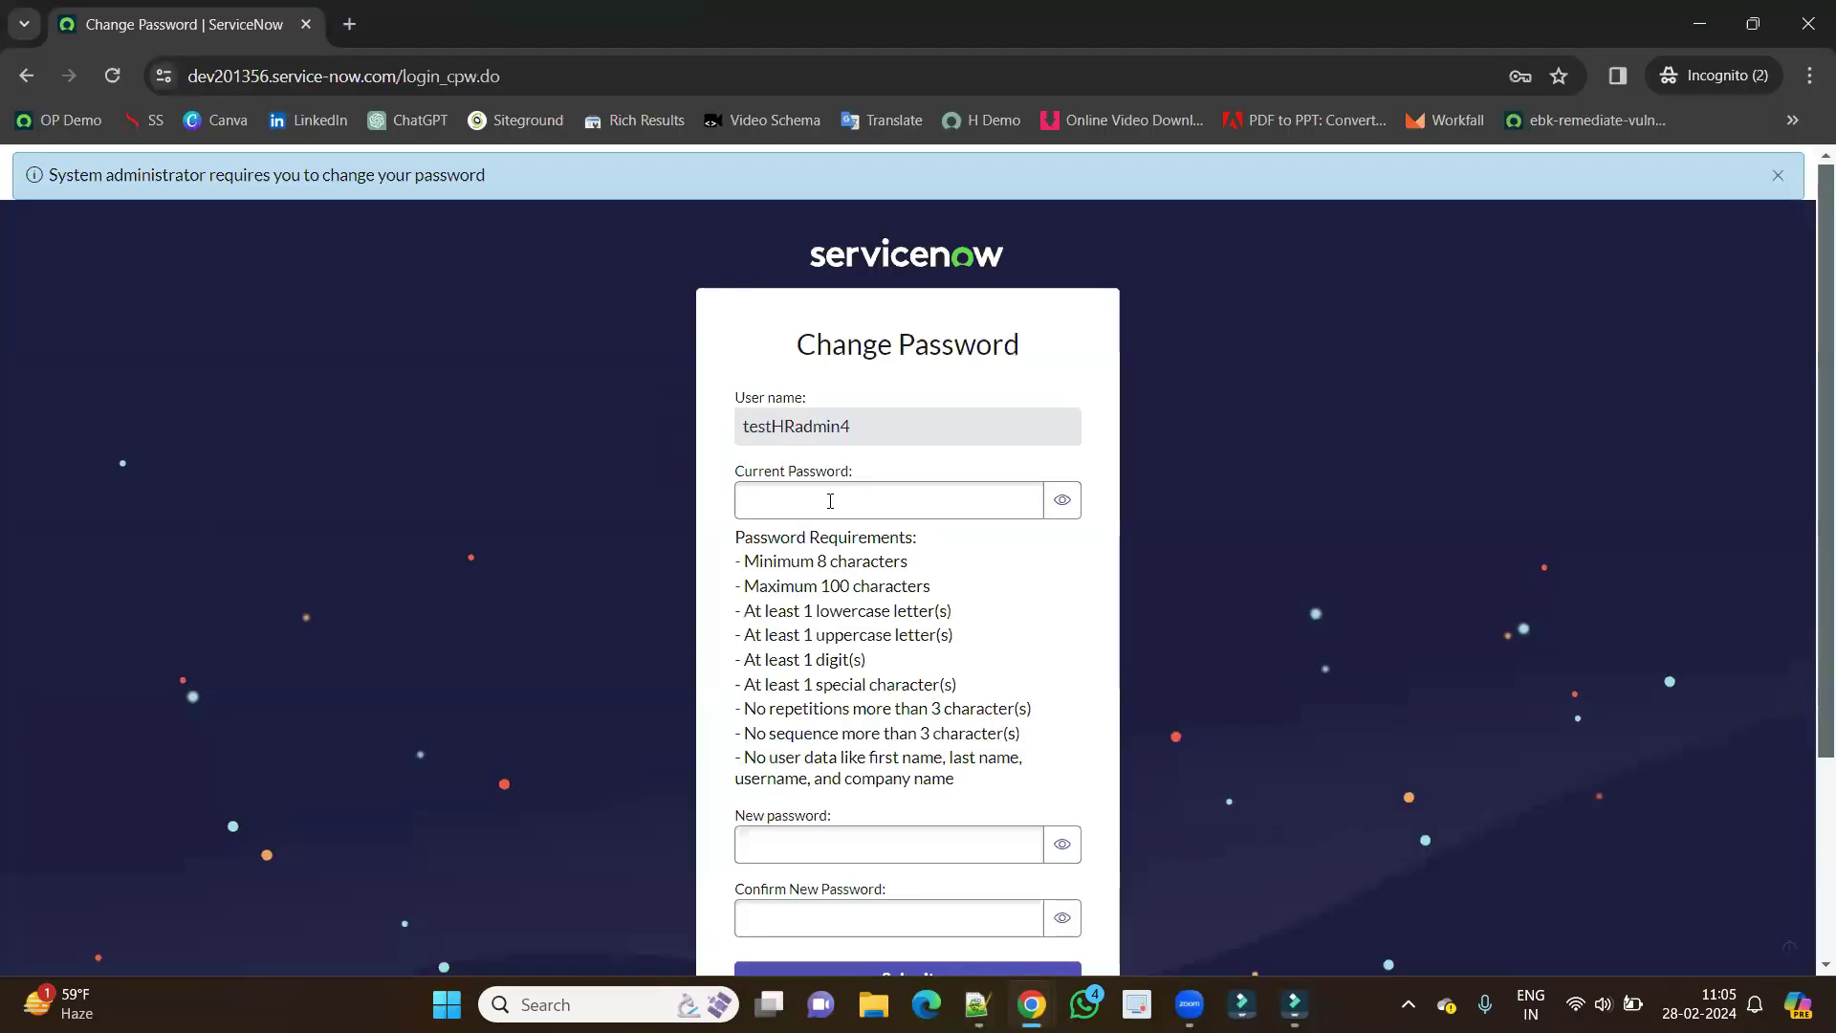
click(830, 501)
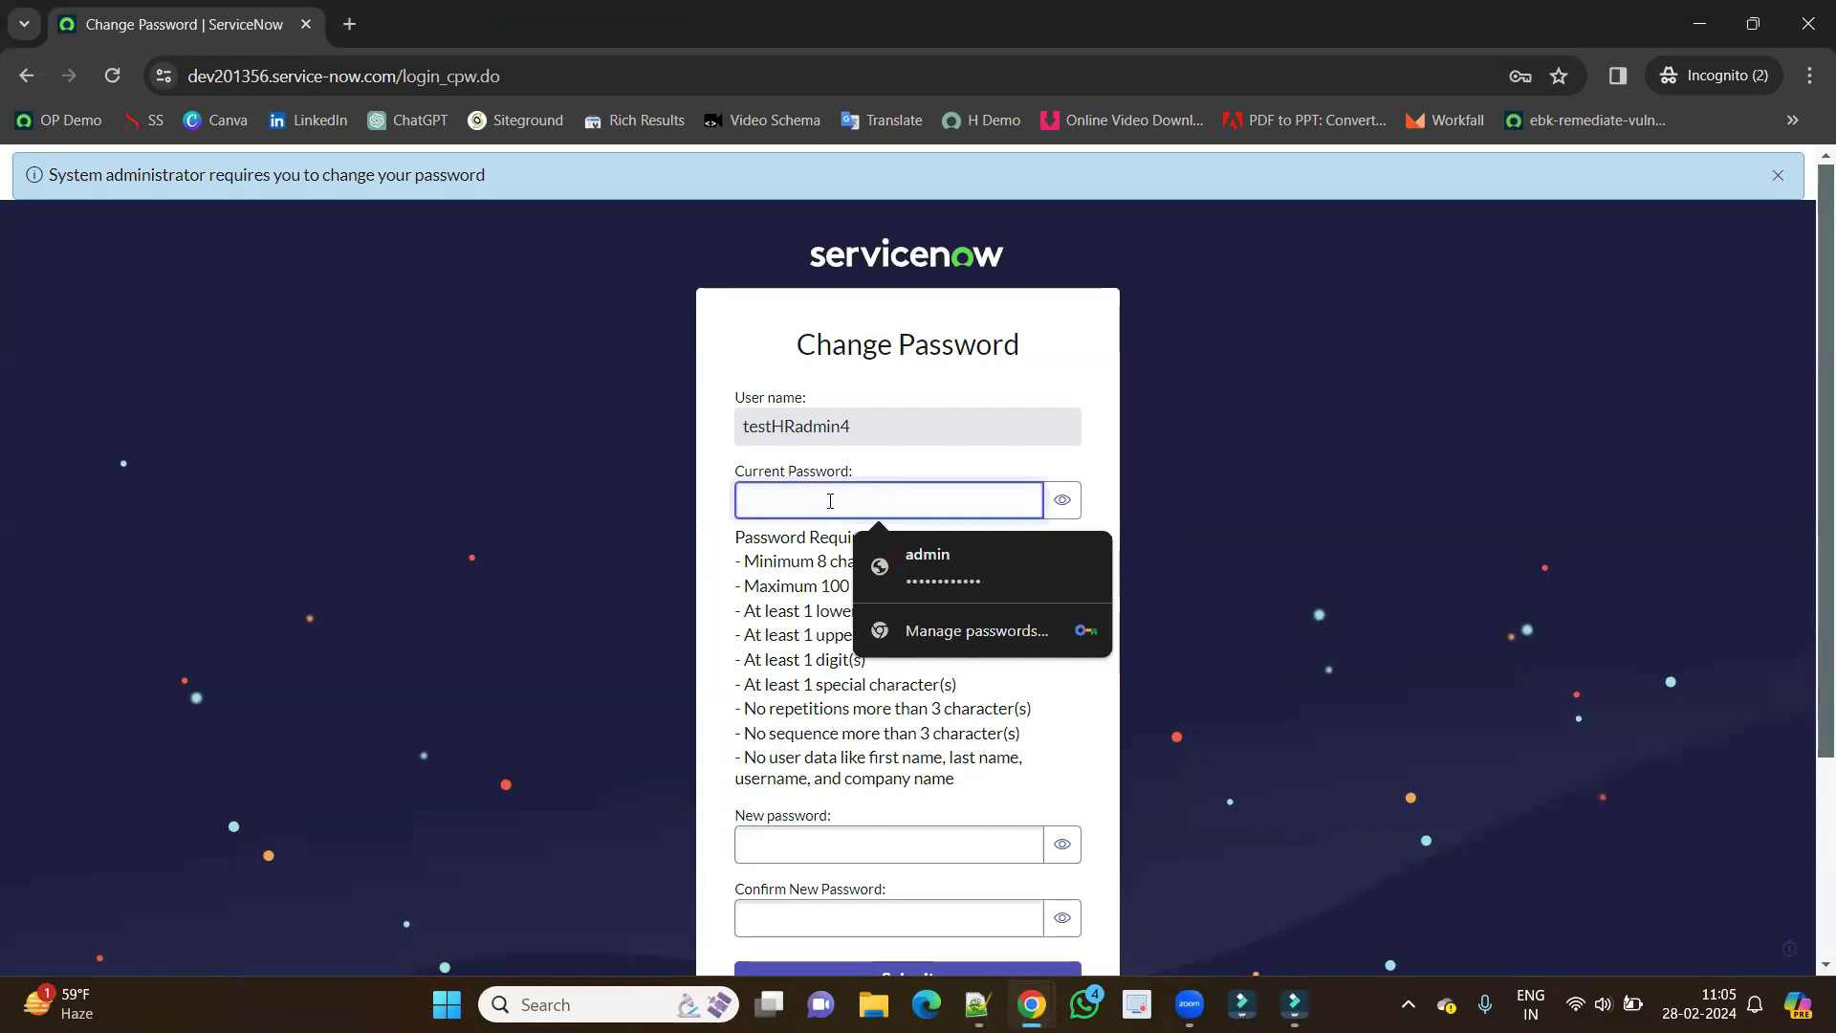
key(ctrl+v)
Enter and confirm a new password and submit the password change.
scroll(831, 536, down, 3)
click(828, 556)
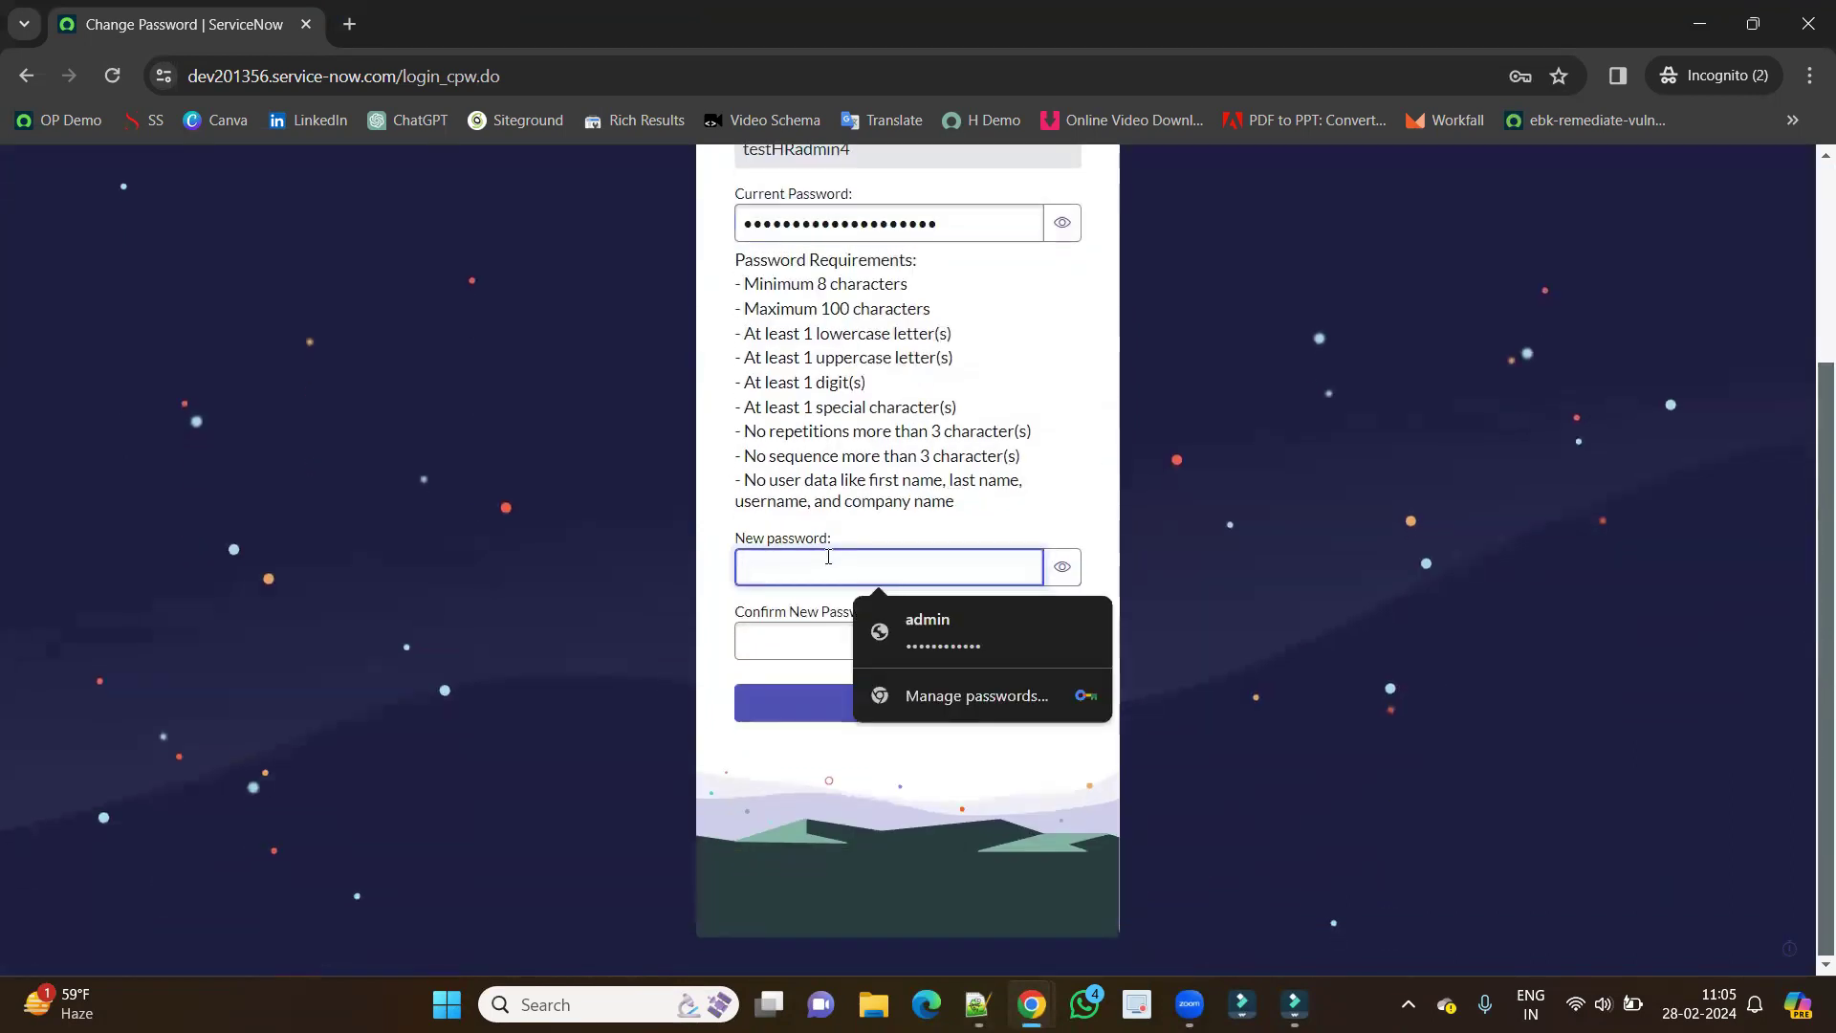
text(••)
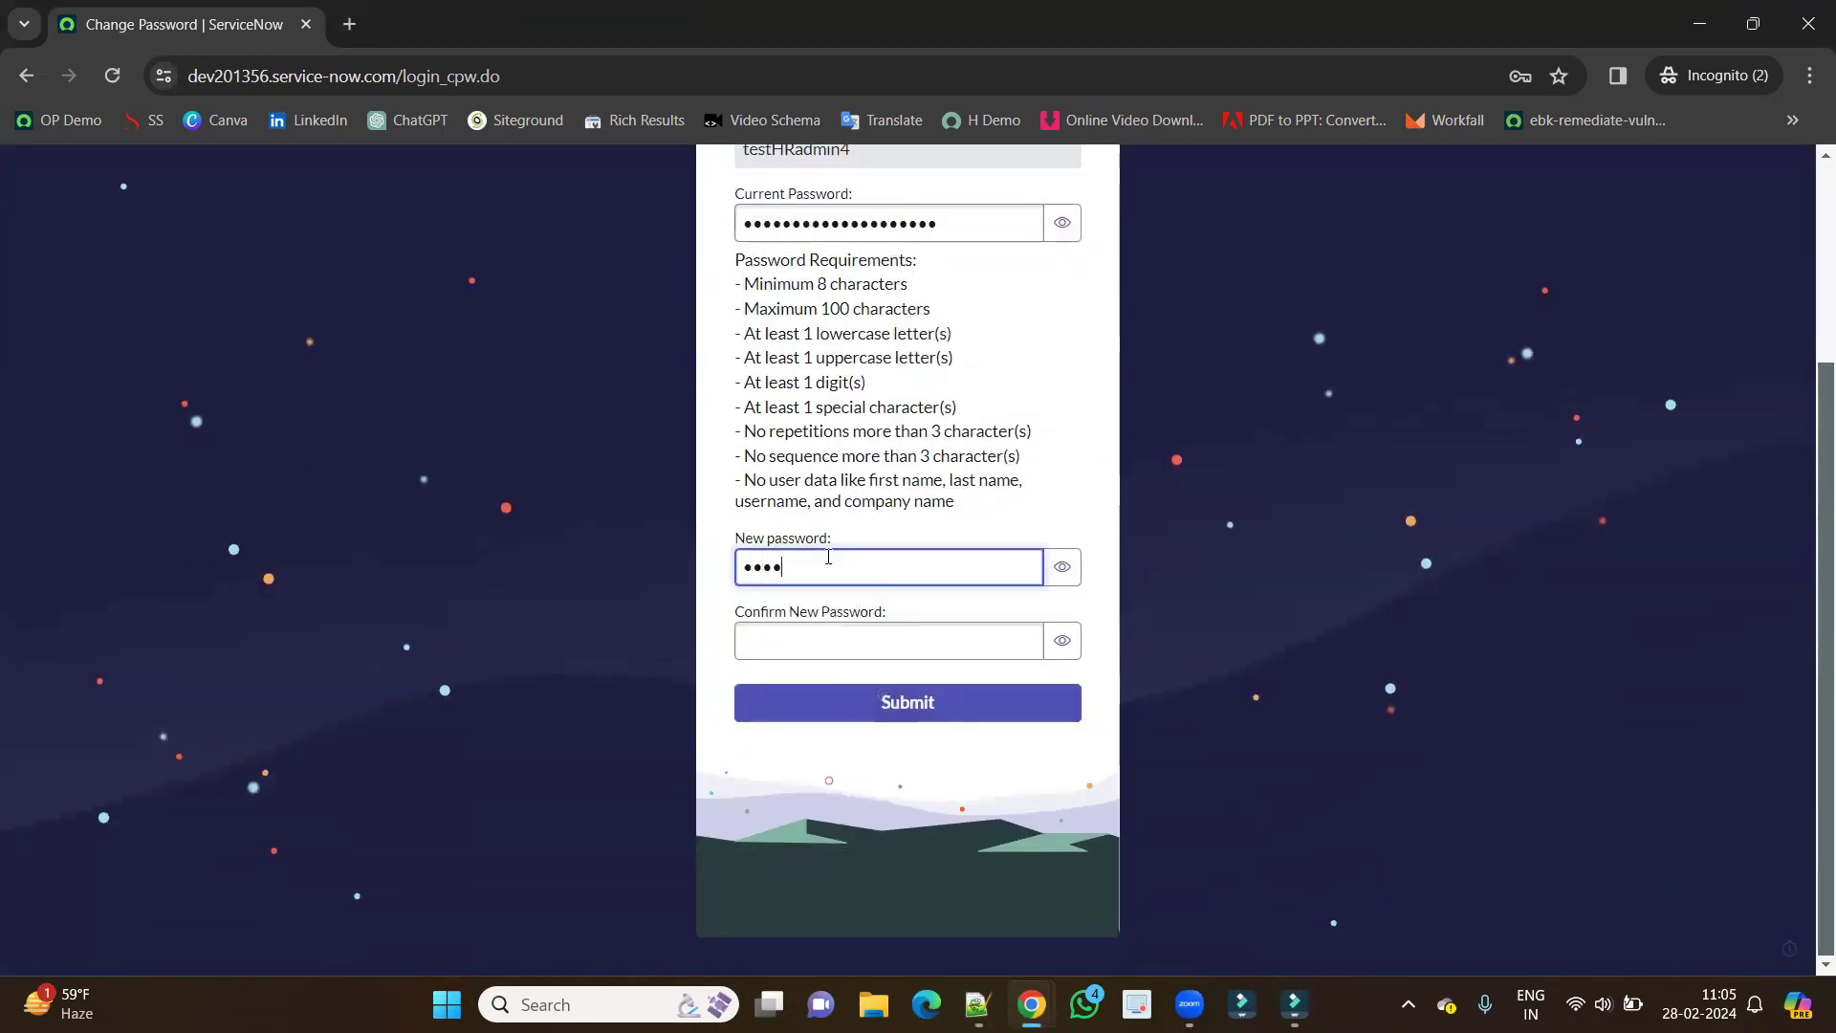
text(••••••••)
key(Tab)
key(ctrl+v)
click(886, 713)
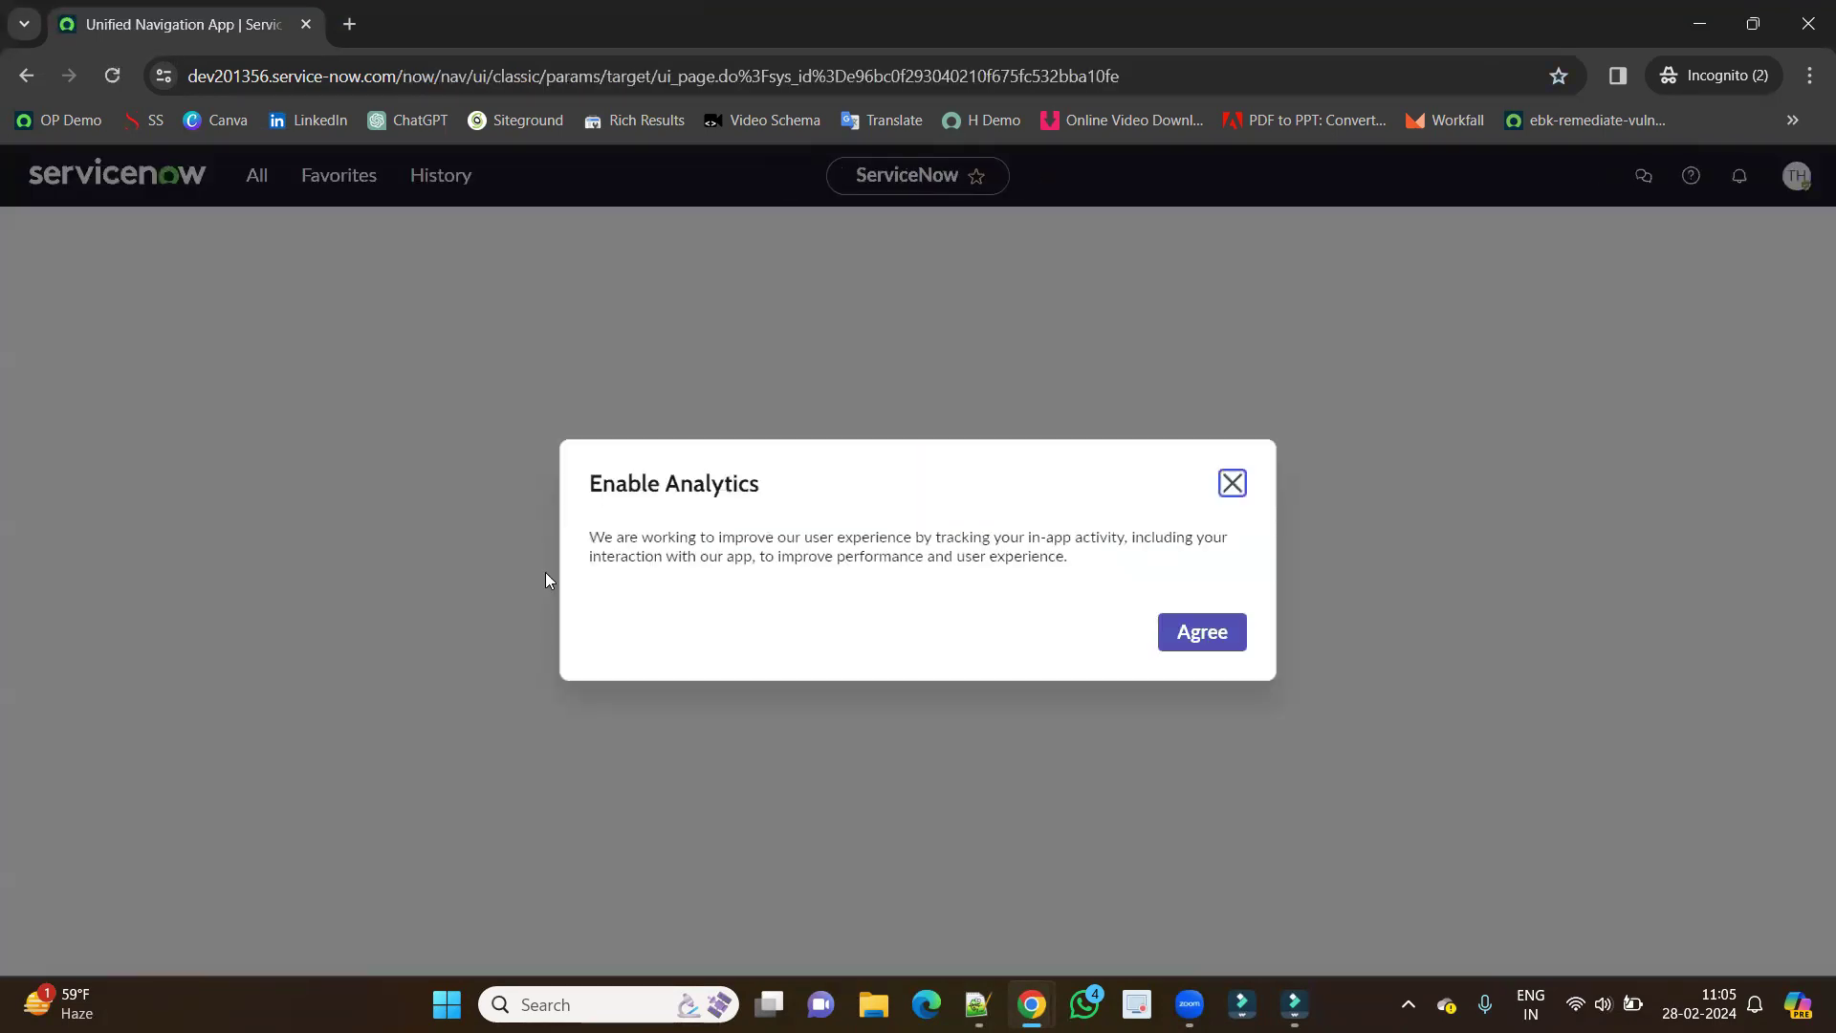
Accept the analytics prompt, pin the navigator, collapse Self-Service and close the welcome tour.
click(1234, 633)
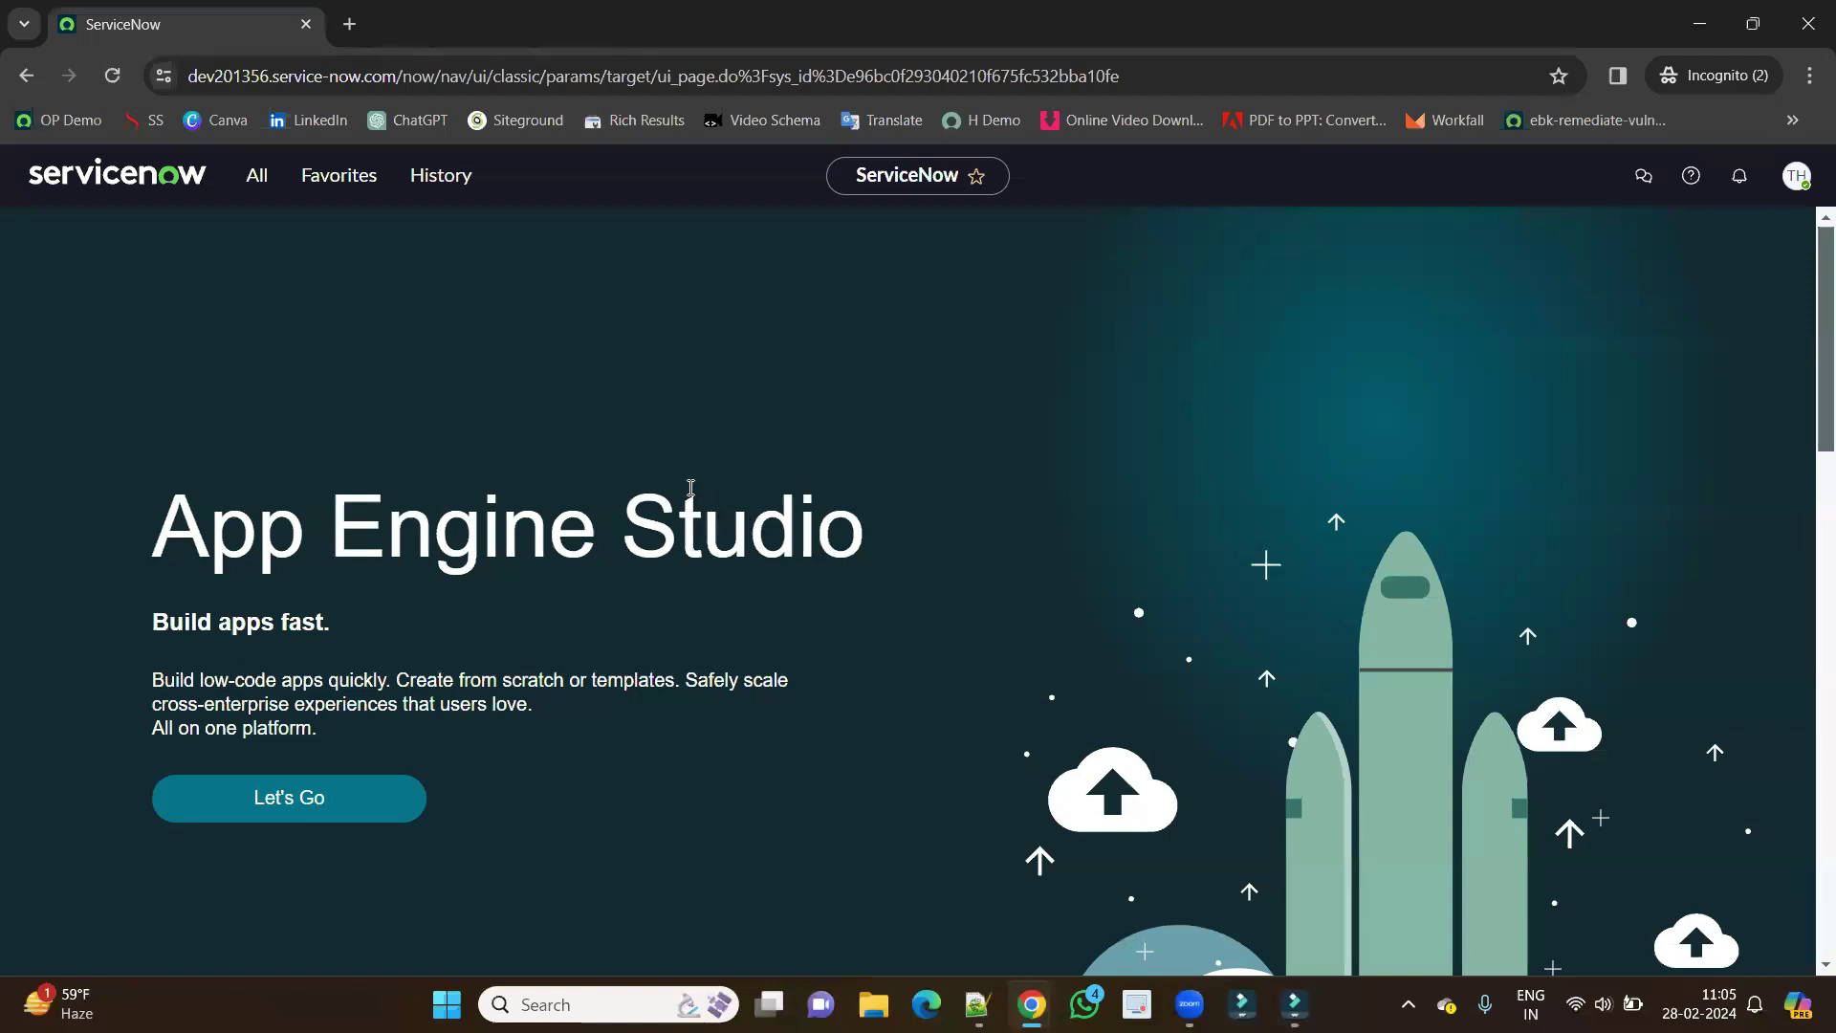
click(252, 180)
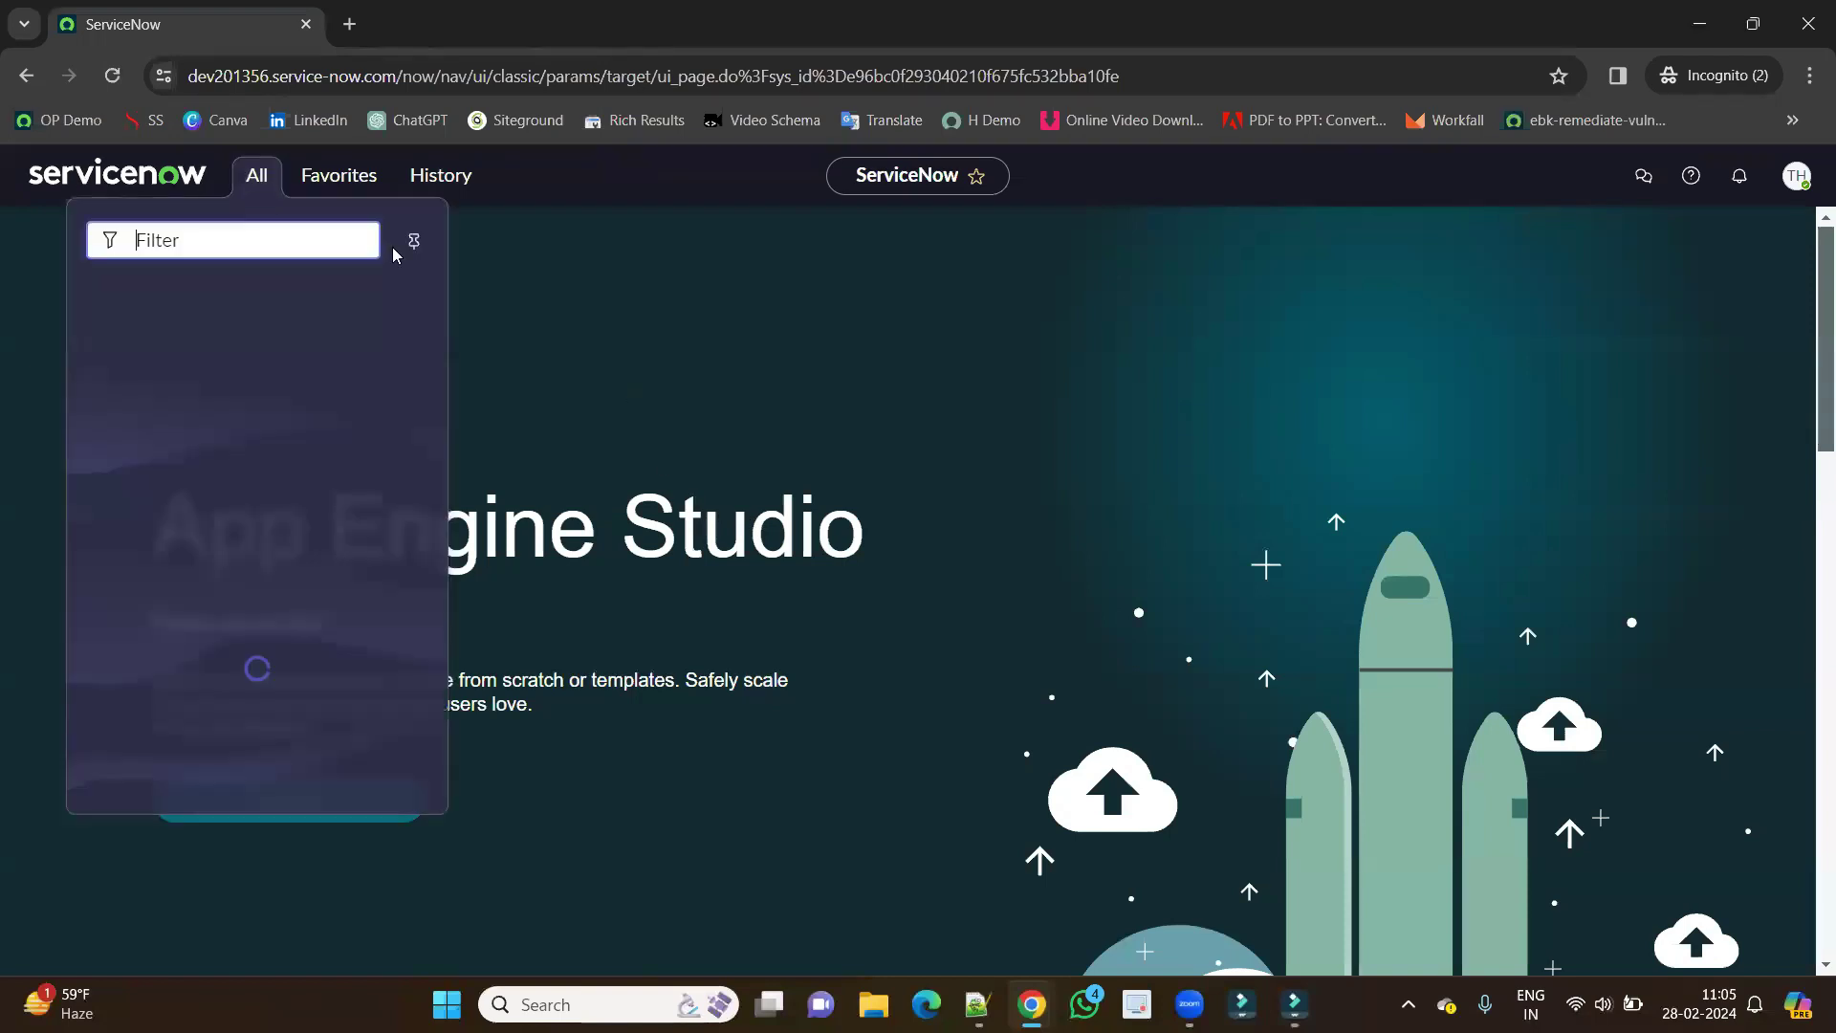
click(414, 240)
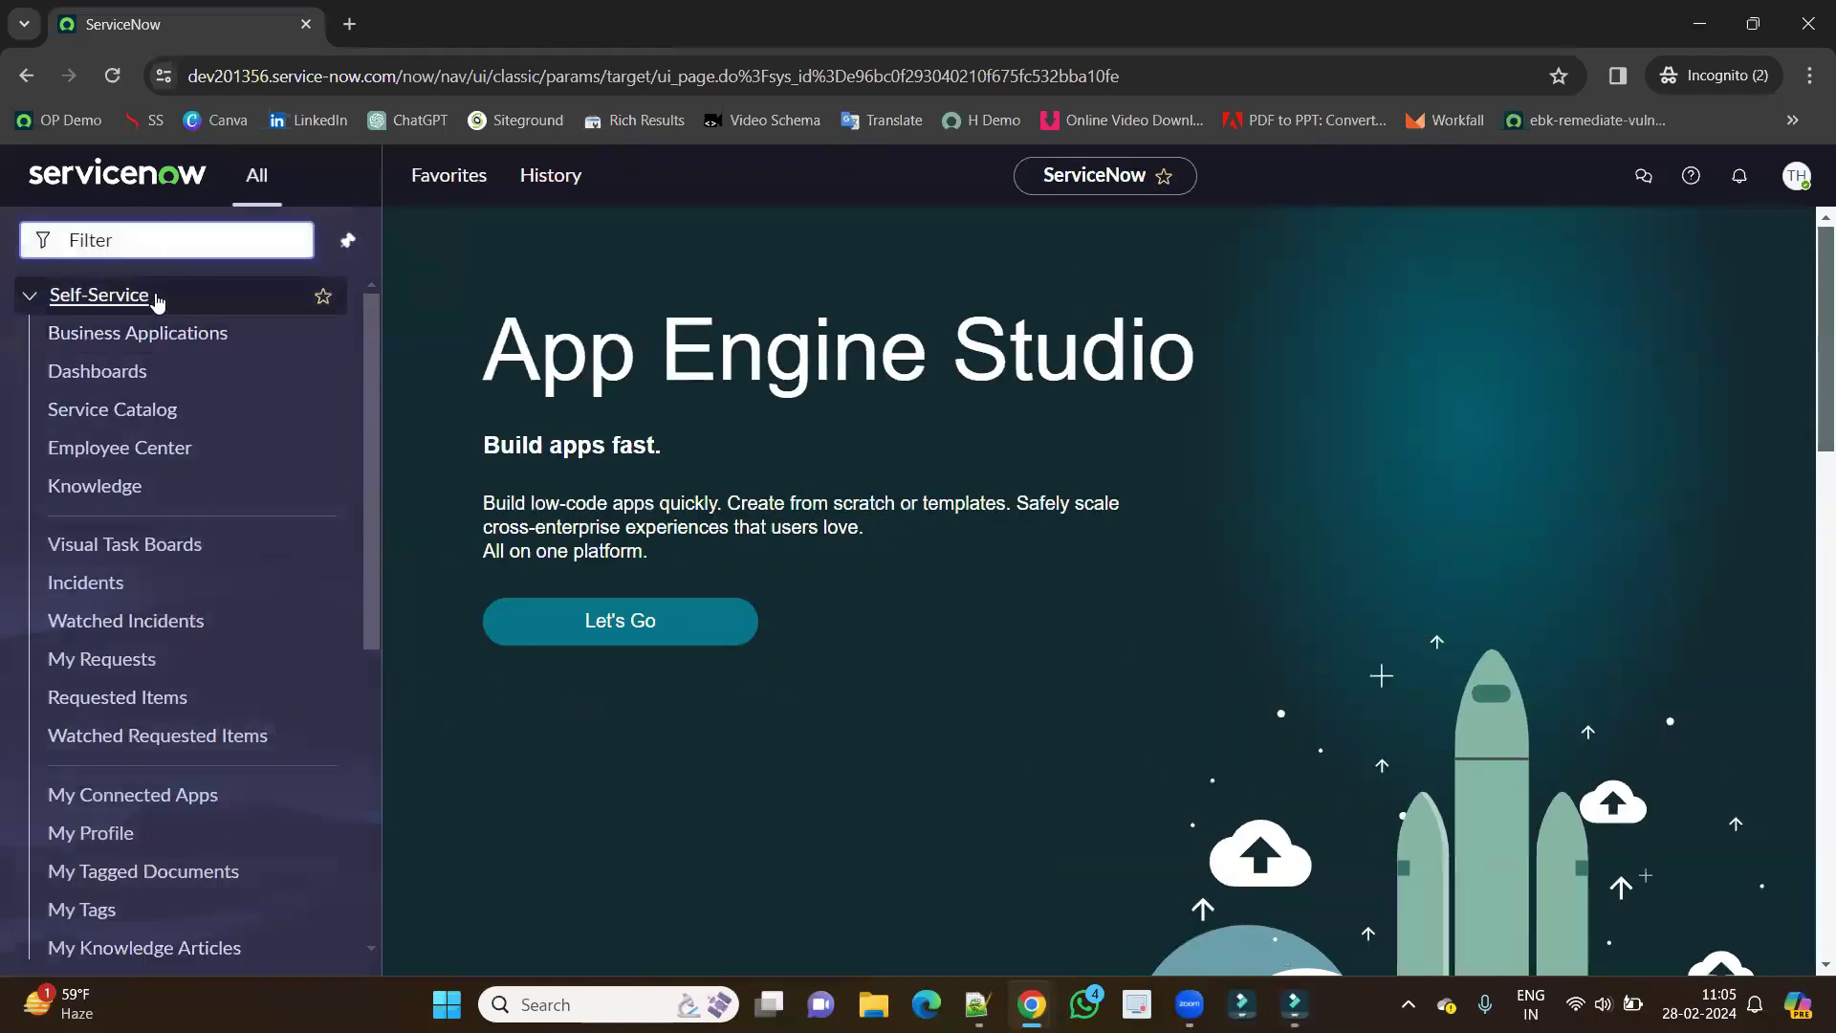
click(156, 296)
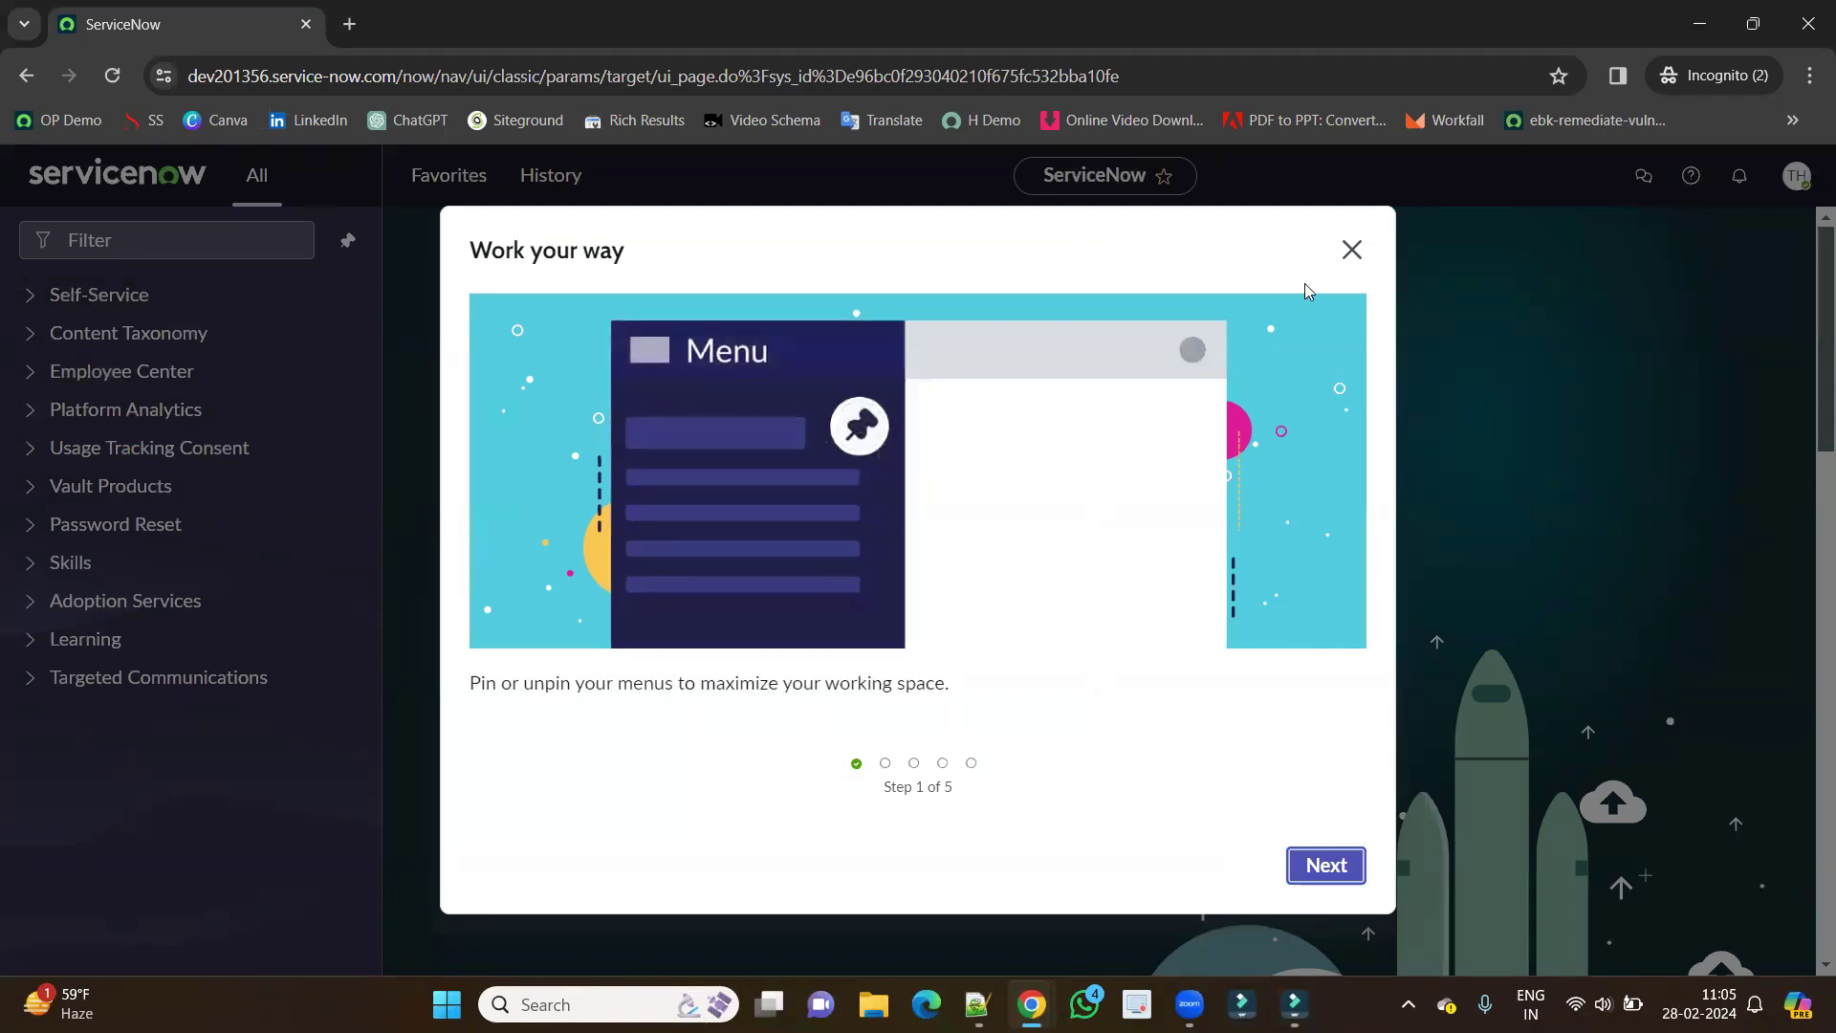
click(1353, 249)
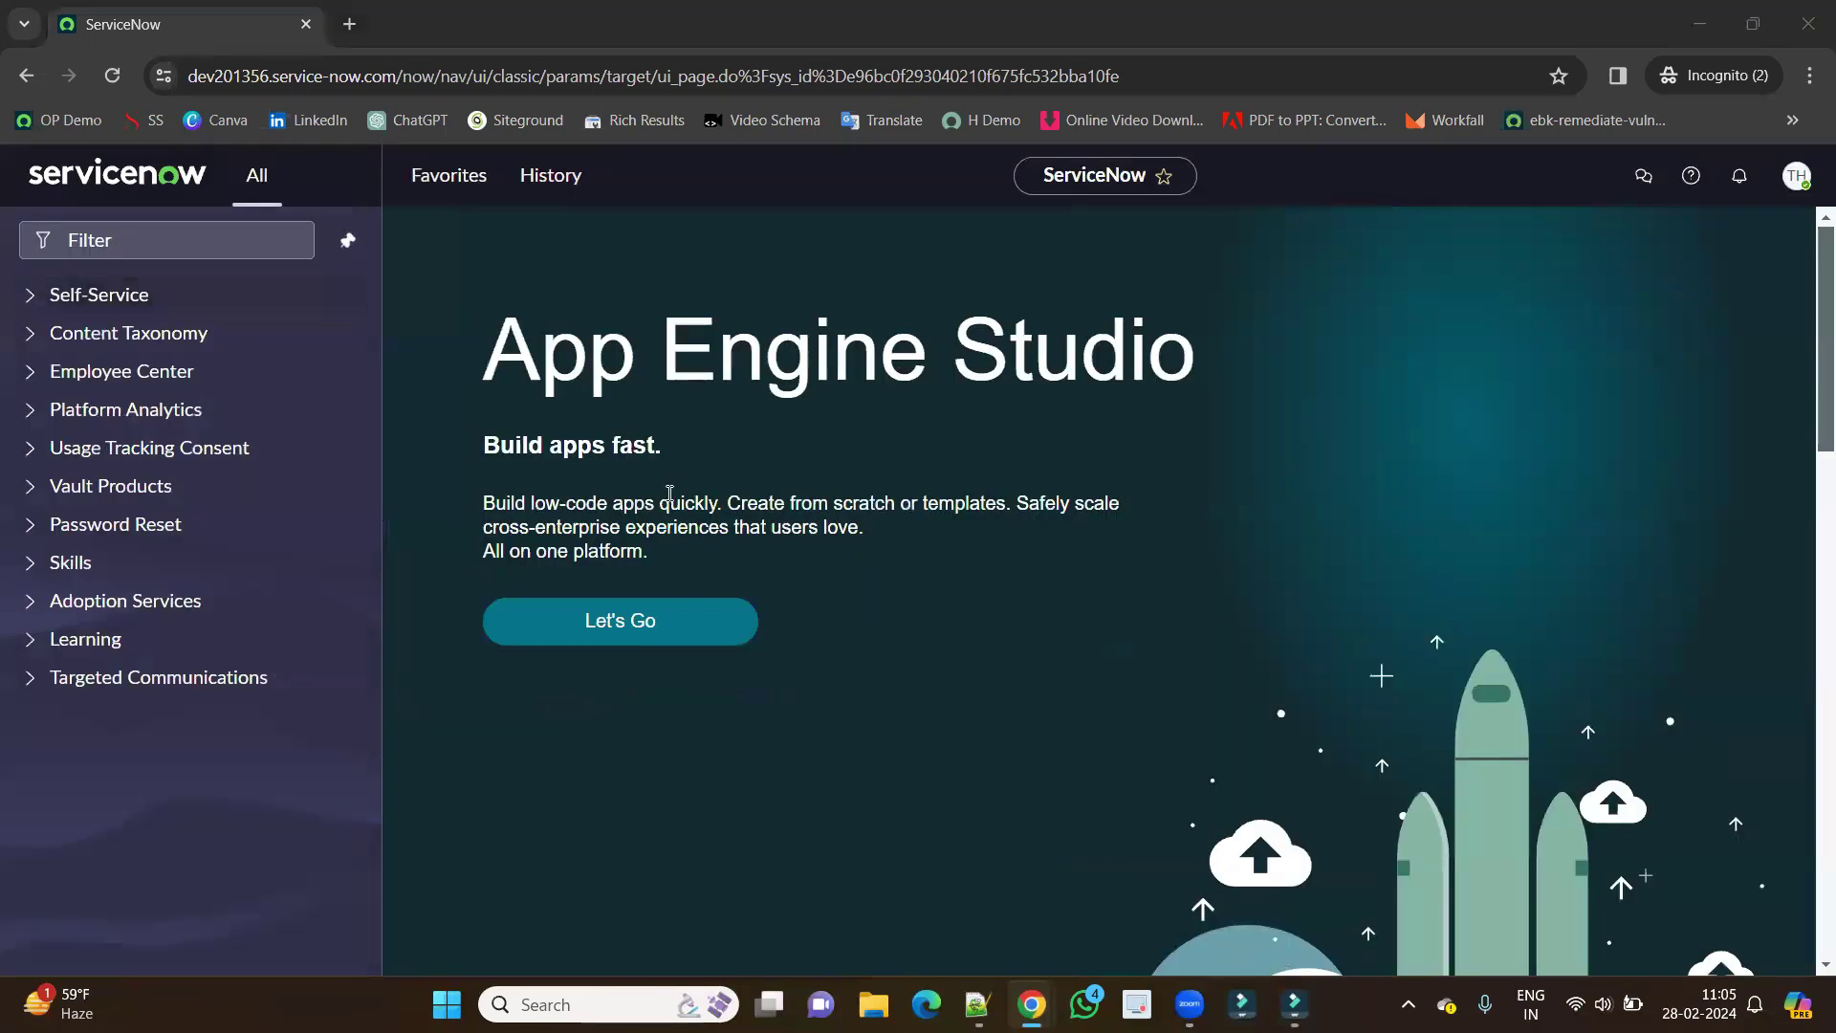
key(alt+Tab)
Impersonate the recently used user from the admin home, then reload the test HR admin's record.
key(alt+Tab)
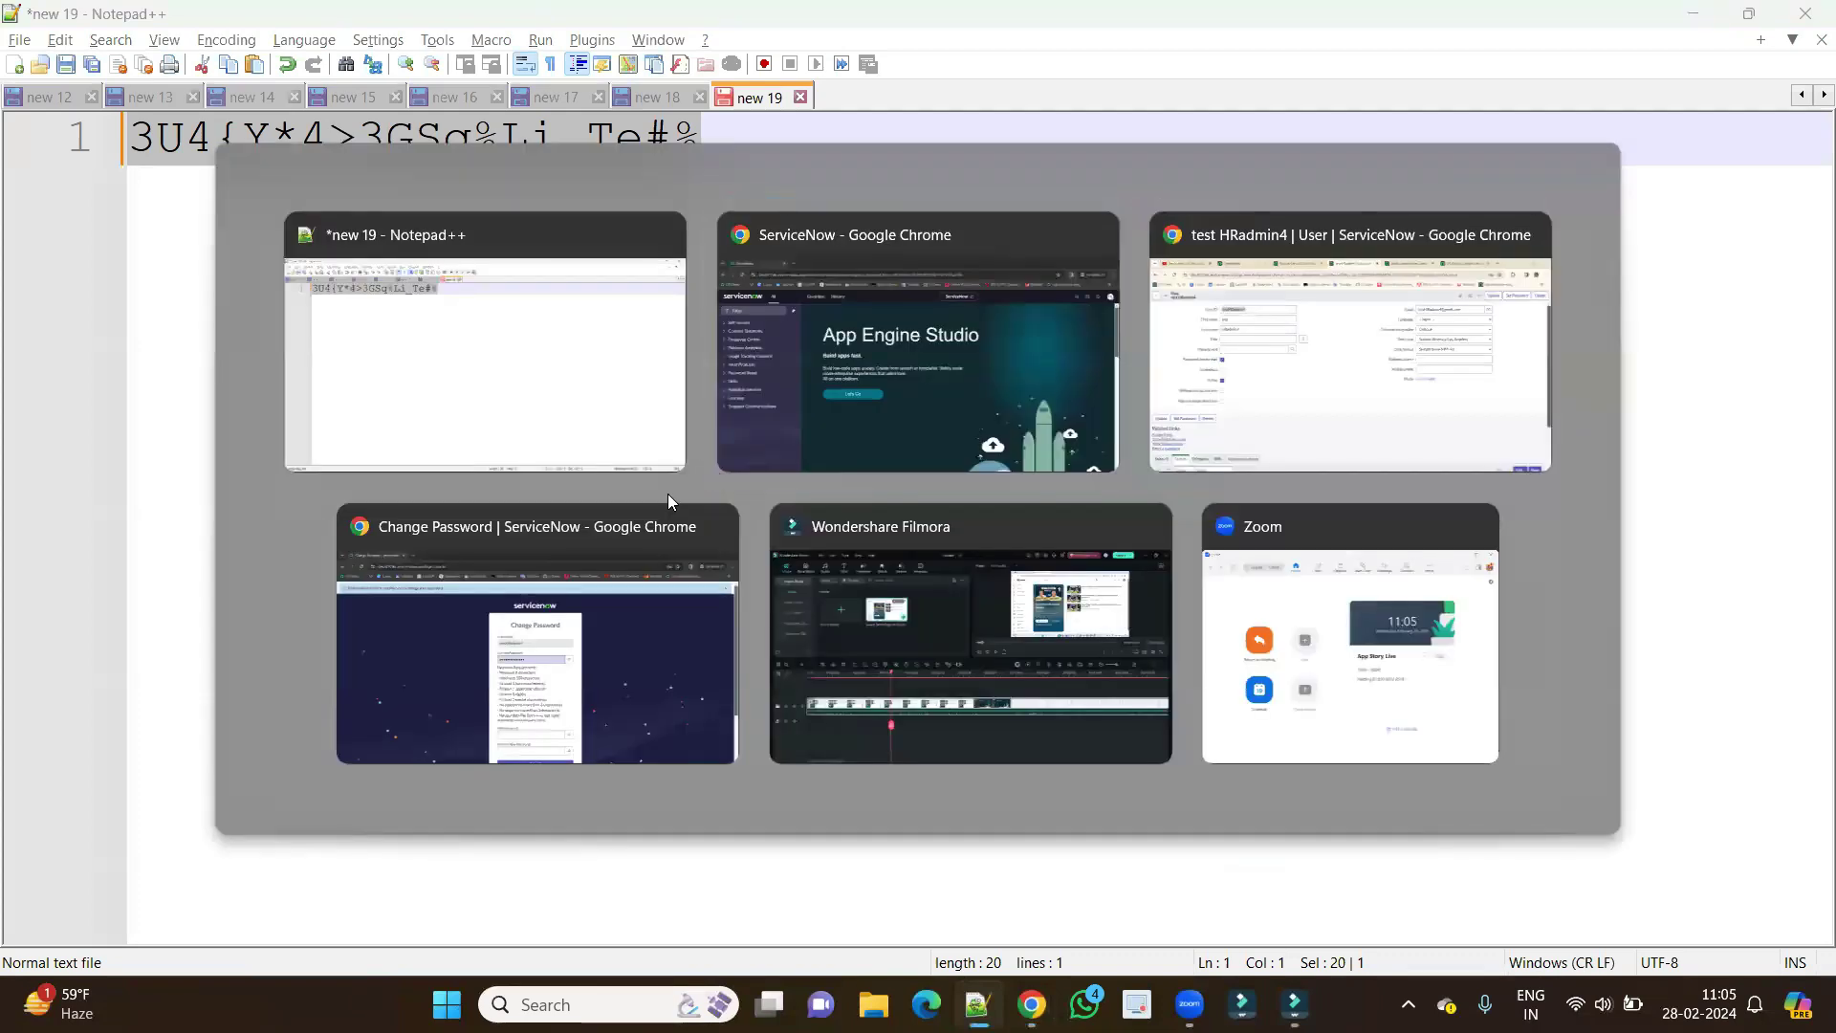
key(alt+Tab)
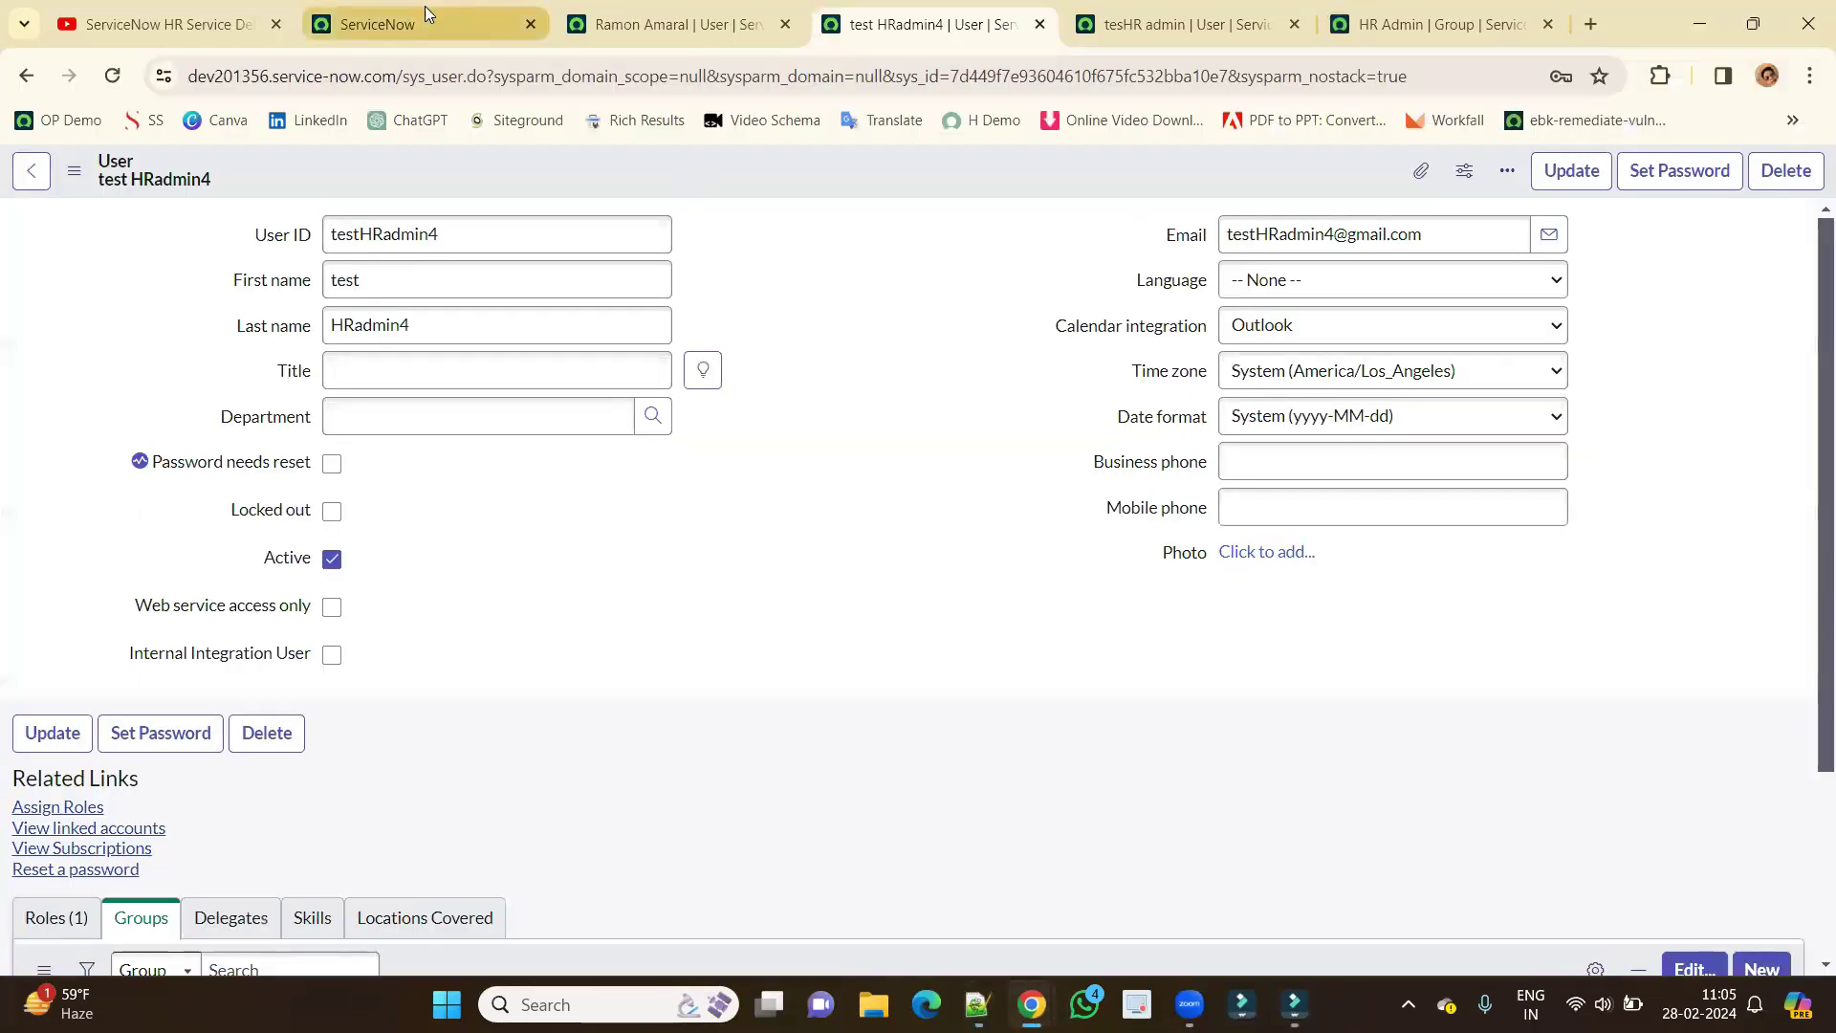
click(422, 20)
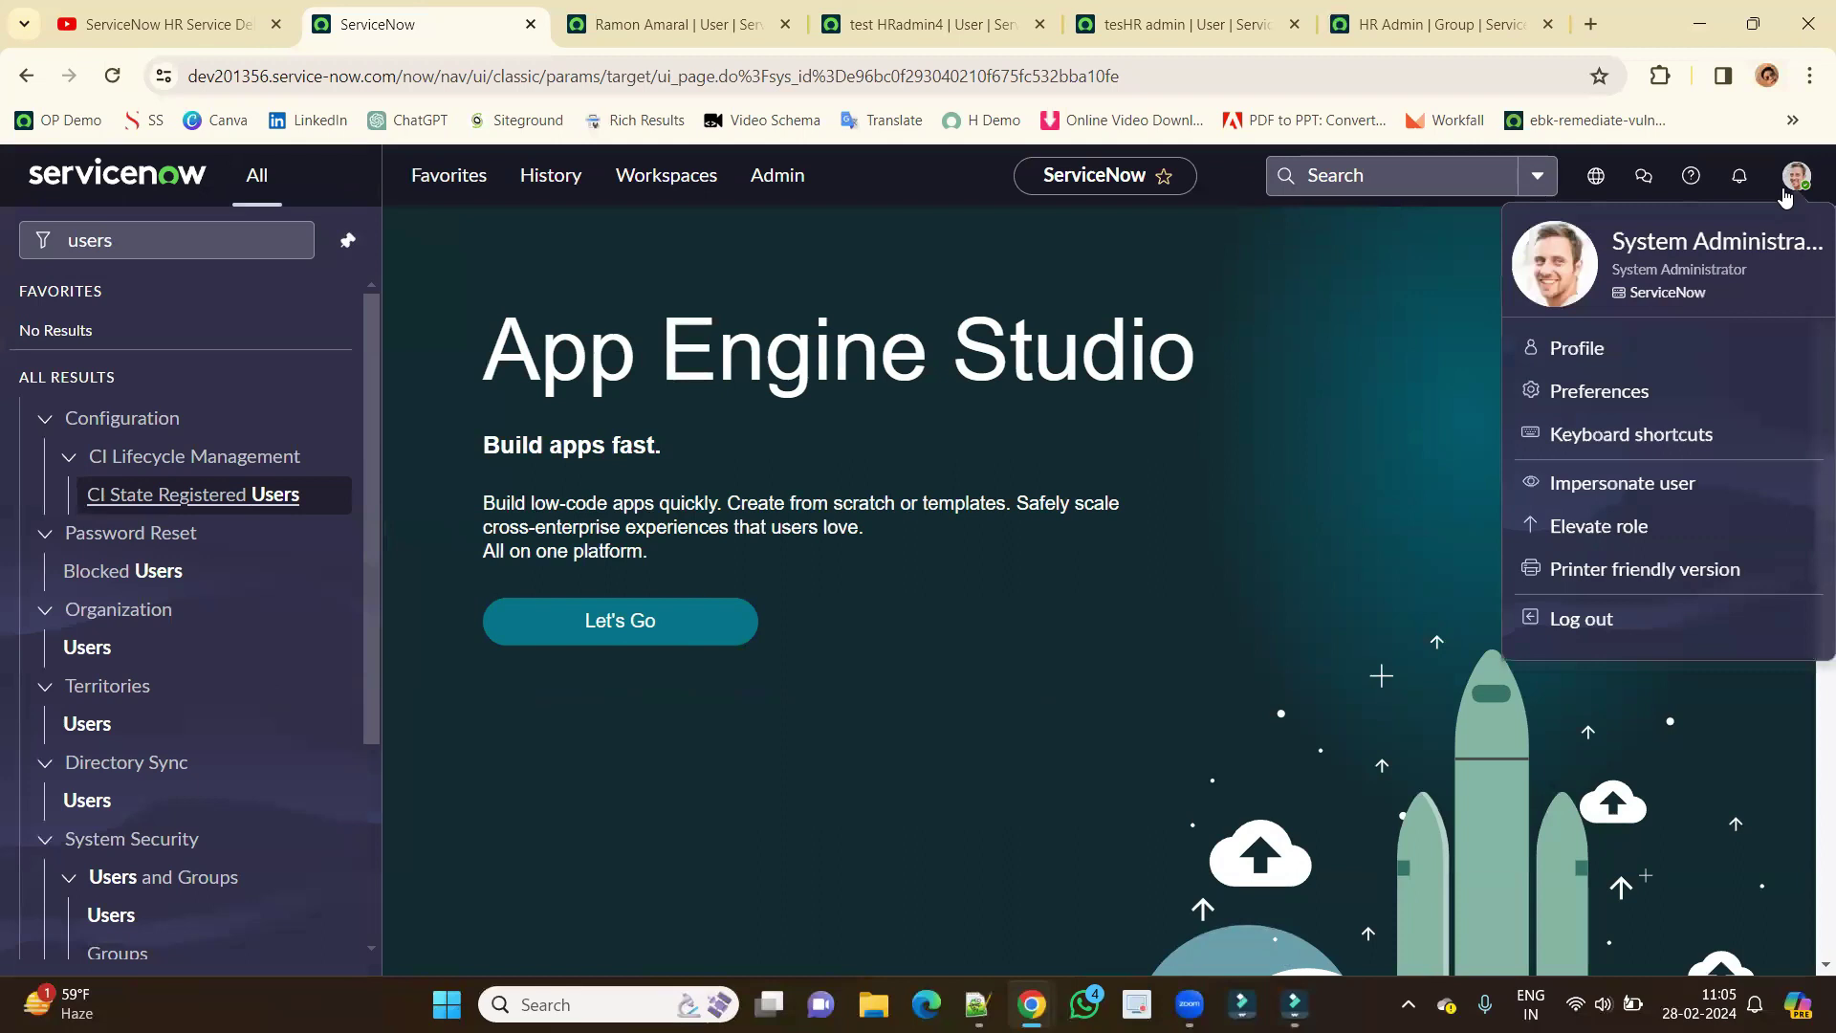
click(1597, 492)
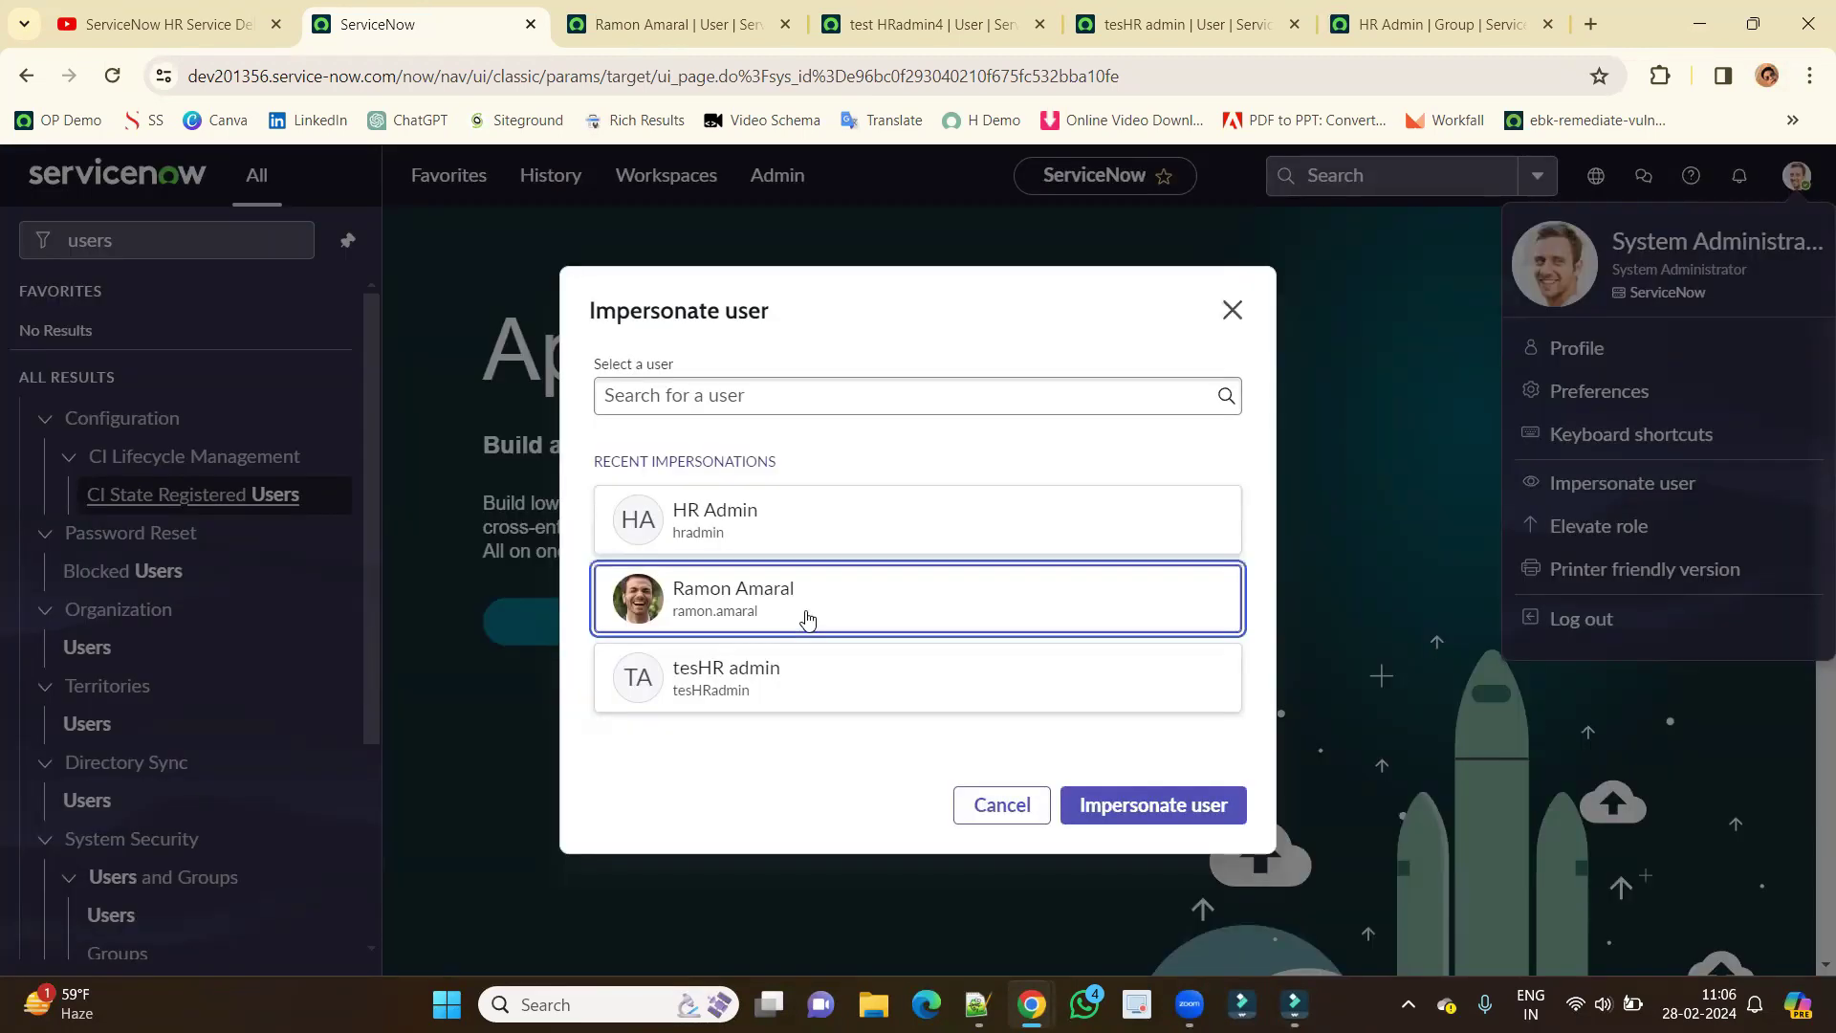
click(1154, 818)
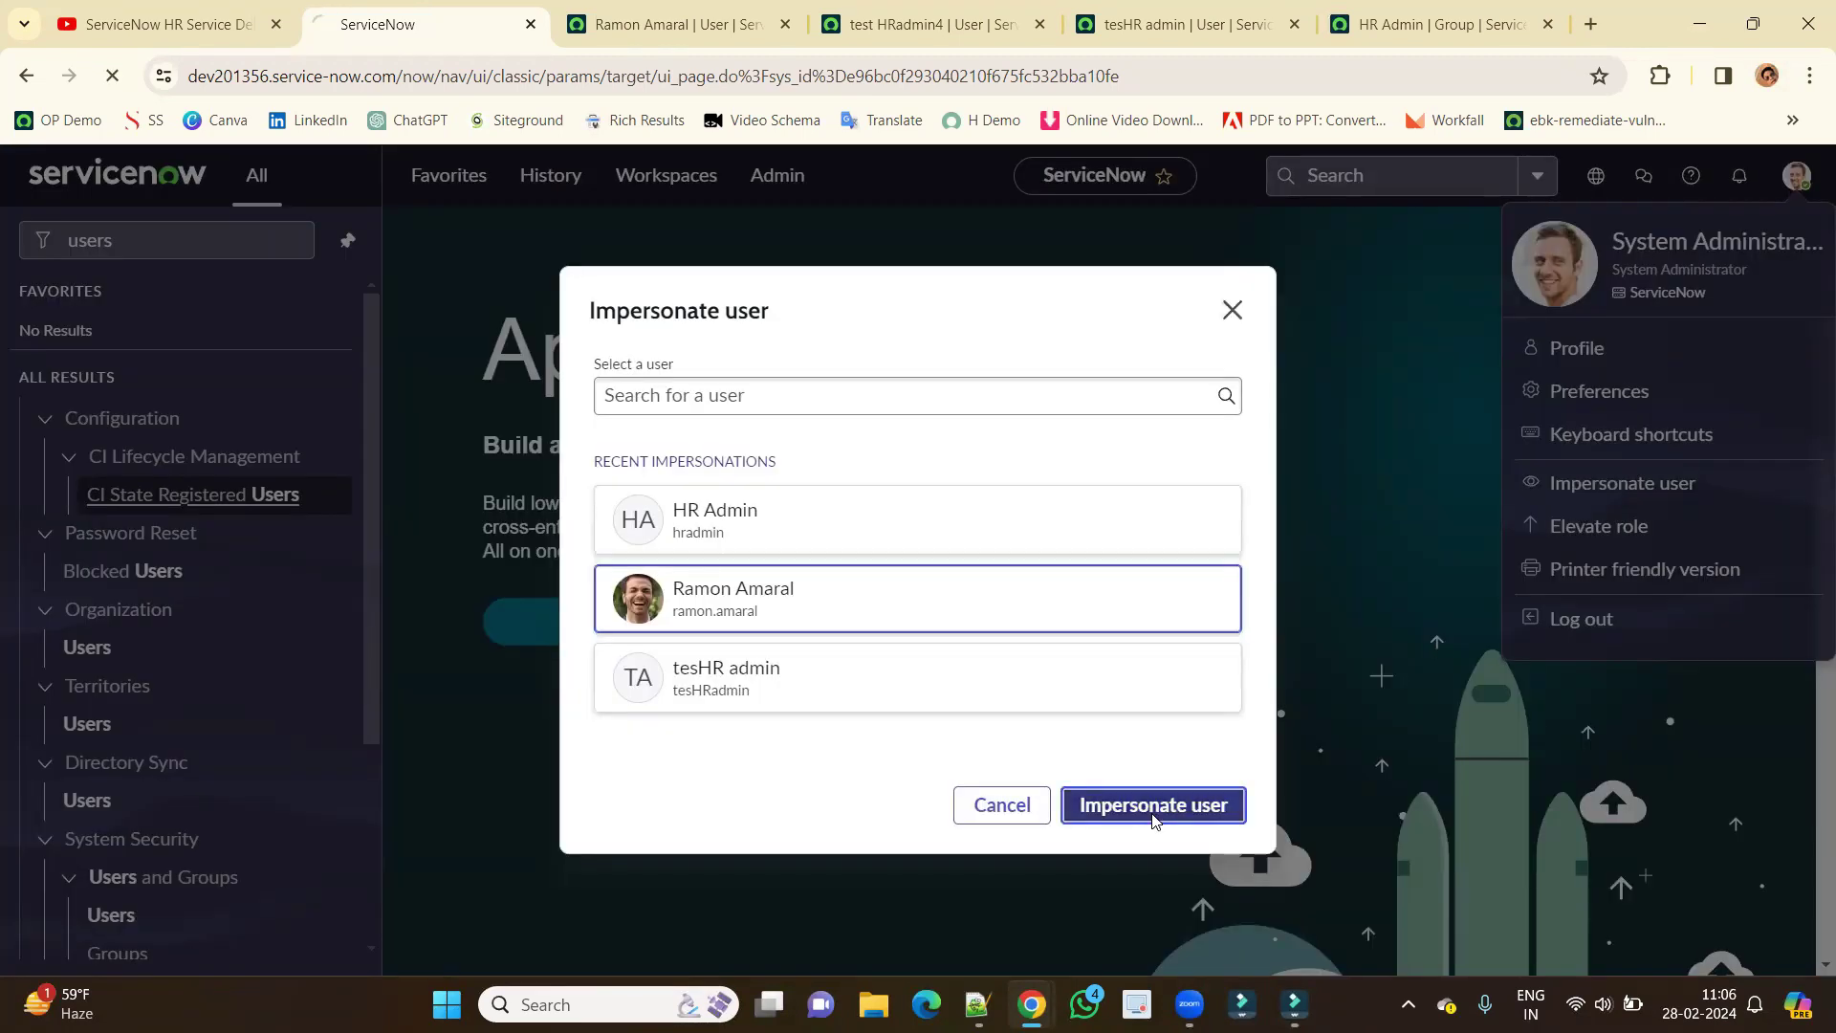
click(918, 24)
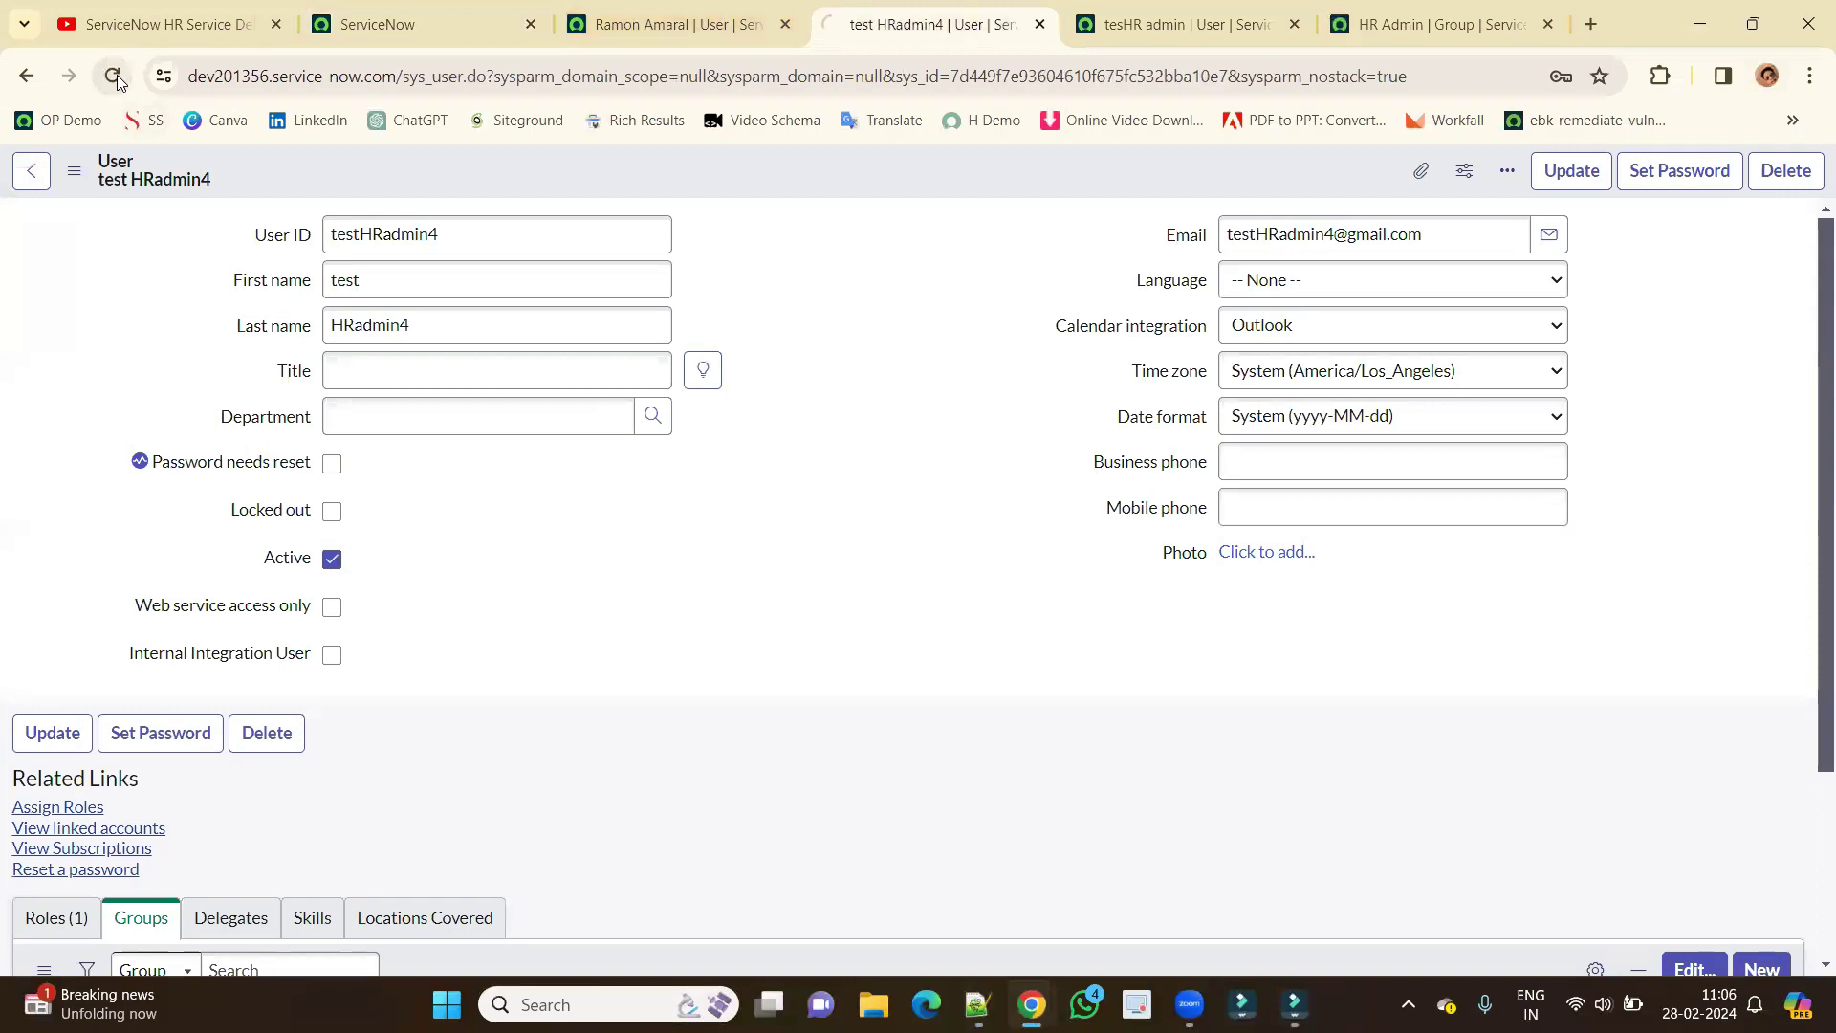
click(116, 76)
Review the user's group memberships and roles, highlighting the snc_internal role.
scroll(552, 550, down, 3)
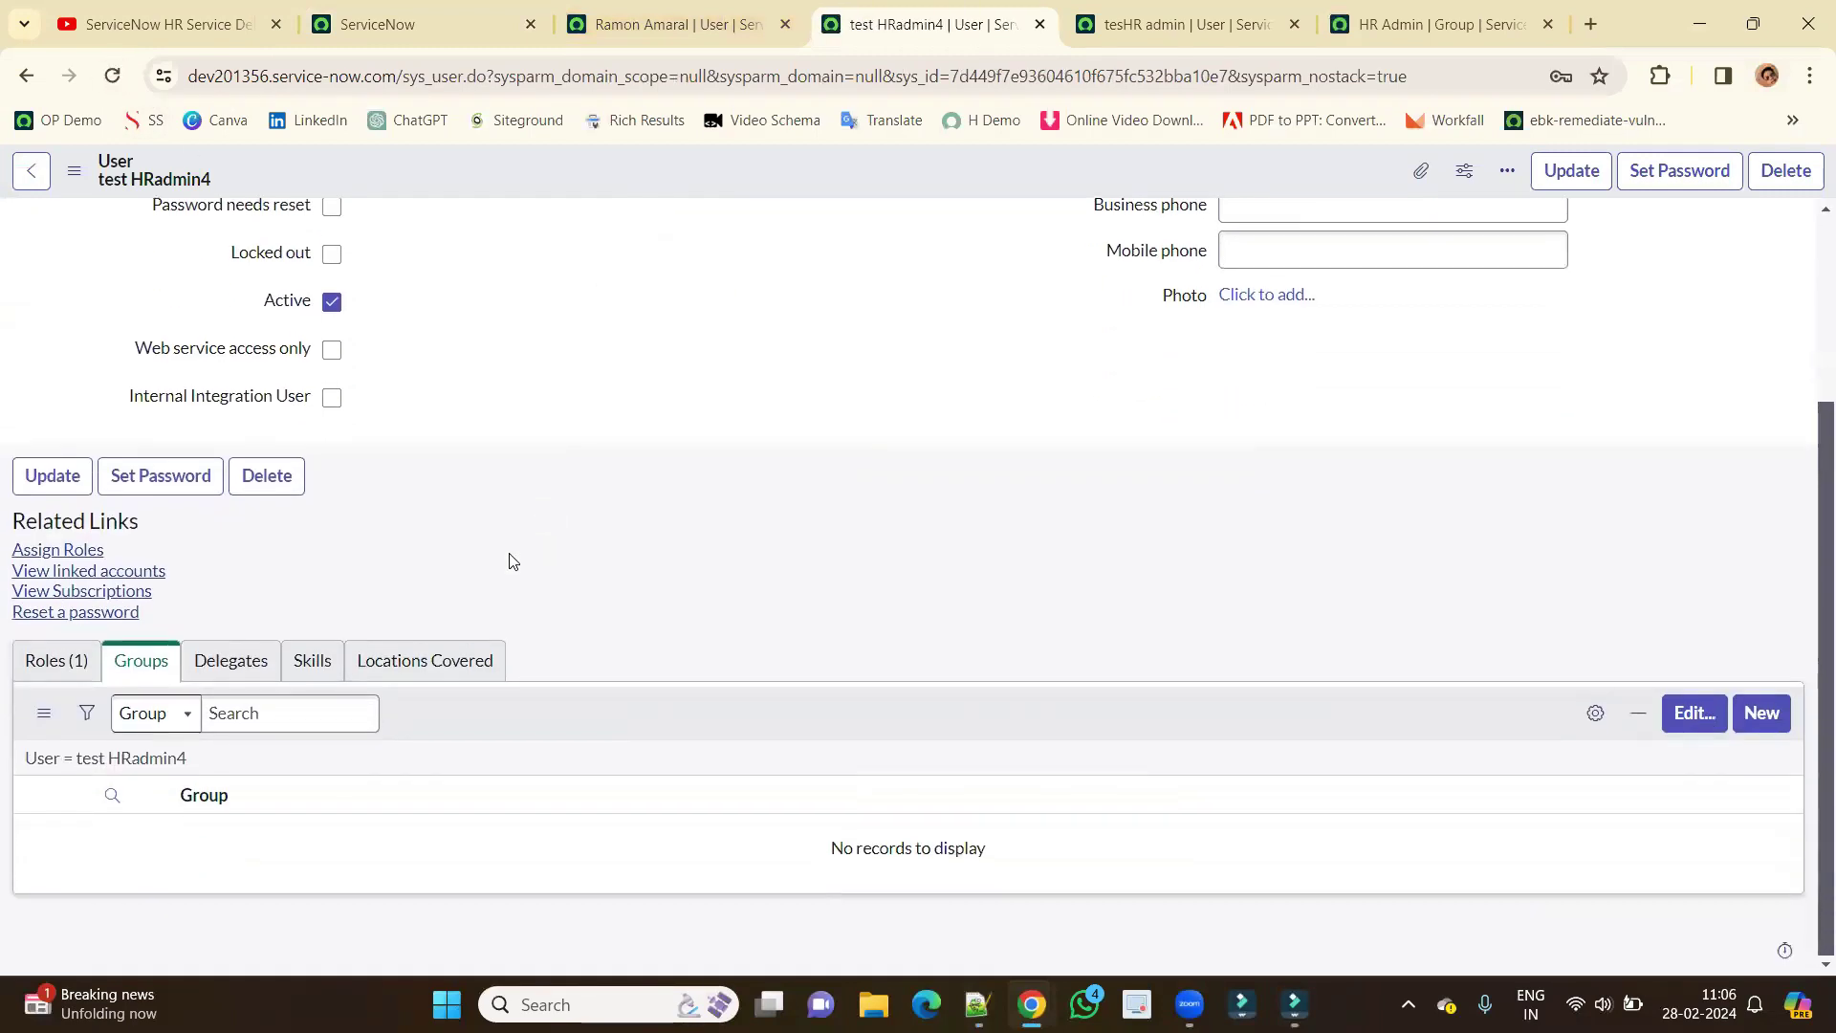
click(199, 796)
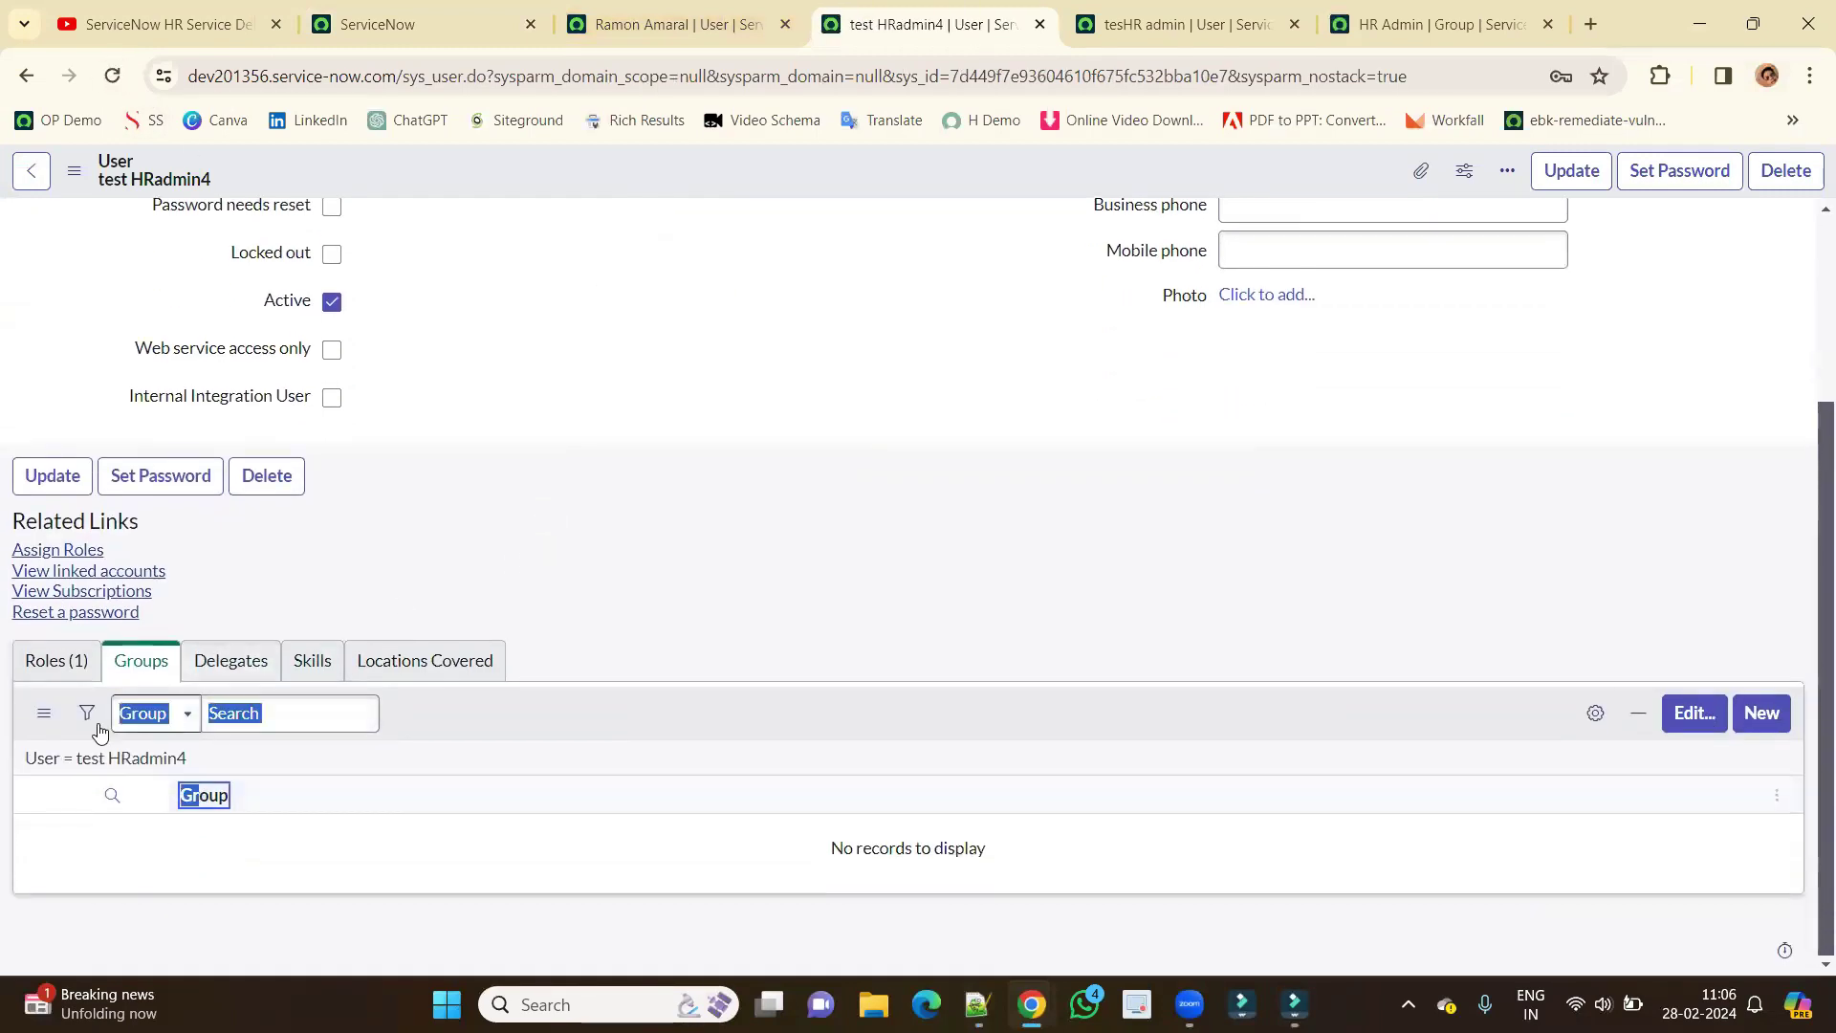
click(65, 670)
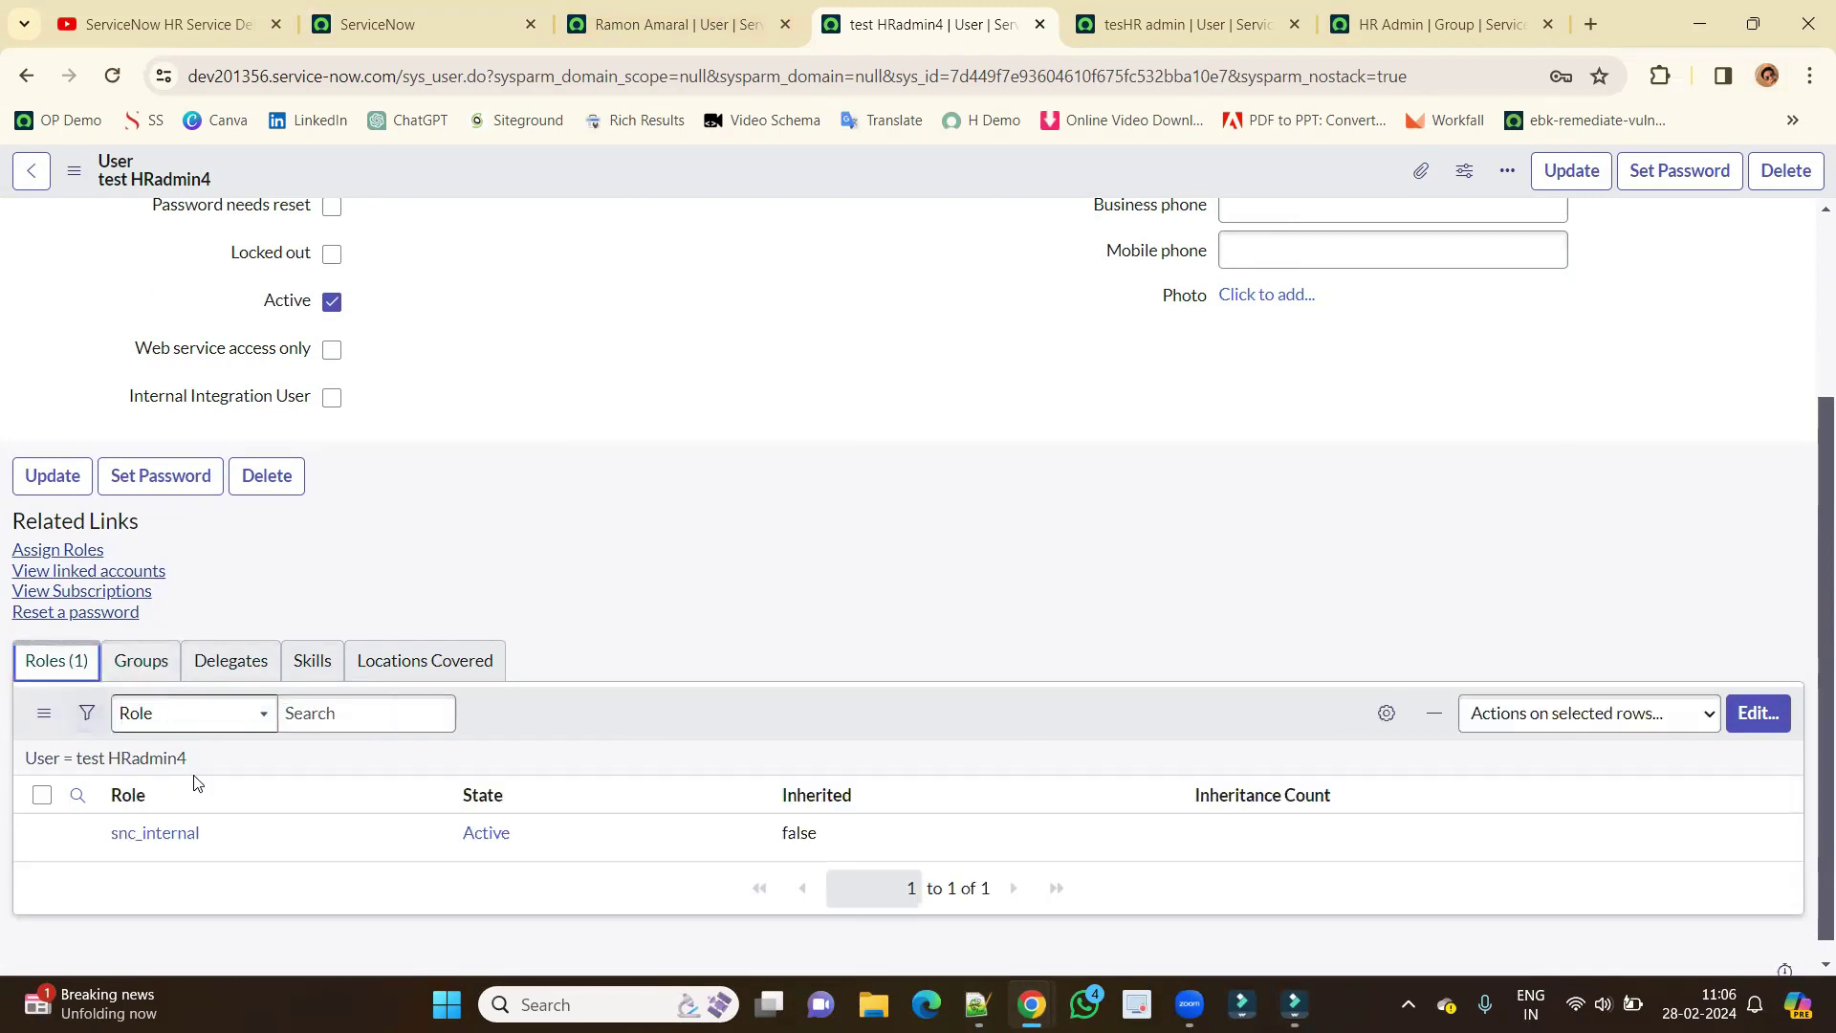
drag(232, 815, 108, 815)
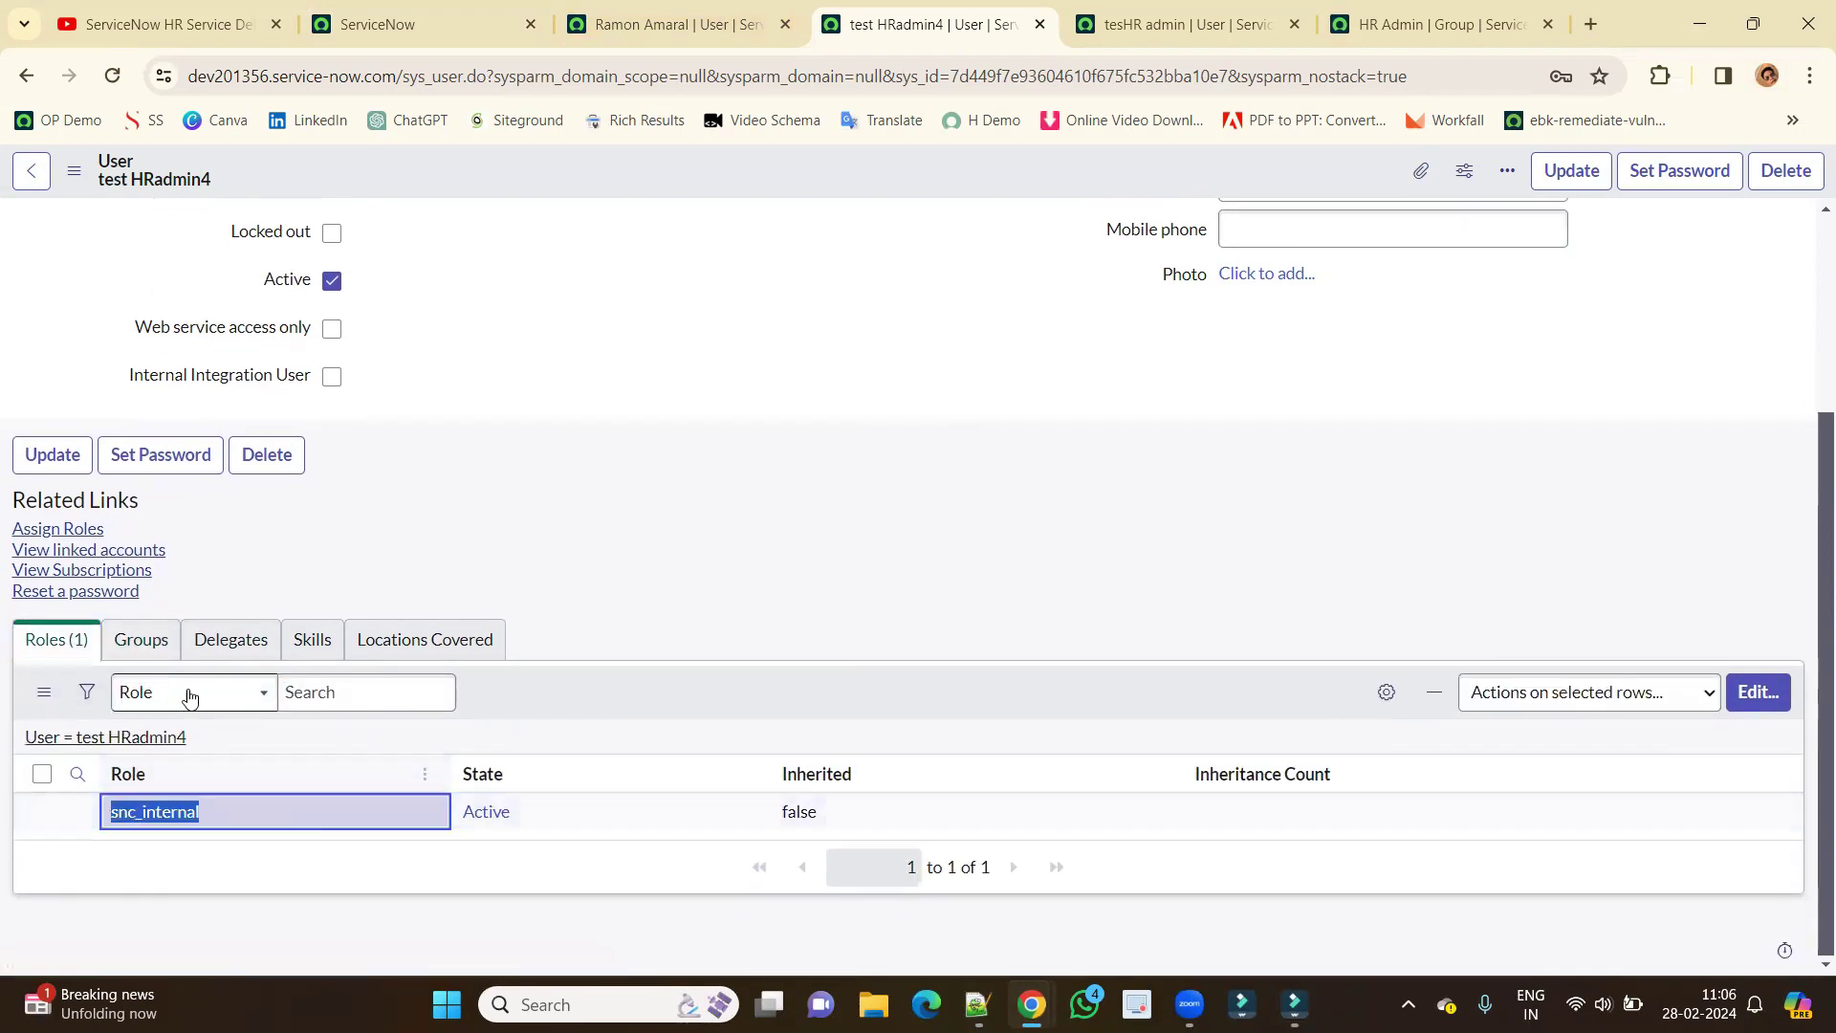
click(139, 642)
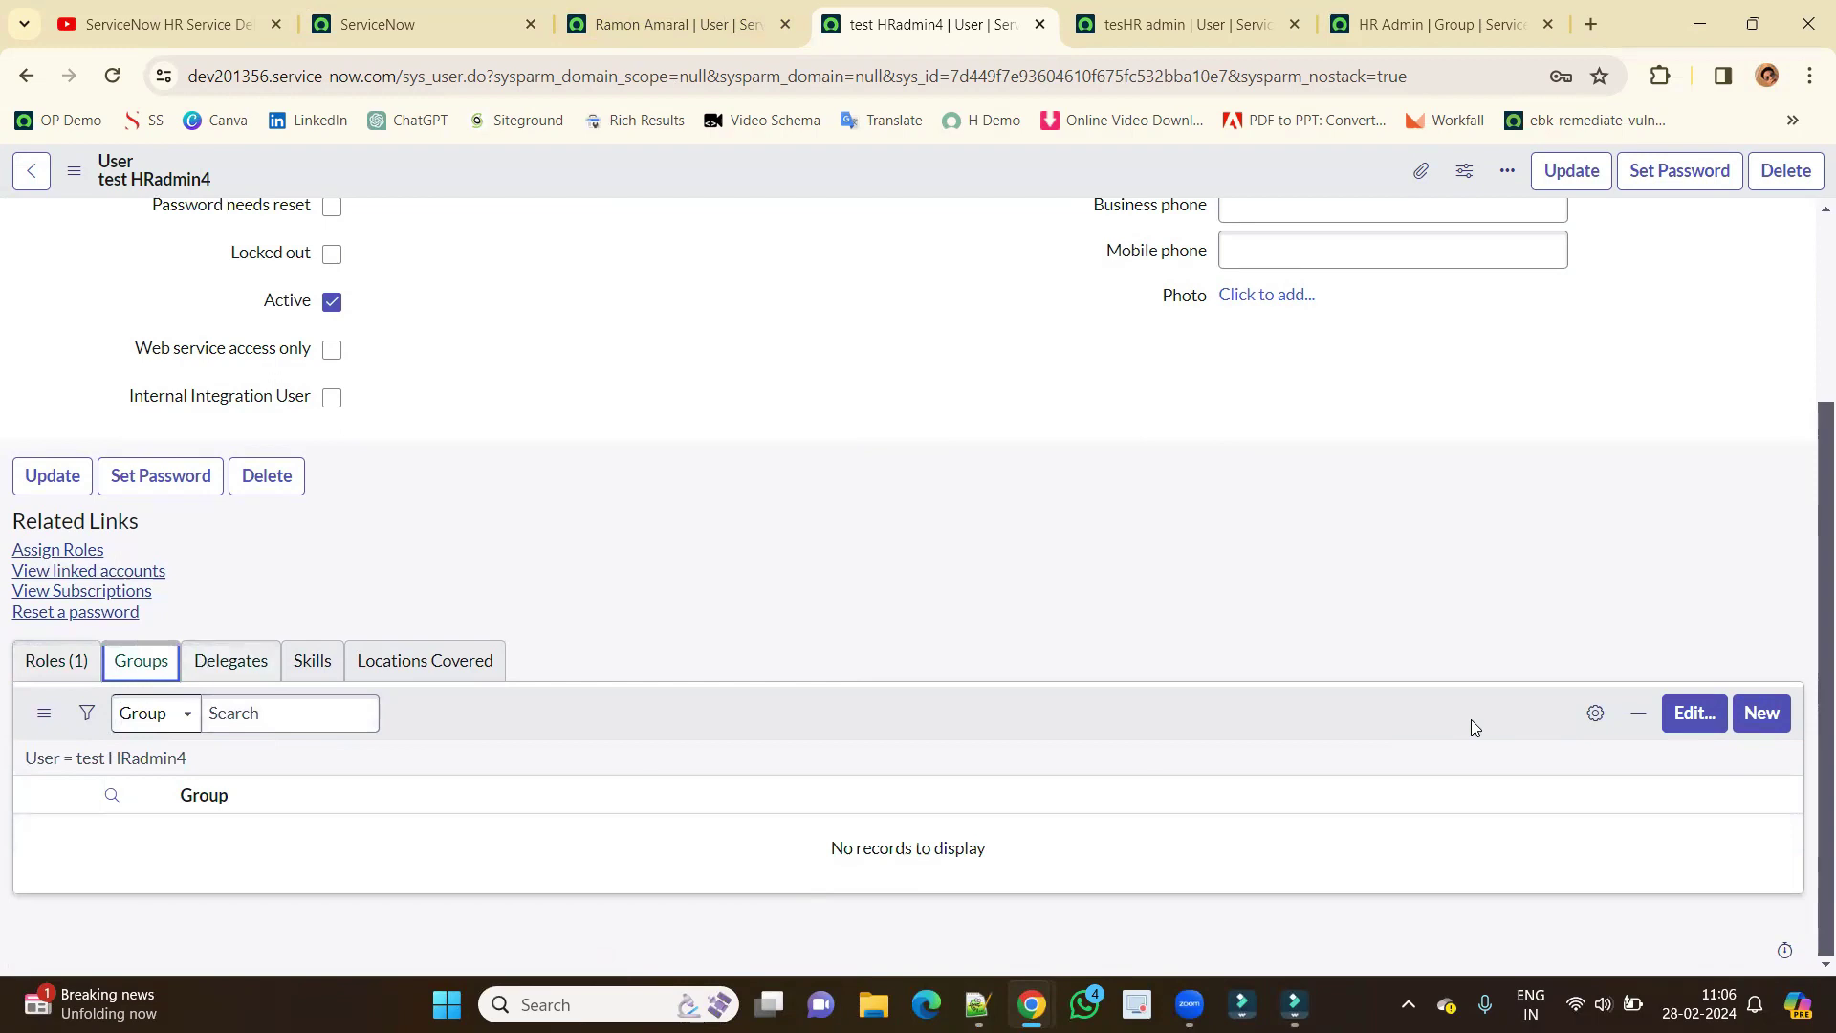
Filter the group collection for 'hr', move HR Admin into the user's groups, and save.
click(1683, 717)
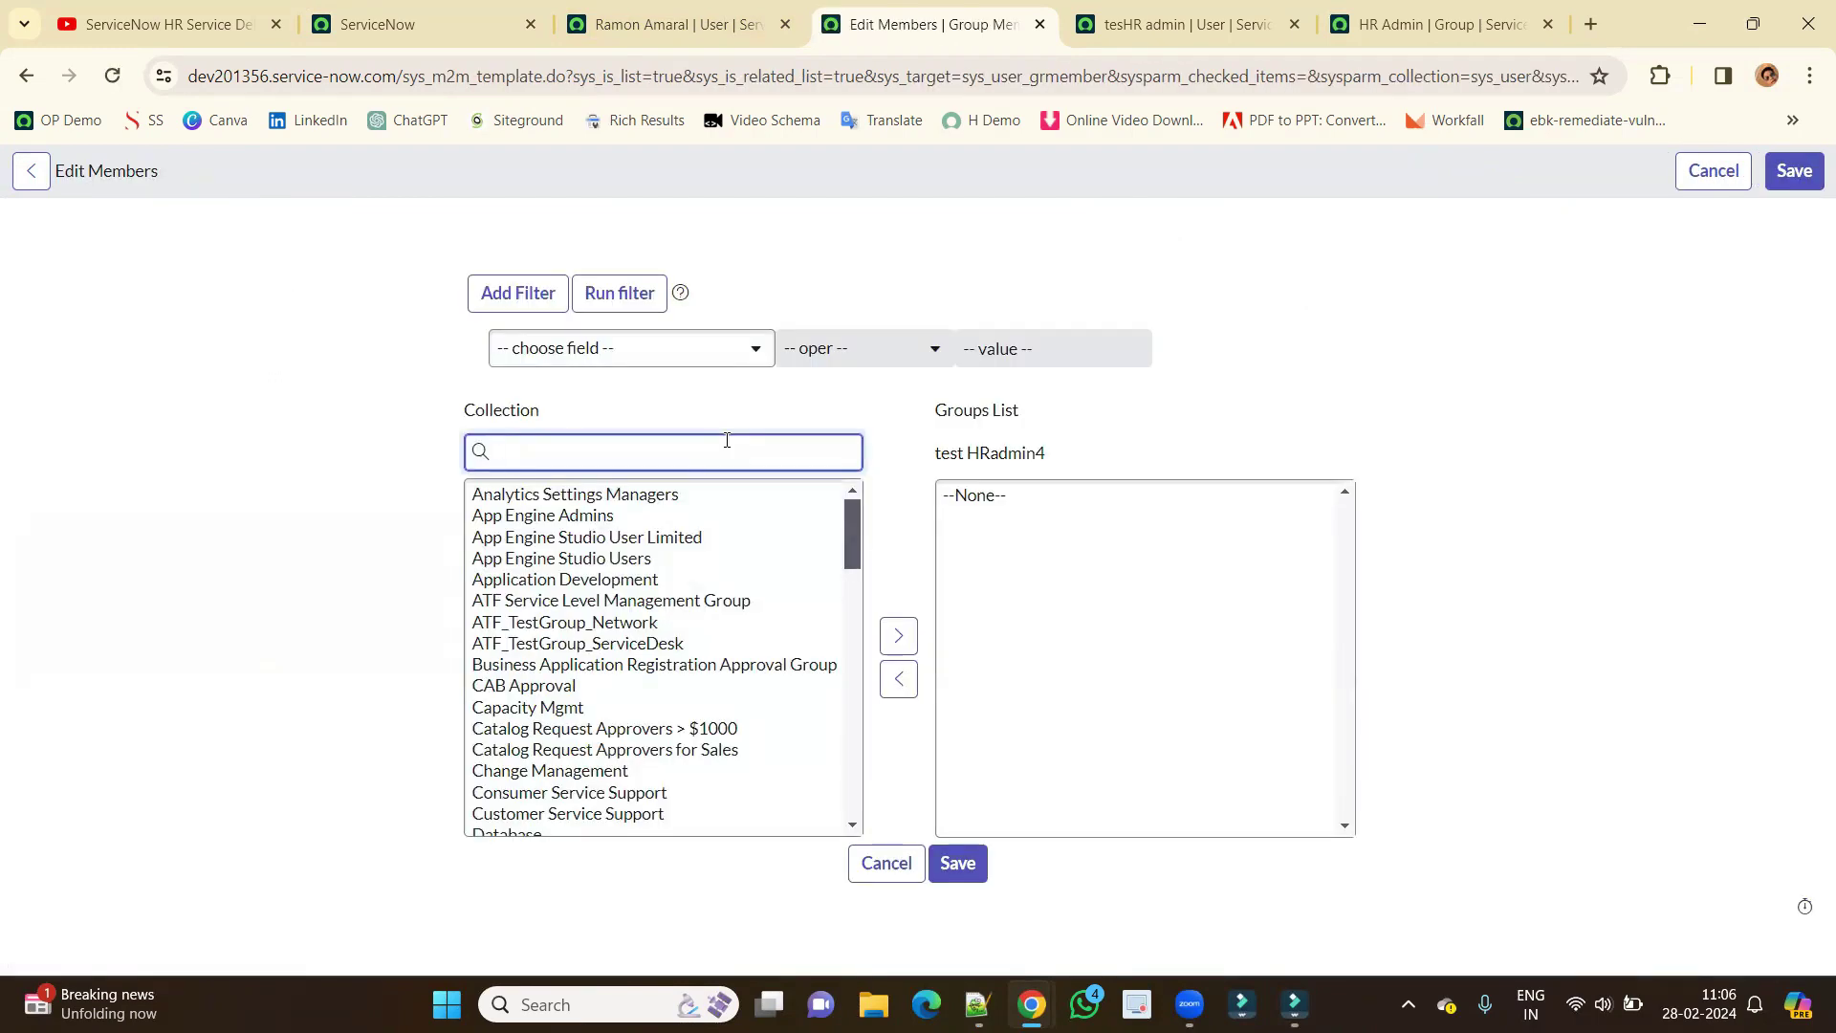
text(hr)
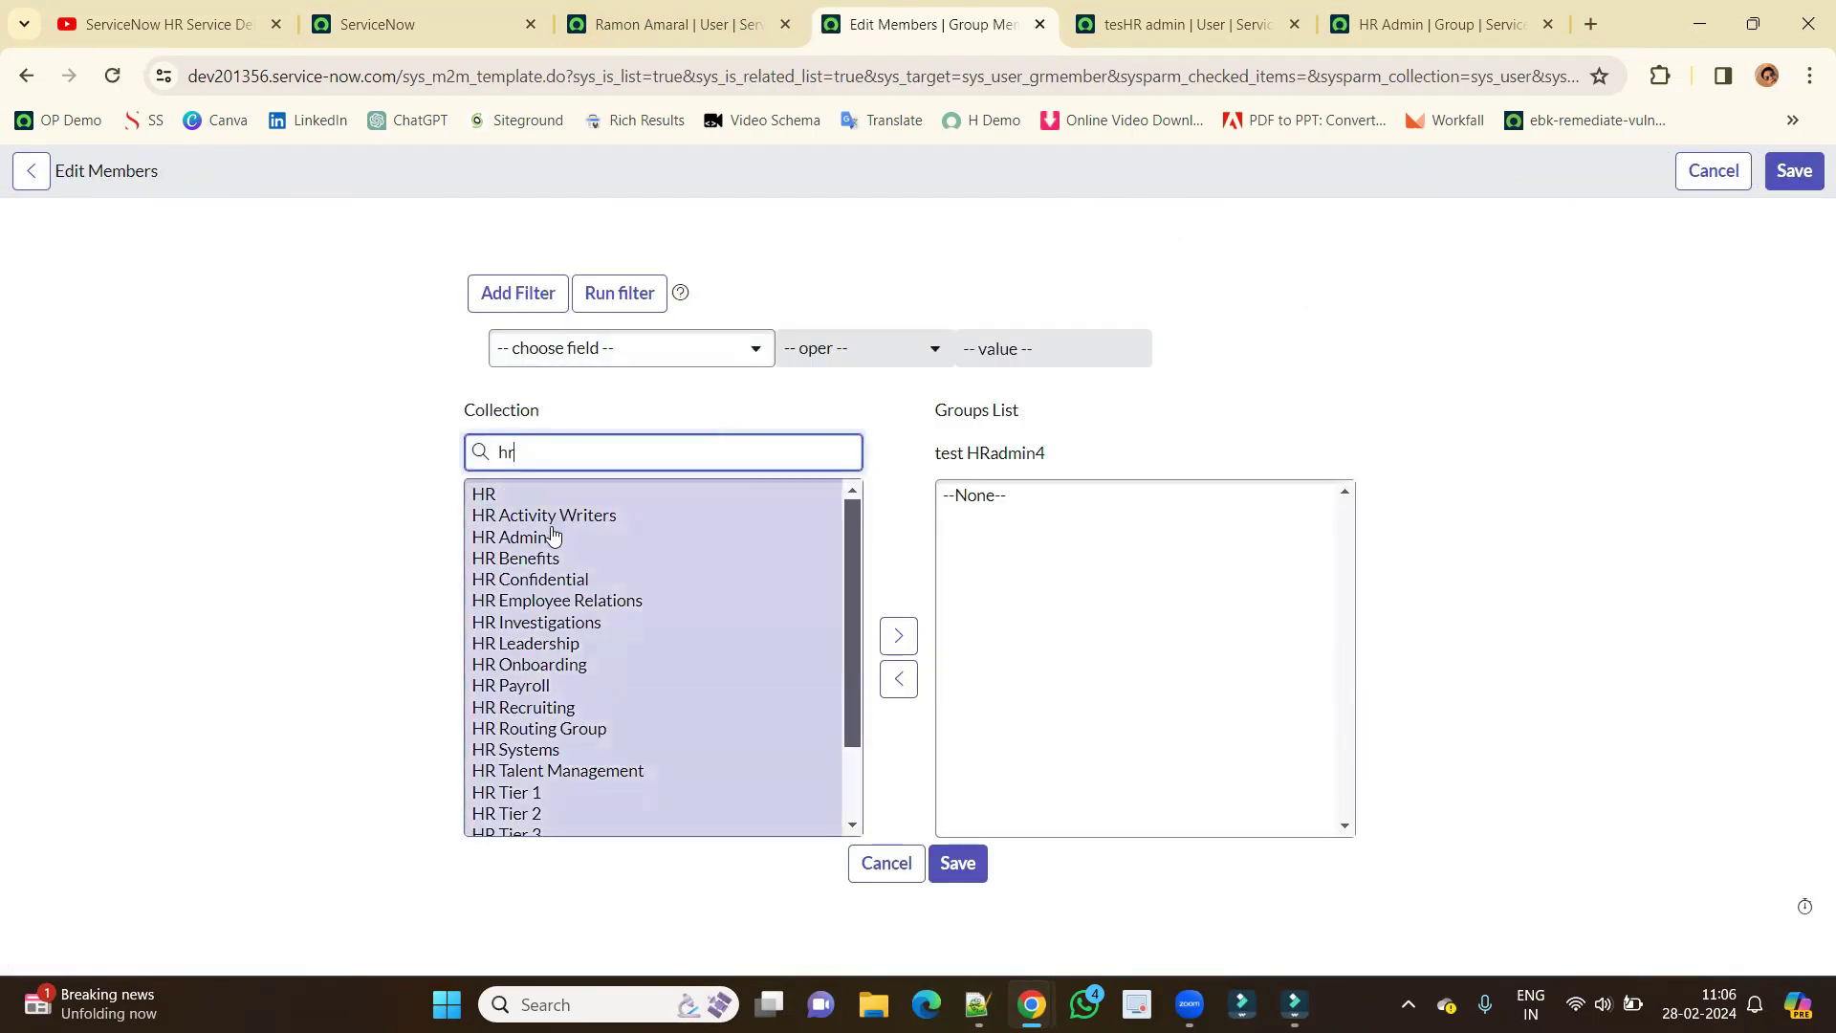
click(551, 538)
click(898, 635)
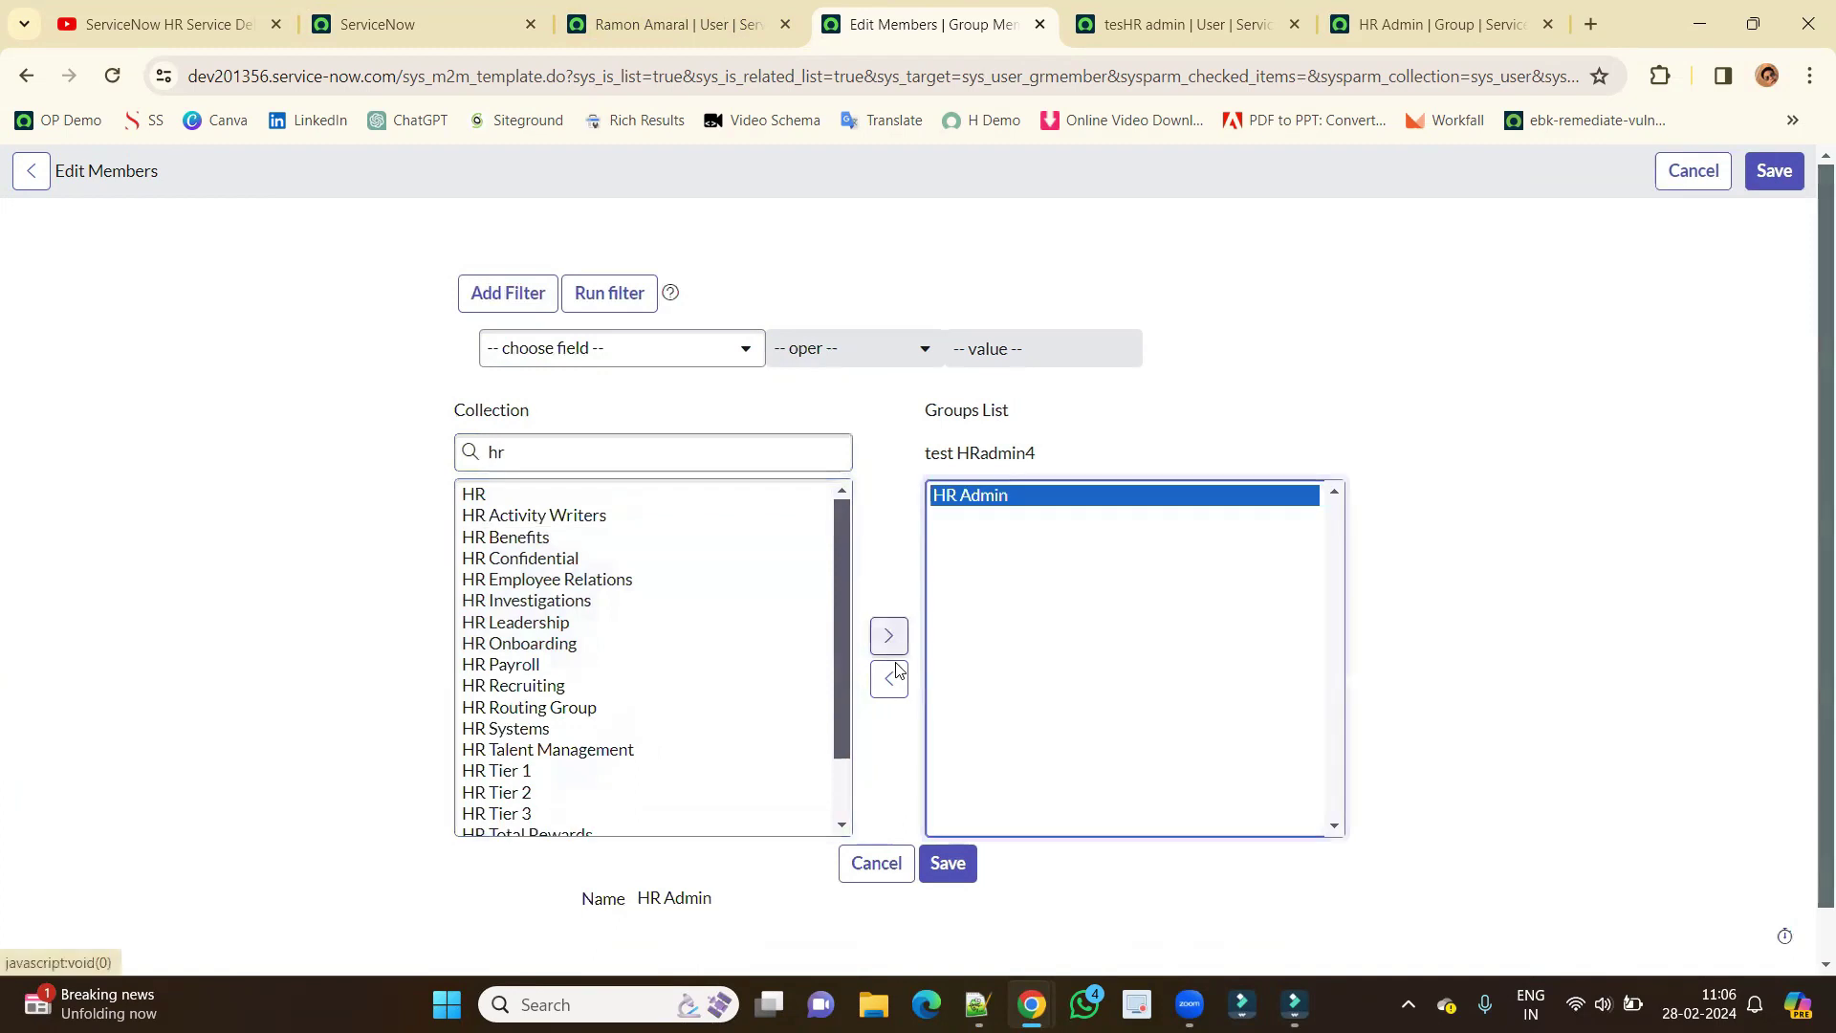
click(945, 864)
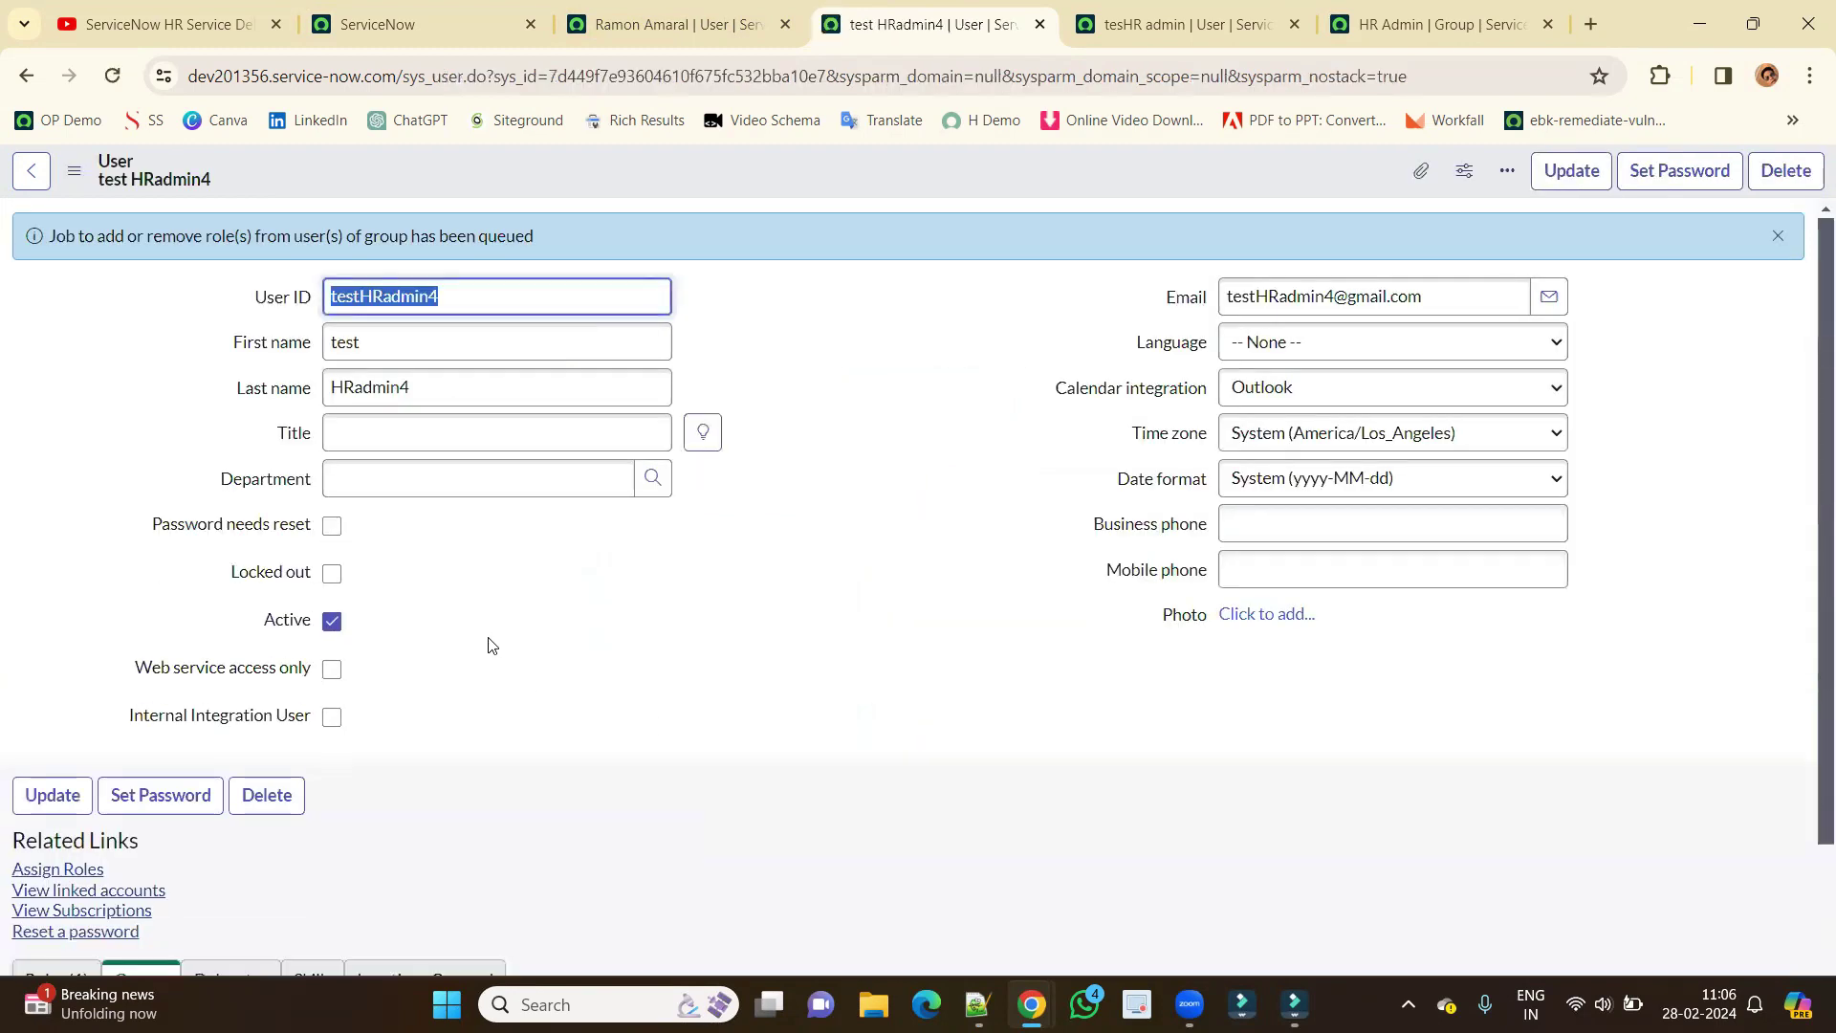
Check that HR Admin now appears in the user's Groups (1) related list.
scroll(496, 644, down, 4)
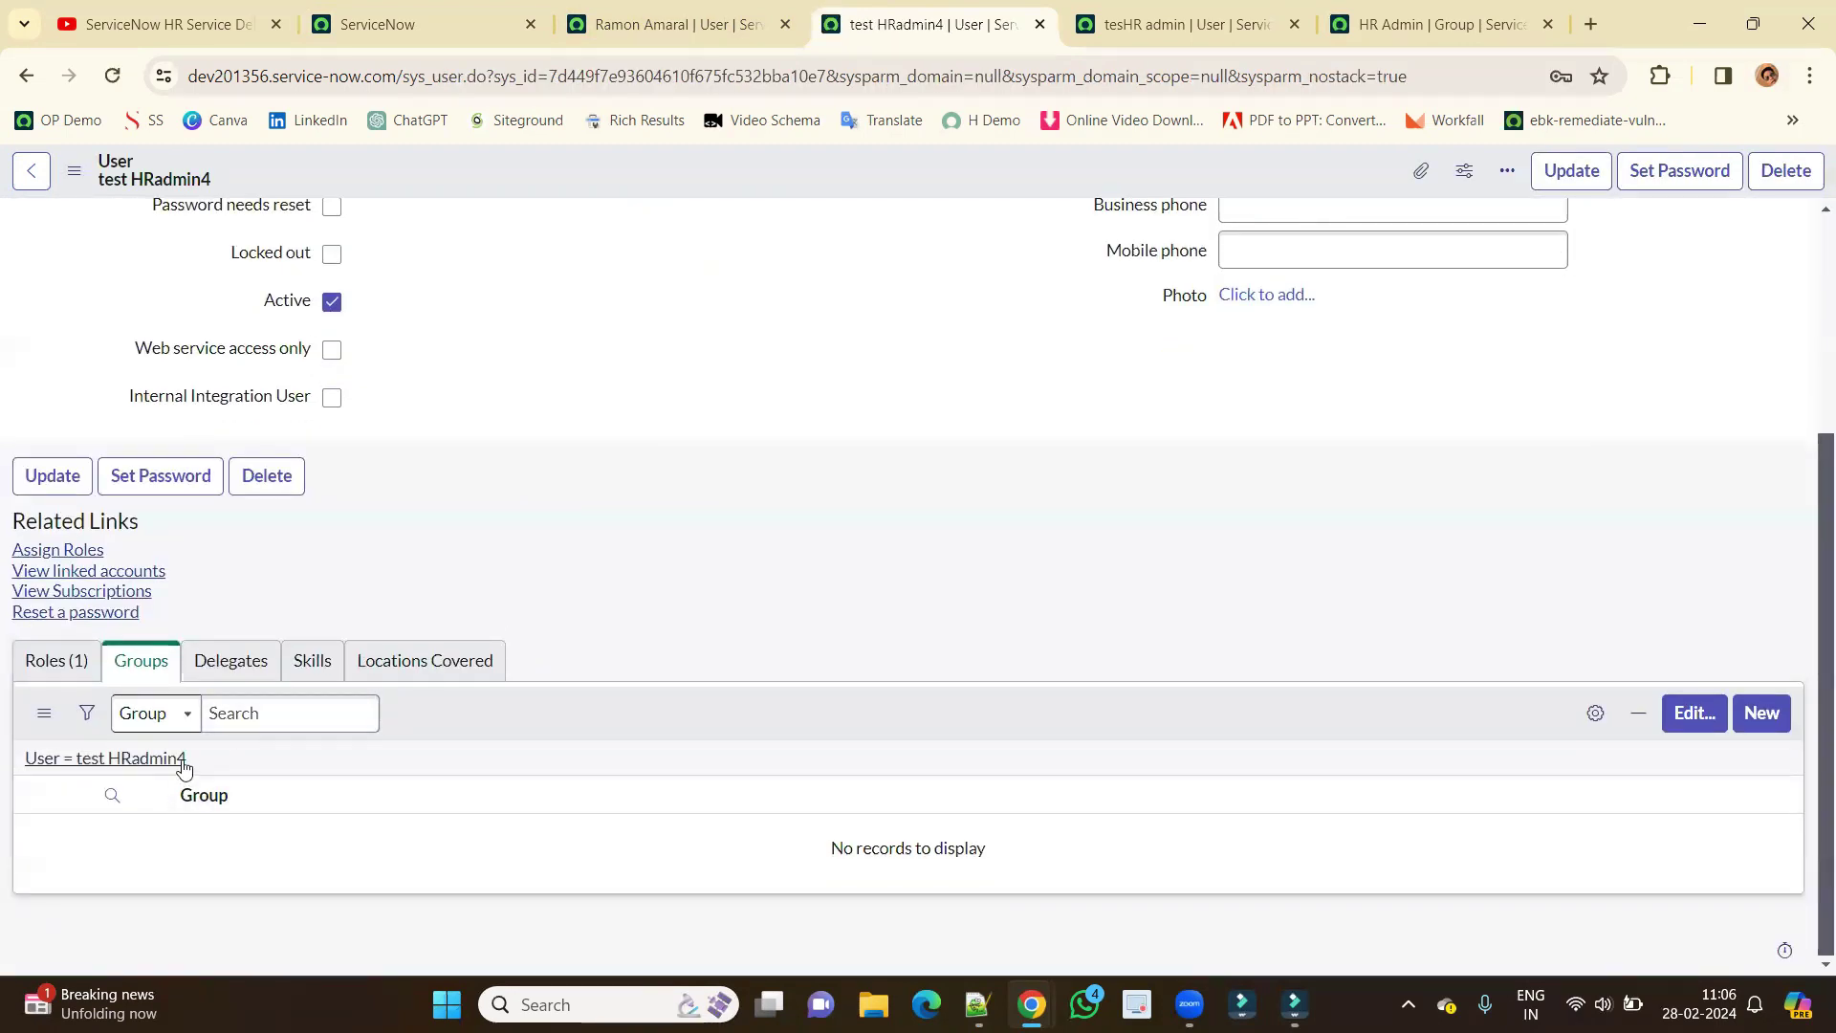
click(184, 765)
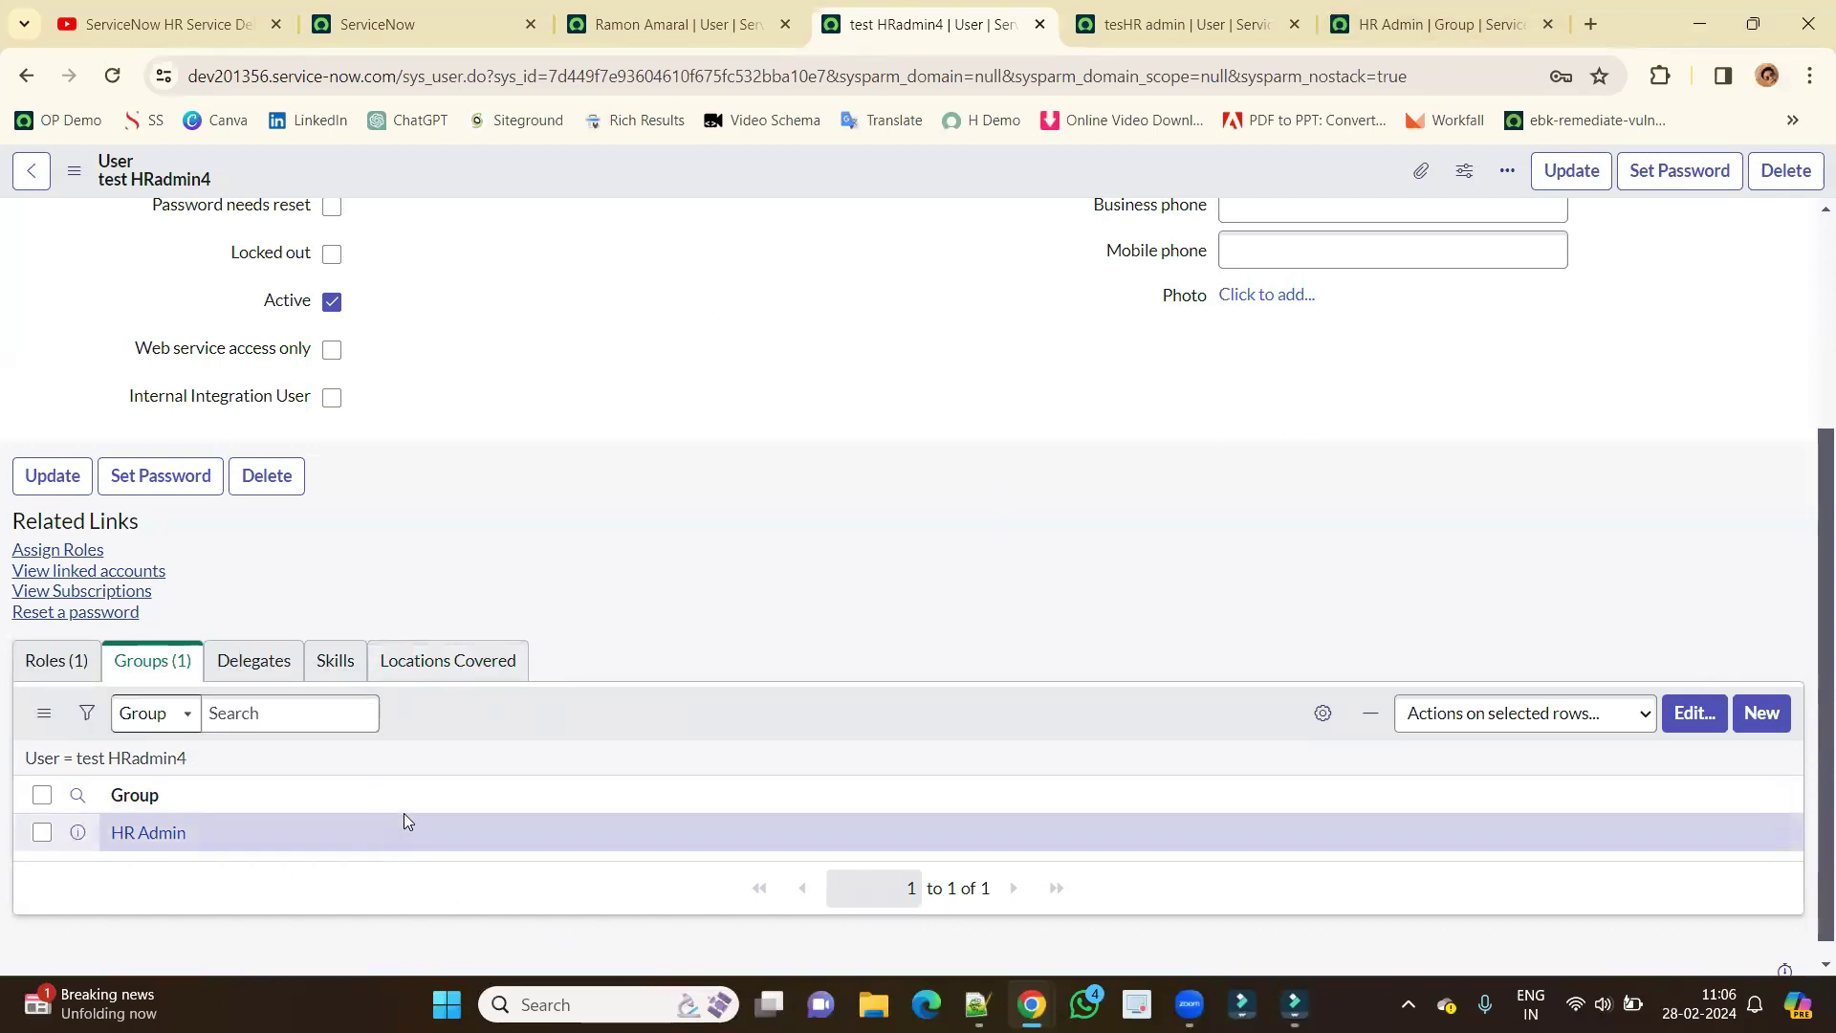
scroll(263, 832, up, 3)
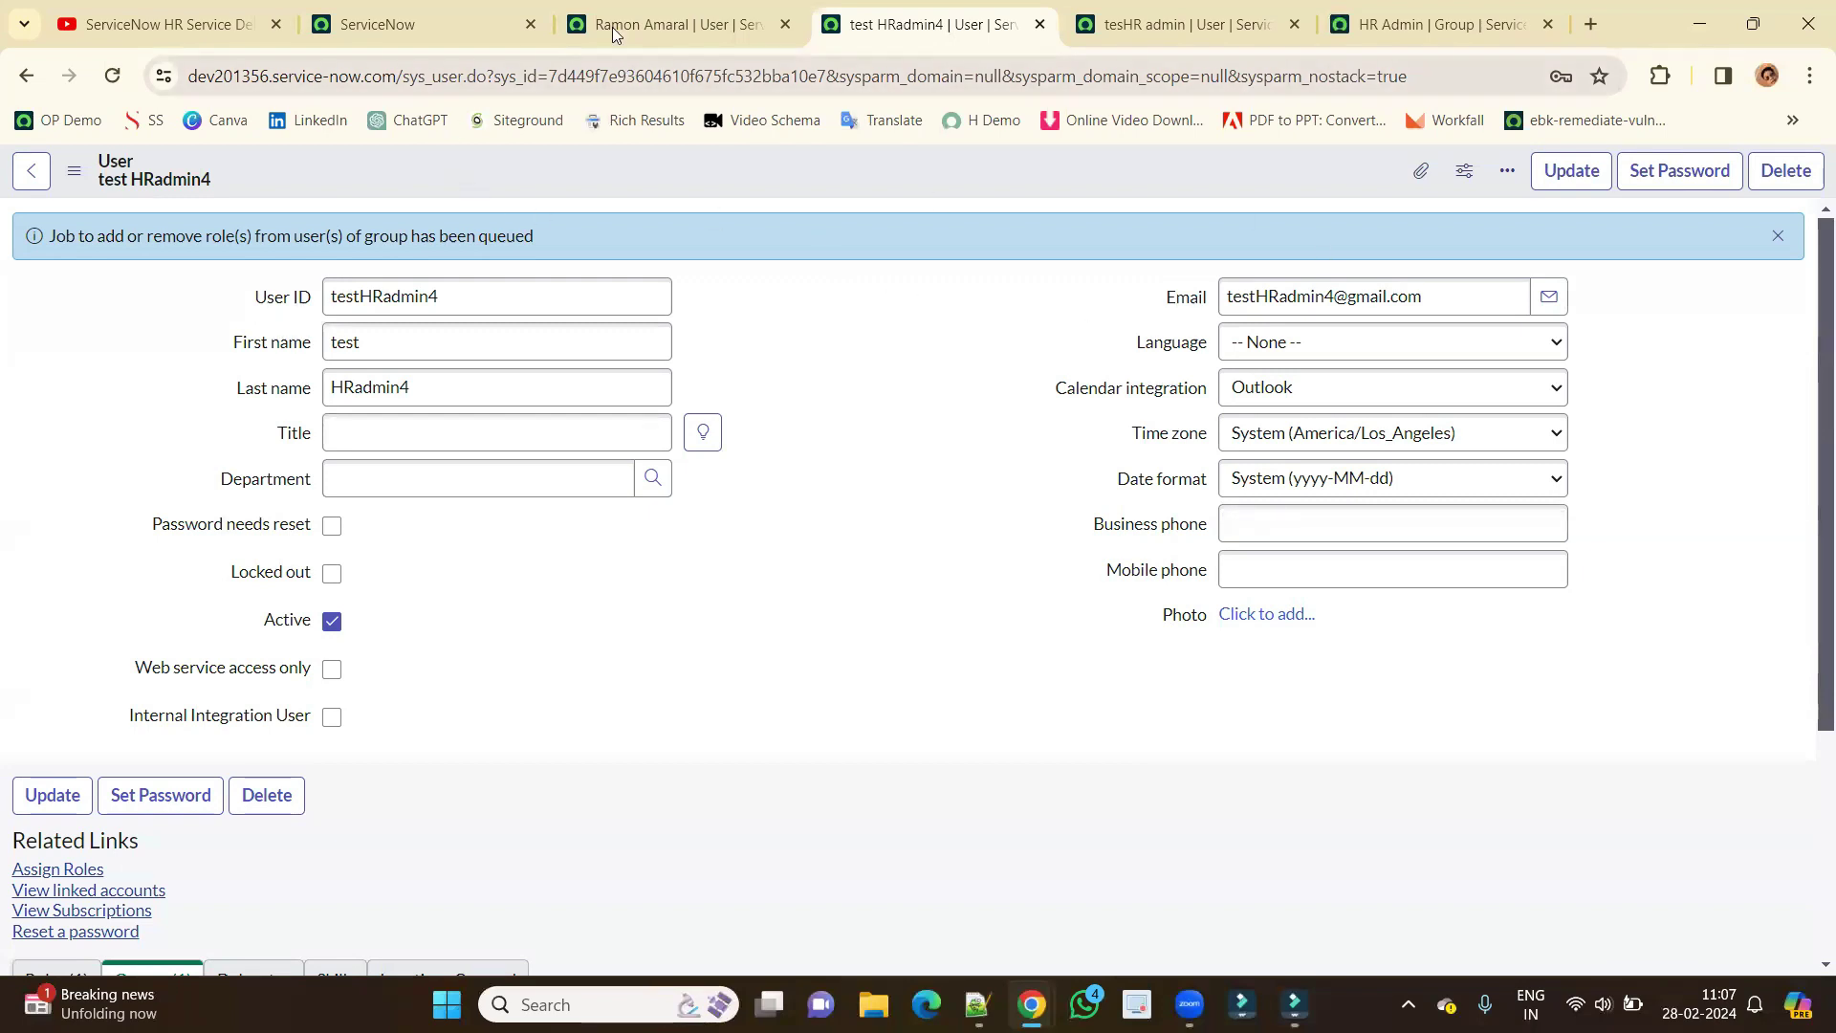
End the impersonation from the admin's account menu.
click(442, 27)
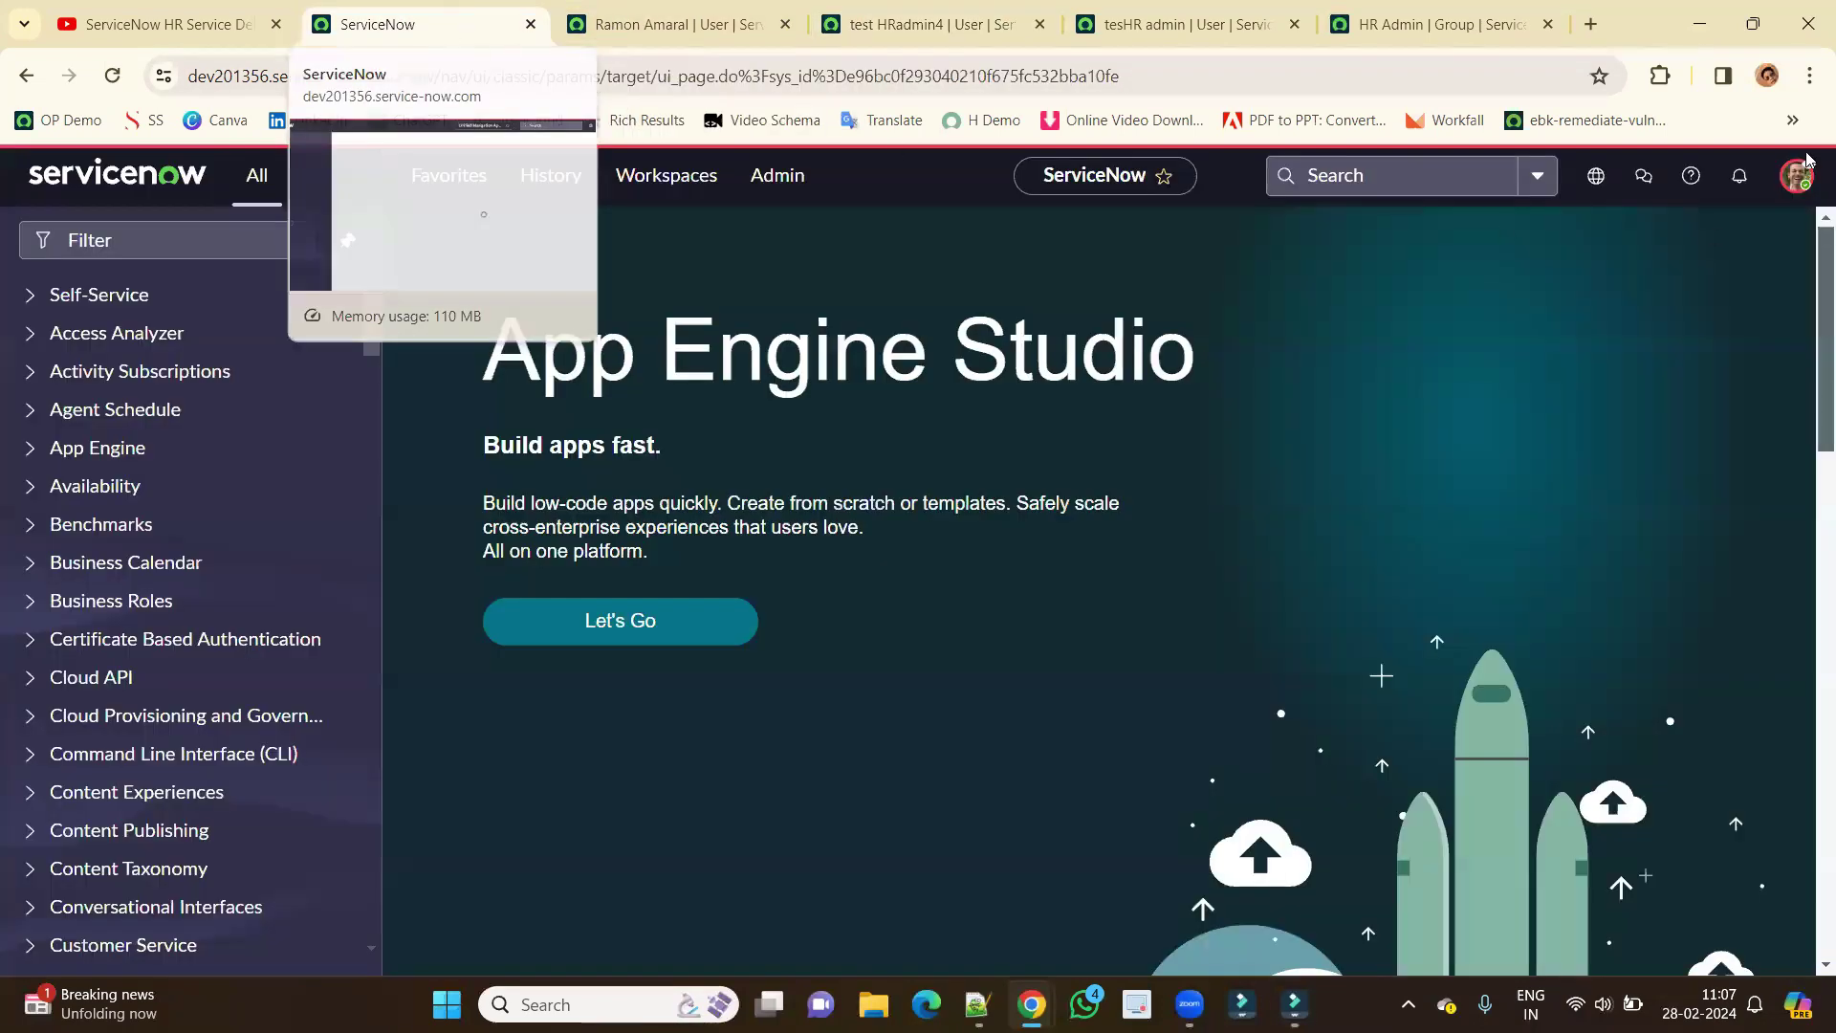
click(1798, 175)
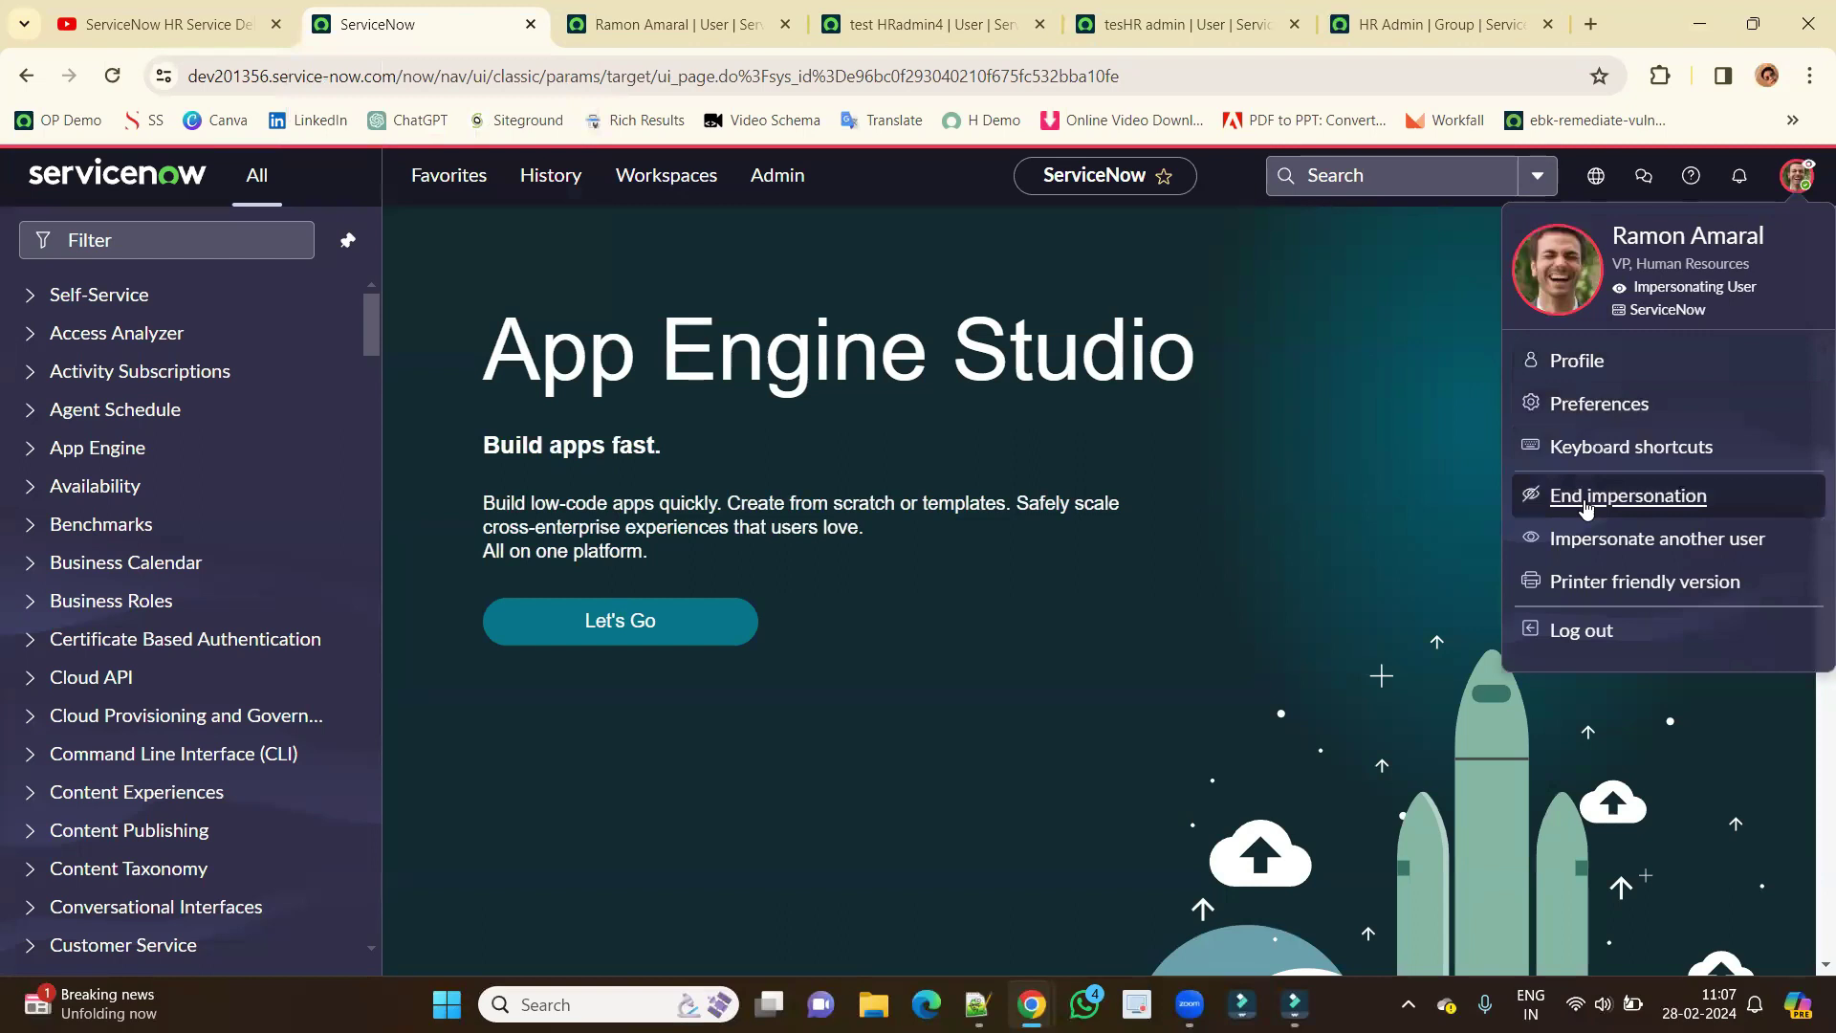
click(1588, 496)
Log the test HR admin out of the private window and sign back in with their credentials.
mouse_move(1031, 1005)
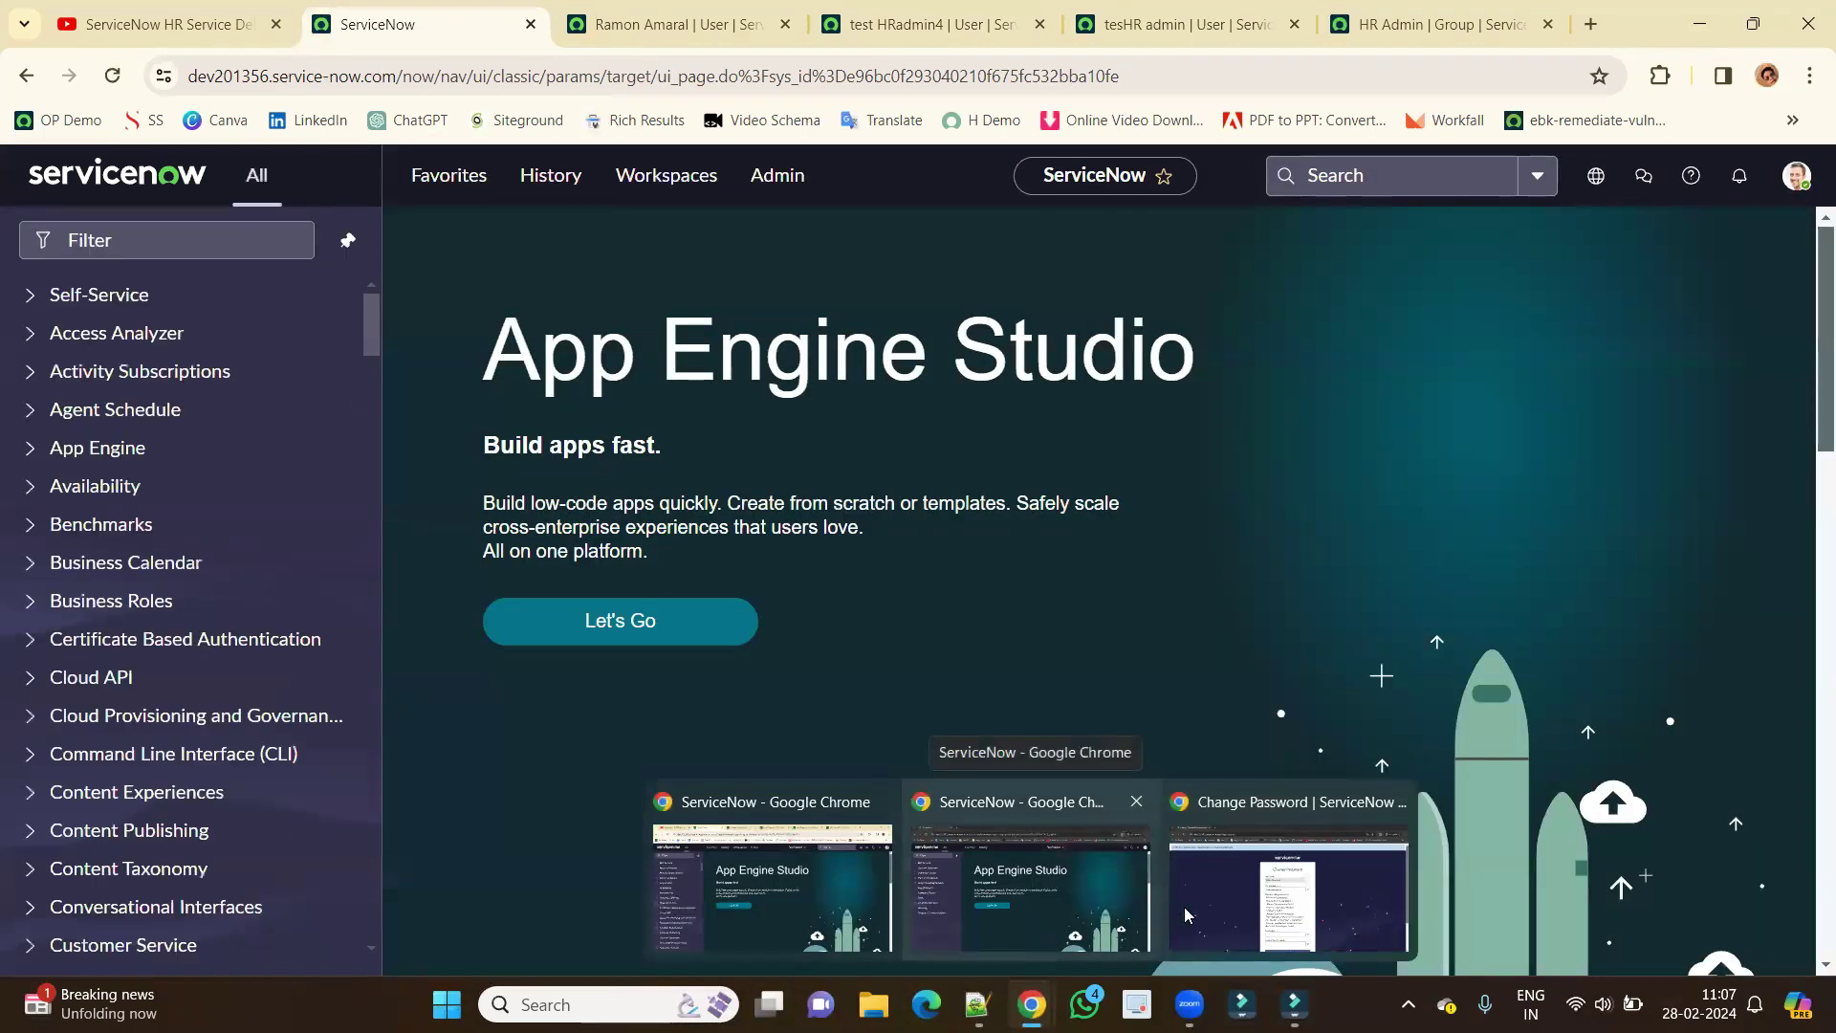
click(1008, 905)
click(1793, 182)
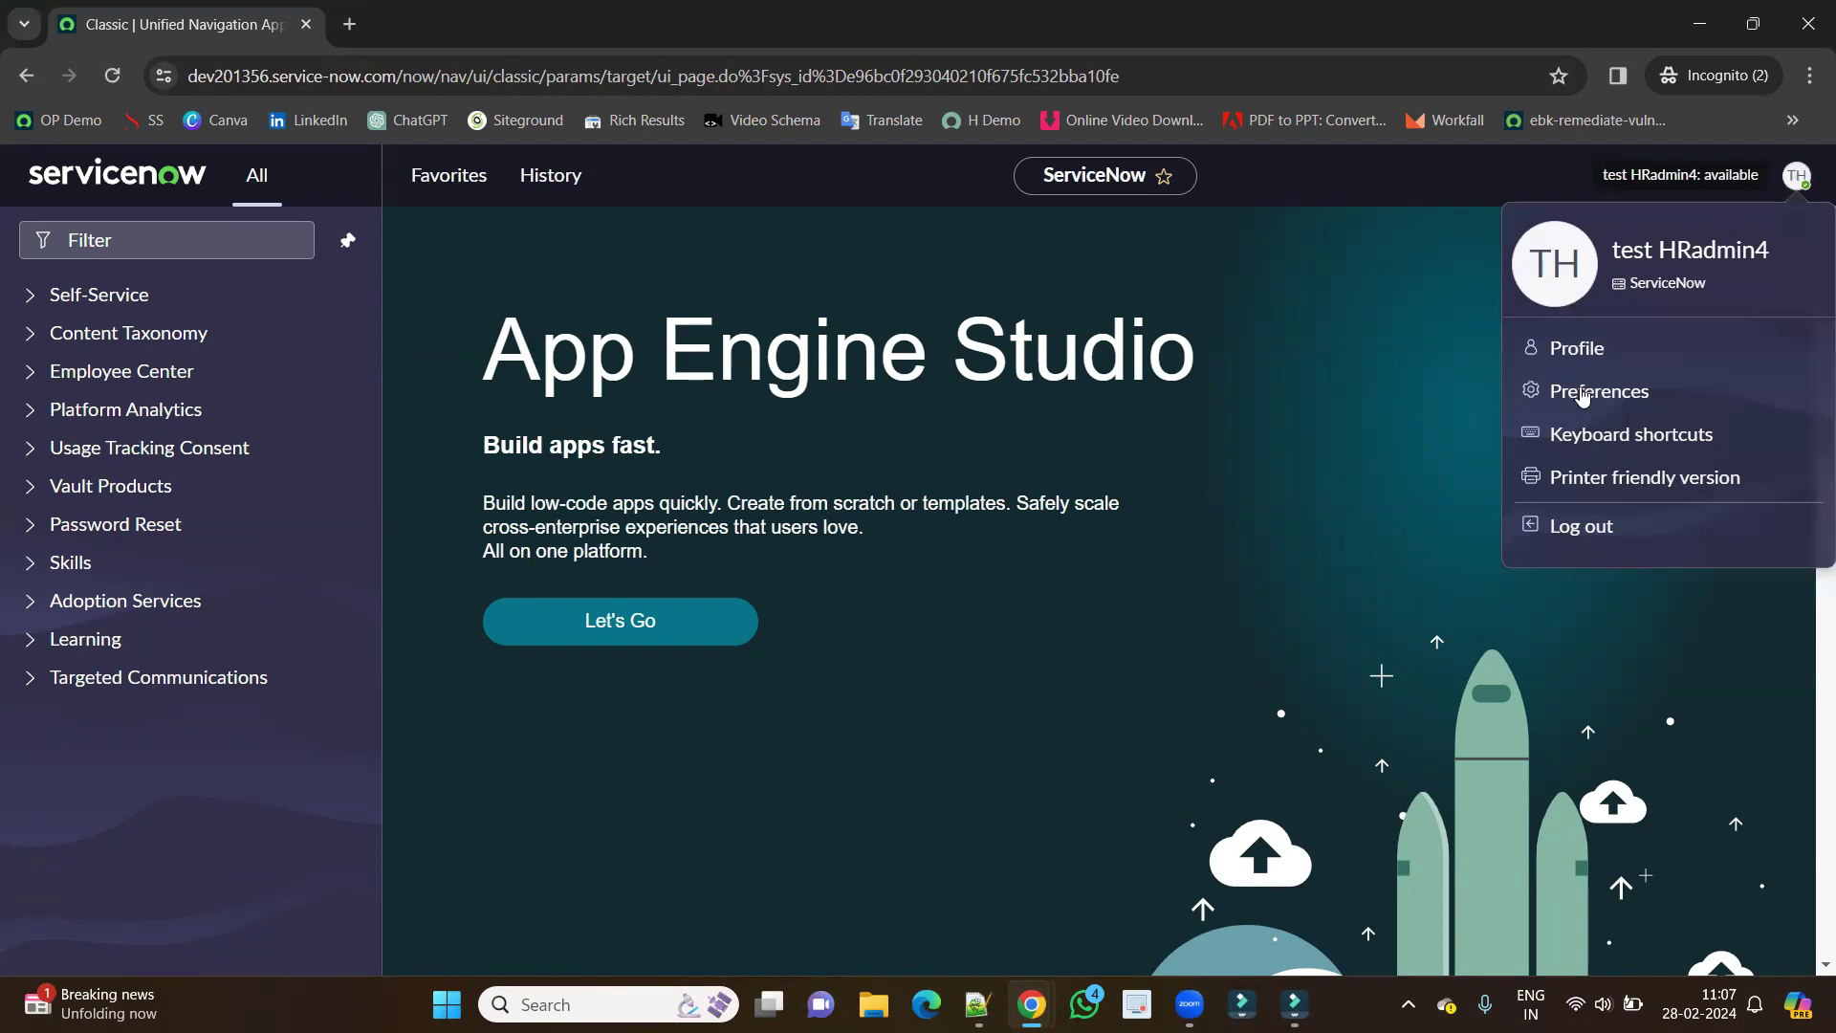
click(1573, 524)
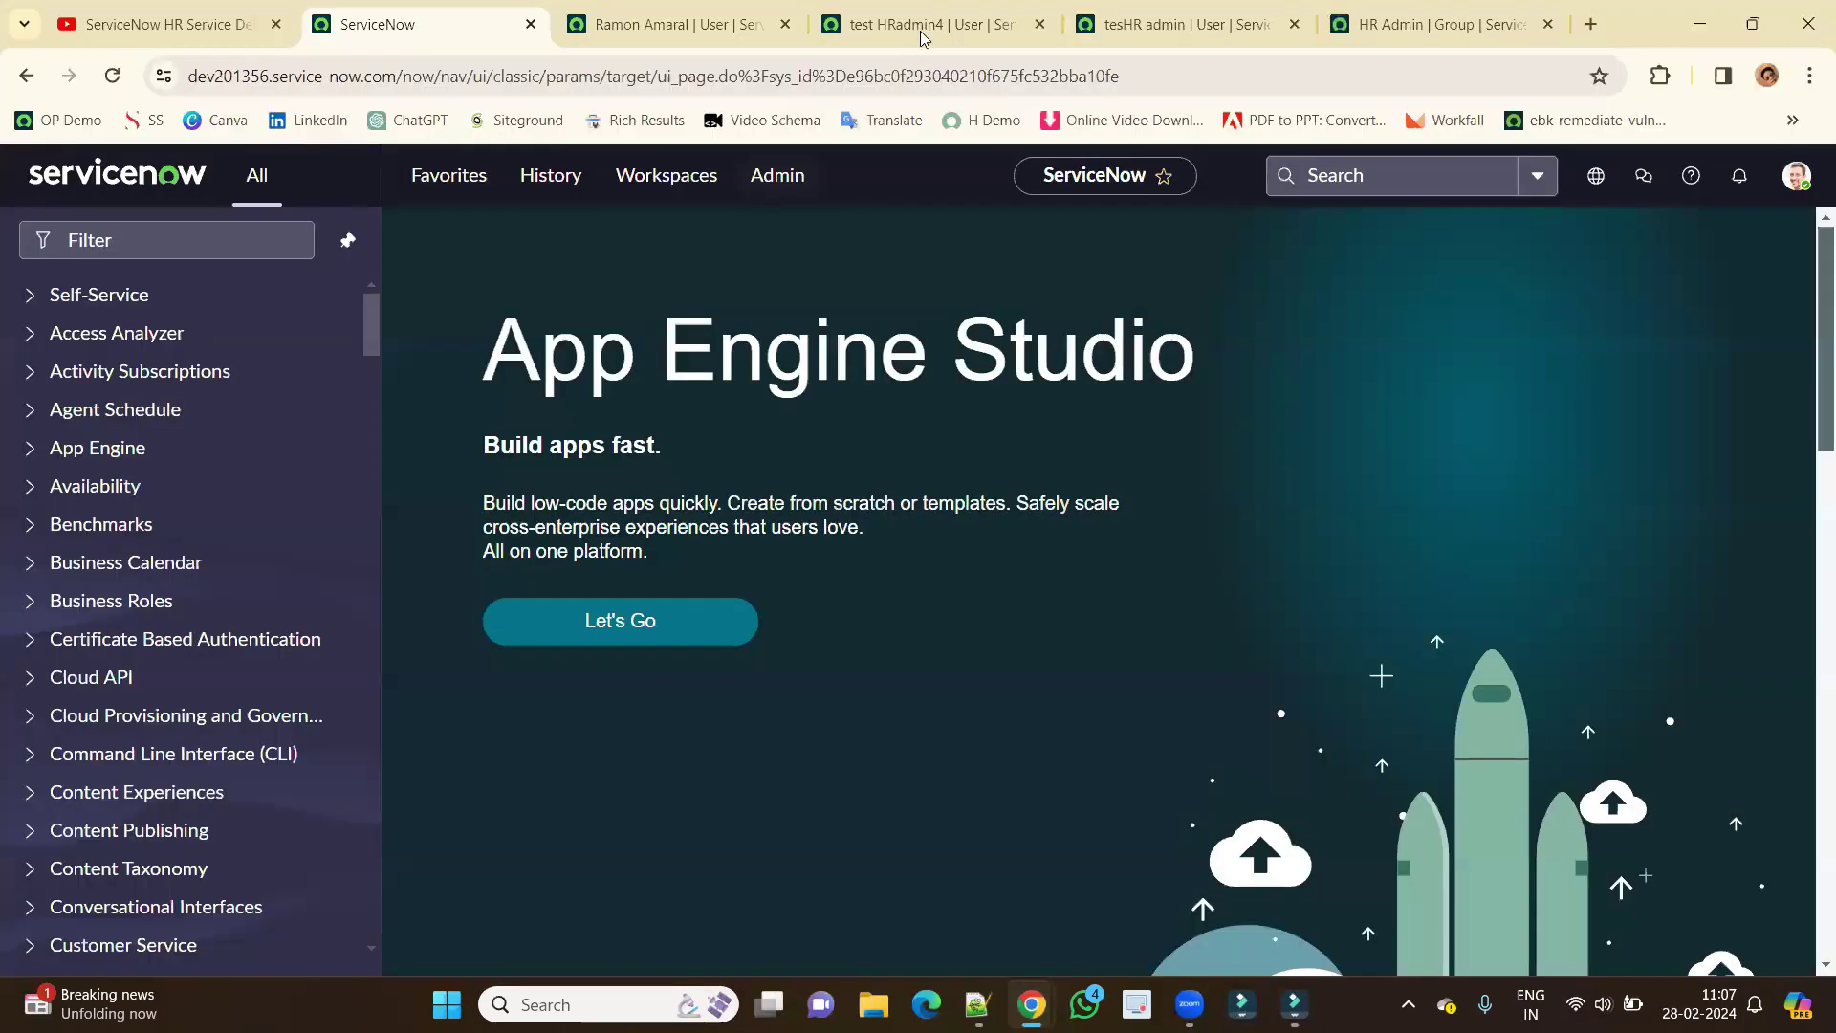
text(testHRadmin4)
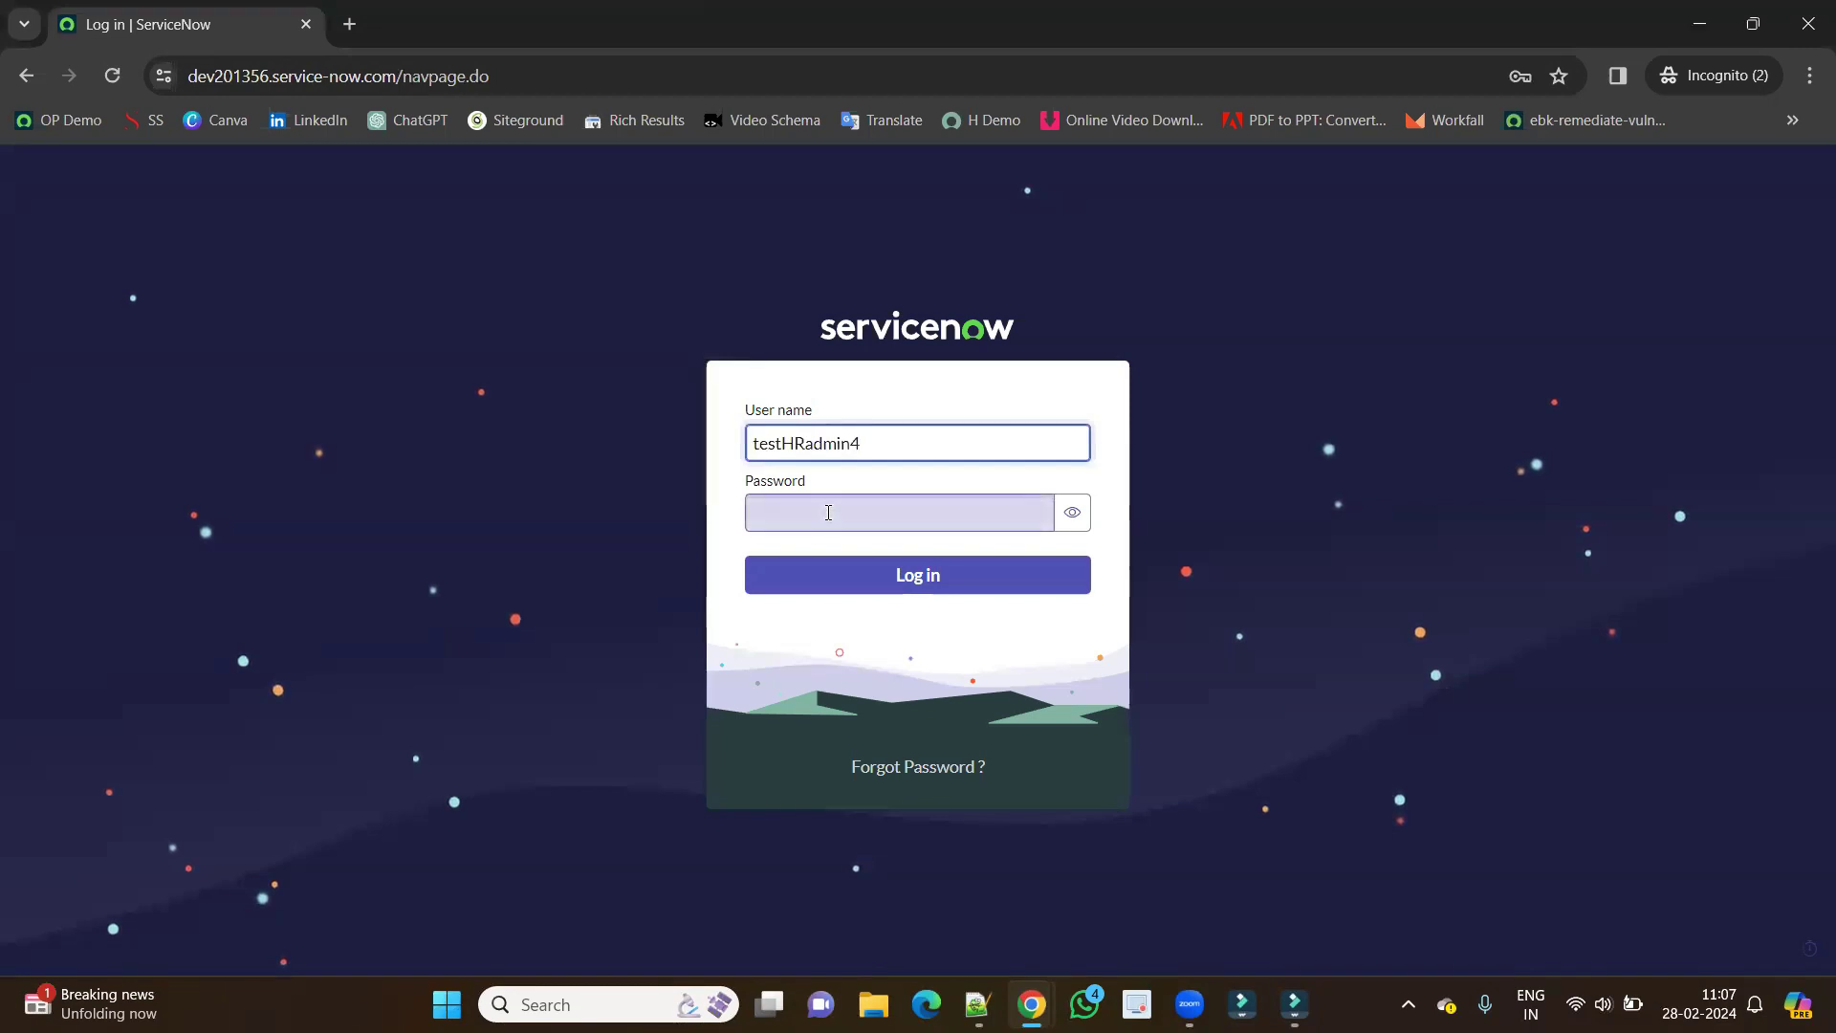
click(828, 514)
text(••••••••••)
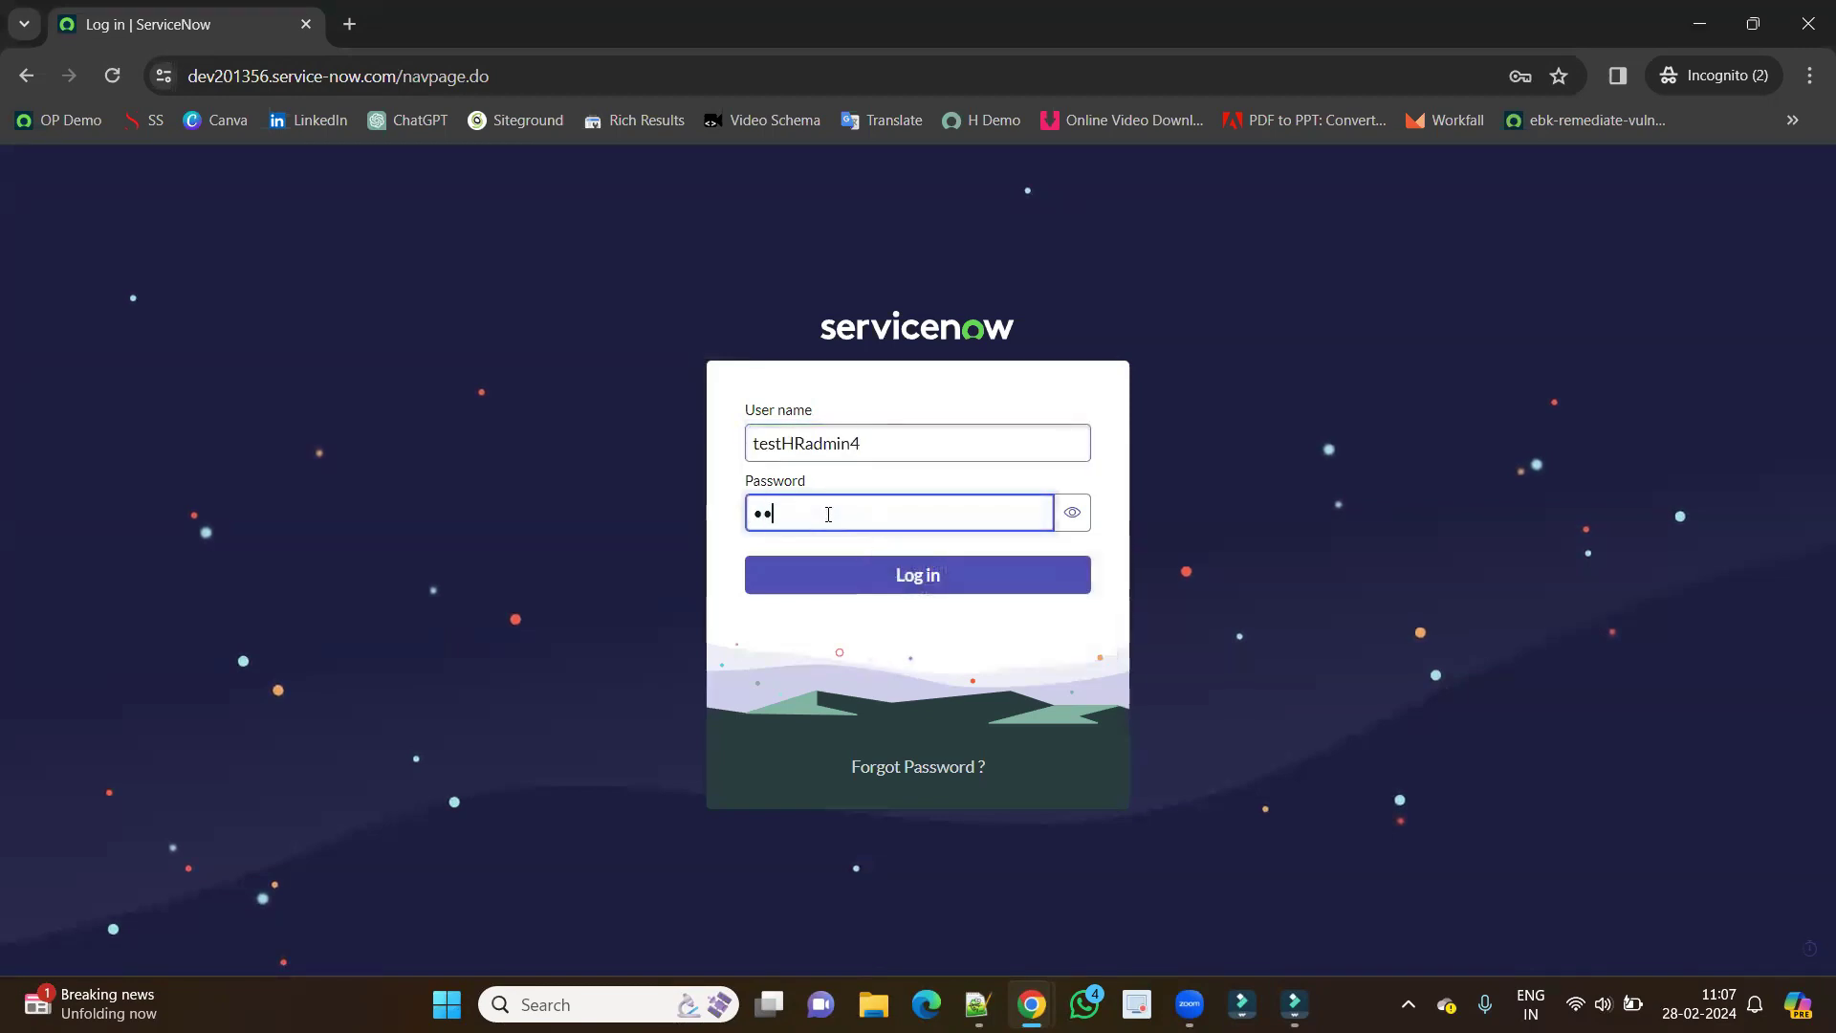
click(890, 577)
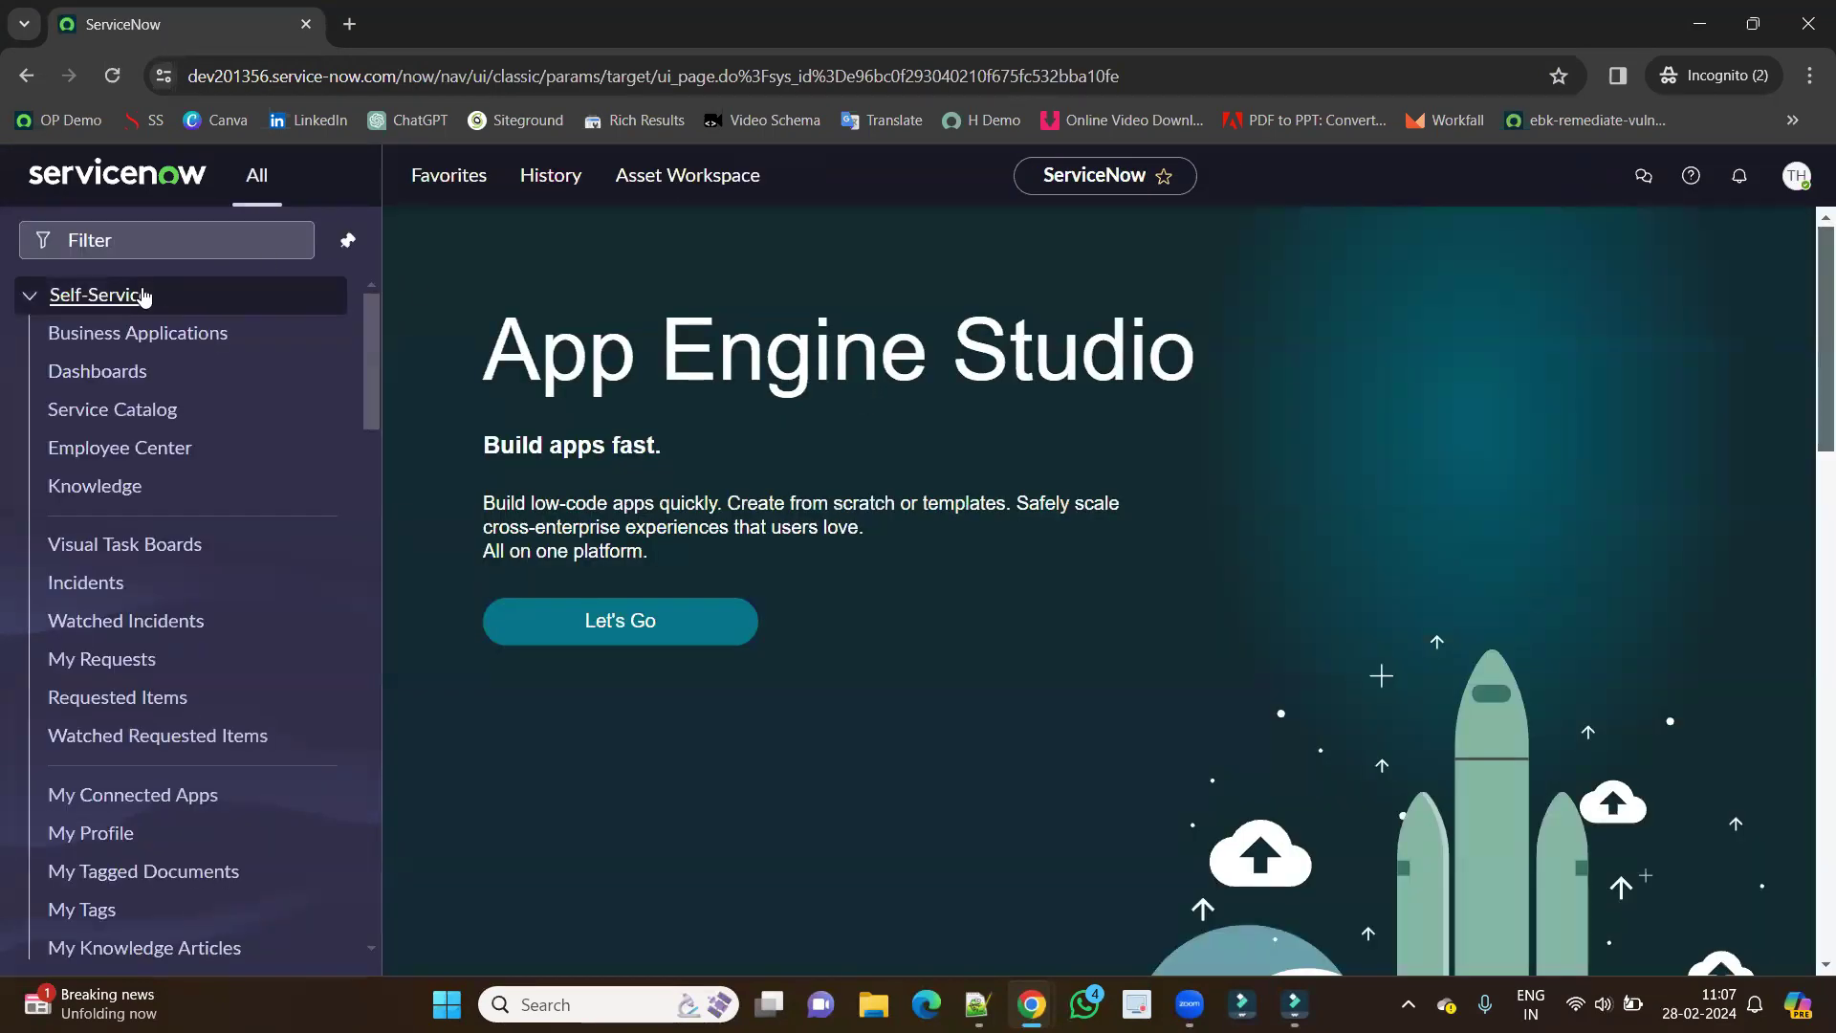
Browse the HR Case Management and HR Administration modules now listed for the HR user.
click(189, 283)
scroll(154, 760, down, 12)
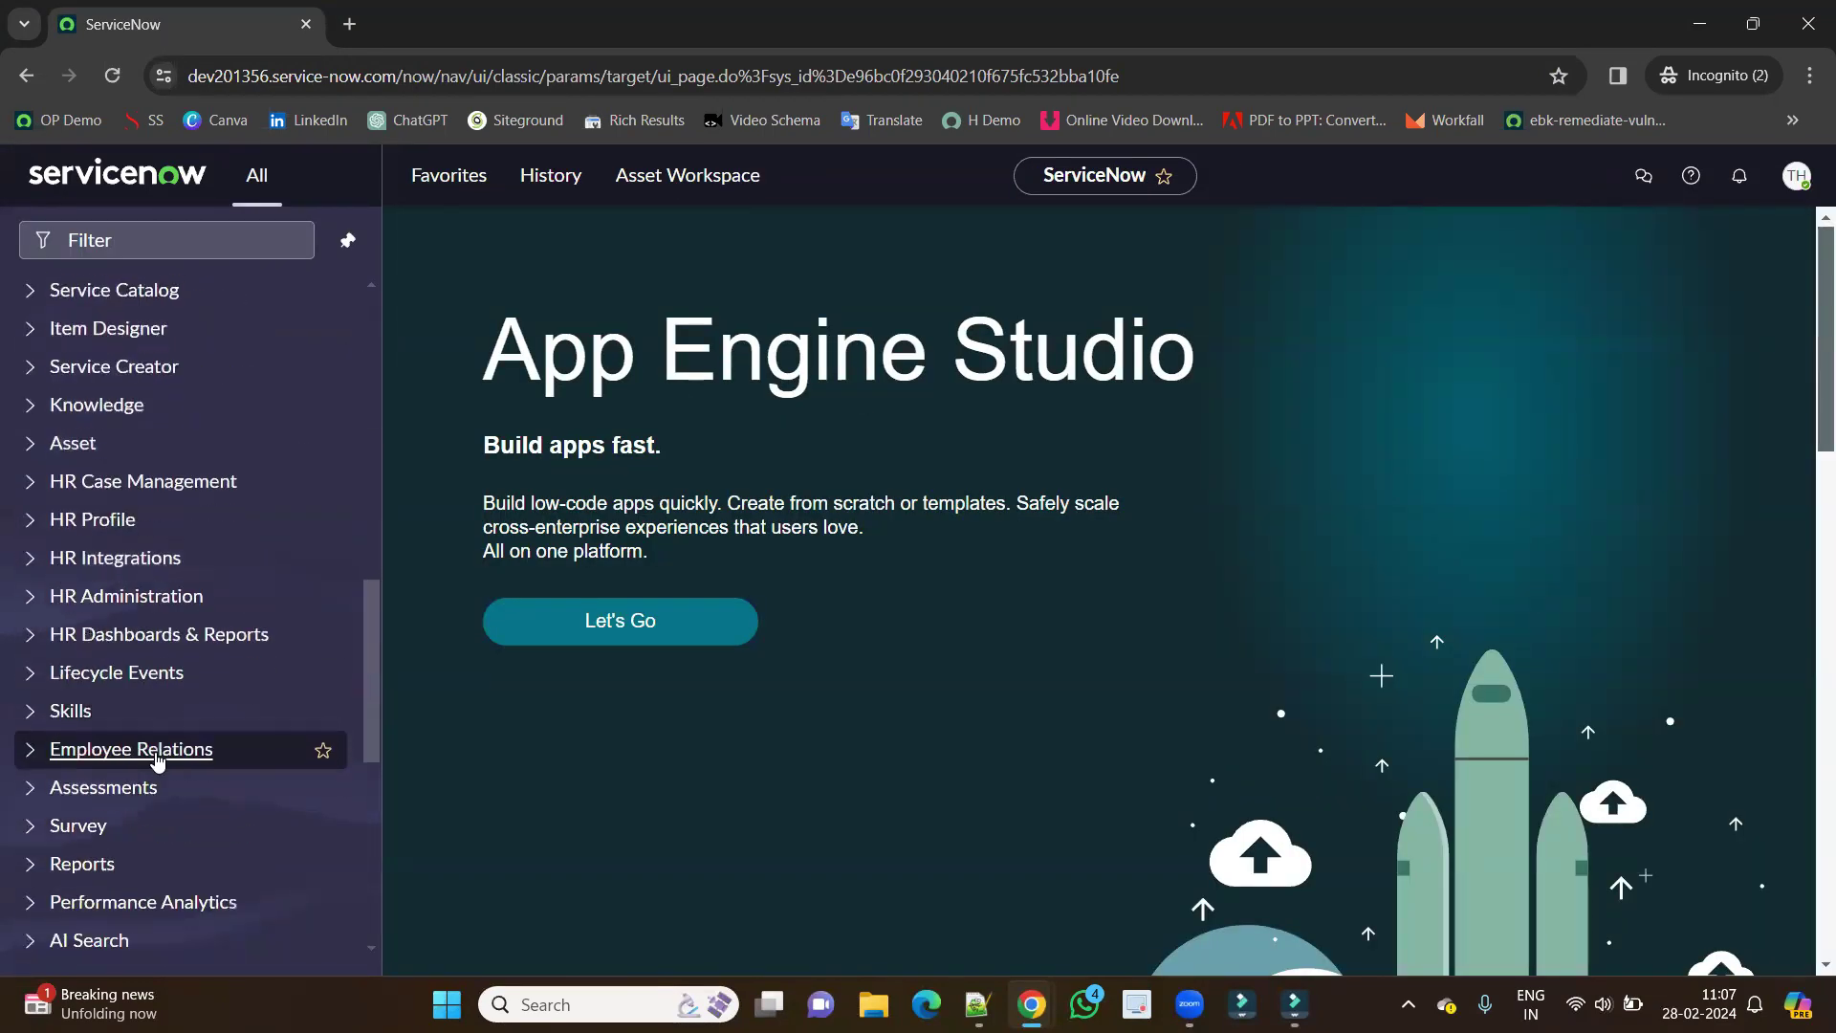
click(136, 483)
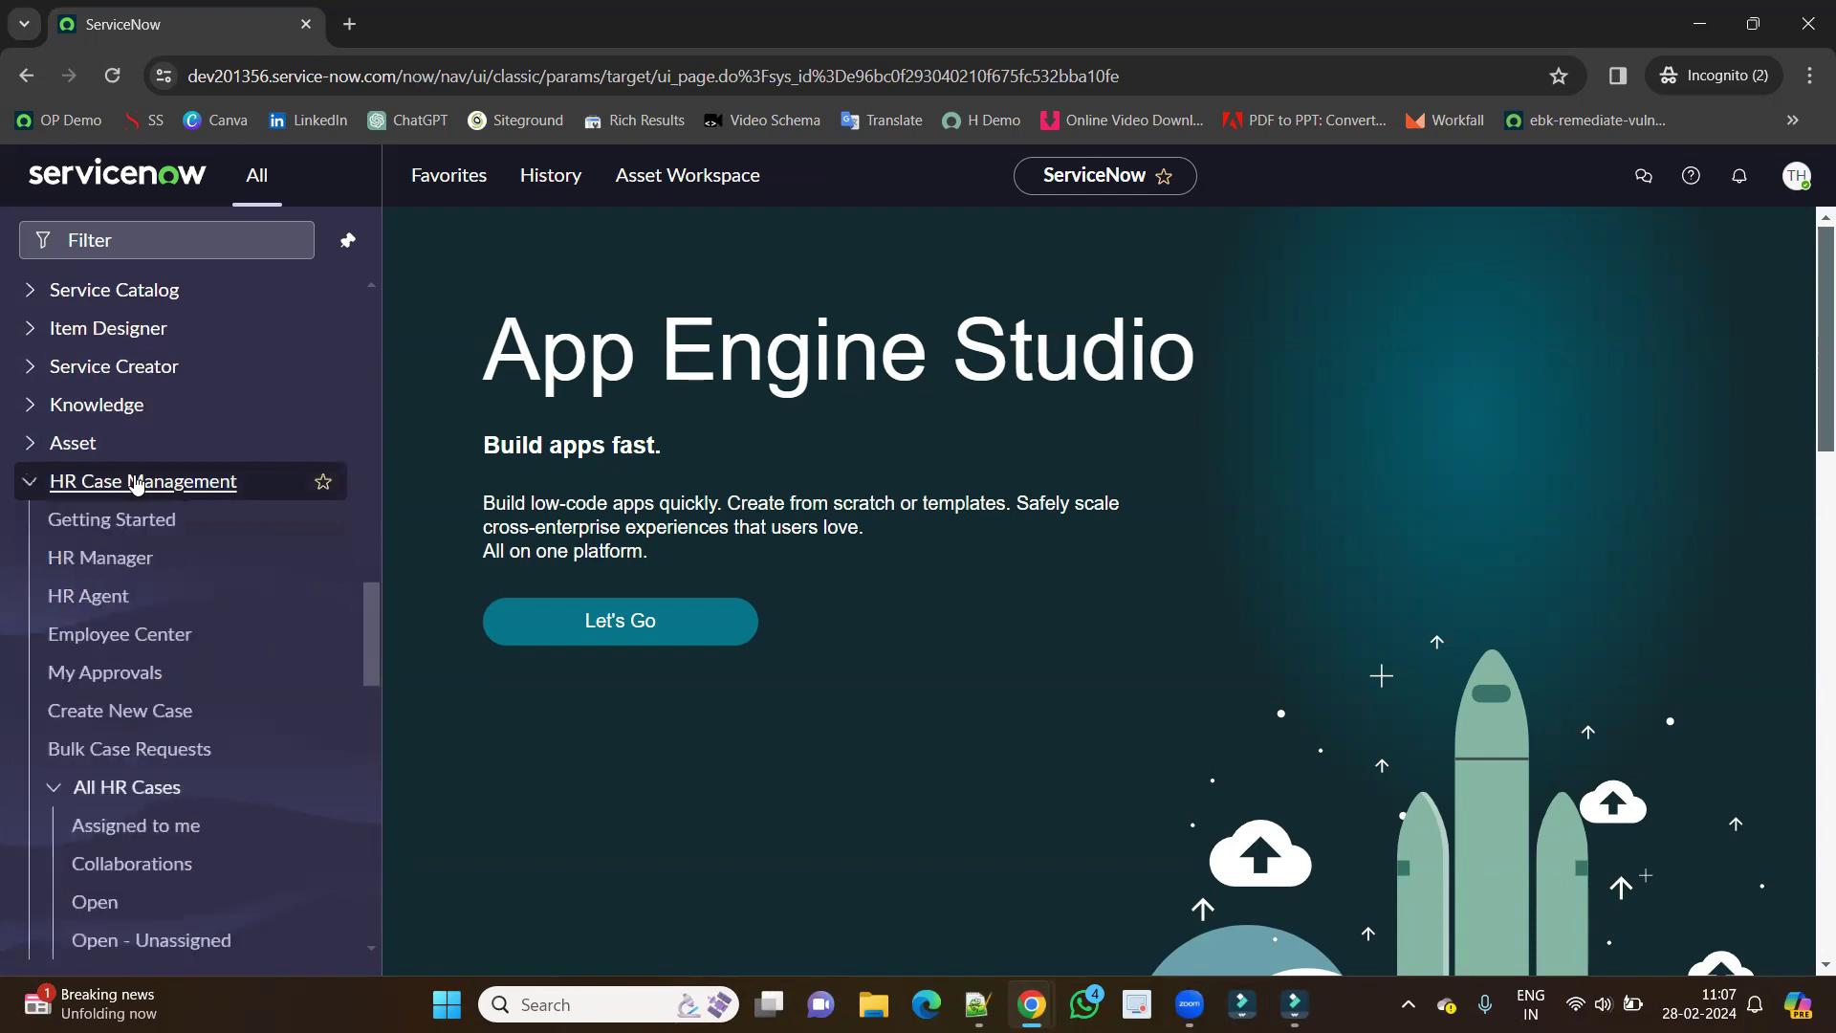
click(136, 483)
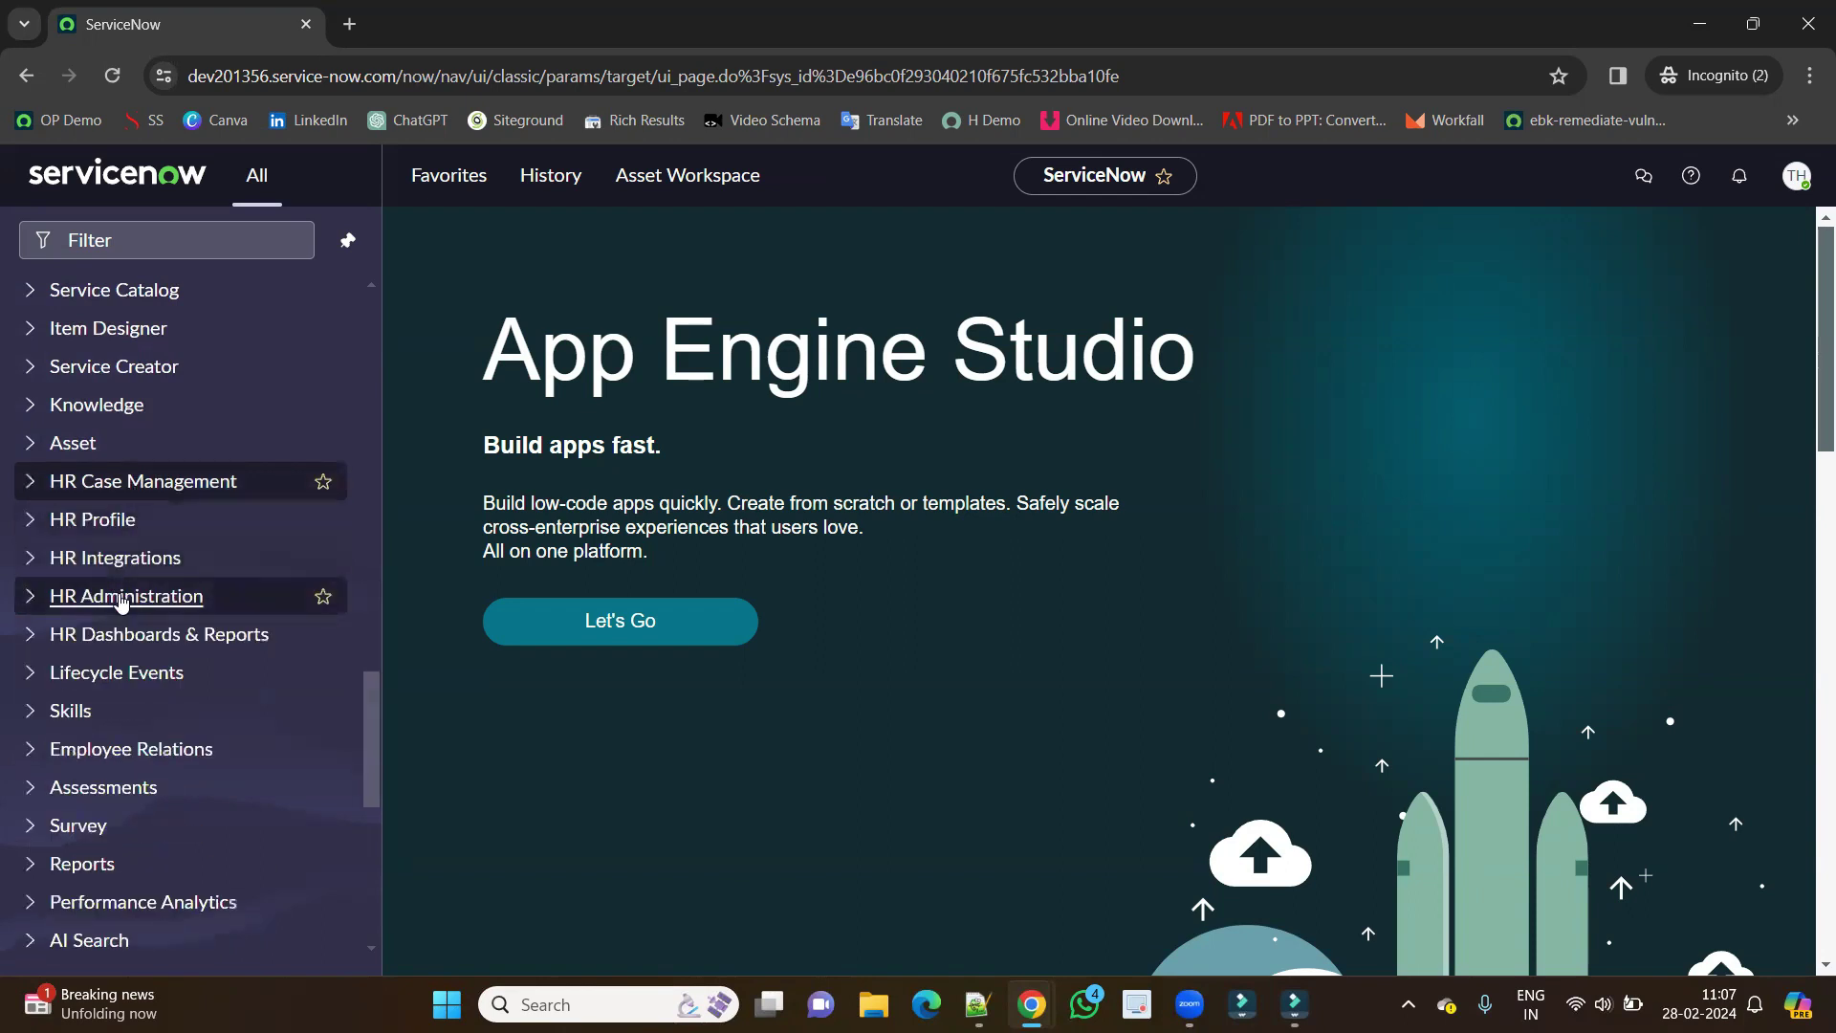
click(121, 598)
scroll(121, 598, down, 4)
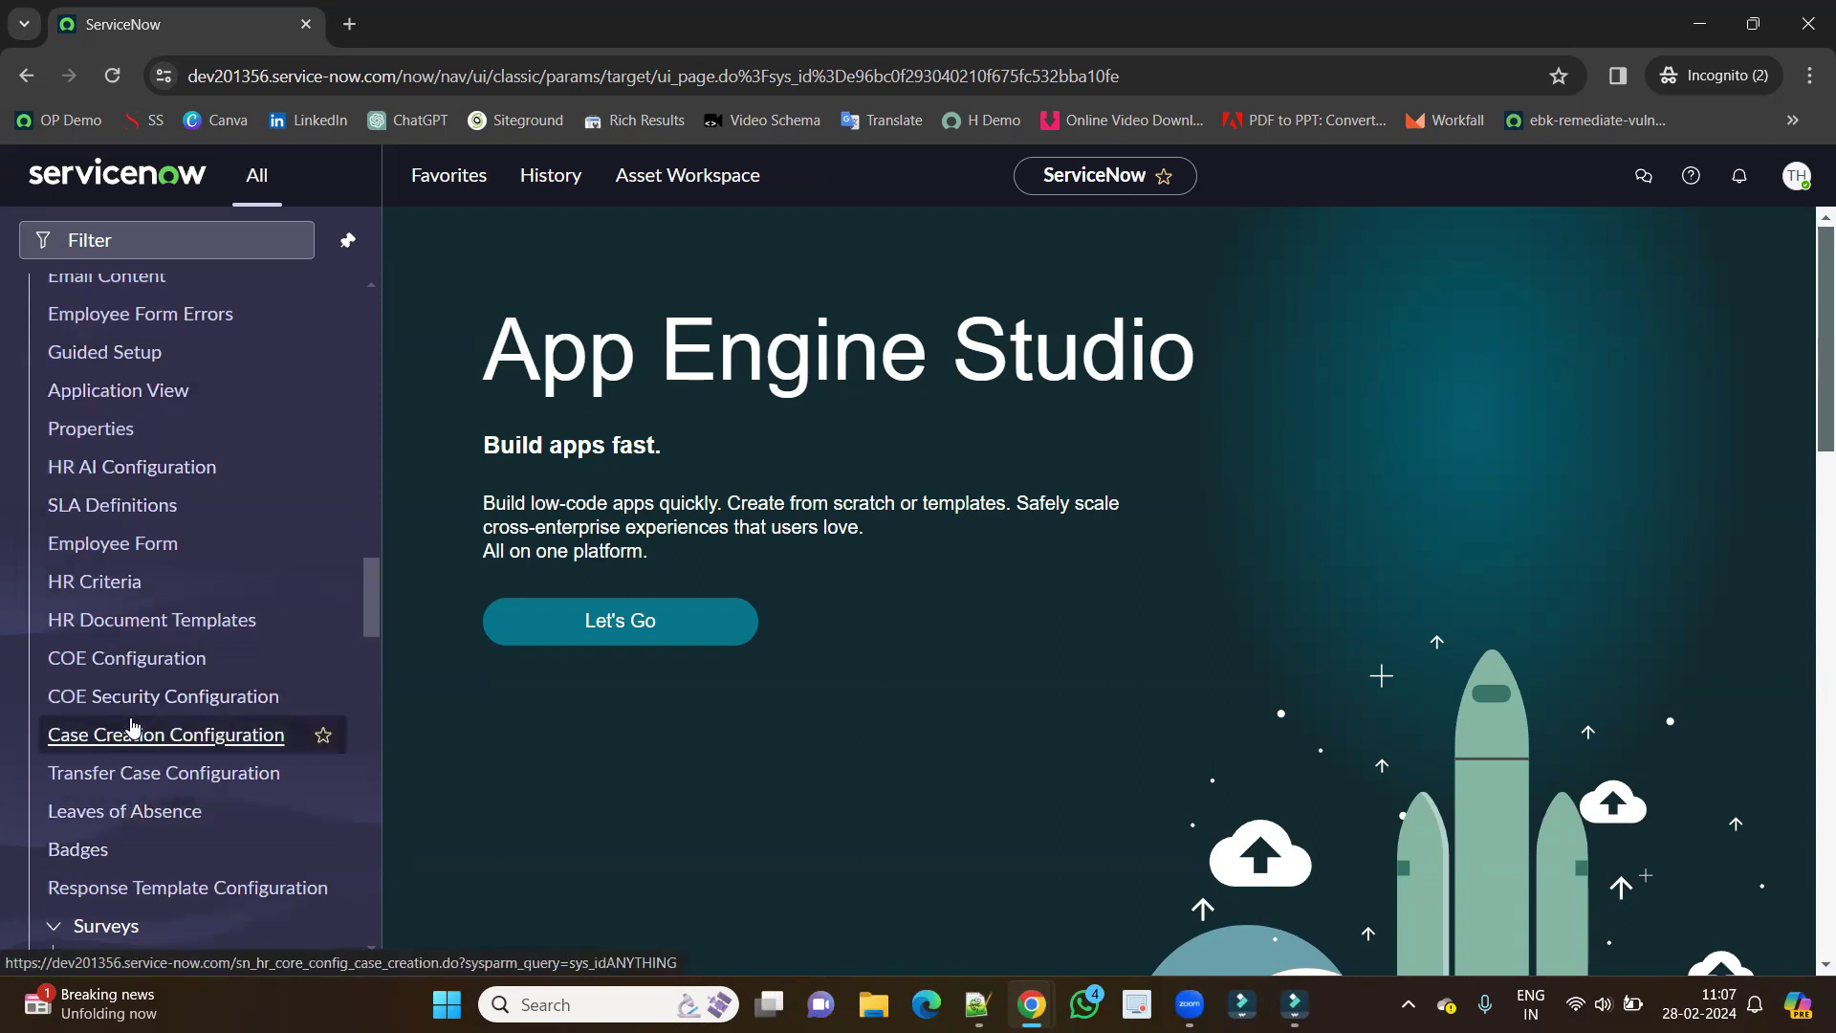
scroll(132, 727, down, 7)
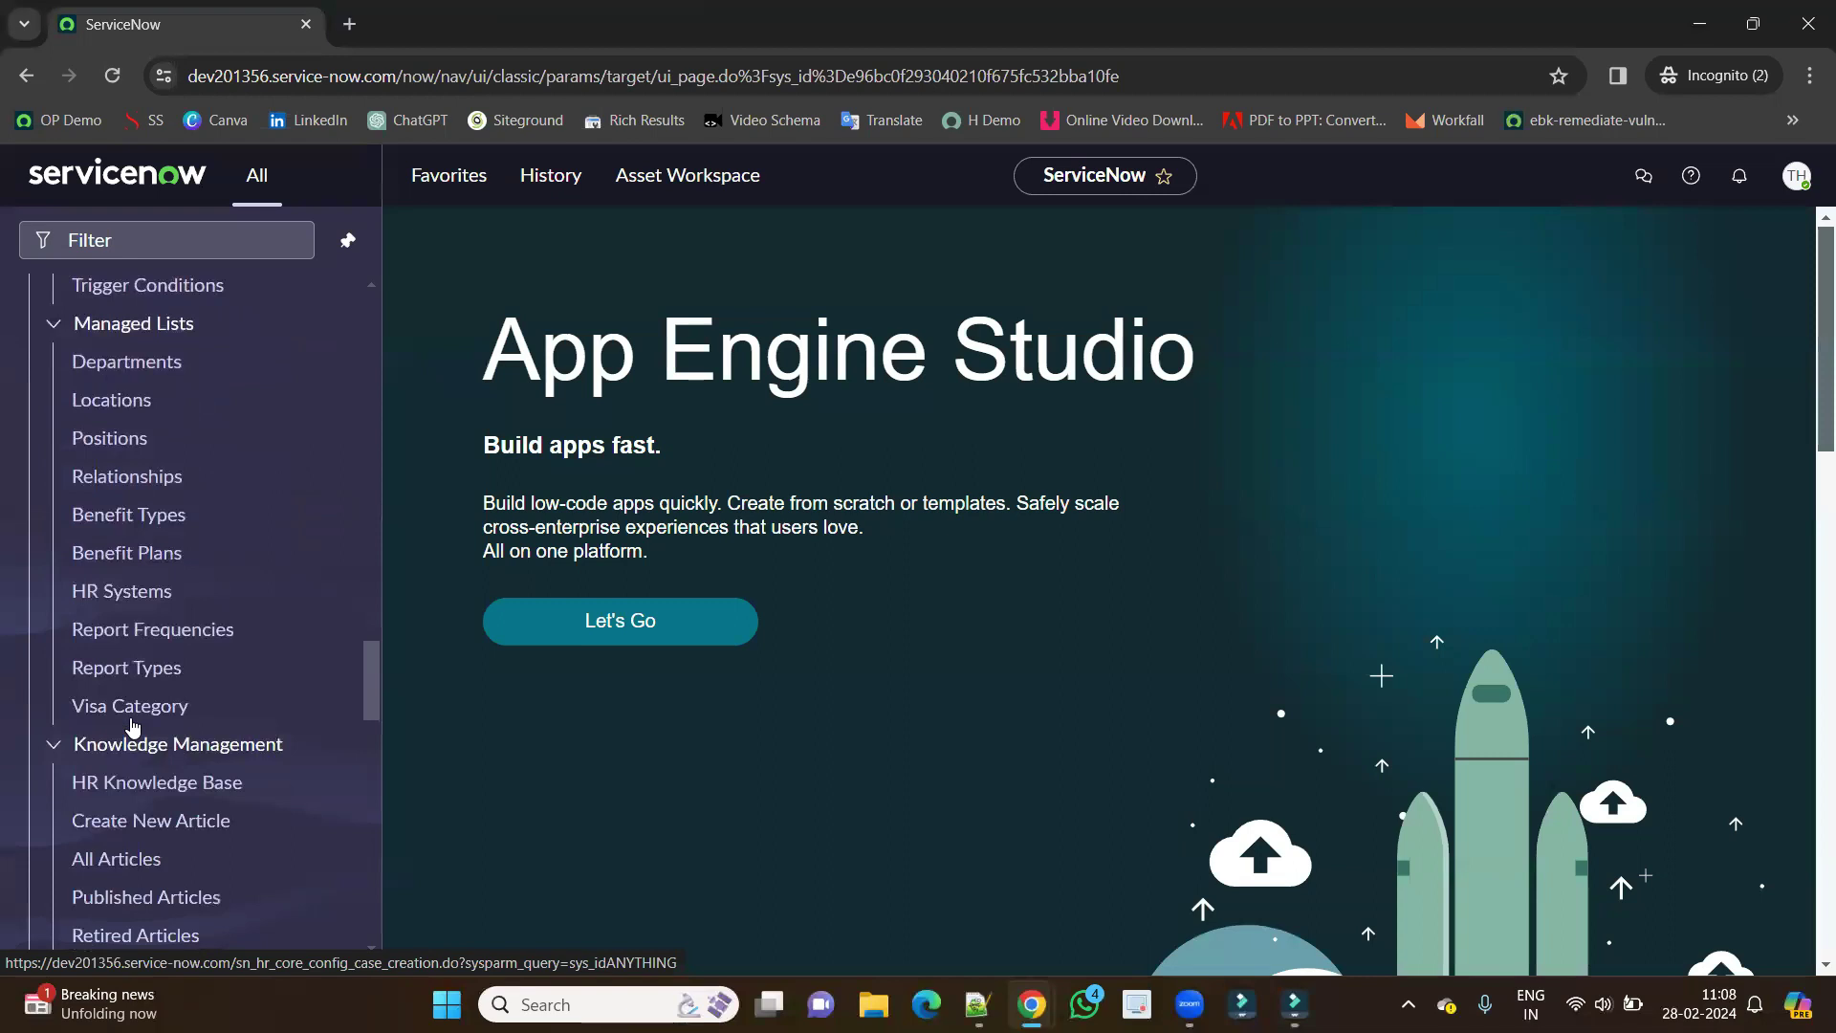
scroll(132, 727, down, 3)
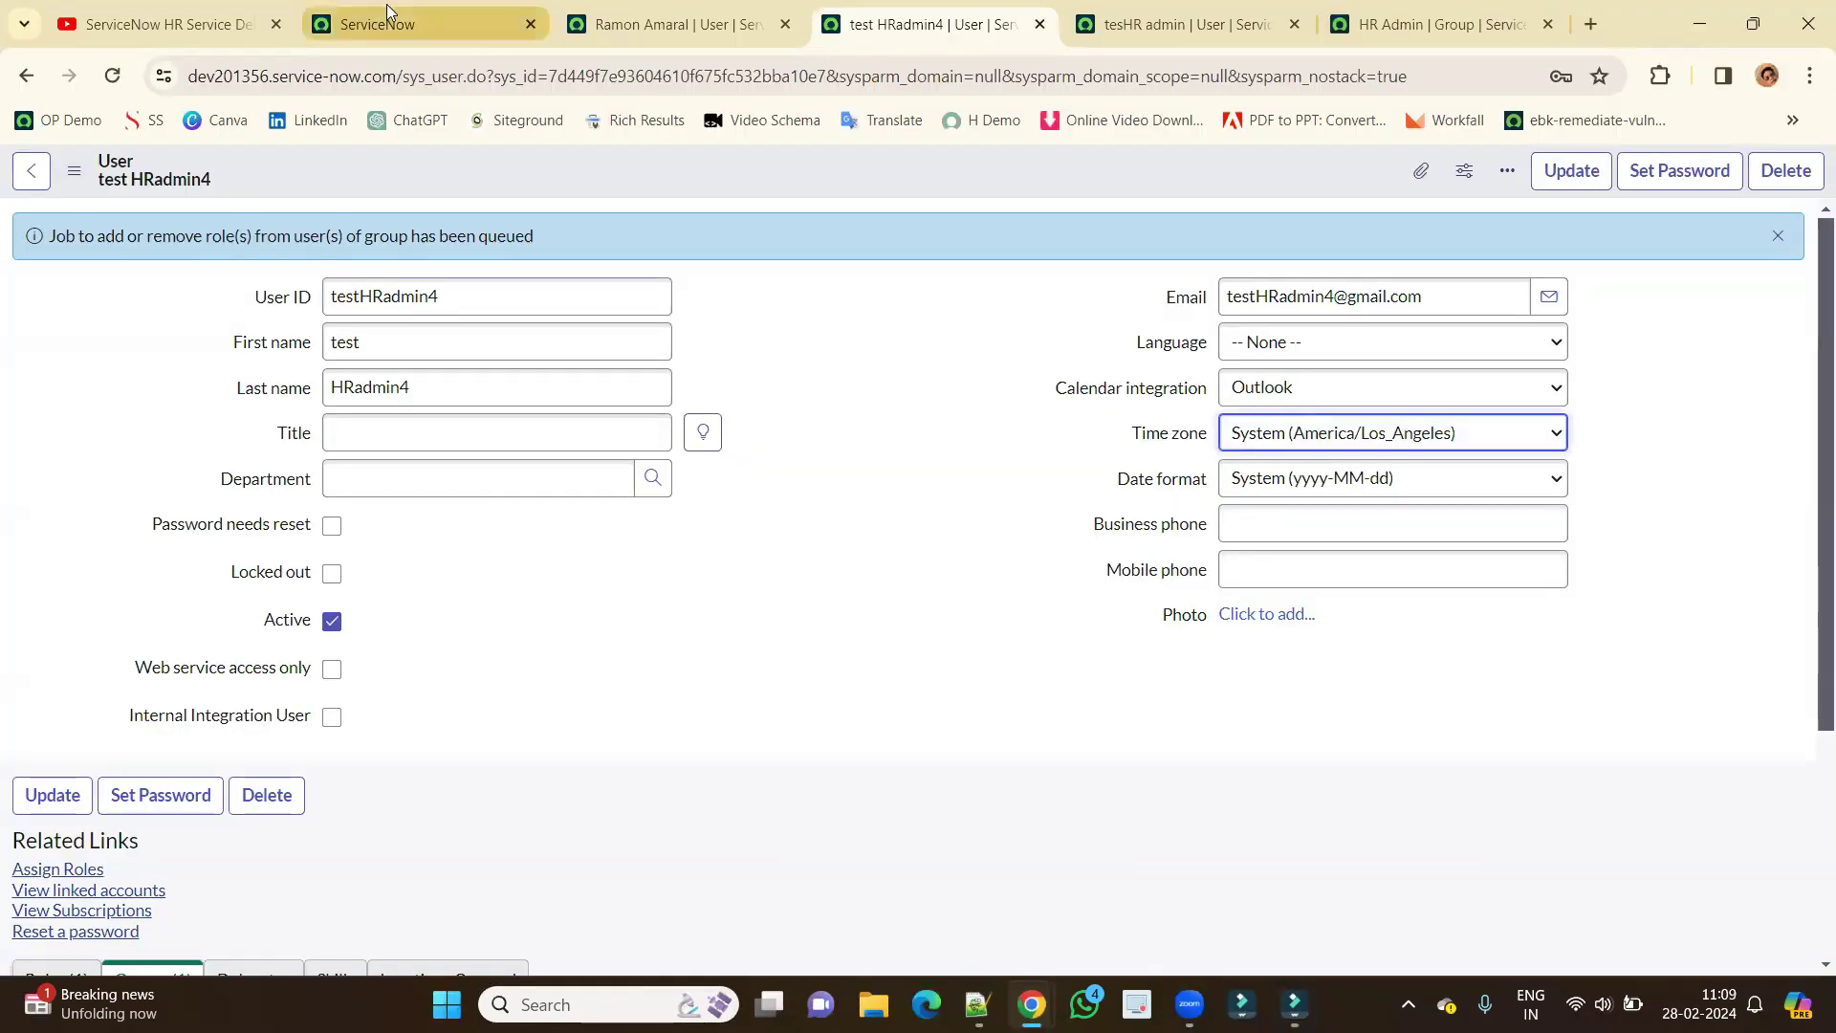
click(387, 13)
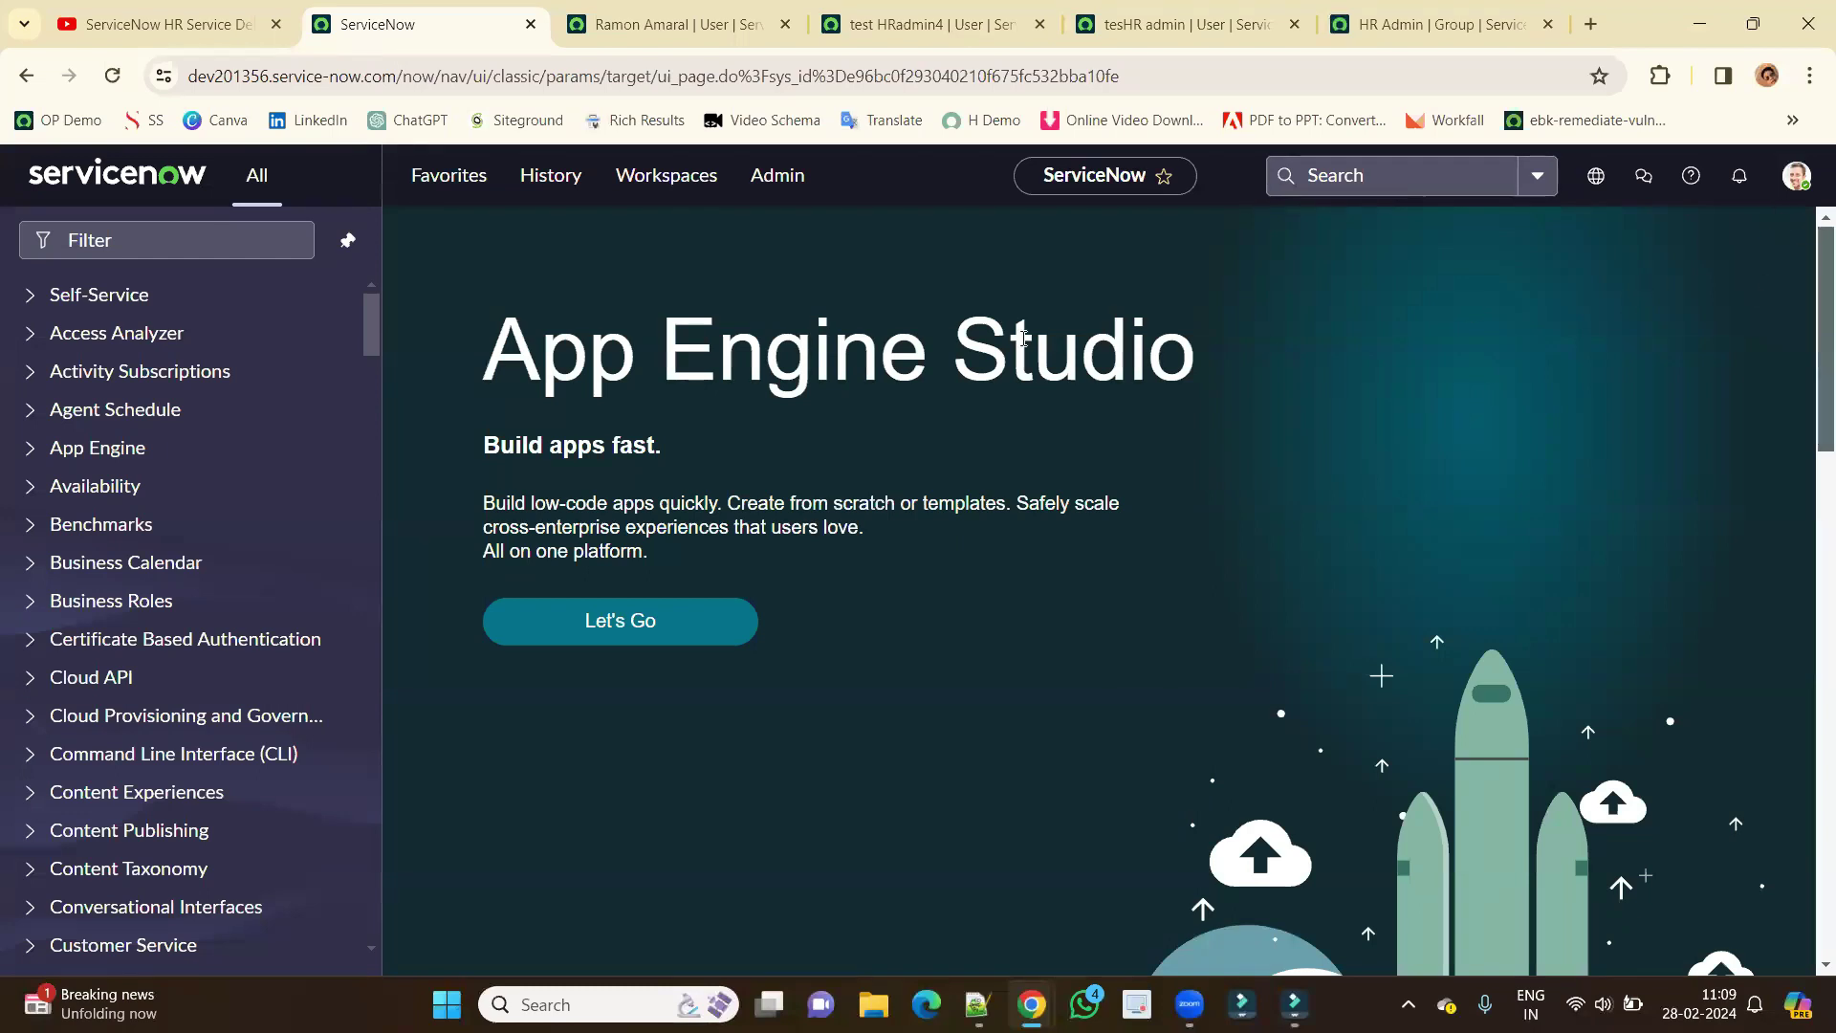
Generate and copy a random password for the test HR admin, save it, then close the dialog.
click(943, 31)
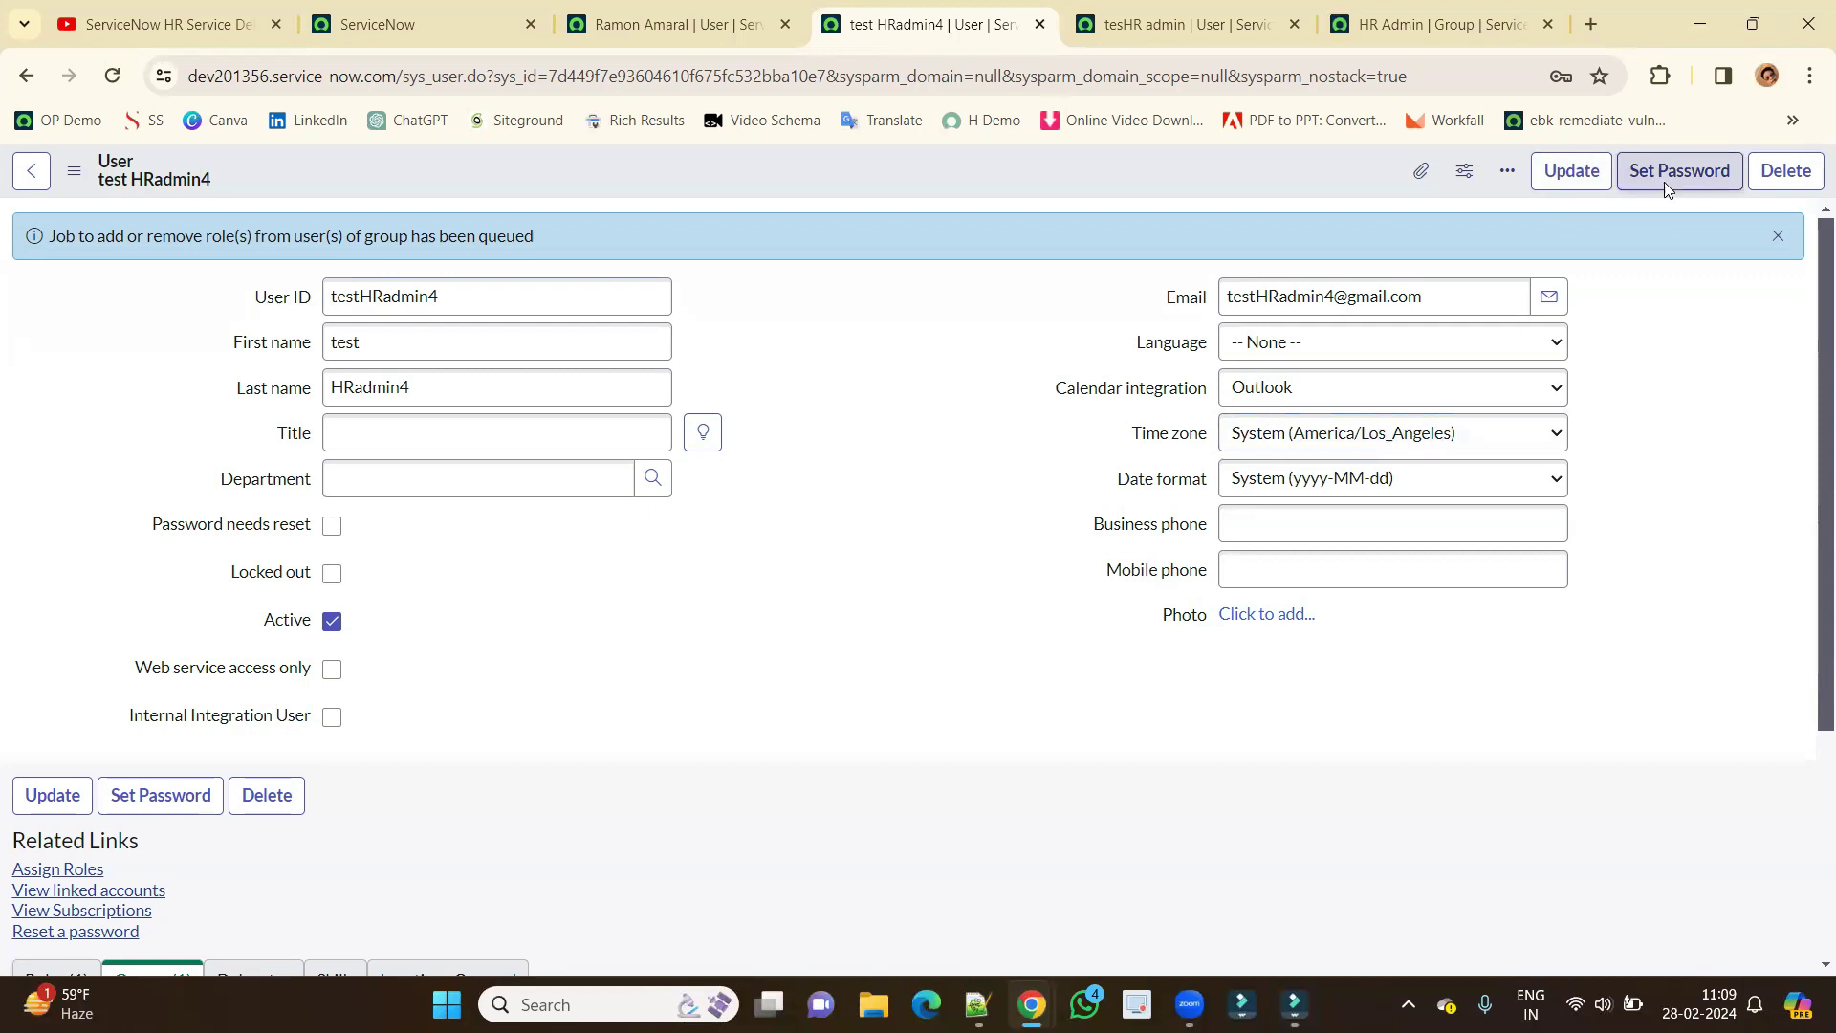
click(1665, 190)
click(1102, 266)
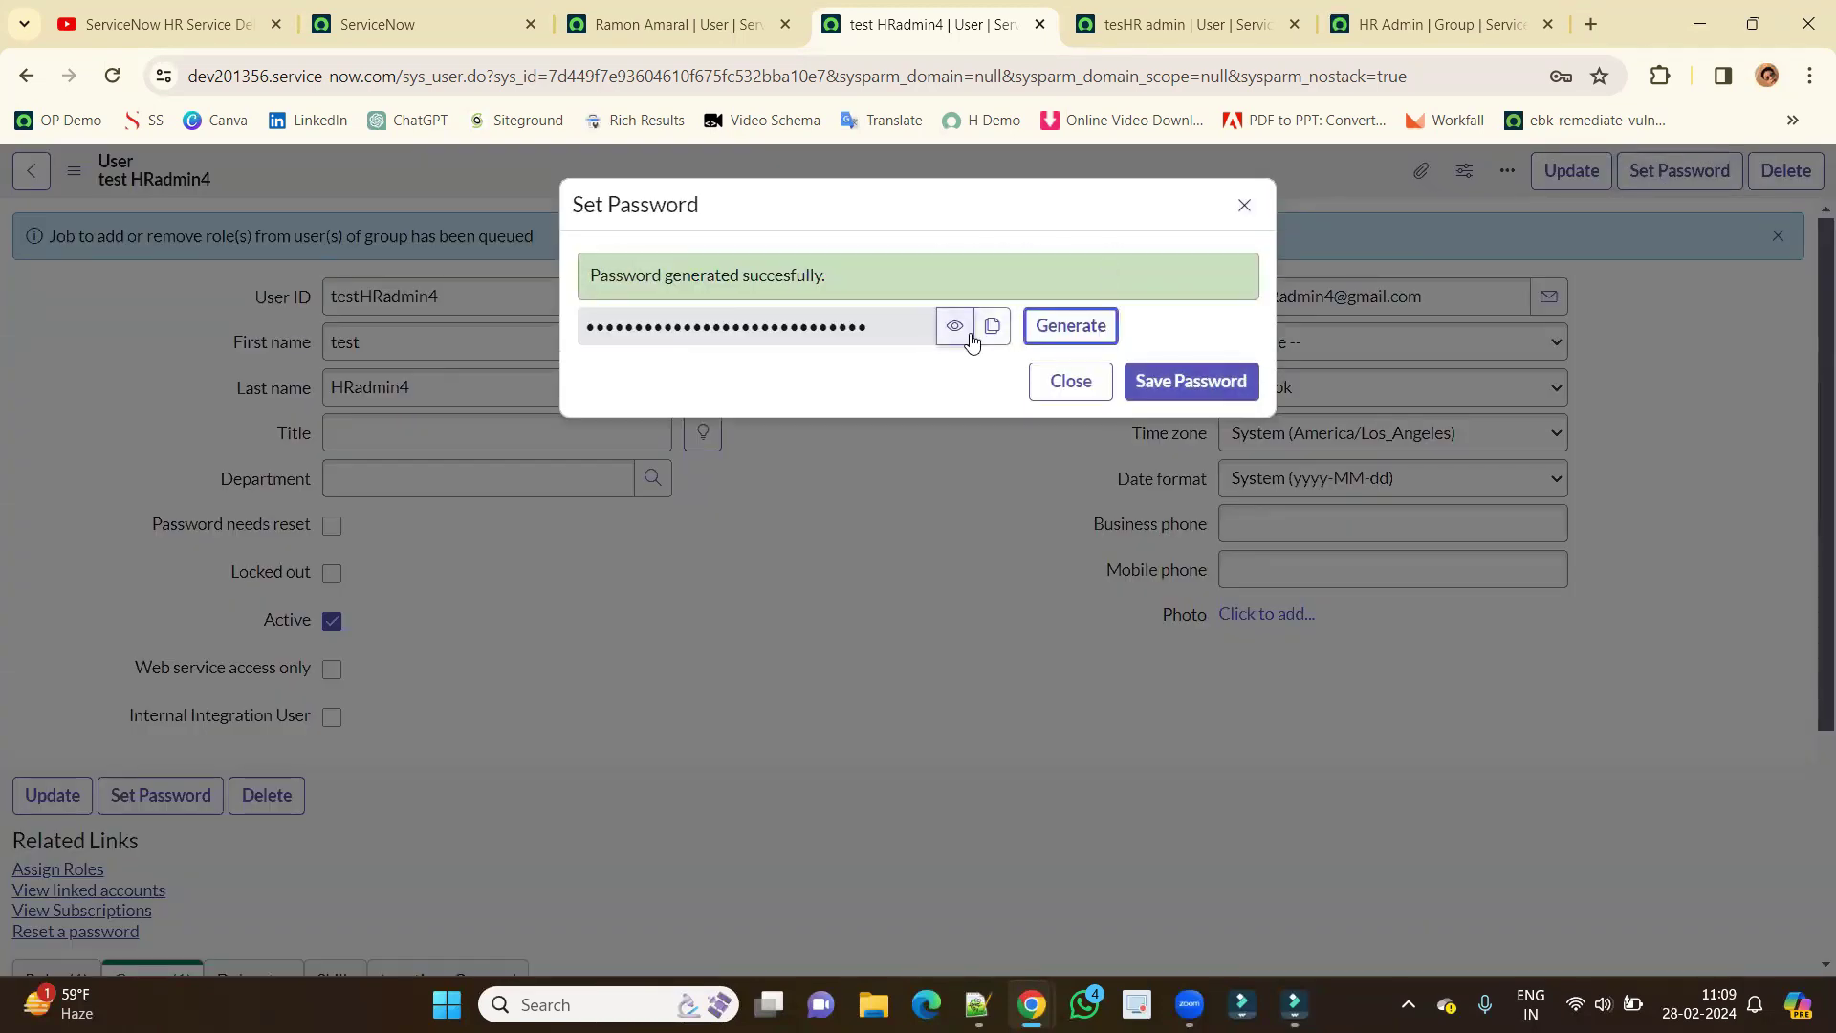
click(992, 326)
click(1172, 378)
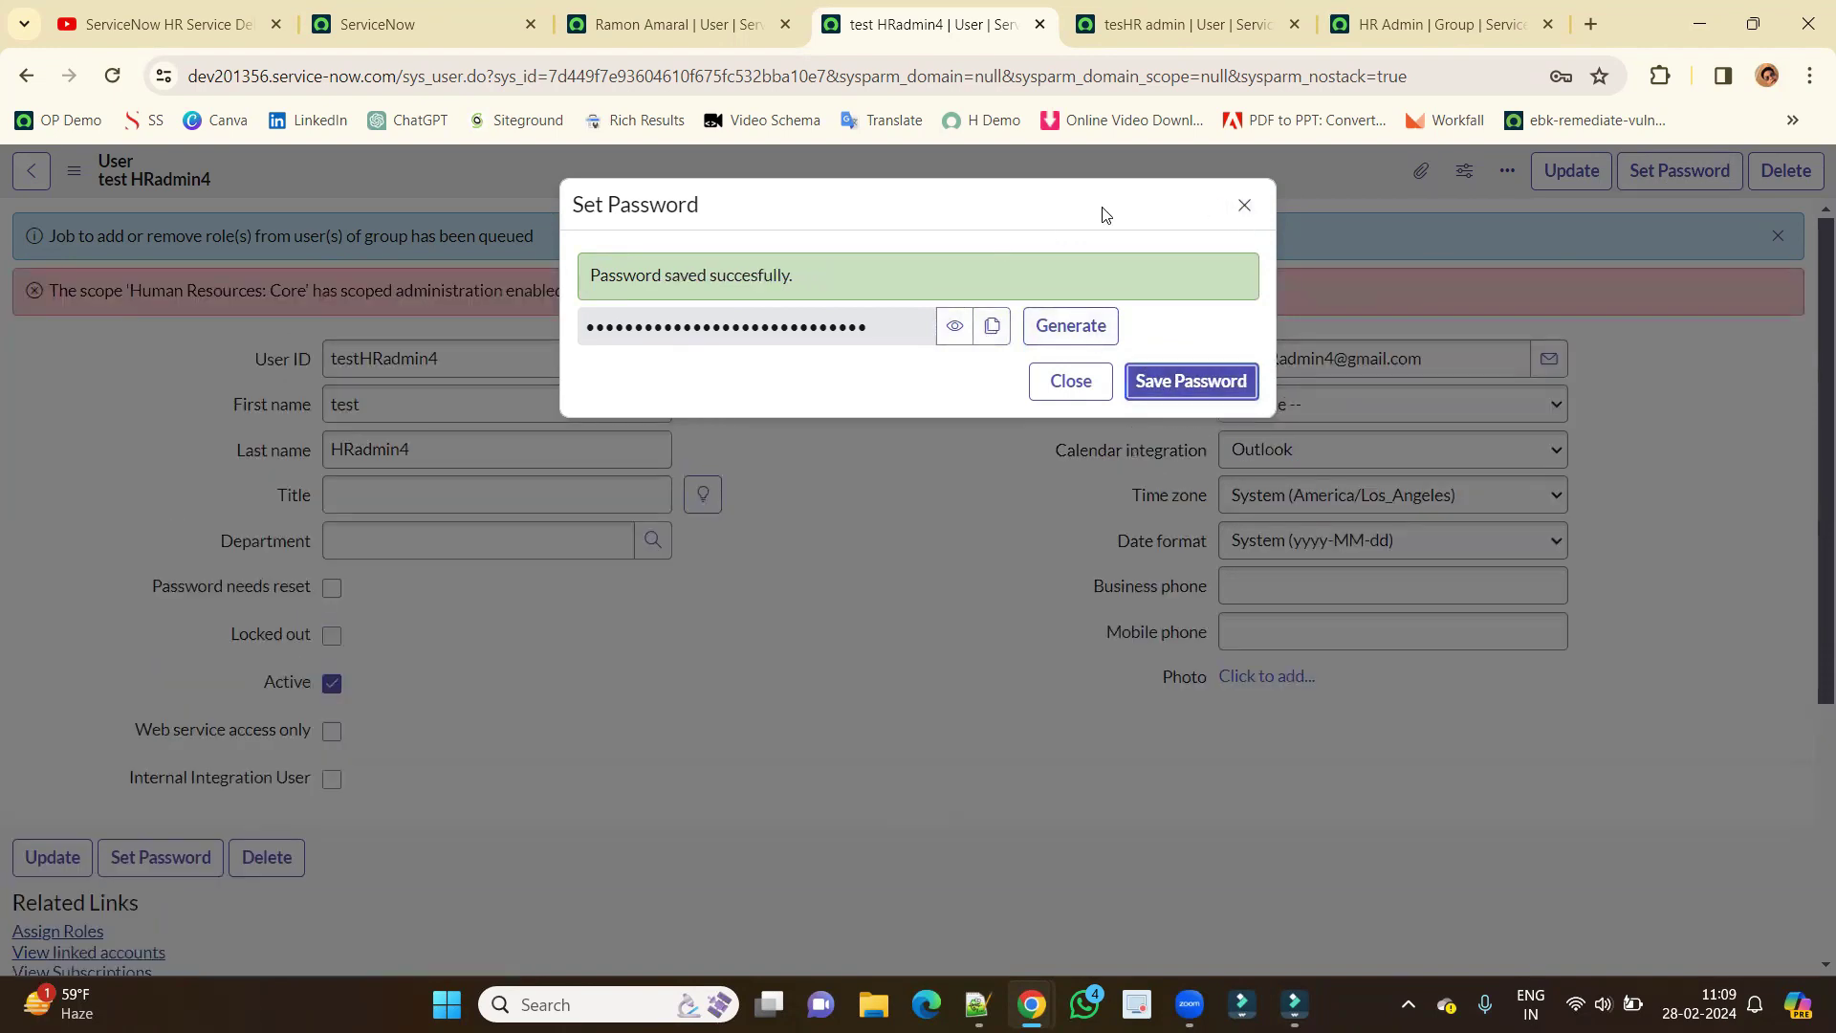
triple_click(1128, 260)
click(269, 342)
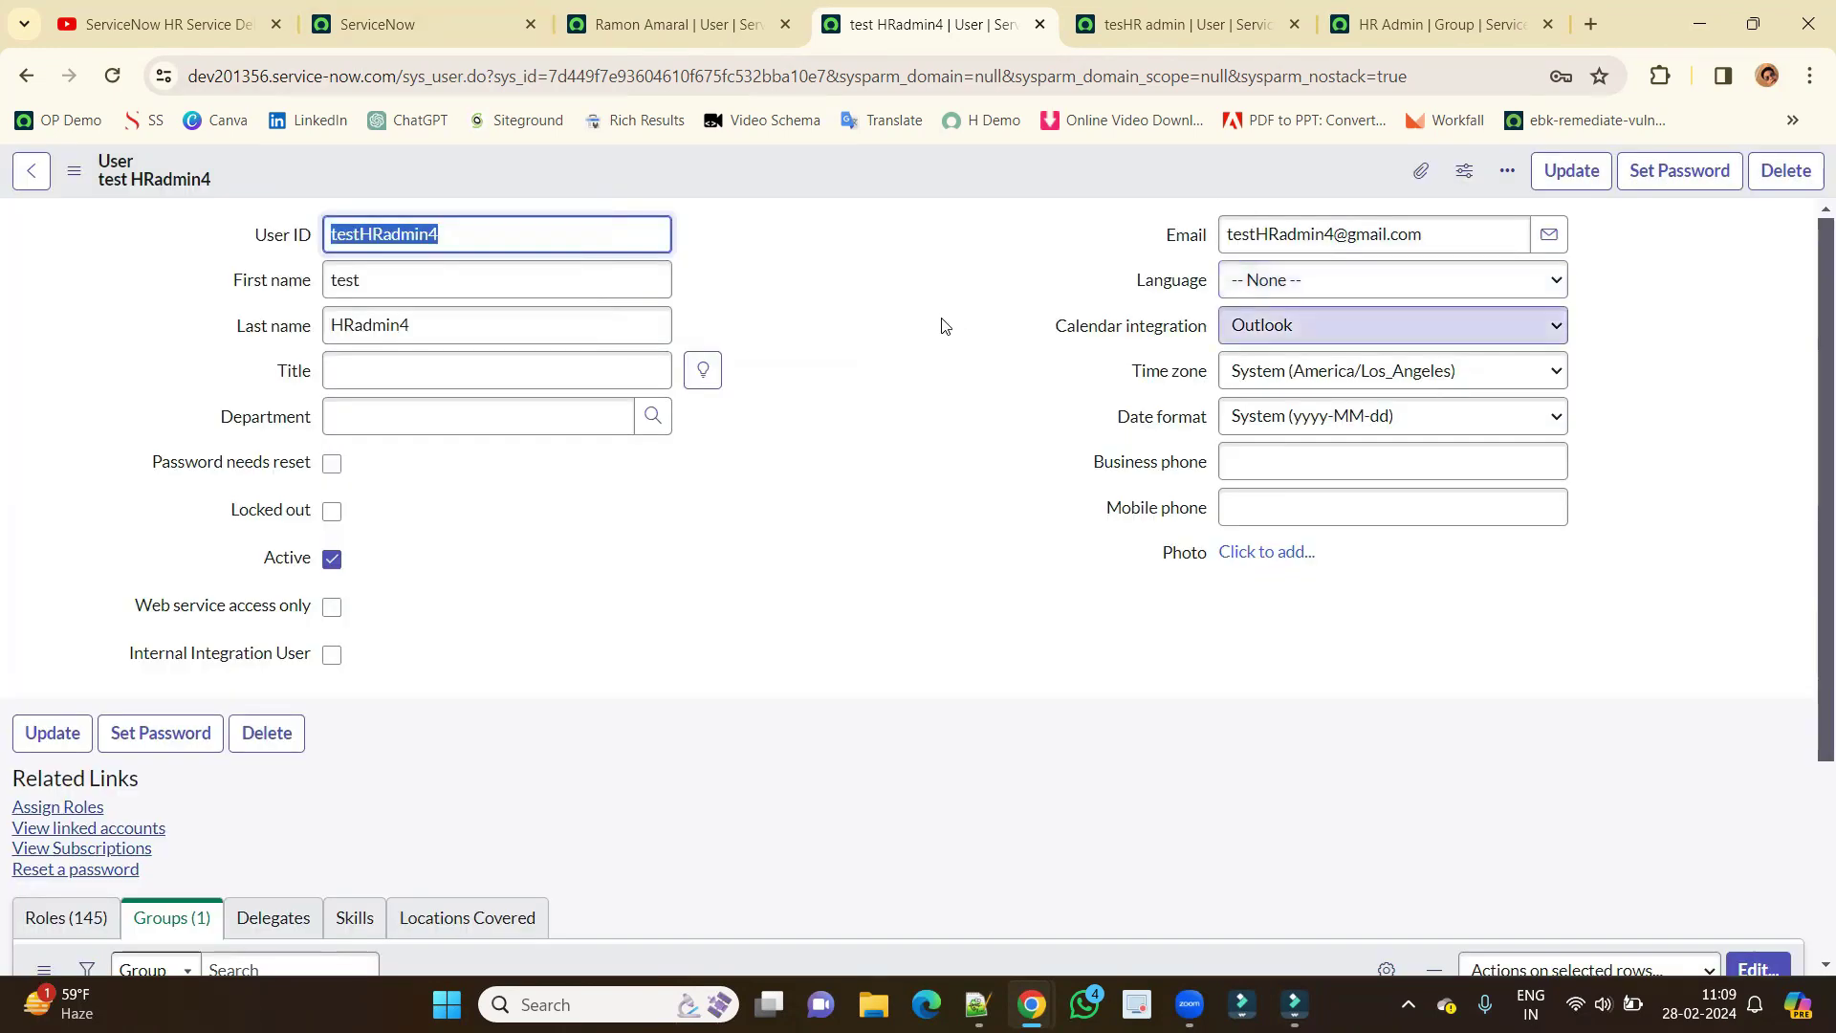
Paste a new password into the test HR admin's Password cell in the Users list and submit it.
click(387, 18)
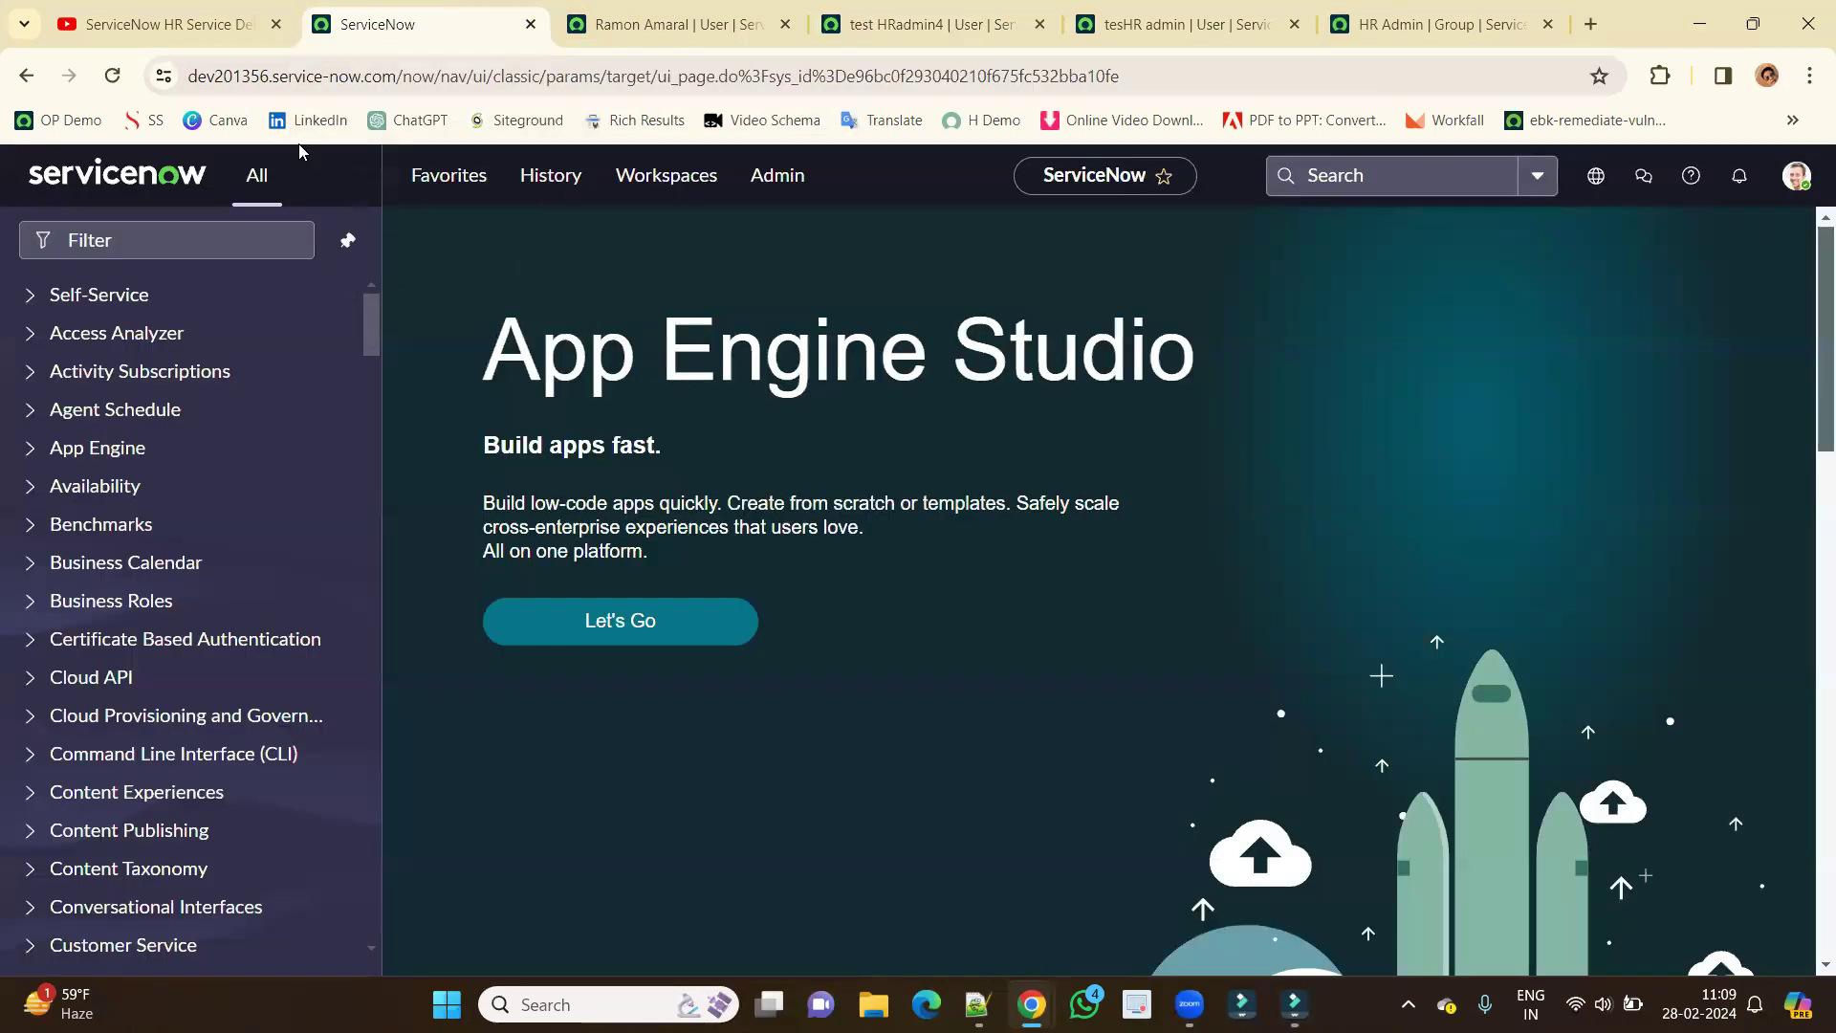
click(227, 227)
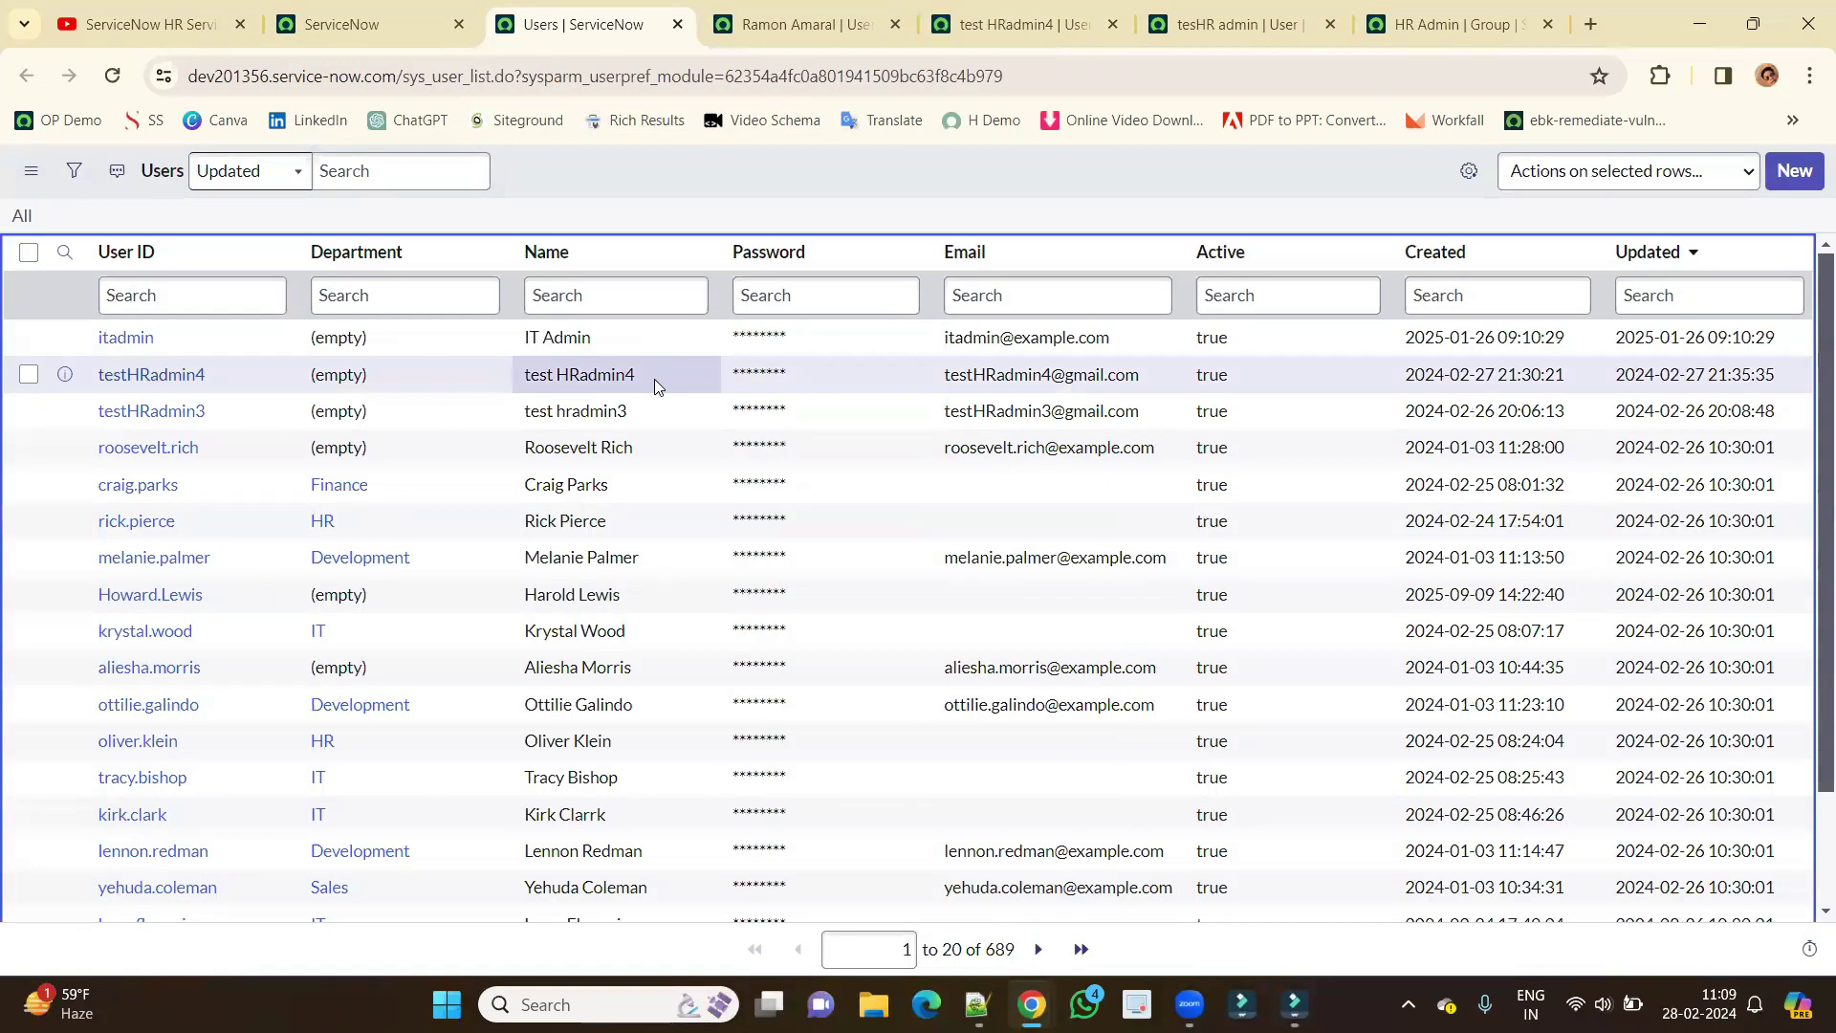
click(654, 379)
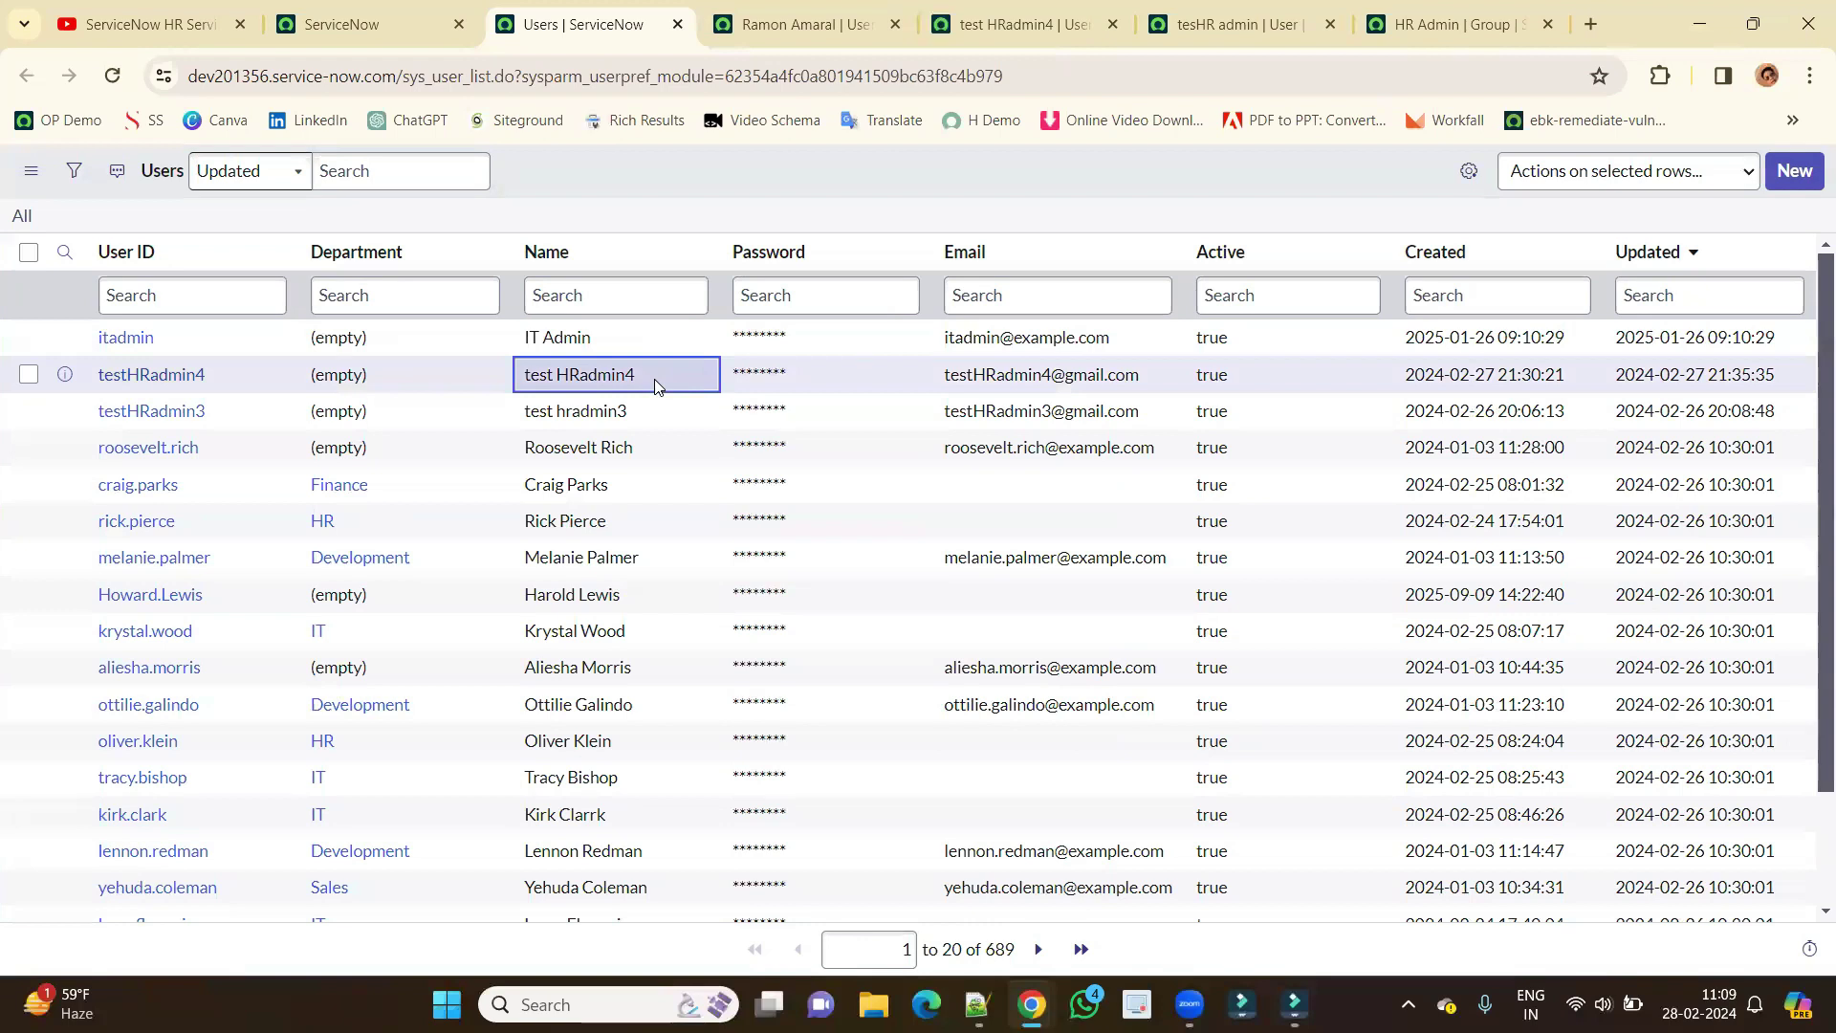
click(855, 376)
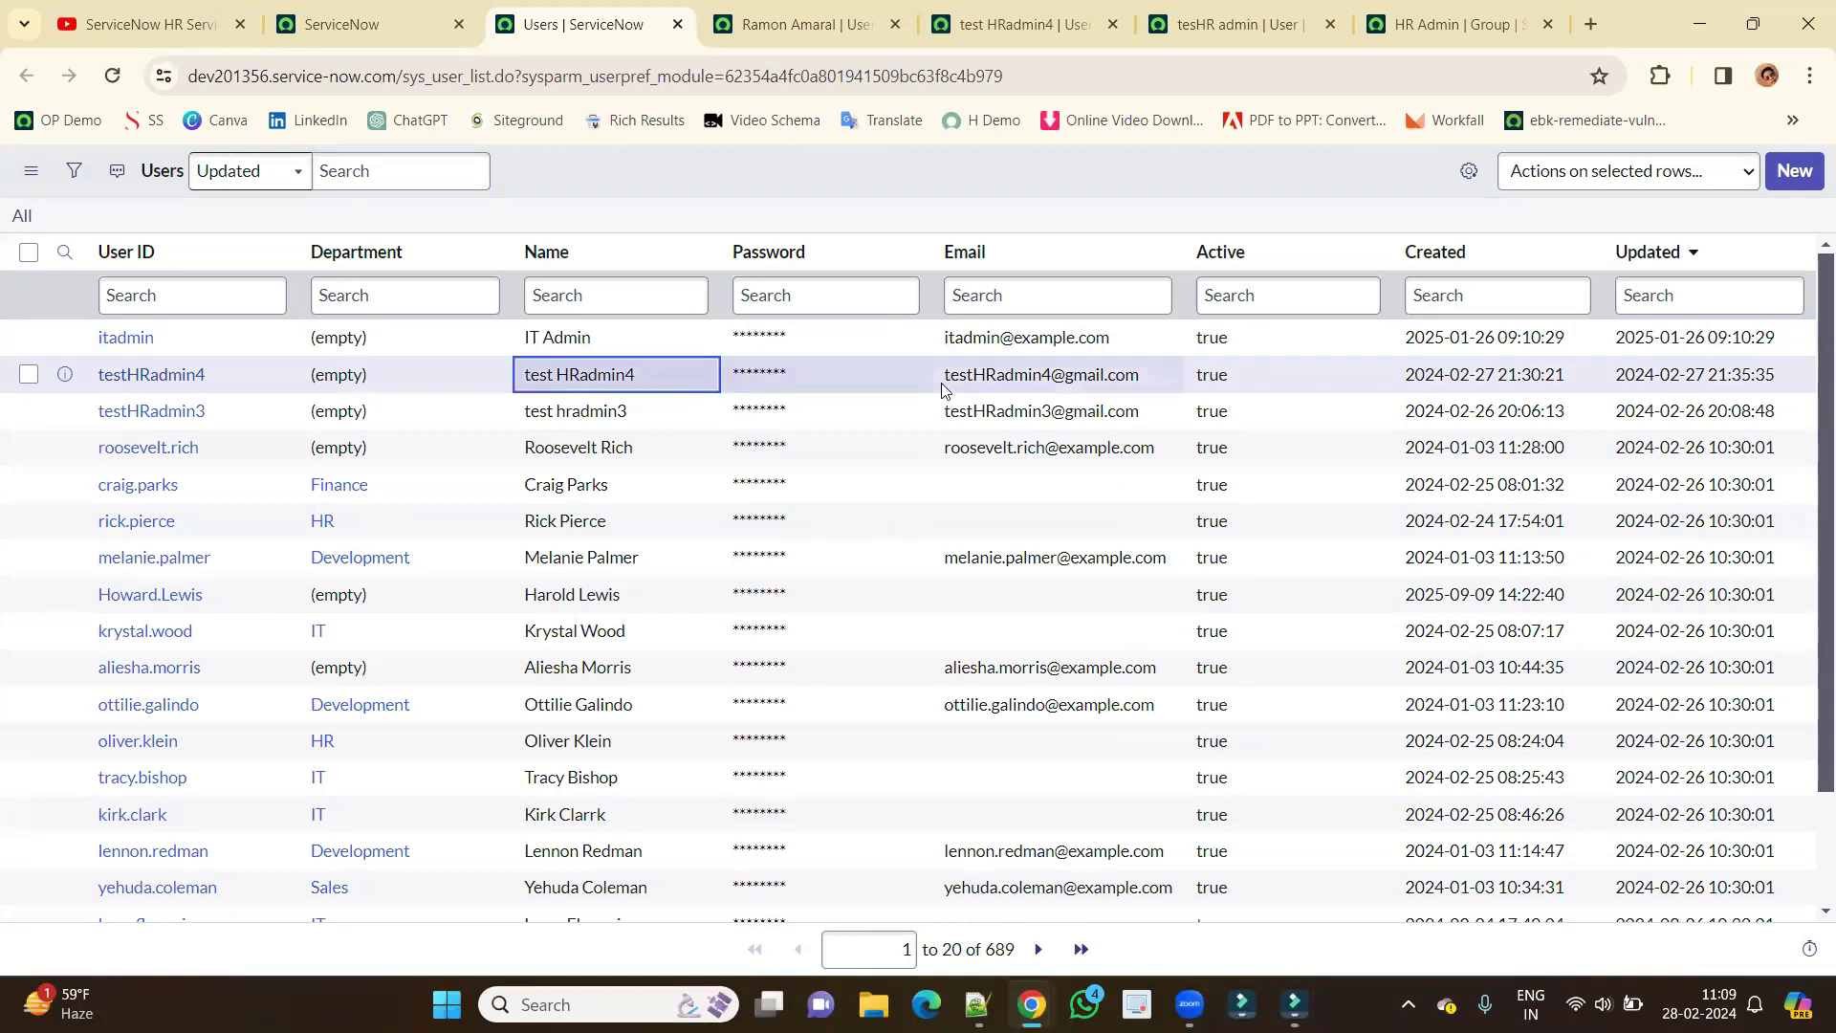
double_click(854, 376)
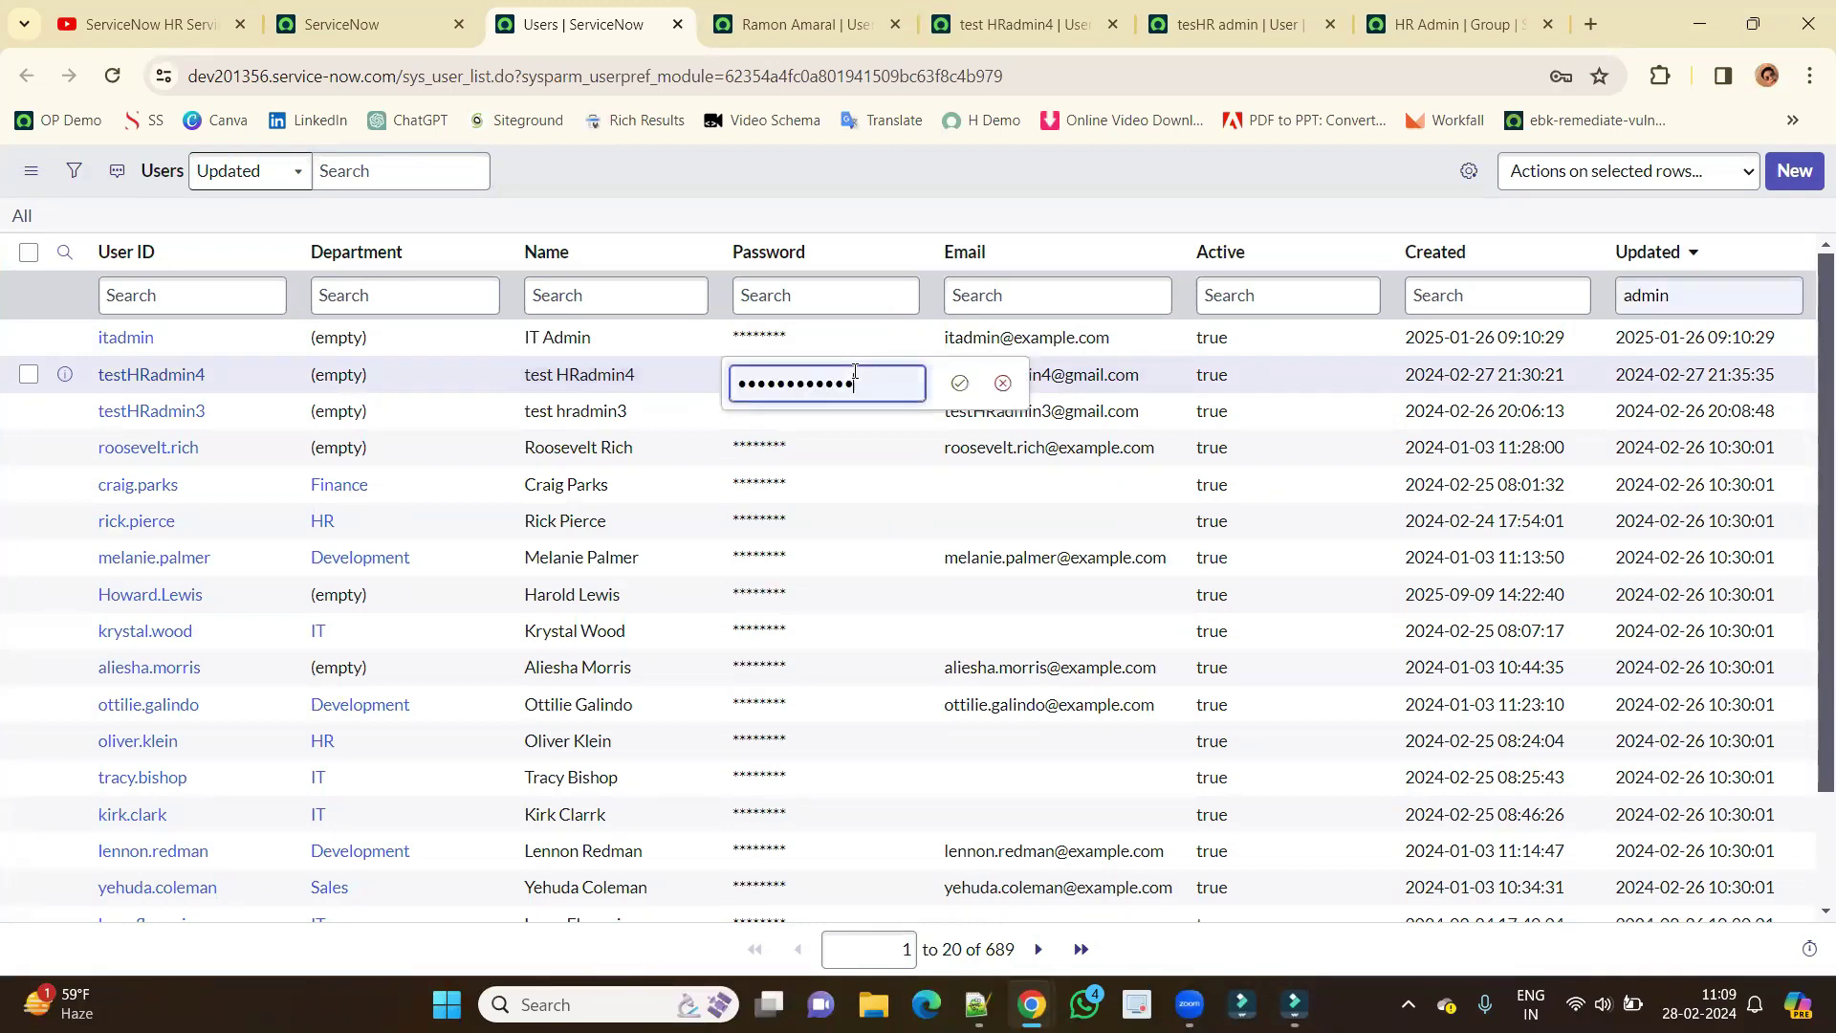
key(ctrl+v)
key(Return)
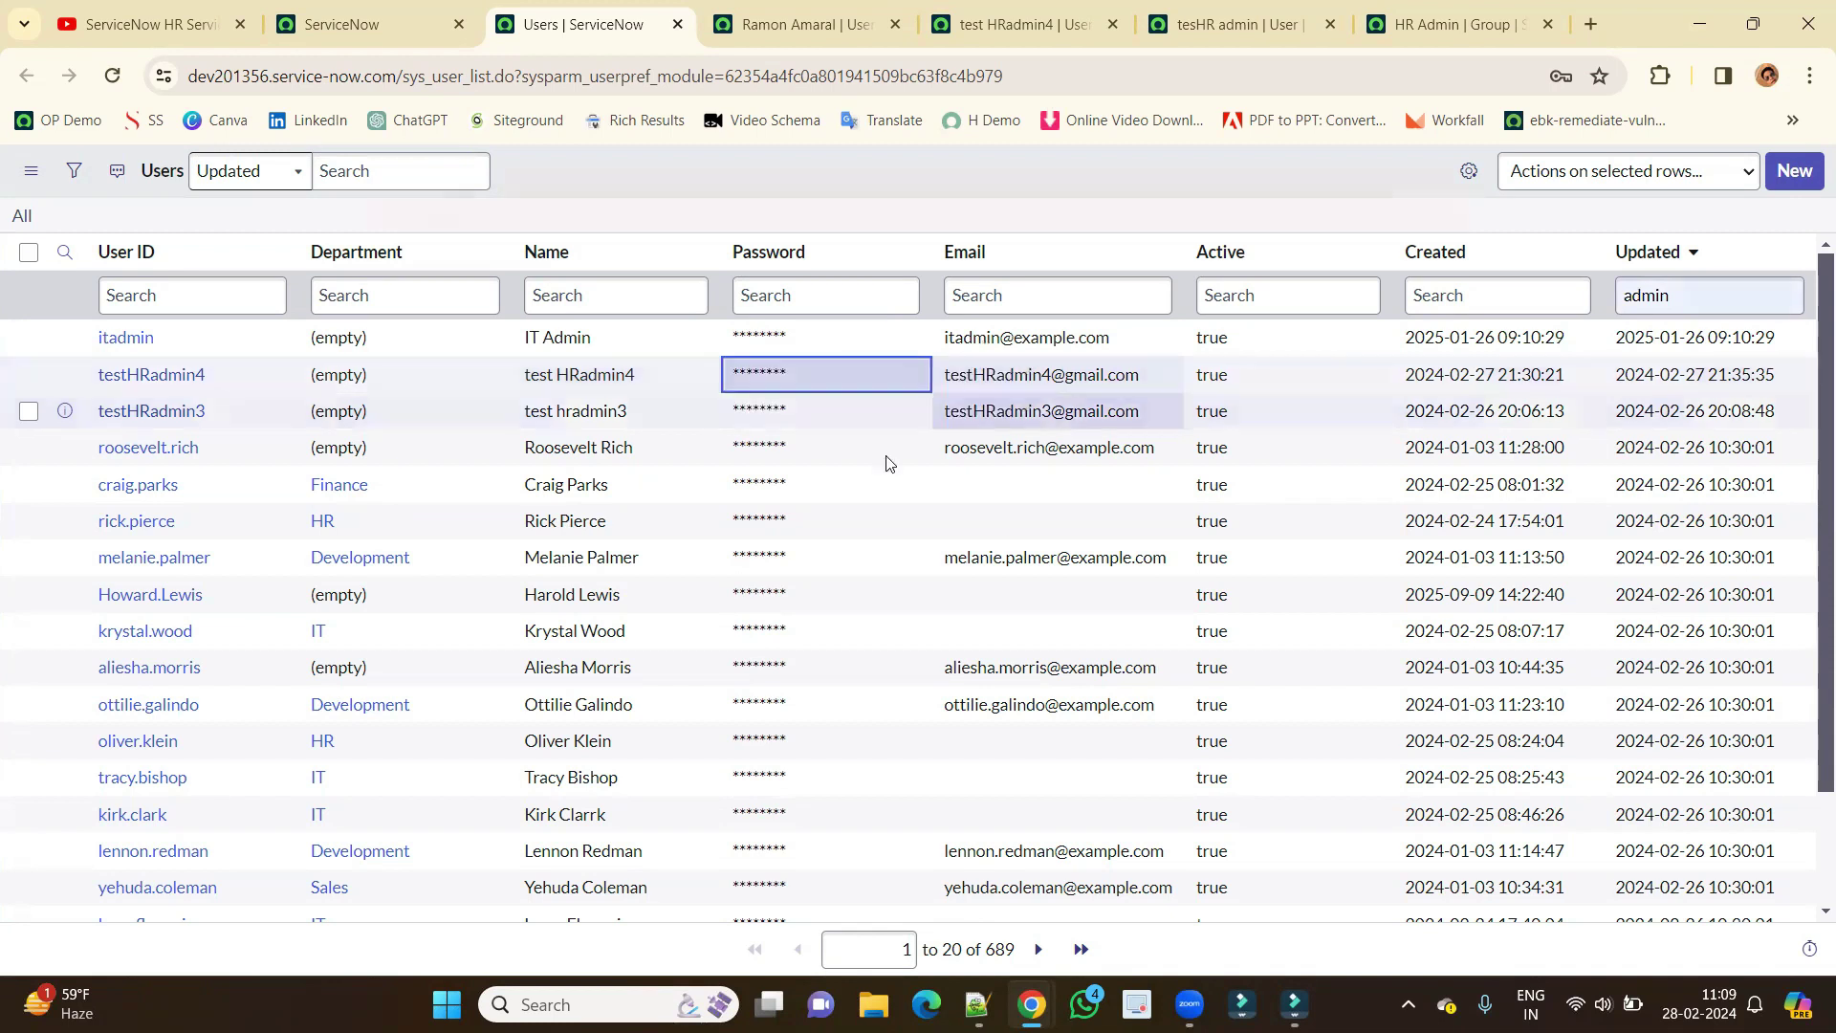
click(1589, 135)
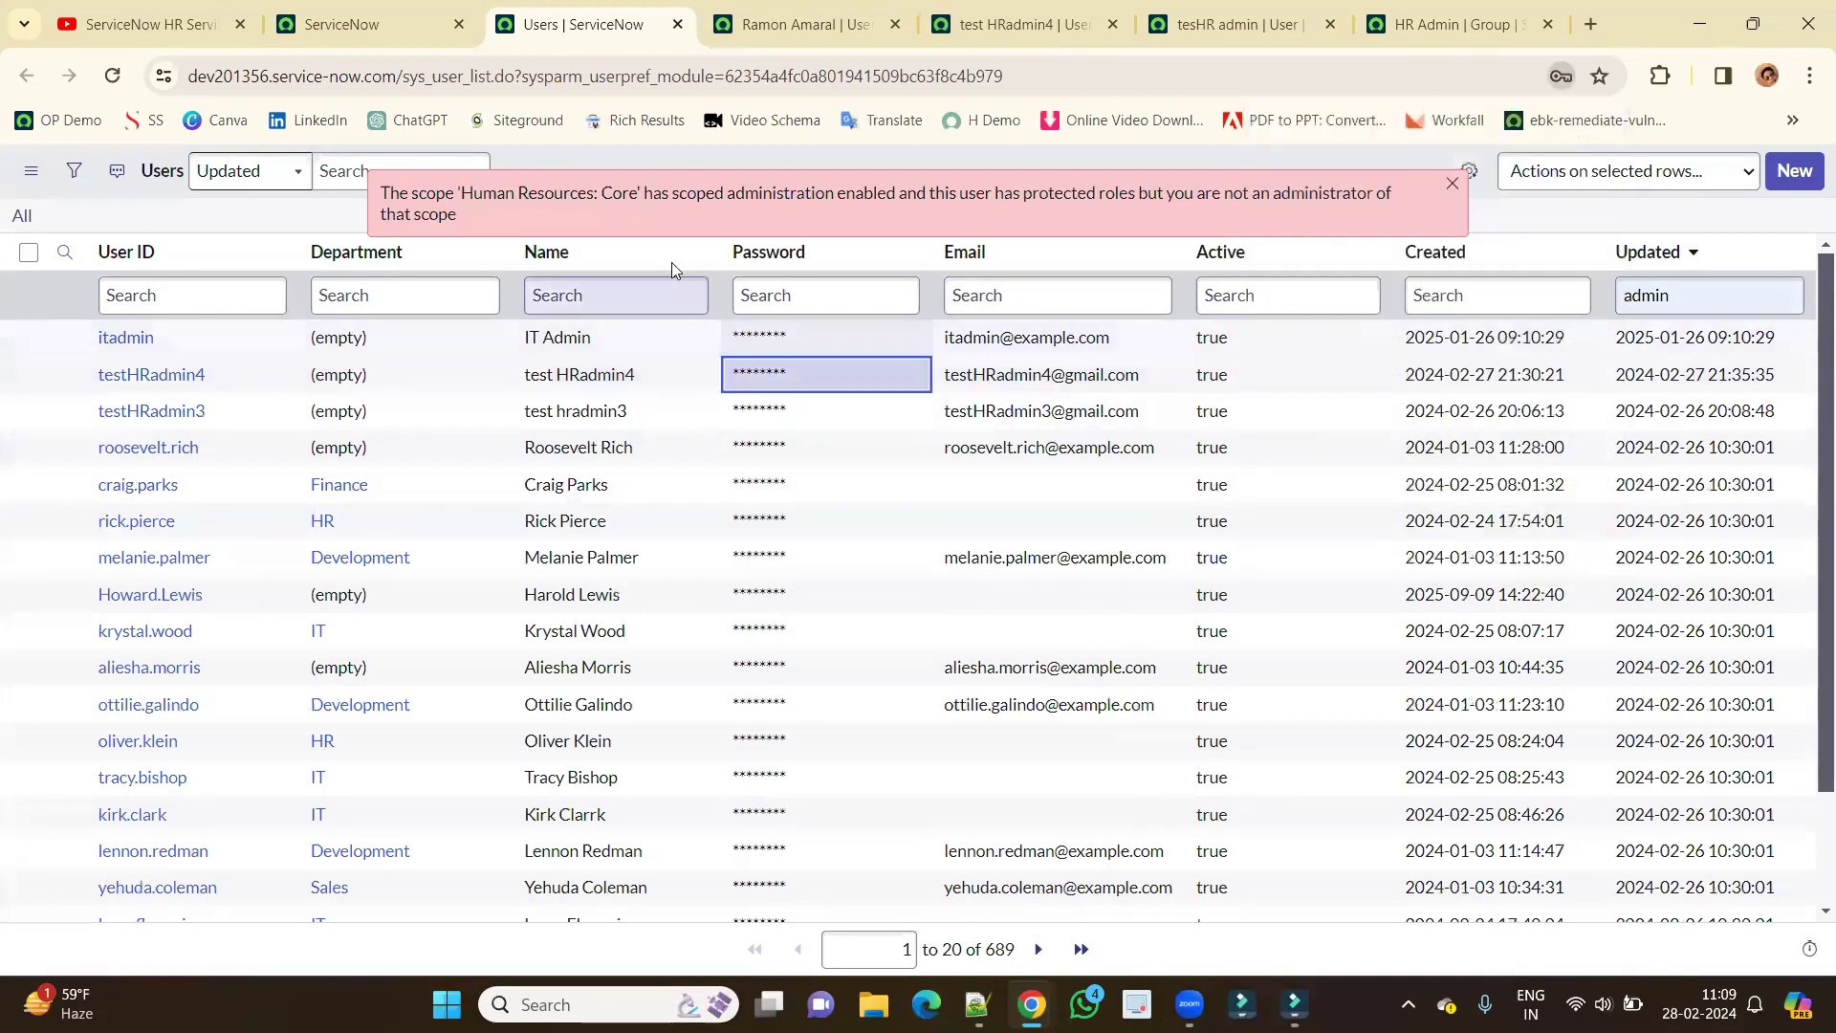
Read the Human Resources: Core scoped-administration error about protected roles that blocks the change.
triple_click(631, 191)
click(560, 218)
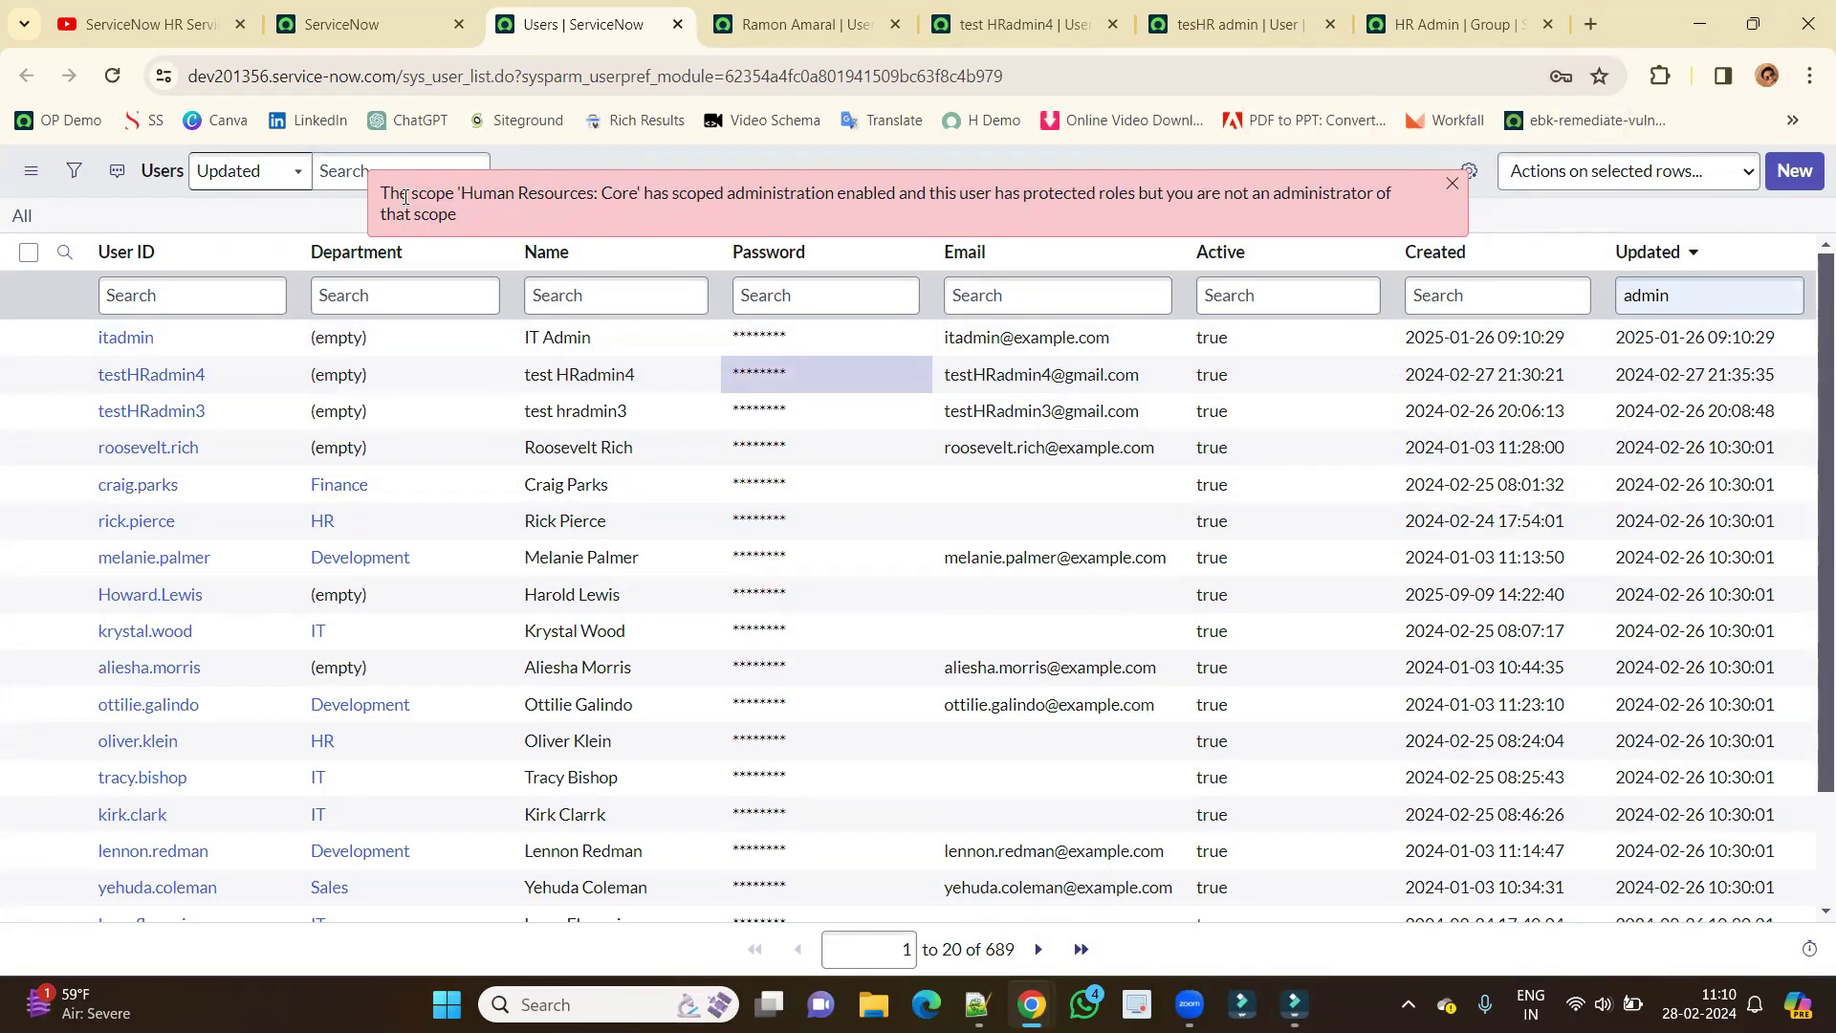
drag(482, 191, 622, 194)
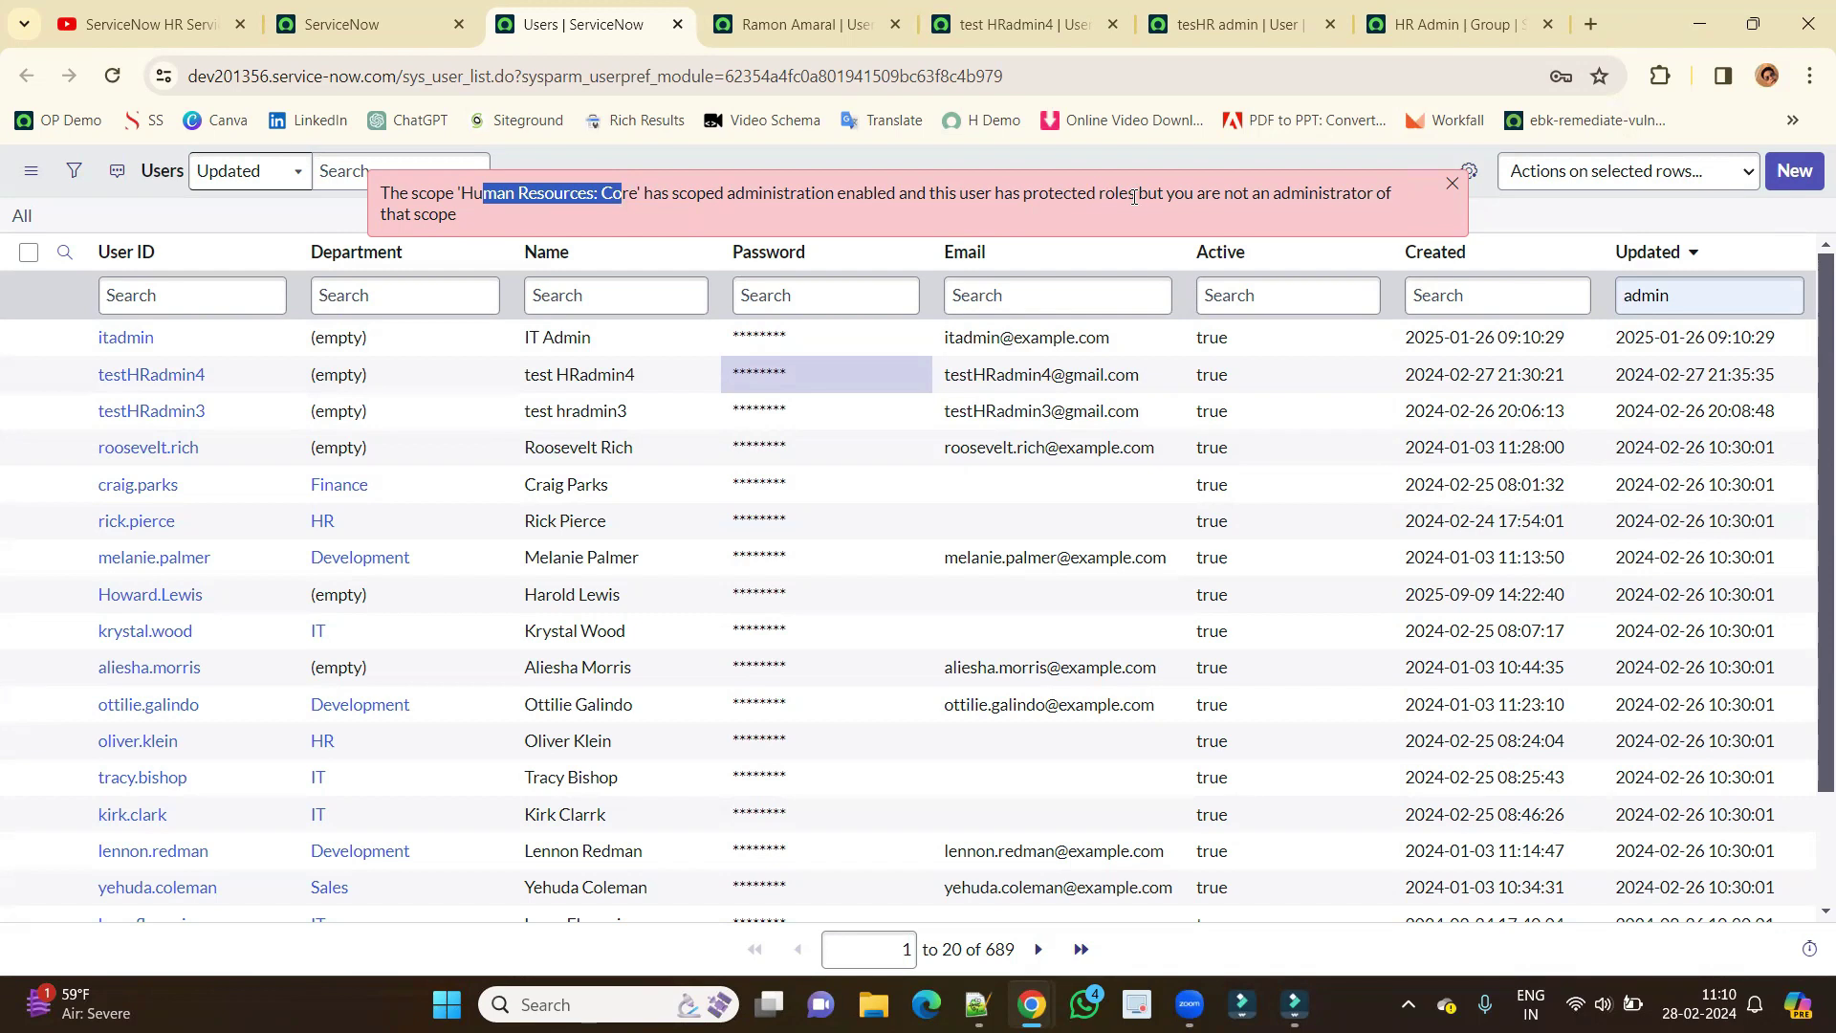
mouse_move(1136, 192)
mouse_down()
mouse_move(945, 210)
mouse_move(1136, 194)
mouse_up()
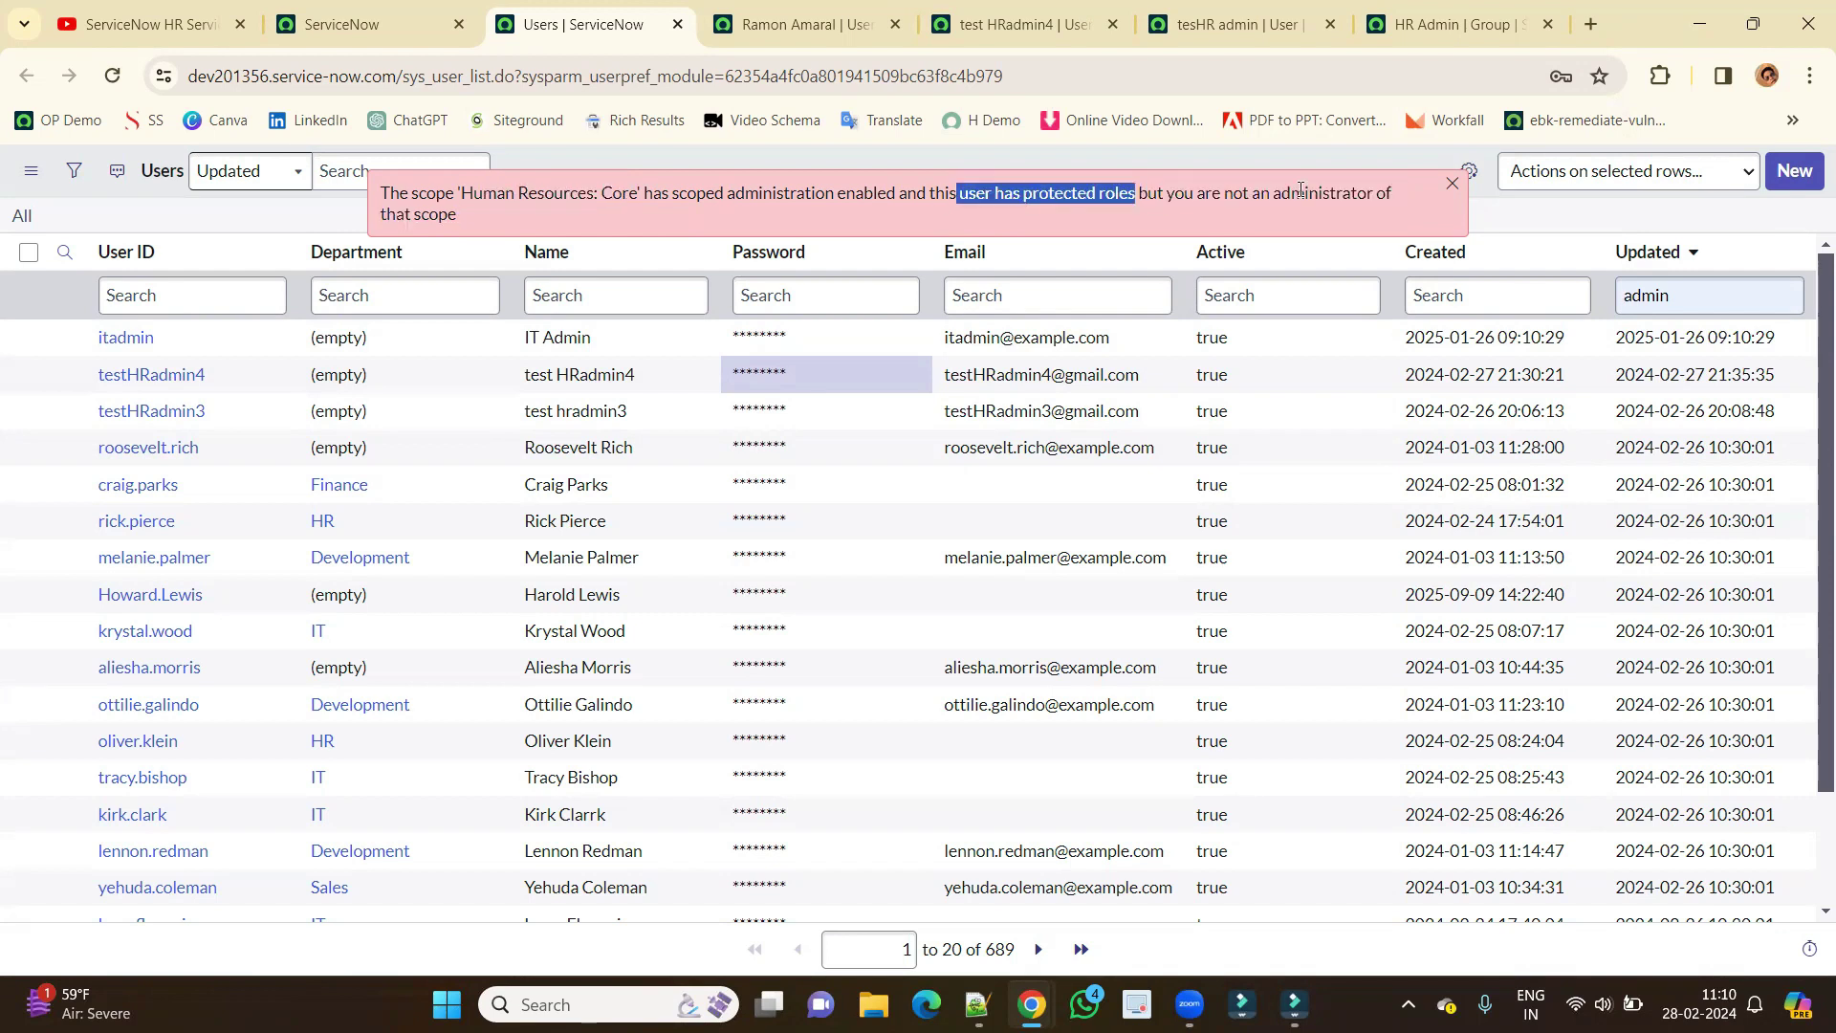
triple_click(470, 220)
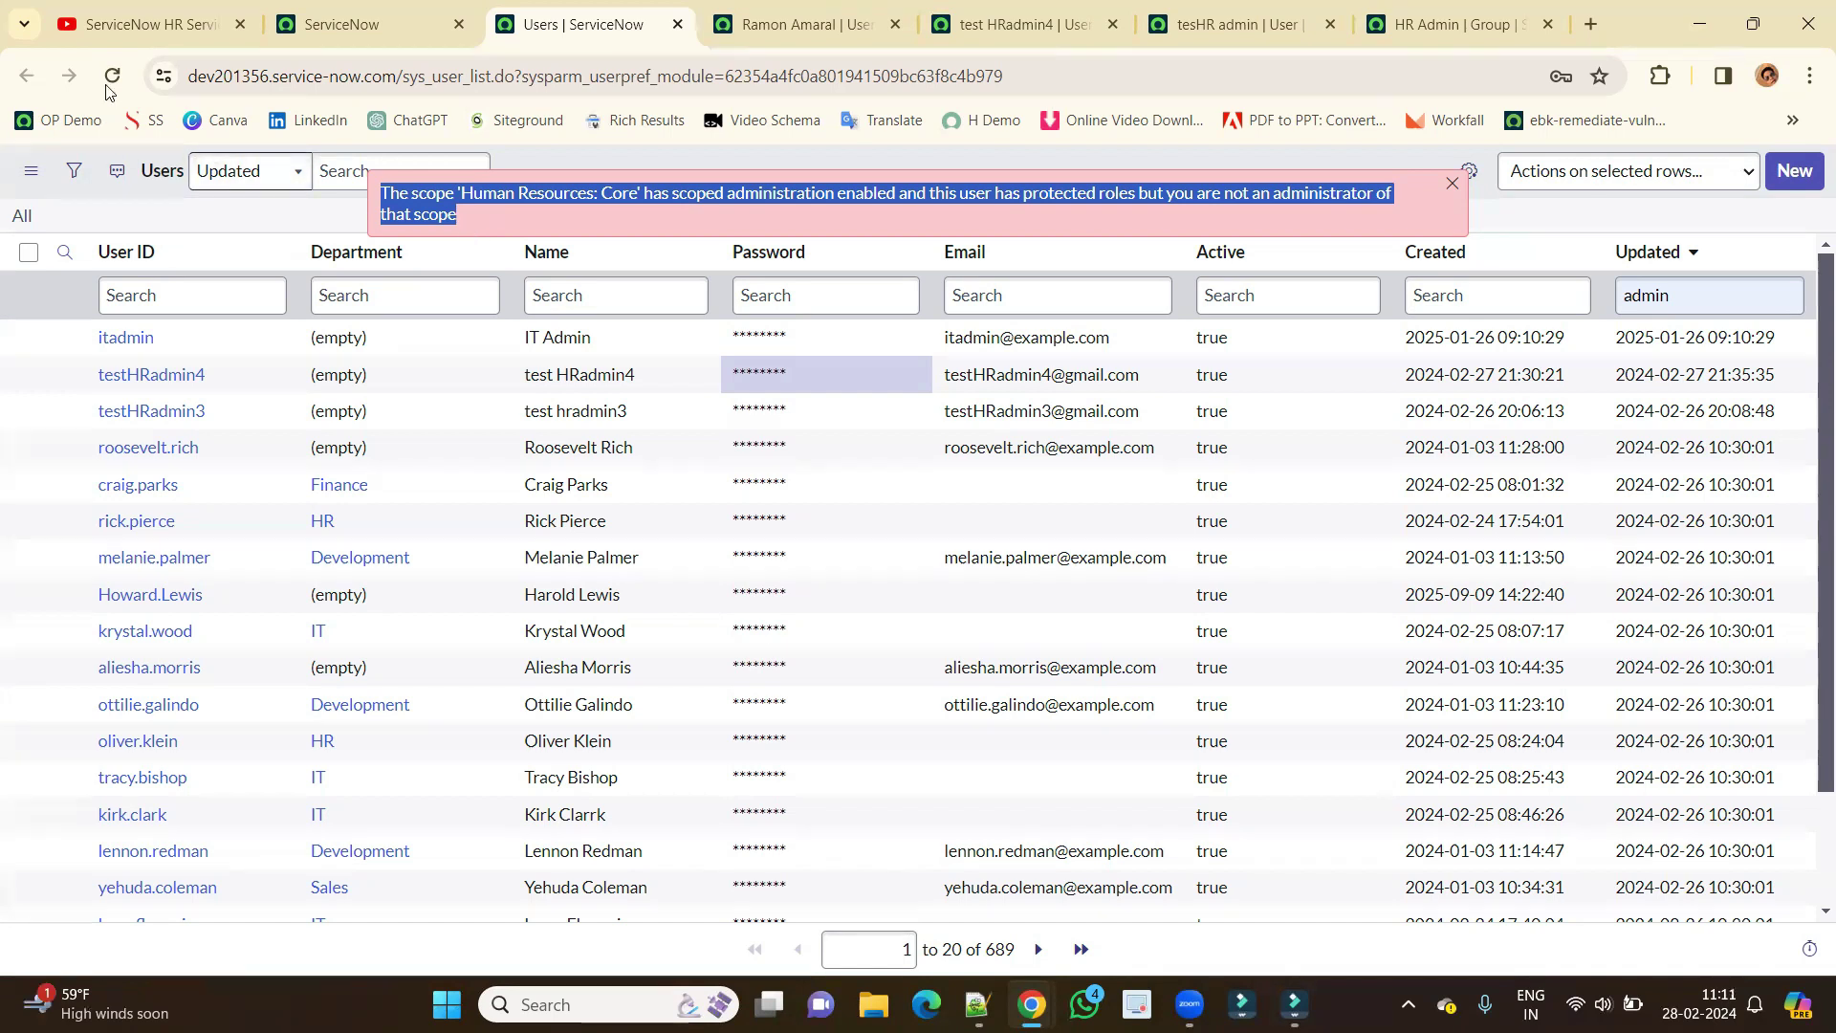
Return to the home tab and select the App Engine Studio heading and intro paragraph.
click(336, 43)
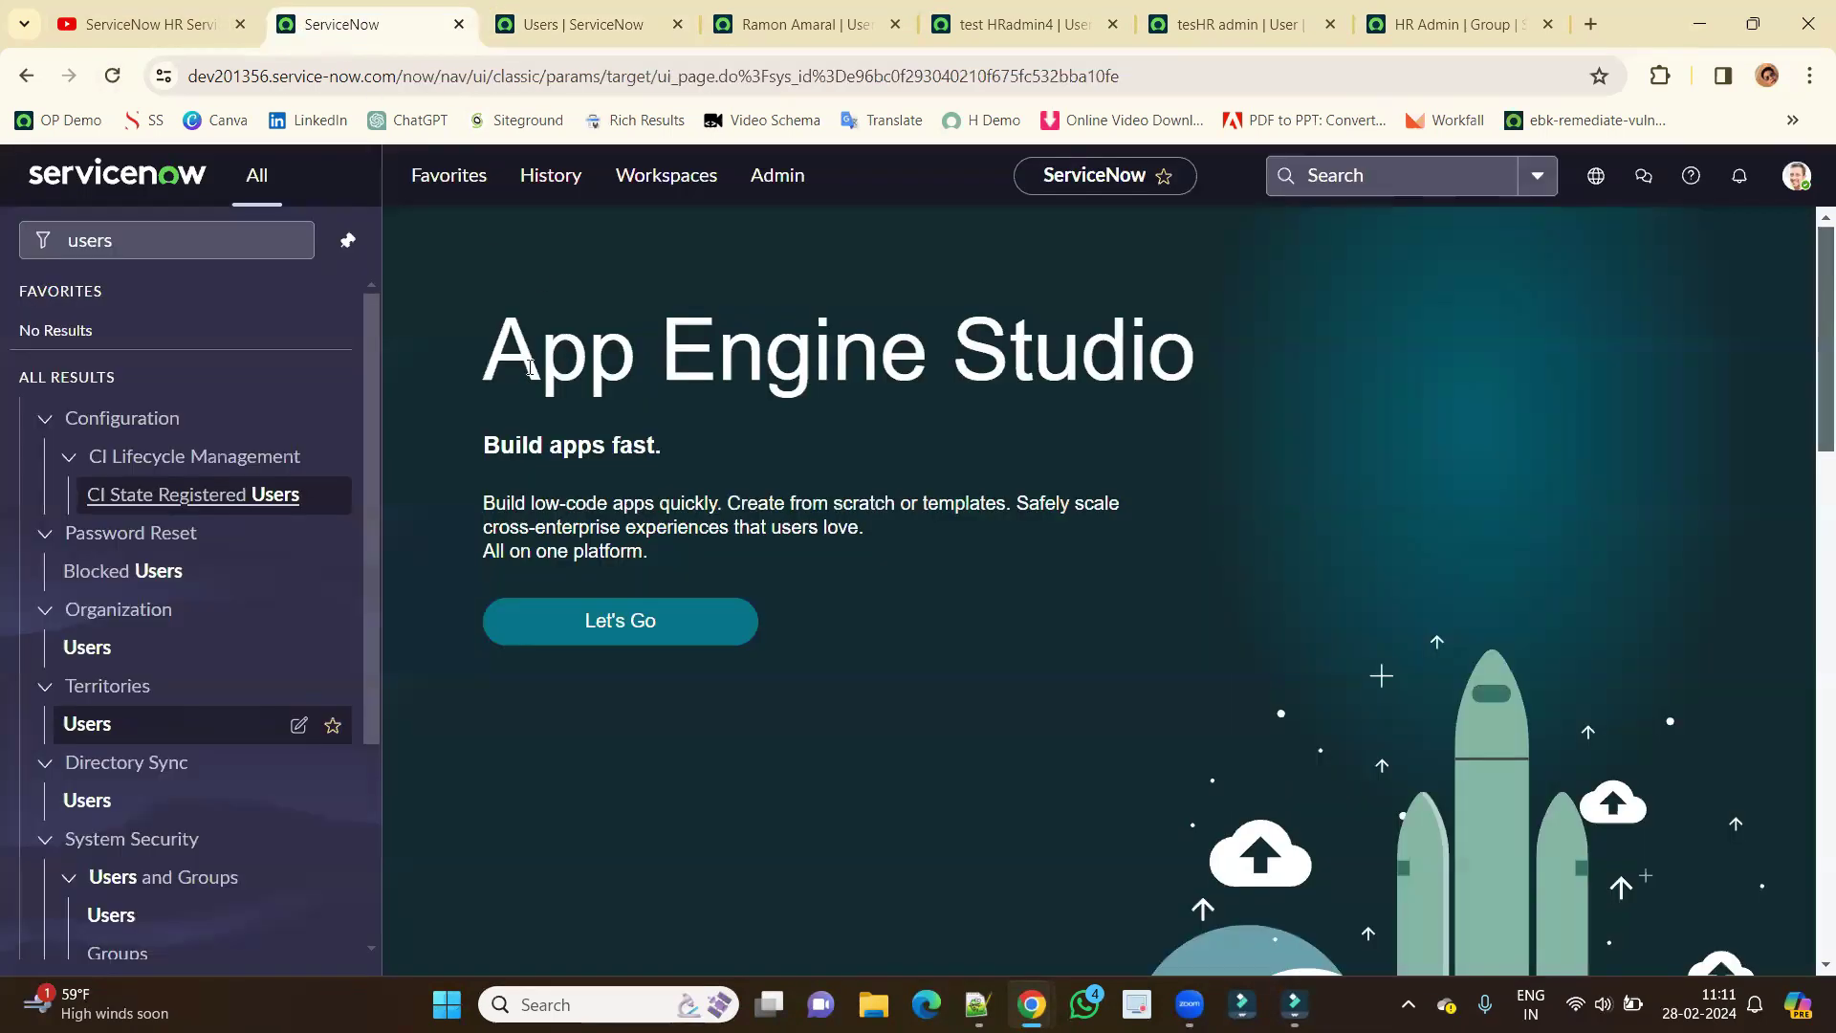
triple_click(509, 356)
drag(509, 356, 675, 528)
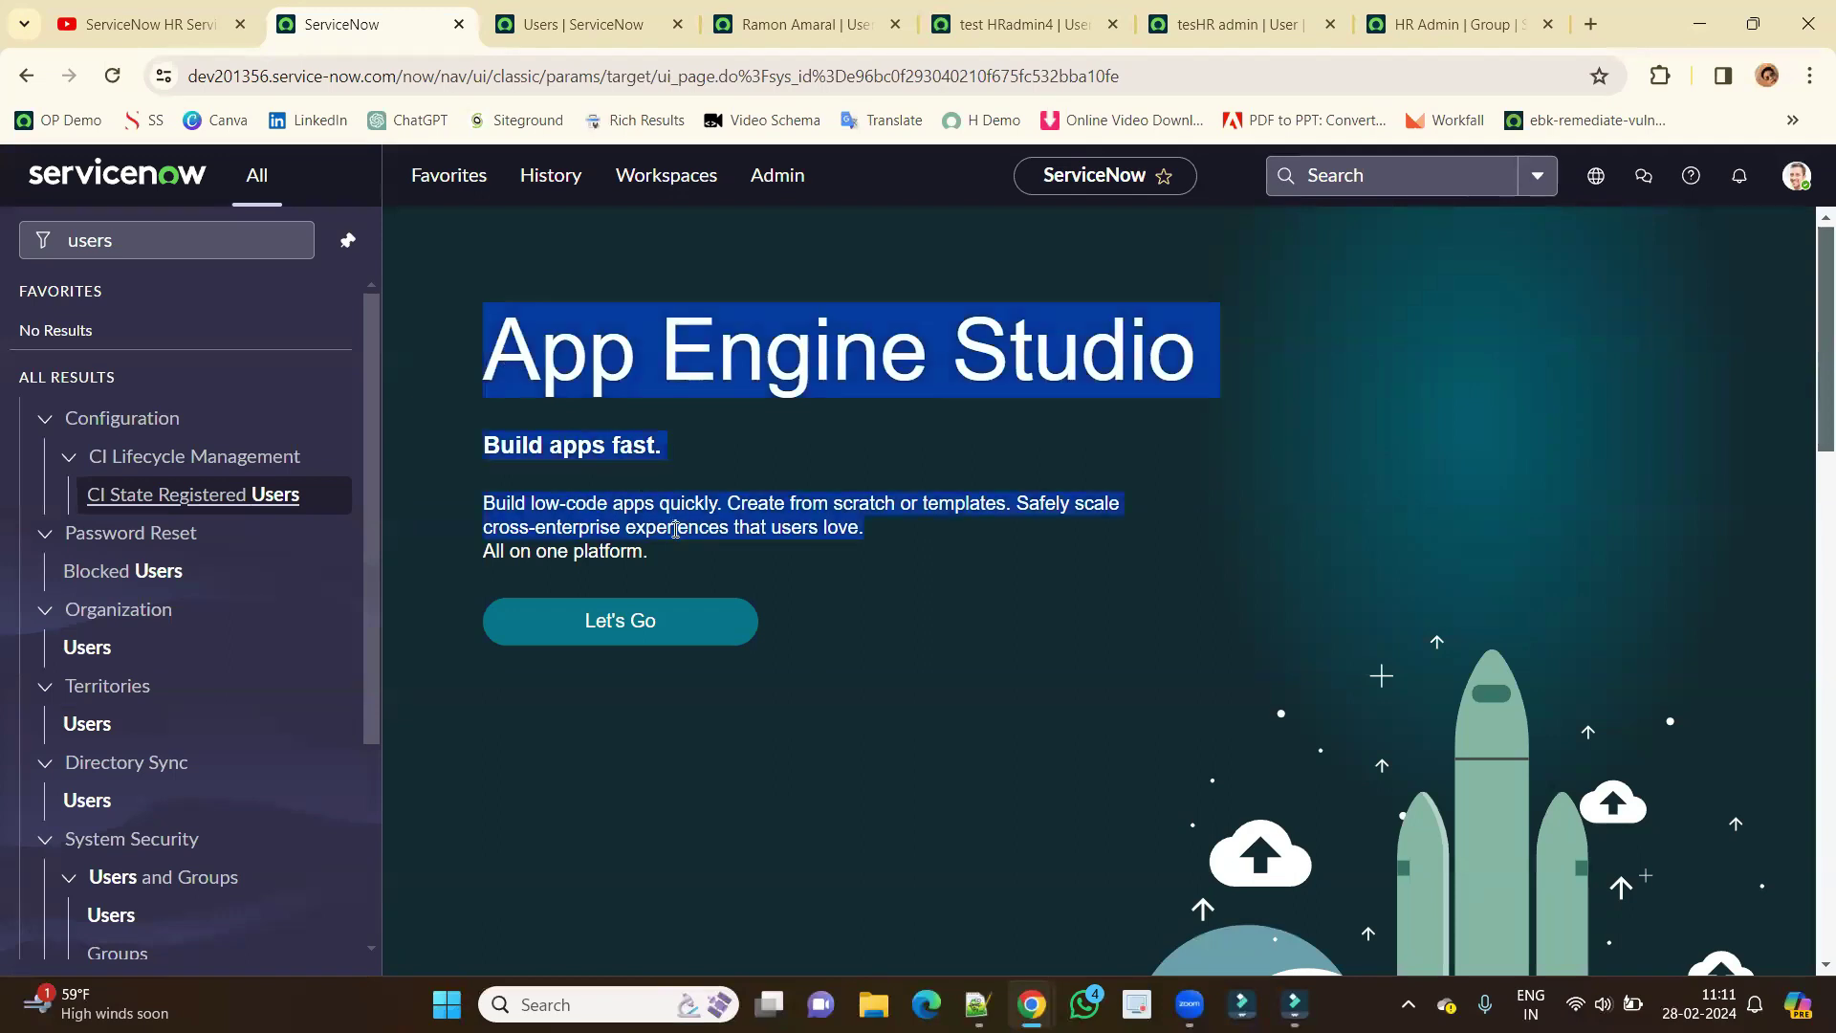